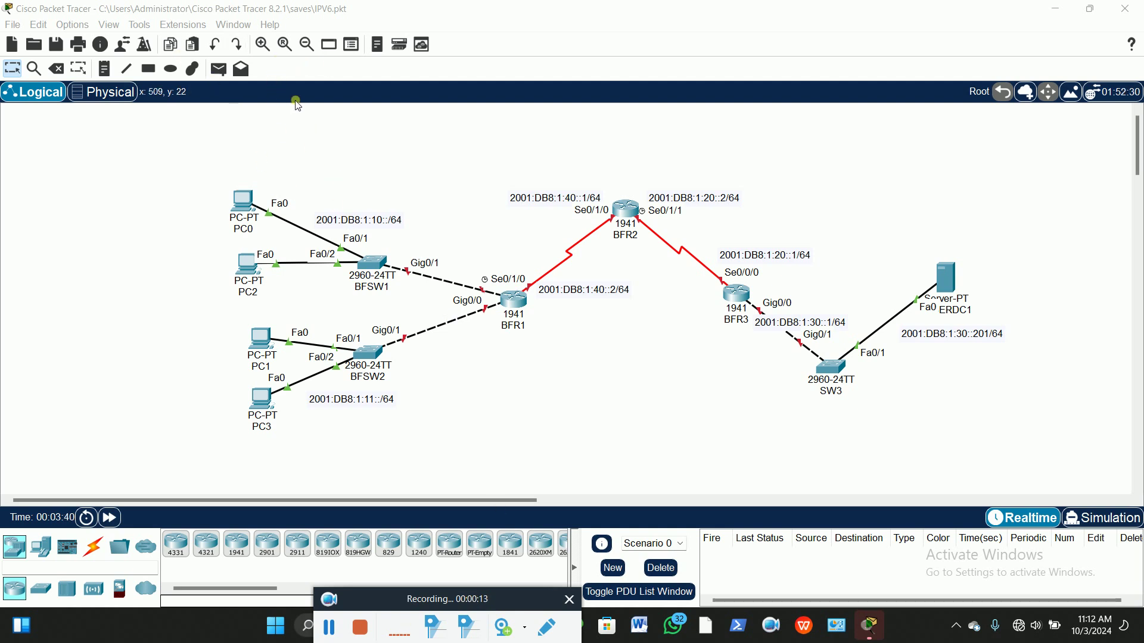
Step: Add a text note reading "48 000,000,000,000,000,000,000,000" to the workspace and position it below router BFR1
click(263, 44)
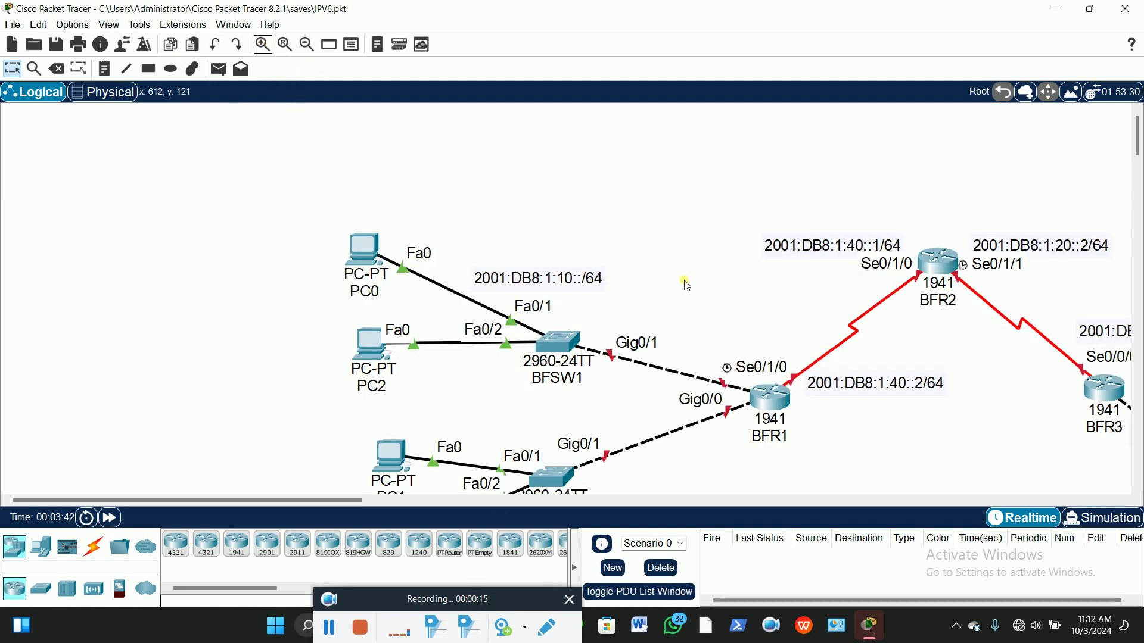
drag(322, 501, 411, 501)
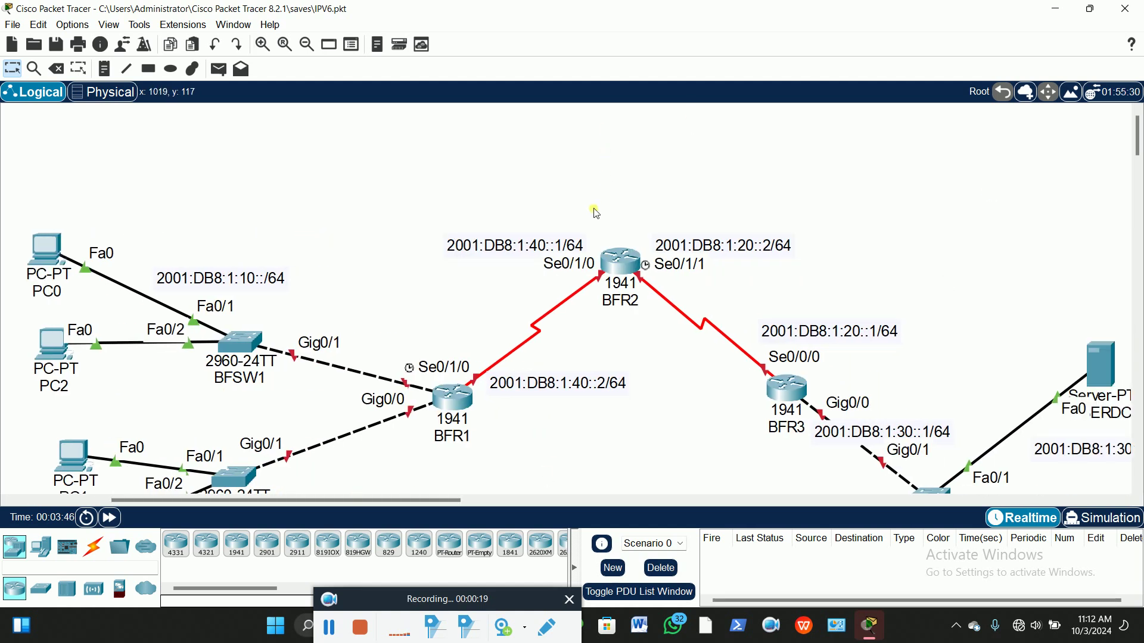
scroll(599, 199, down, 1)
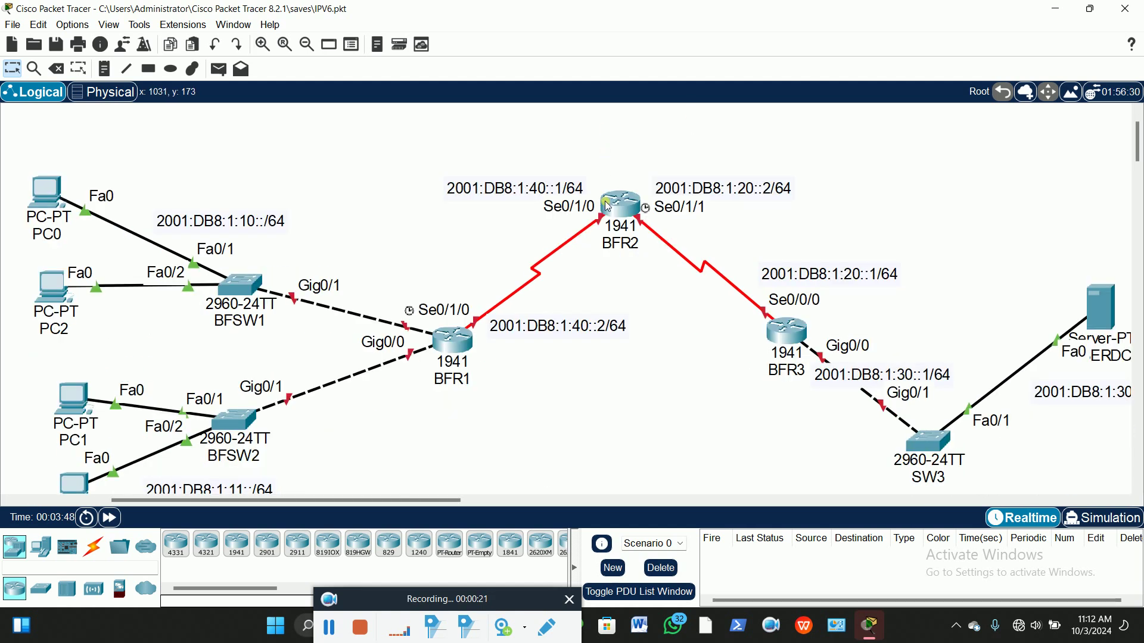
mouse_move(605, 202)
click(104, 69)
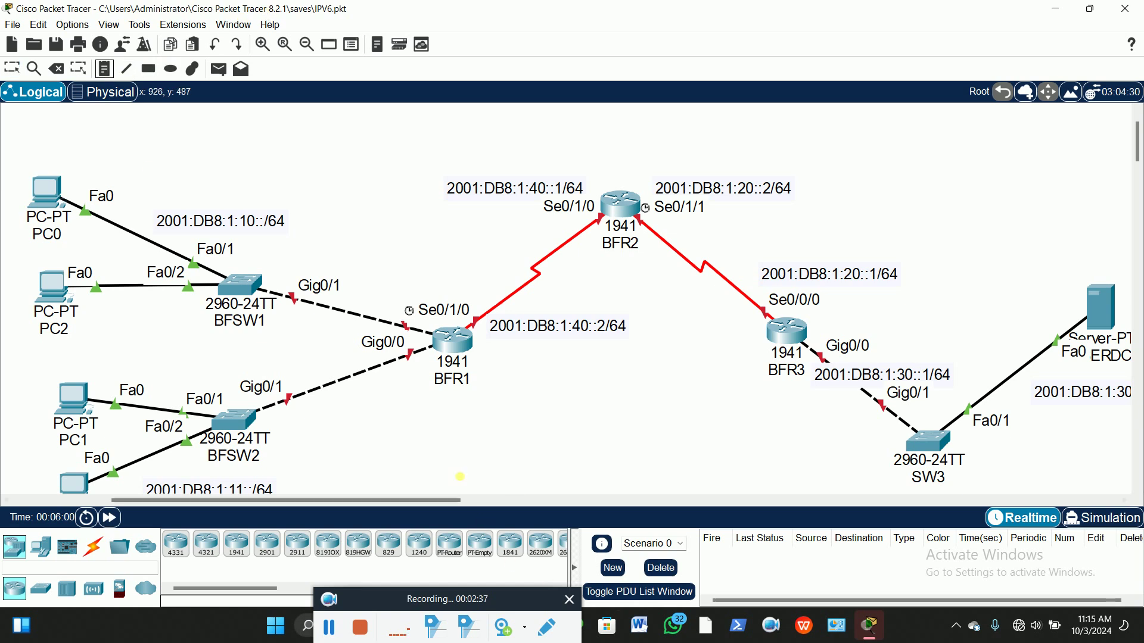
click(429, 441)
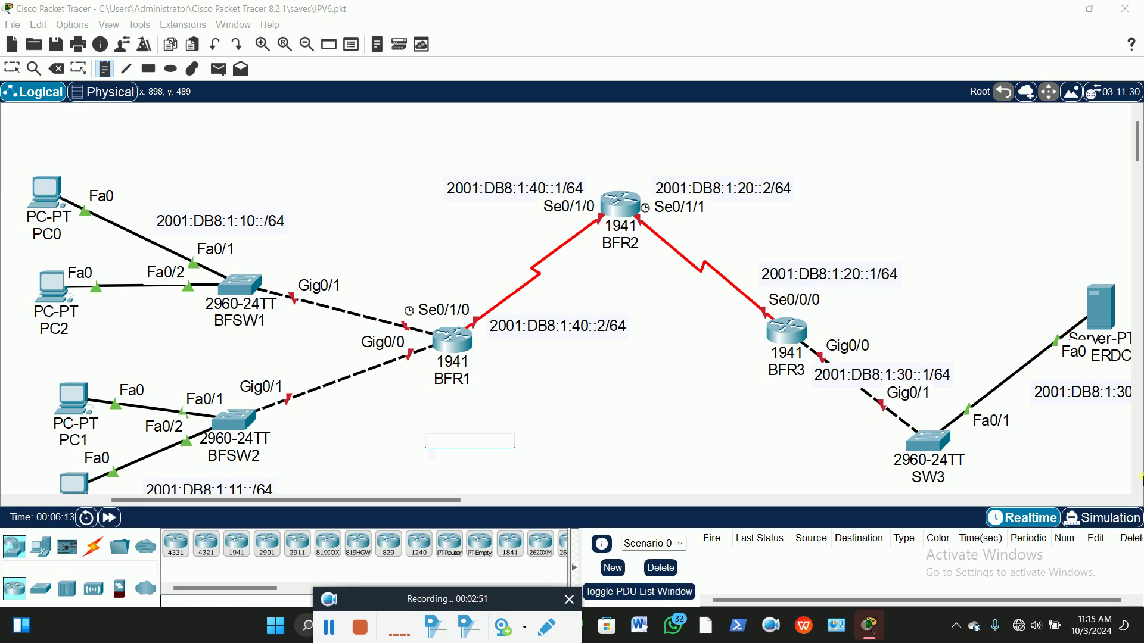
text(48)
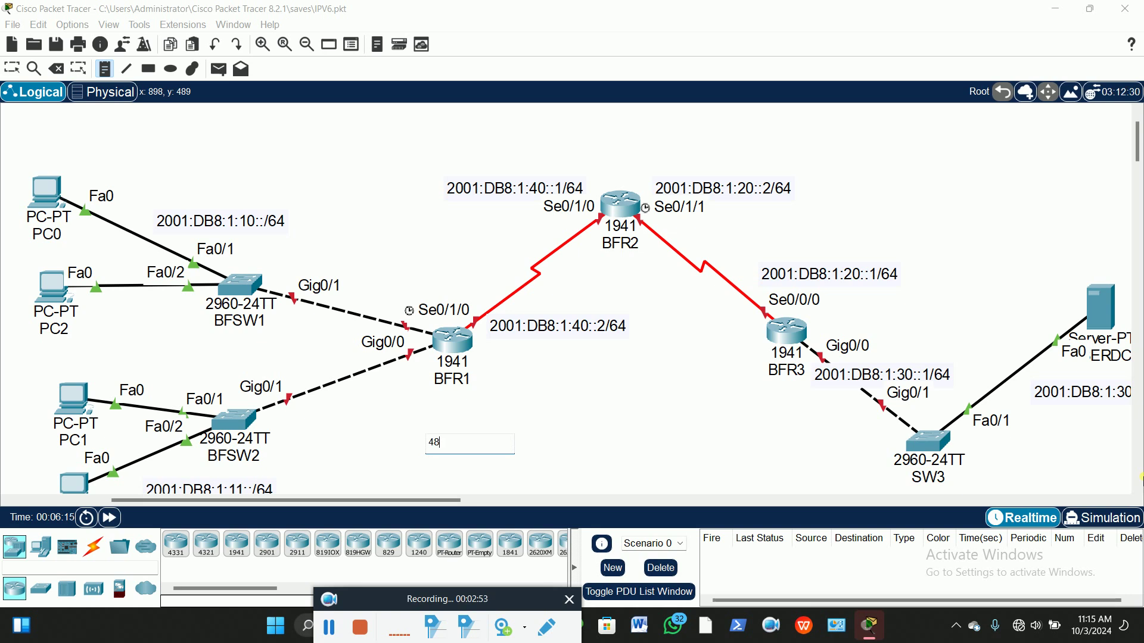
text(000,000,000,00)
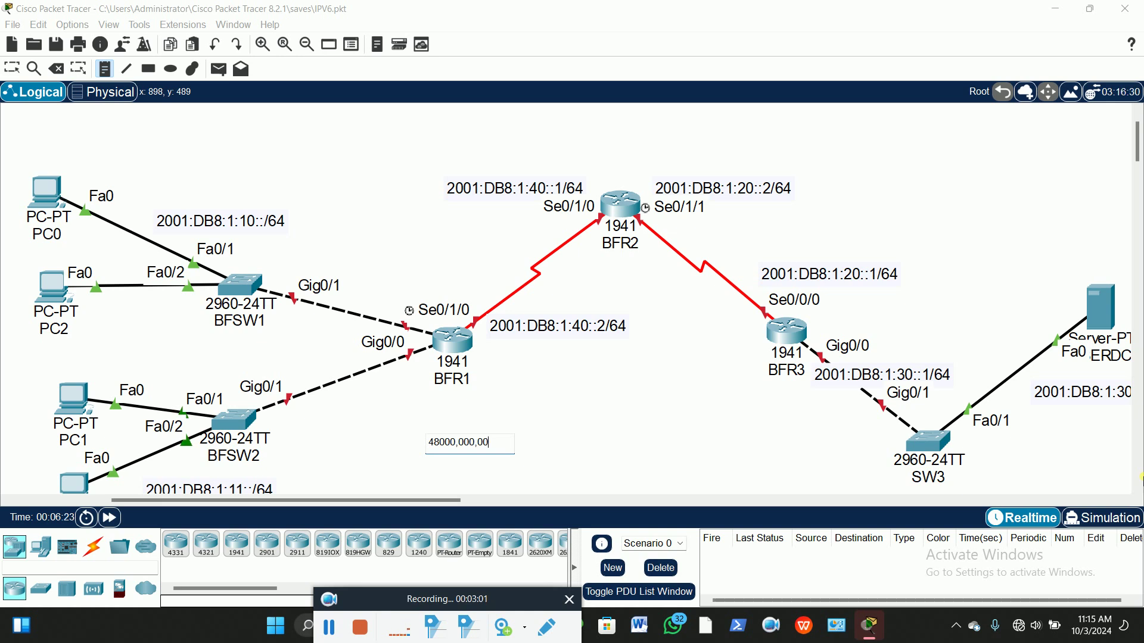
text(0,000,000,000,0)
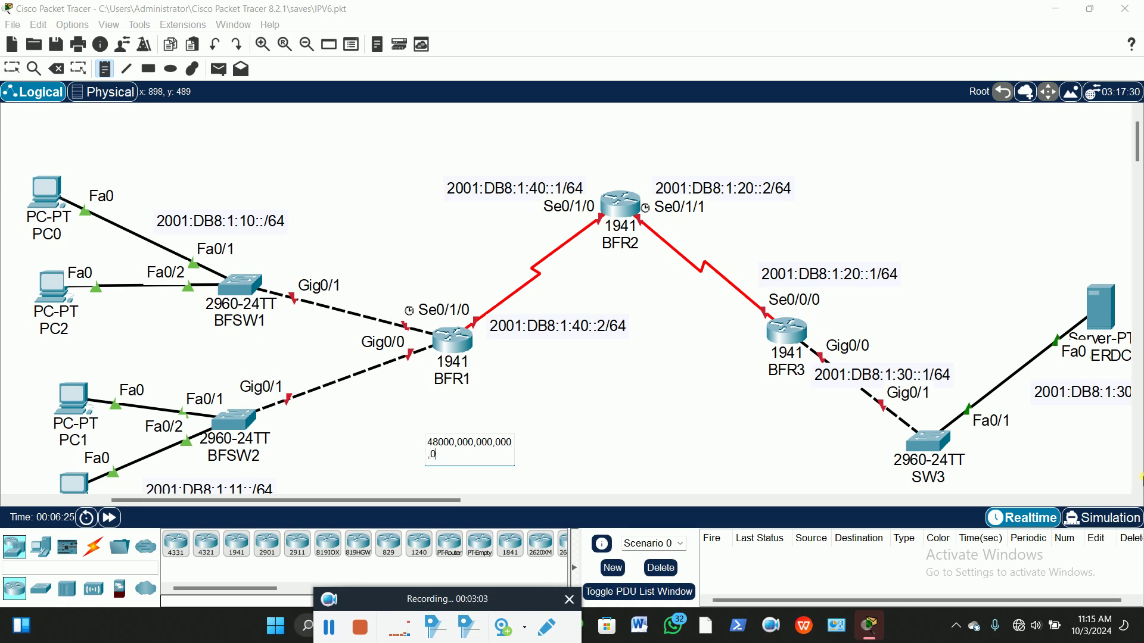
text(00)
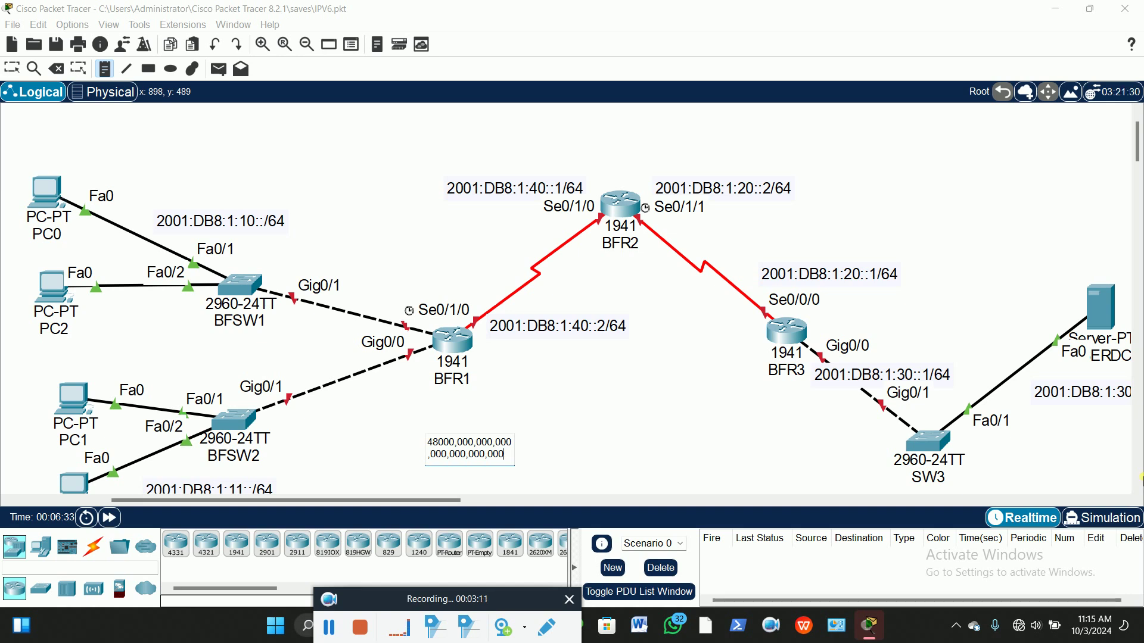
click(440, 442)
click(13, 70)
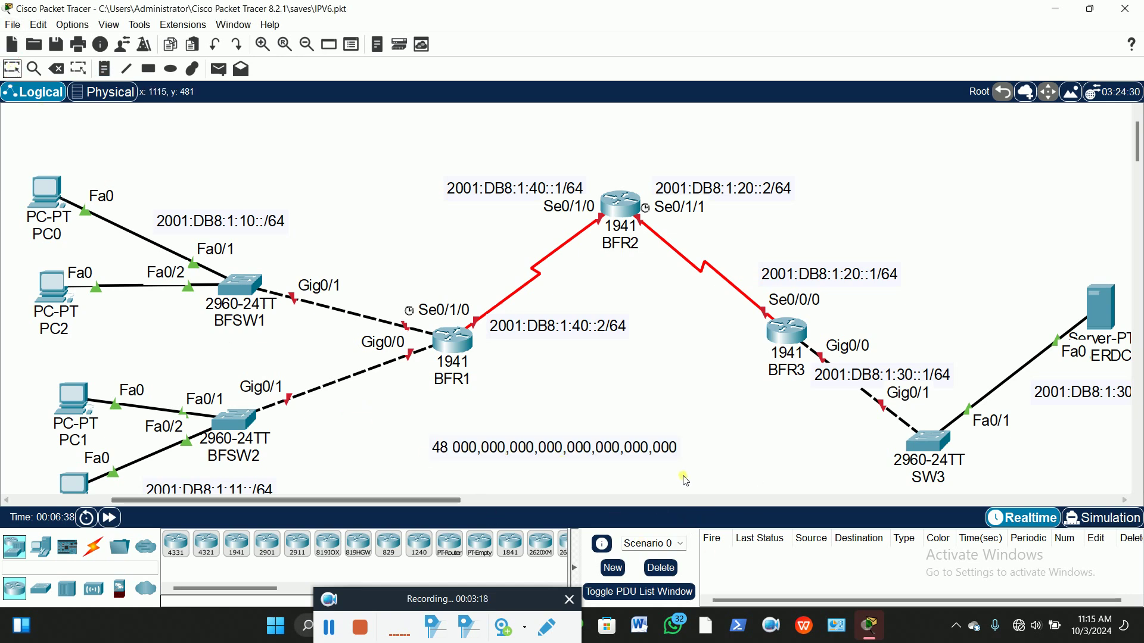
drag(571, 456, 624, 439)
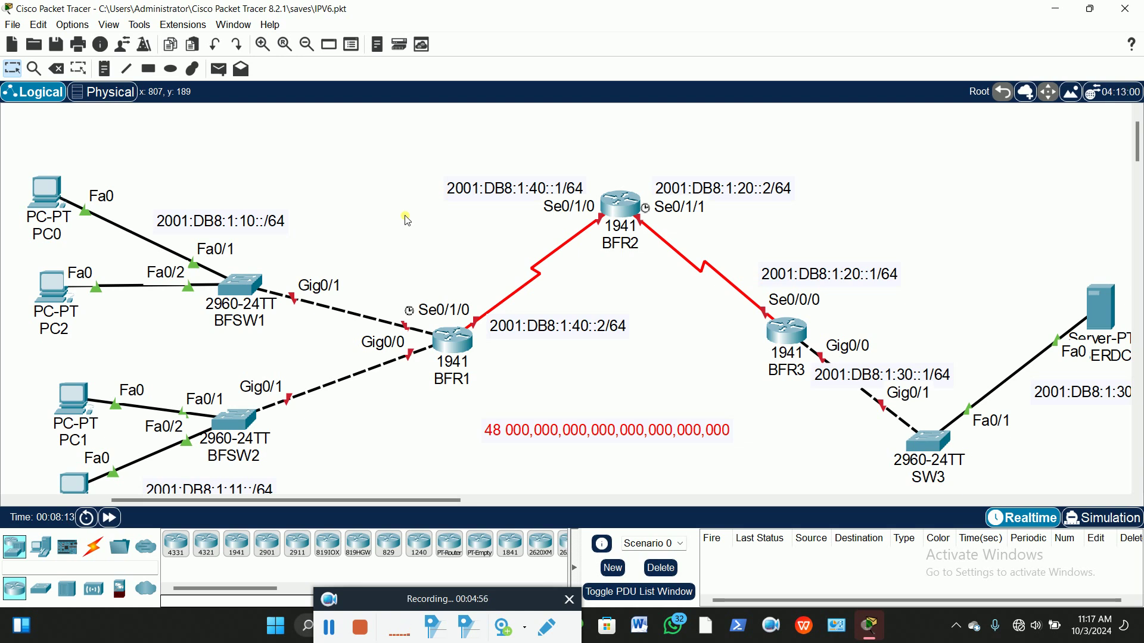
Step: Add a note reading "2340:0045: aaba:0ACB:055:4550:9ABC:ABCD" and place it under the large-number note
click(104, 69)
click(451, 470)
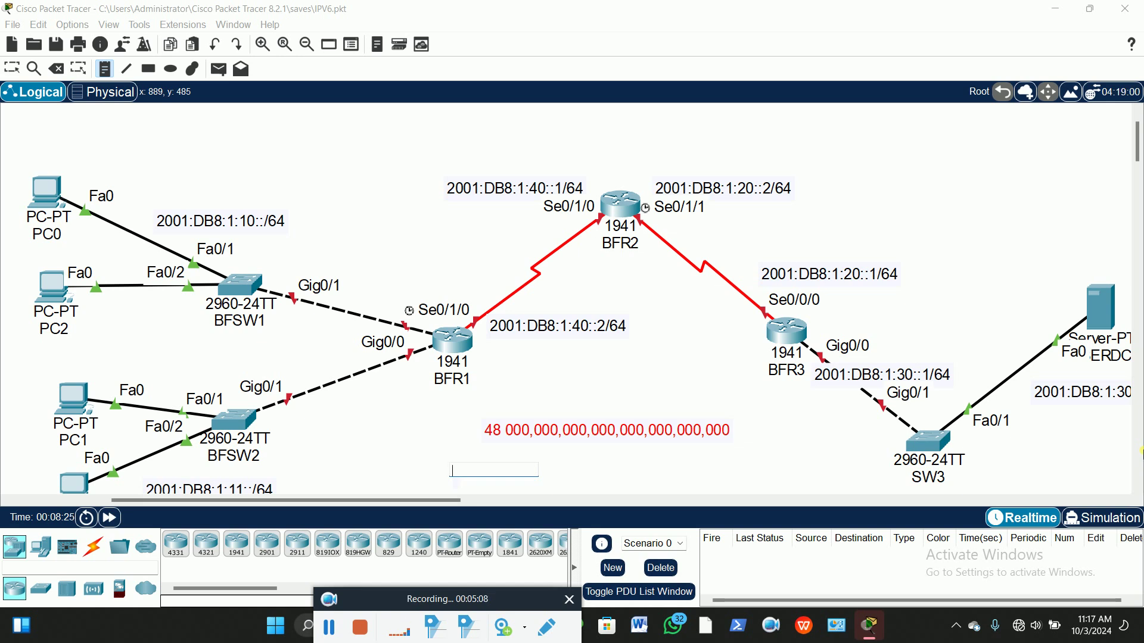
text(2340:)
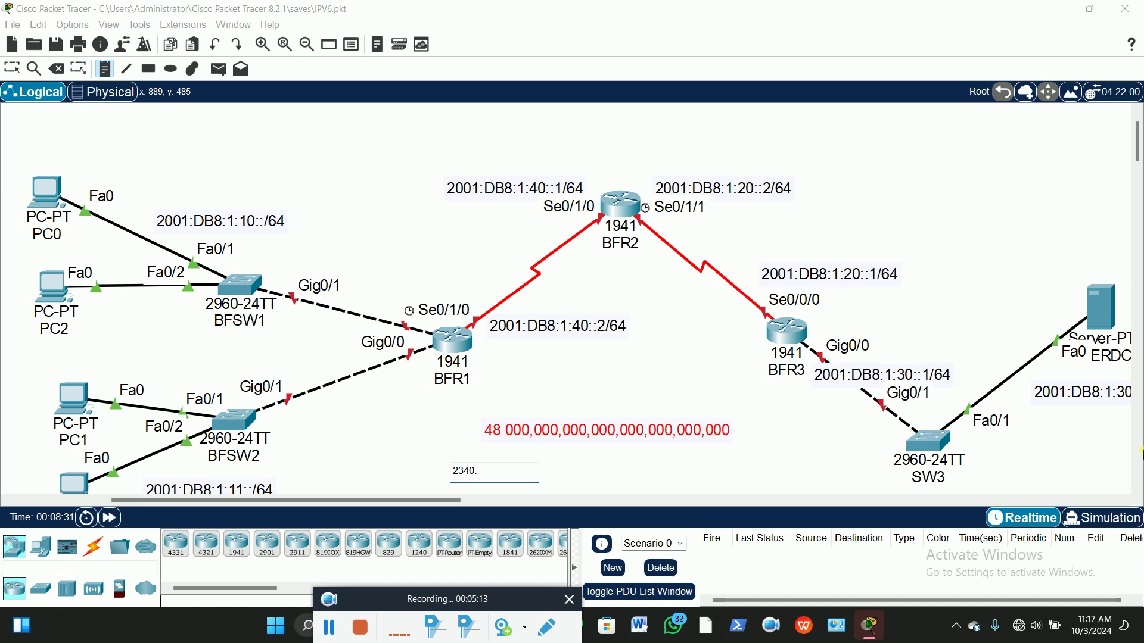
text(0045:)
key(Return)
text(aa)
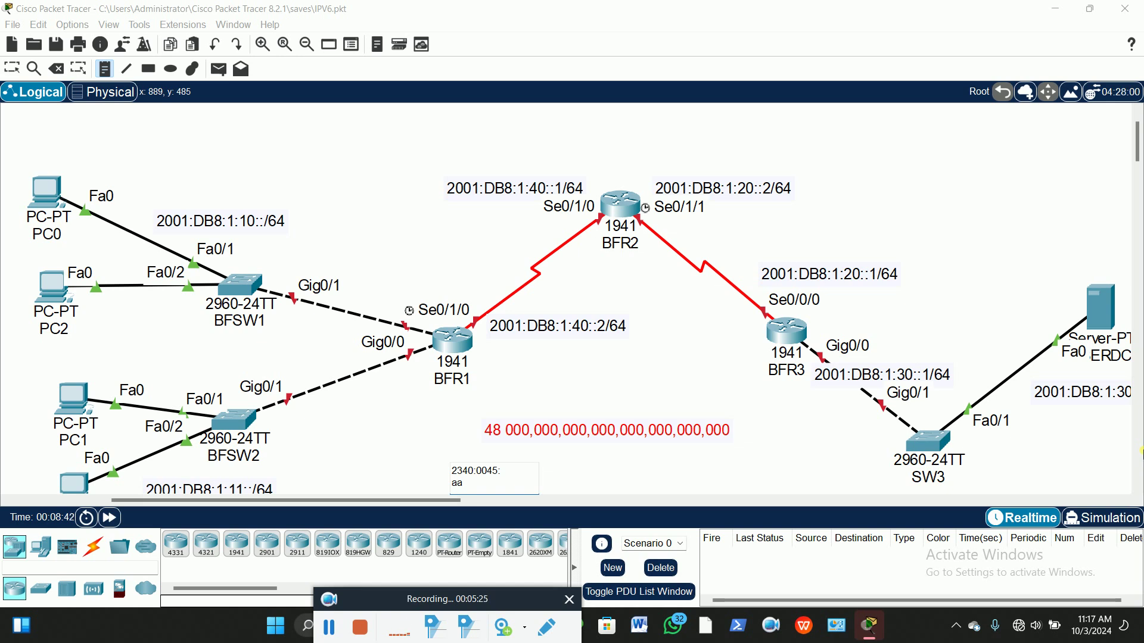
text(ba:)
text(0ACB:055:4550:)
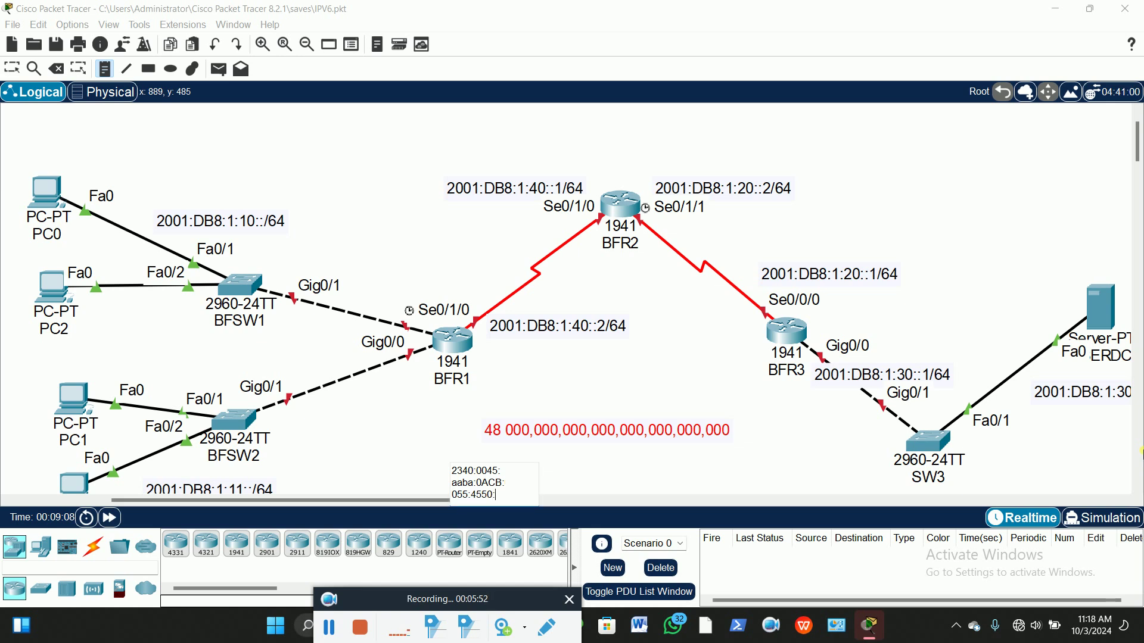
text(9ABC)
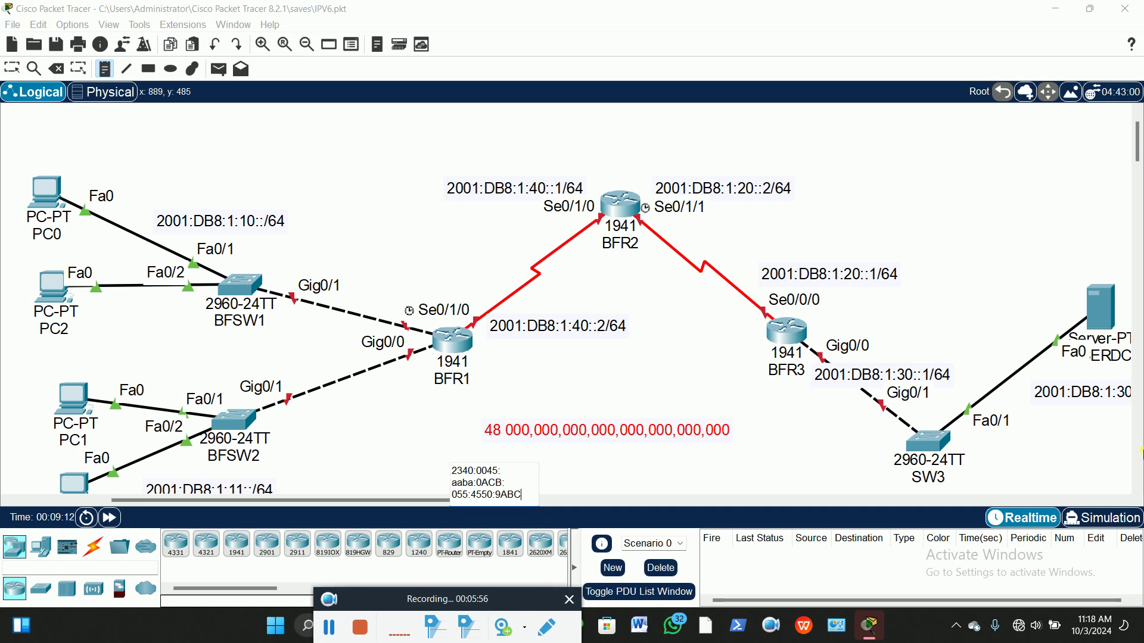
text(:ABCD)
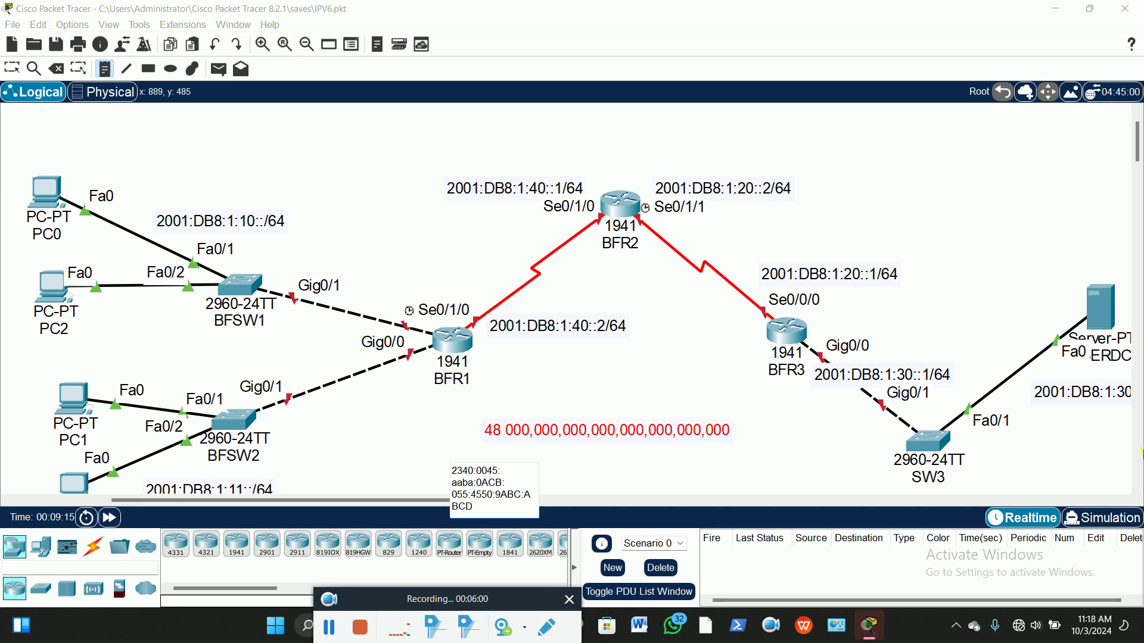
click(12, 68)
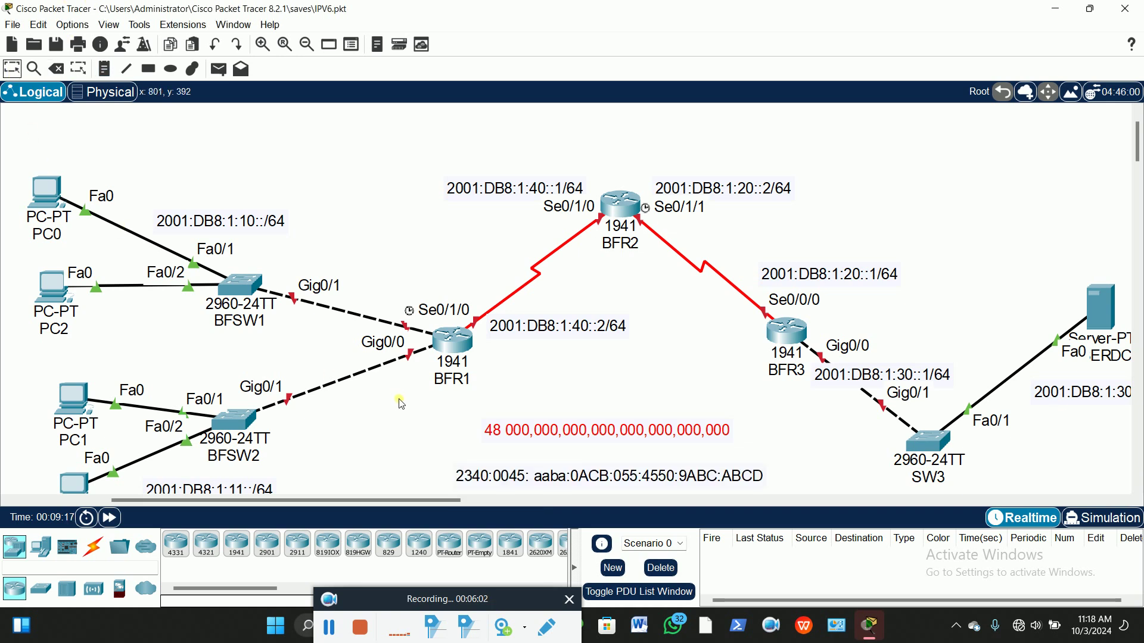
drag(596, 484, 598, 469)
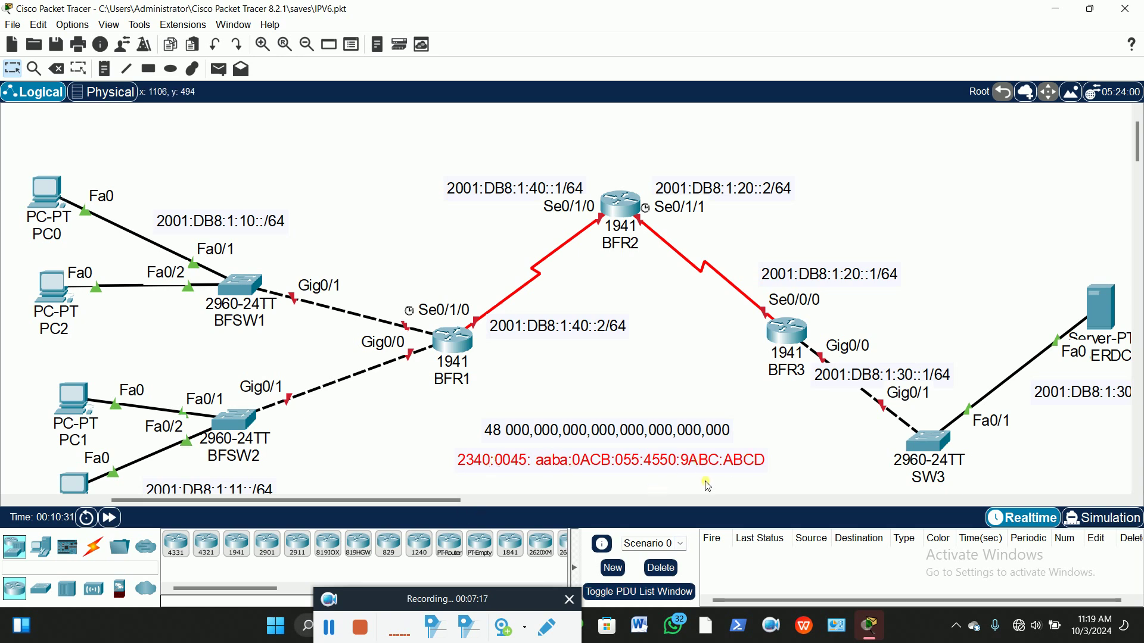
Step: Duplicate the IPv6 address note and rearrange the notes so the large number sits below both addresses
drag(699, 433, 703, 405)
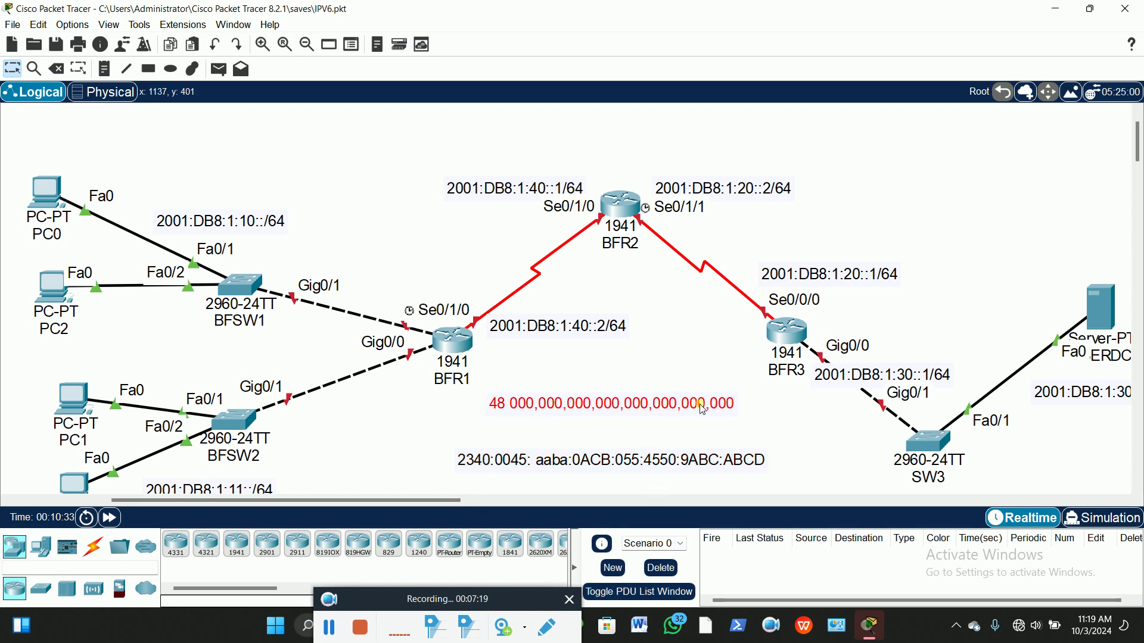
mouse_move(690, 462)
mouse_down()
mouse_move(700, 433)
mouse_move(700, 462)
mouse_up()
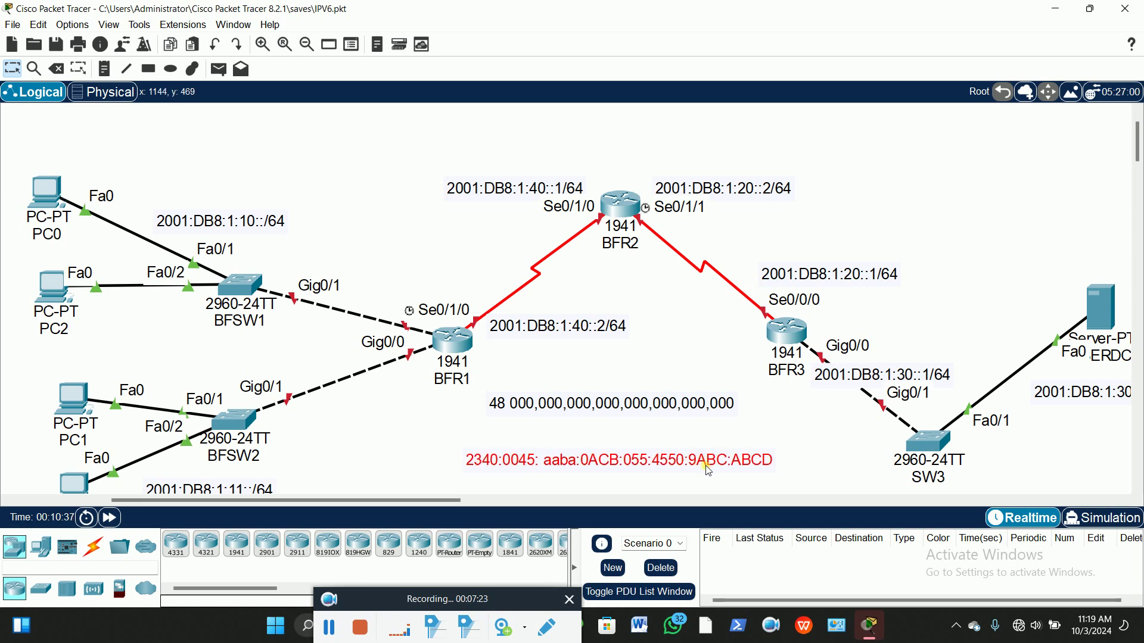
key(ctrl+v)
drag(644, 416, 644, 463)
scroll(675, 411, down, 4)
click(642, 232)
drag(644, 232, 645, 280)
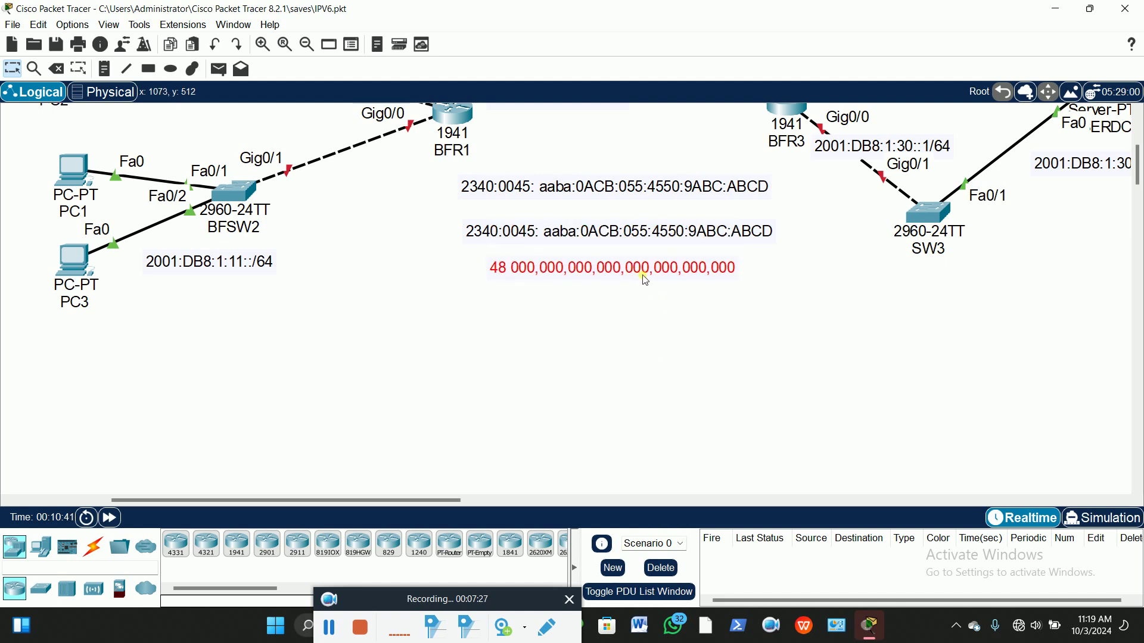
Step: Make another copy of the IPv6 address note and place it below the large-number note
double_click(635, 234)
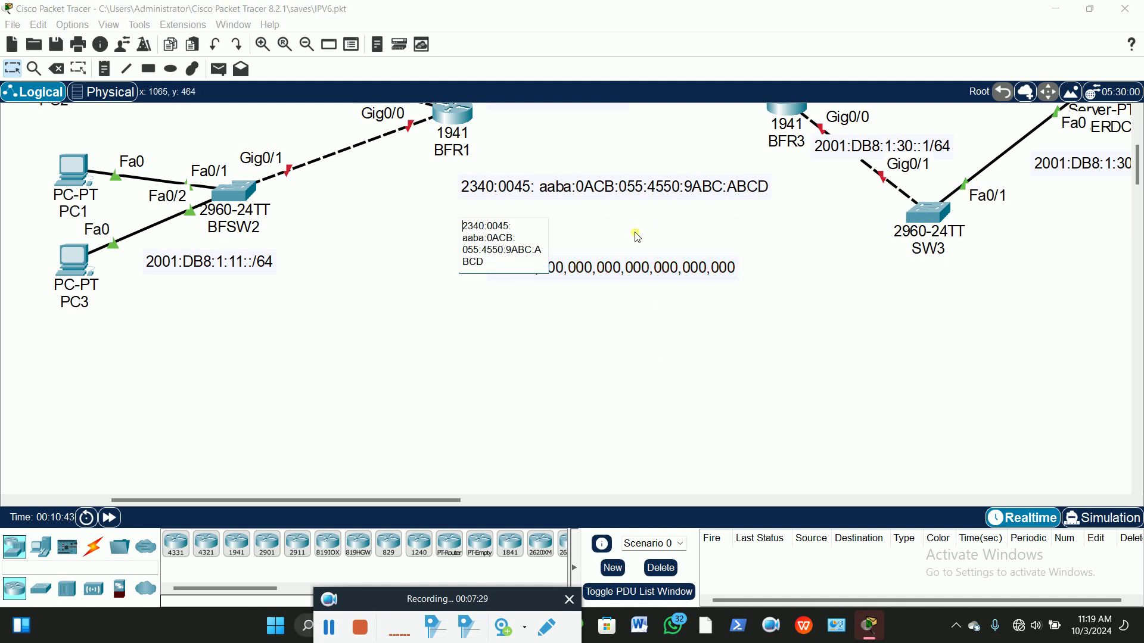
click(546, 249)
click(506, 231)
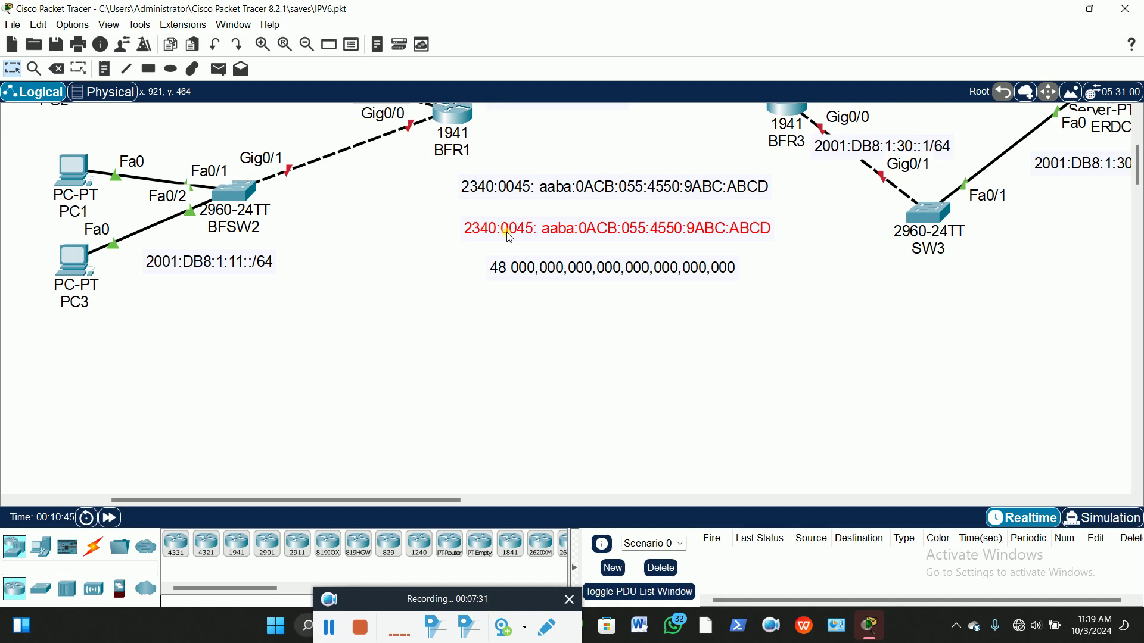
key(ctrl+c)
key(ctrl+v)
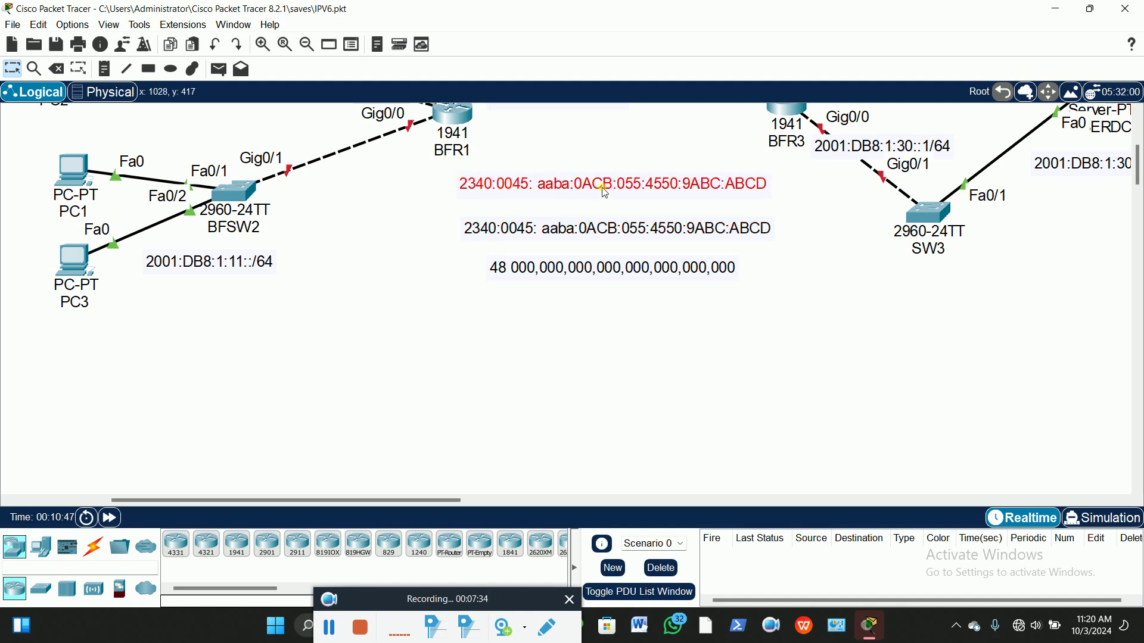
drag(602, 187, 612, 316)
Step: Move the large-number note above the address notes and space the three addresses out vertically
drag(617, 270, 626, 156)
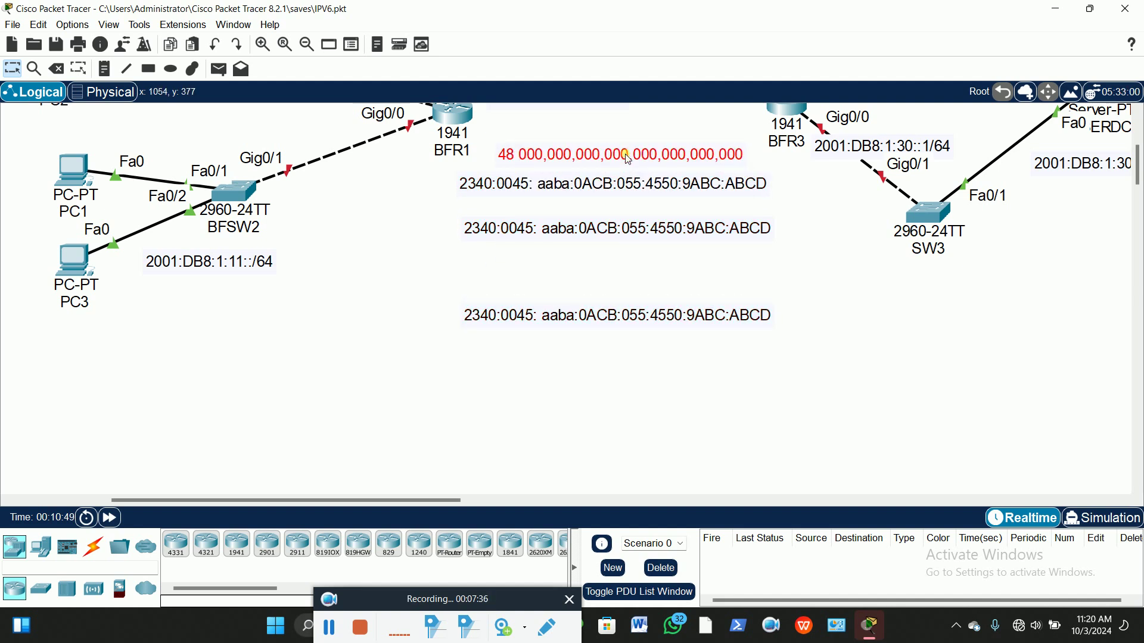
drag(608, 222, 611, 246)
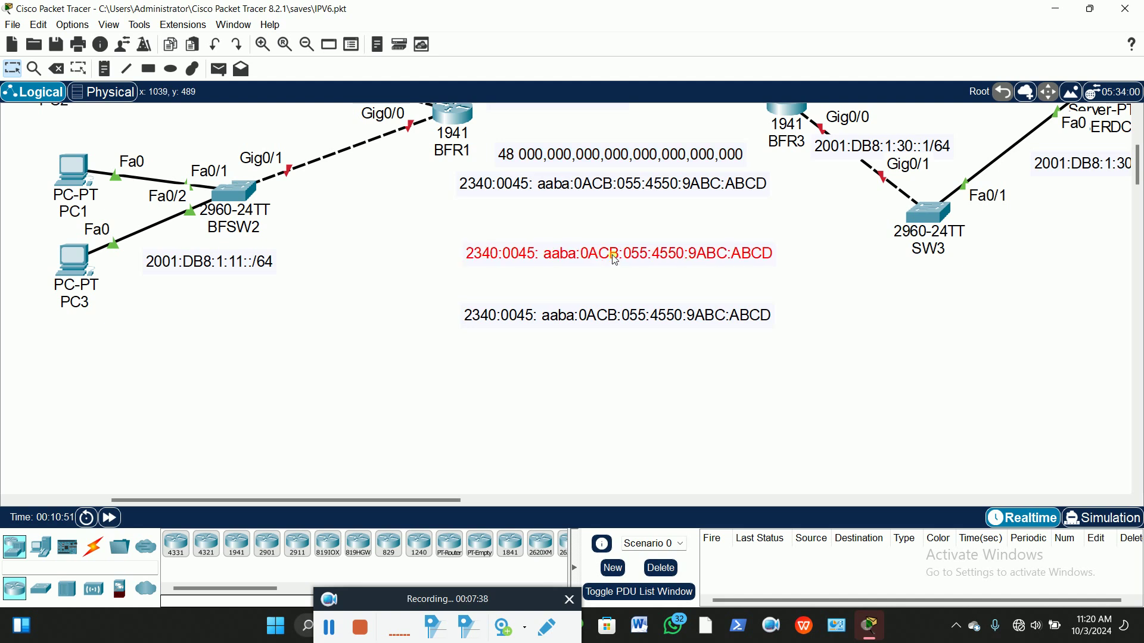
drag(626, 188, 629, 203)
click(601, 357)
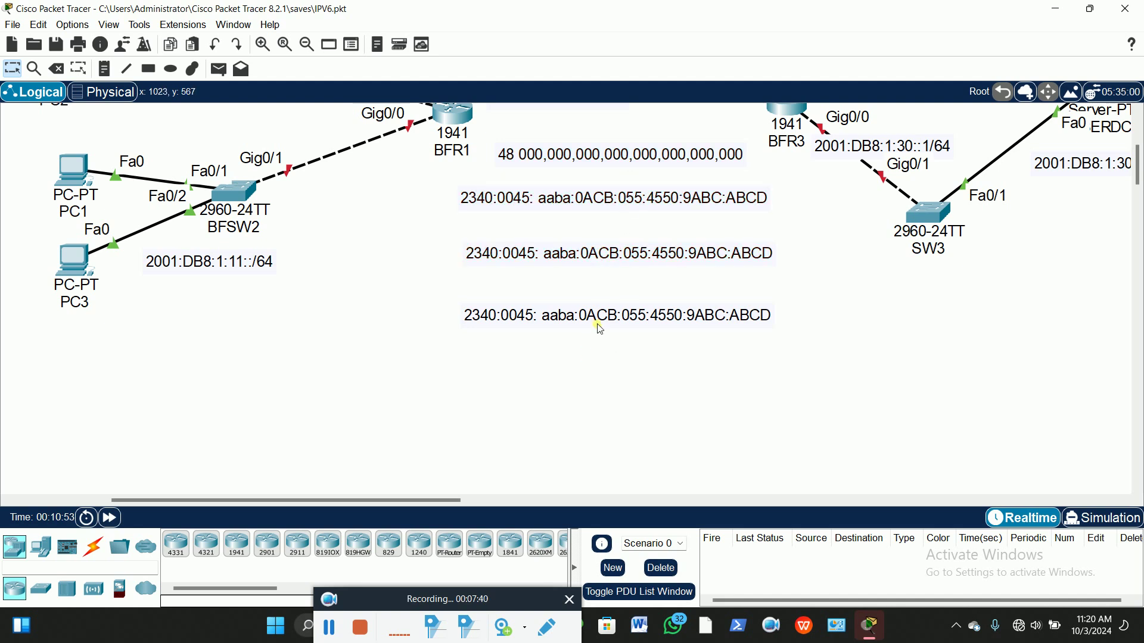
Step: Set the sixth group of the lowest IPv6 address note to 0000
double_click(605, 316)
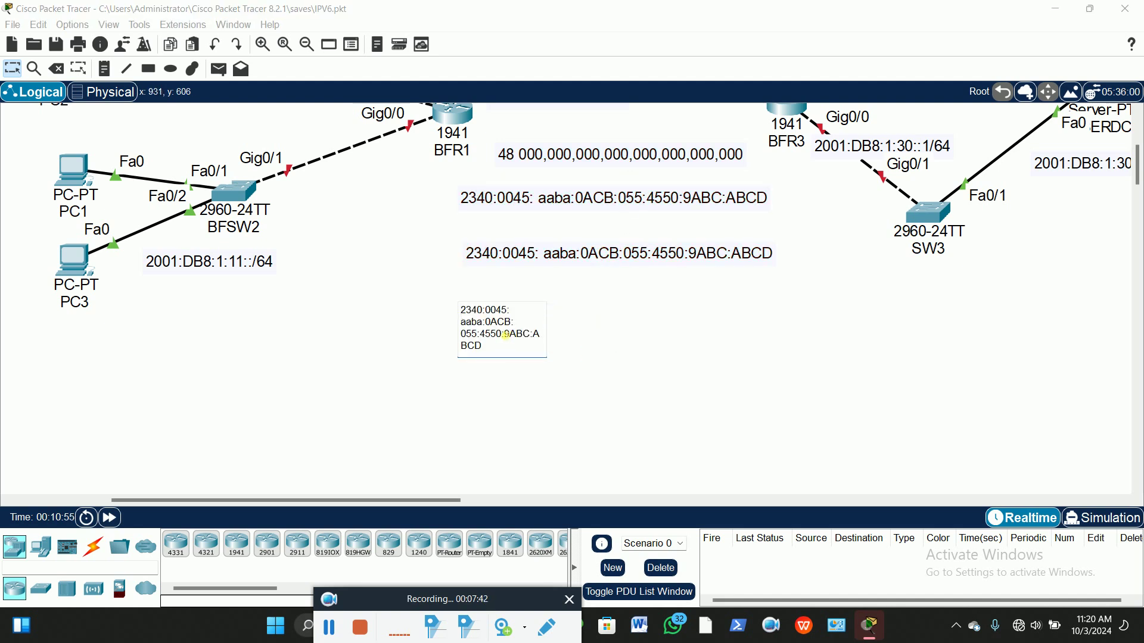
drag(502, 334, 480, 334)
key(BackSpace)
text(0000)
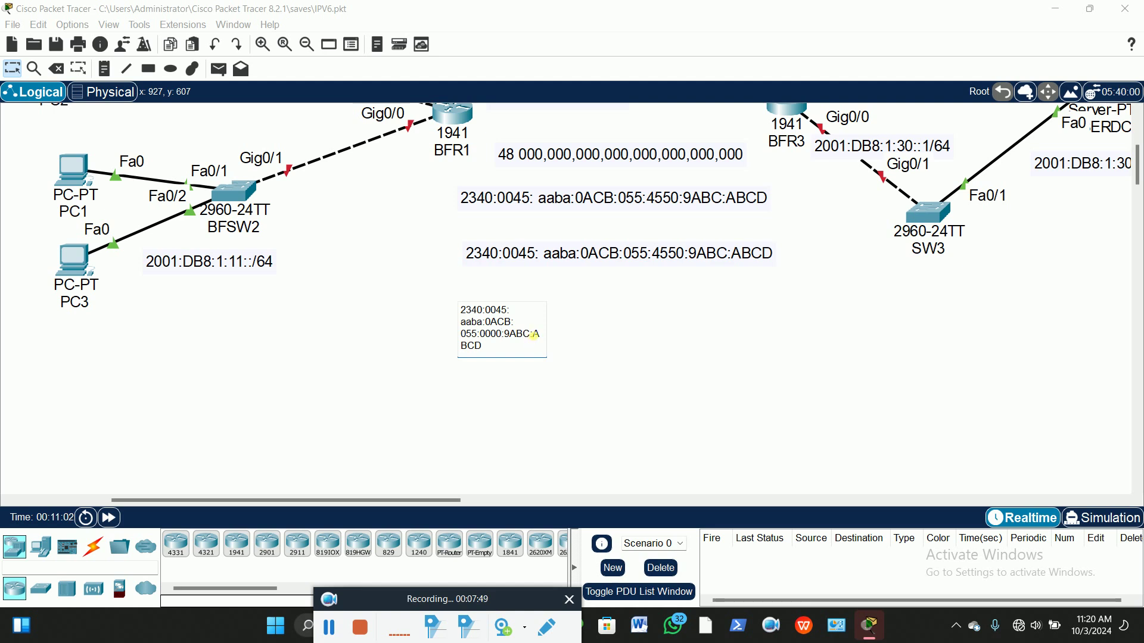
Step: Replace the seventh group of the lowest IPv6 address note with 0000
drag(534, 335, 515, 336)
key(BackSpace)
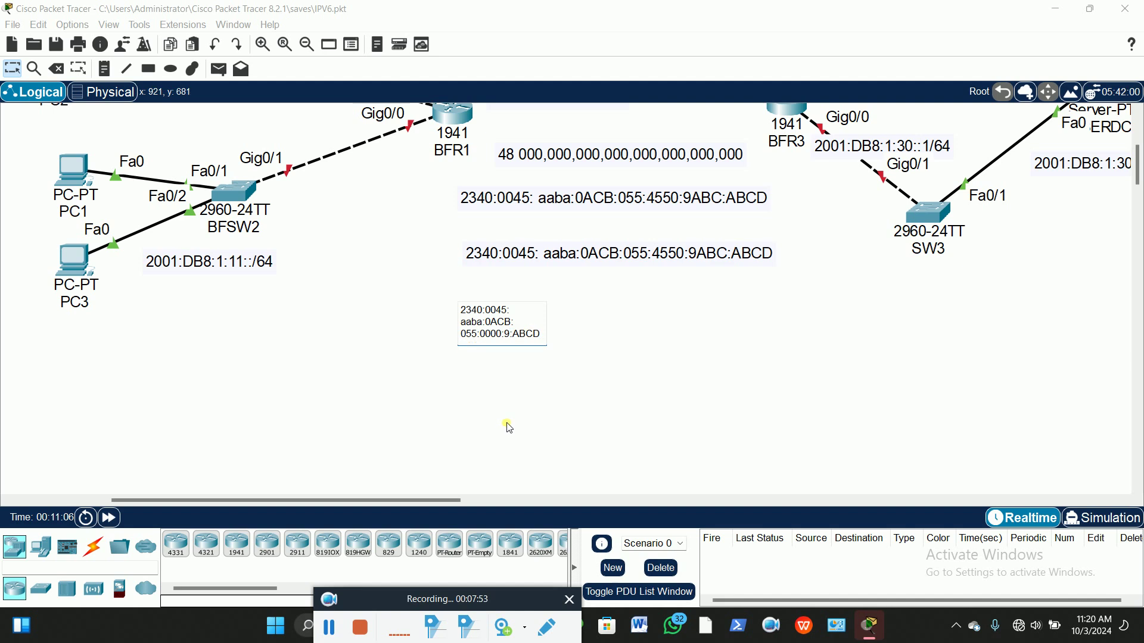
click(507, 425)
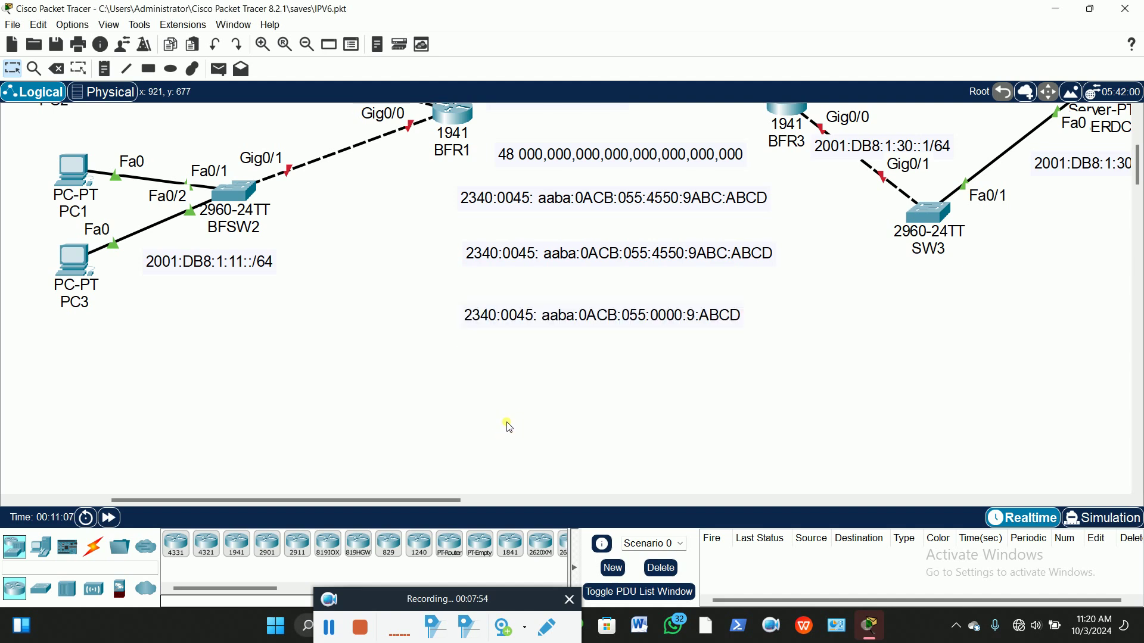
double_click(688, 315)
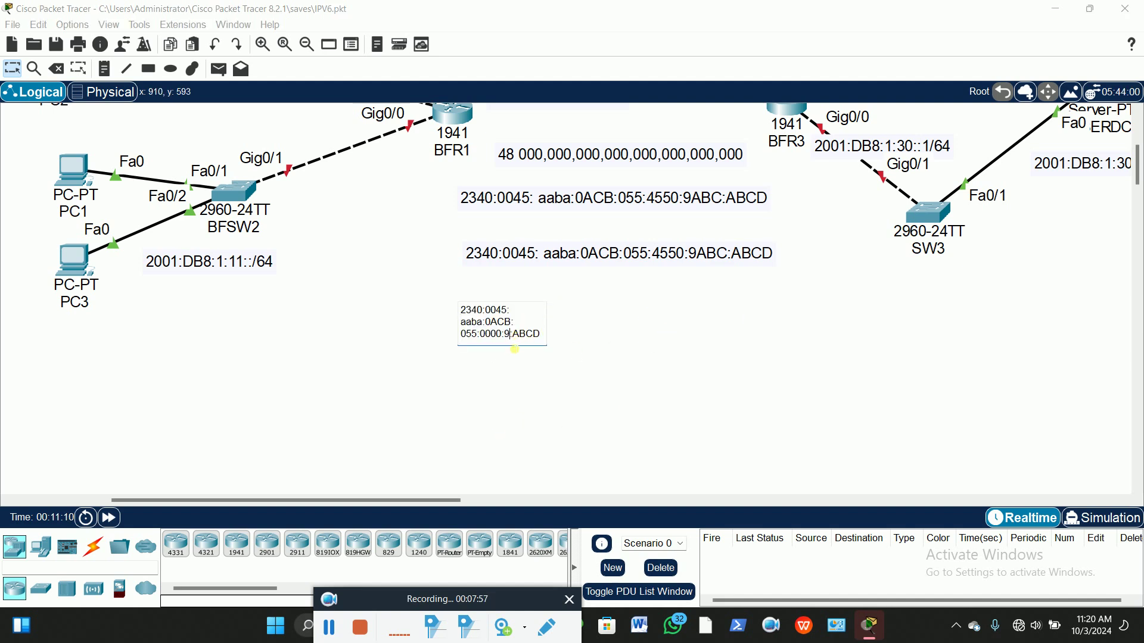
key(BackSpace)
text(0000)
click(386, 348)
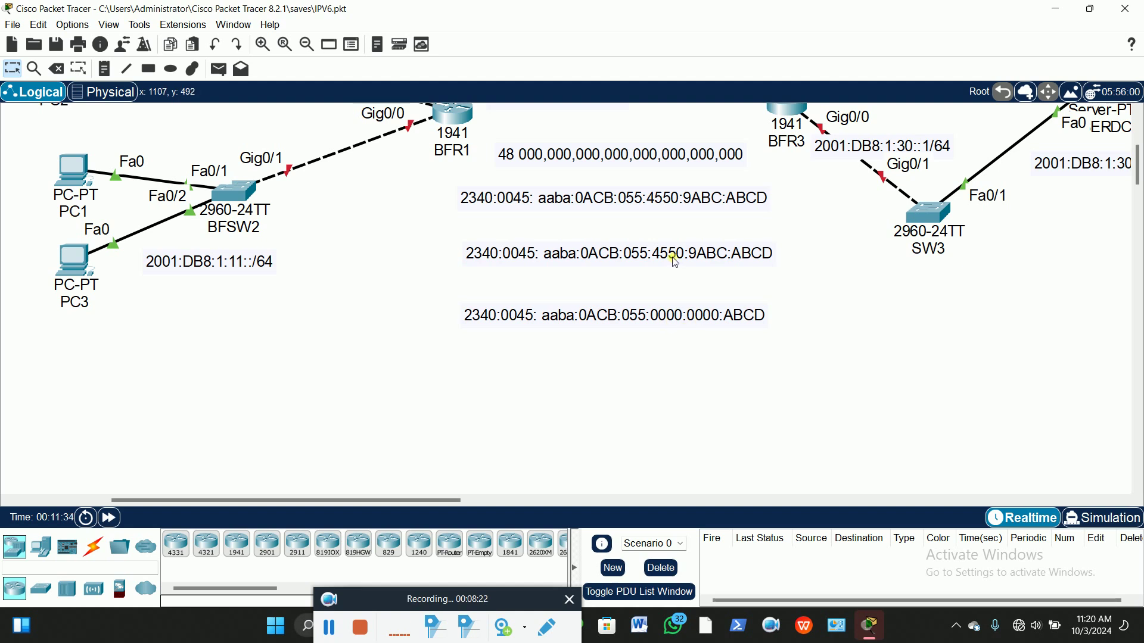
Step: Remove the sixth and seventh groups from the middle IPv6 address note so it reads 2340:0045: aaba:0ACB:055::ABCD
double_click(713, 253)
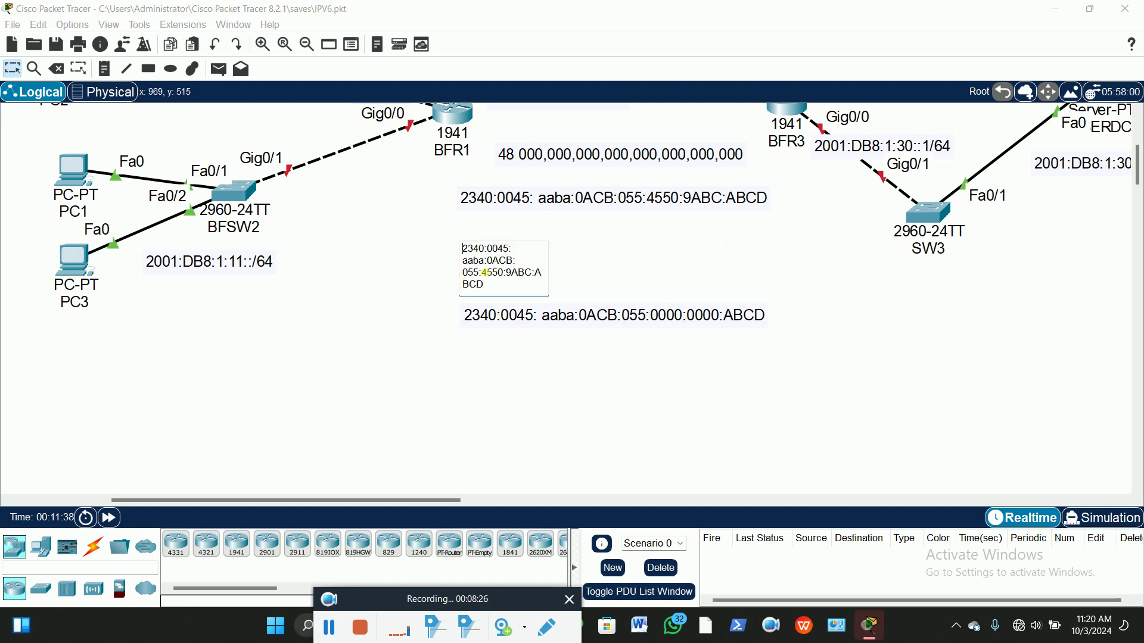
drag(493, 274, 534, 275)
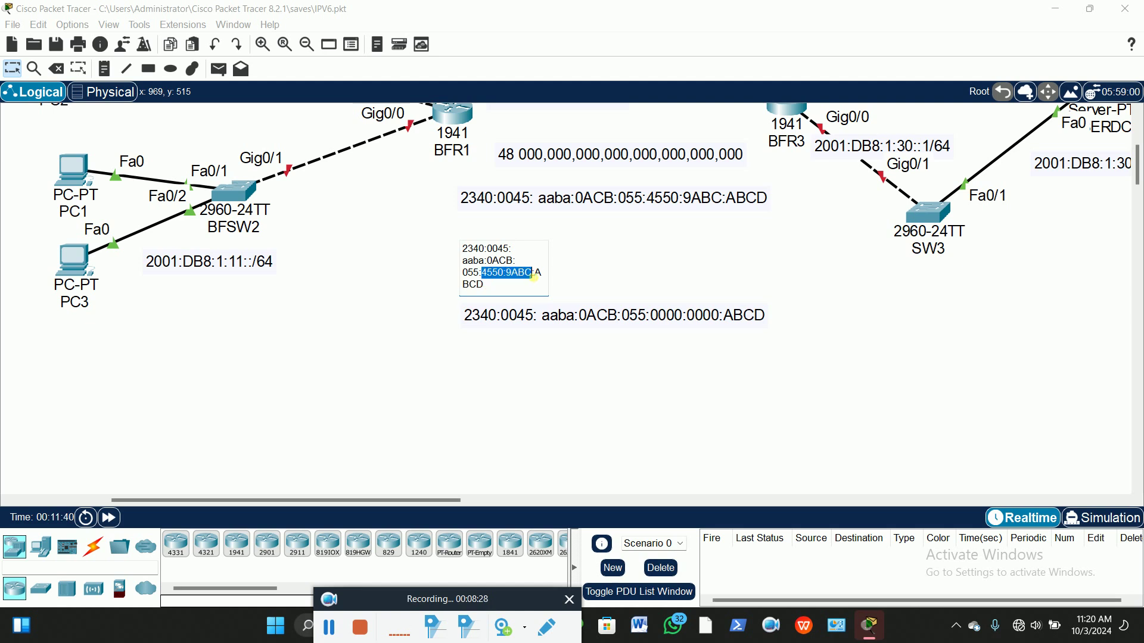
key(BackSpace)
click(334, 304)
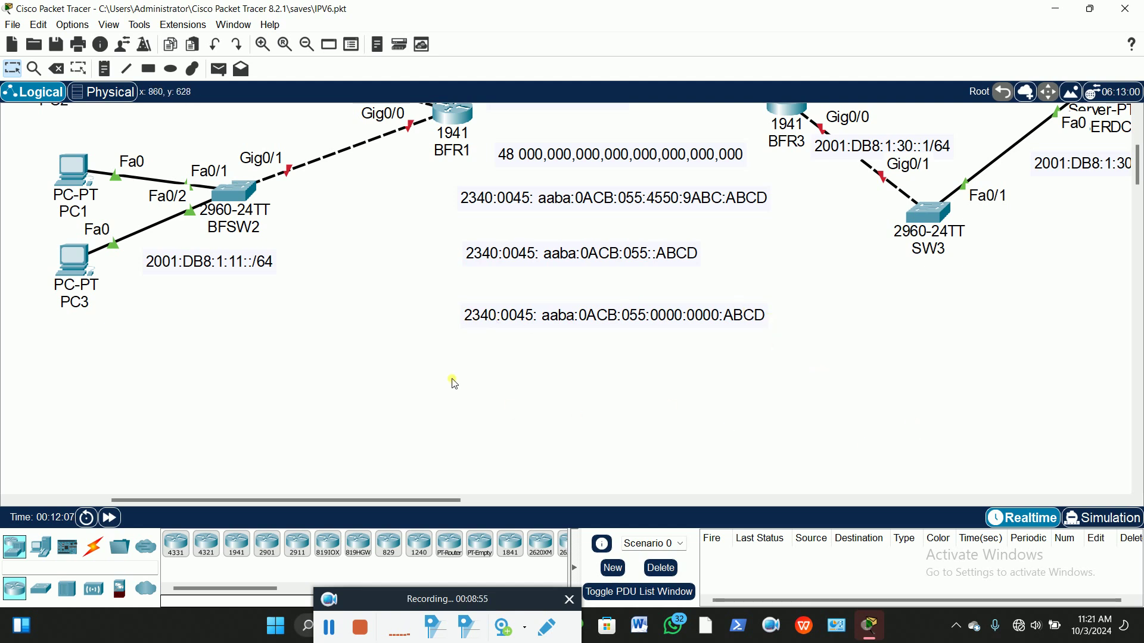
Step: Add a text note reading 2001:0000:0000:0000:0000:0000:0000 below the IPv6 address notes
click(104, 69)
click(431, 382)
text(2001:0000)
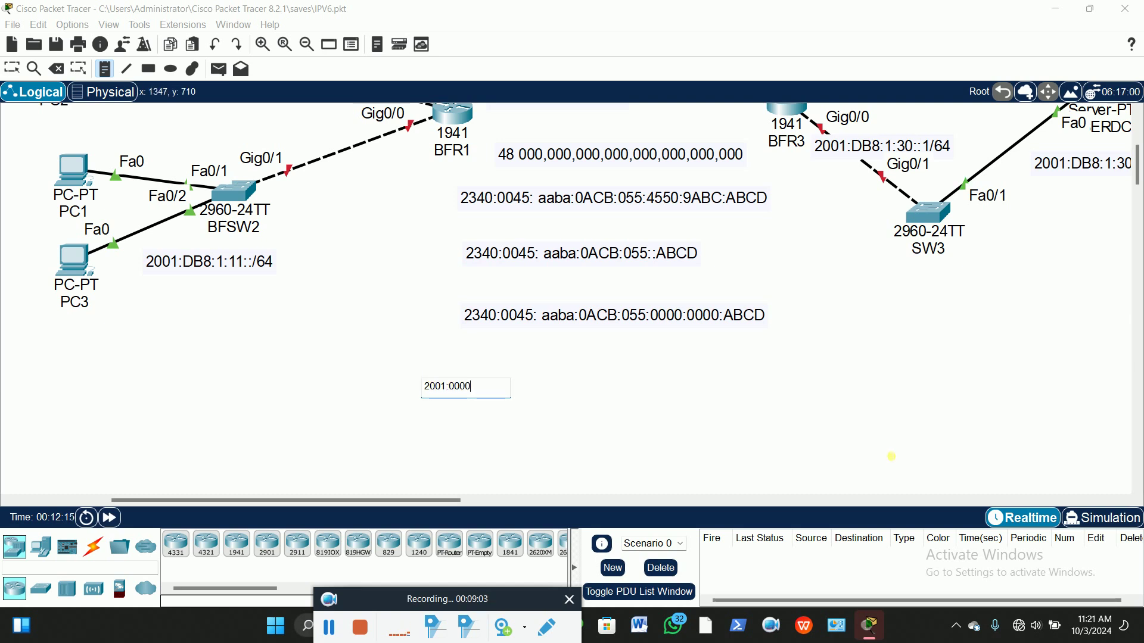
text(:0000;;;;;;;)
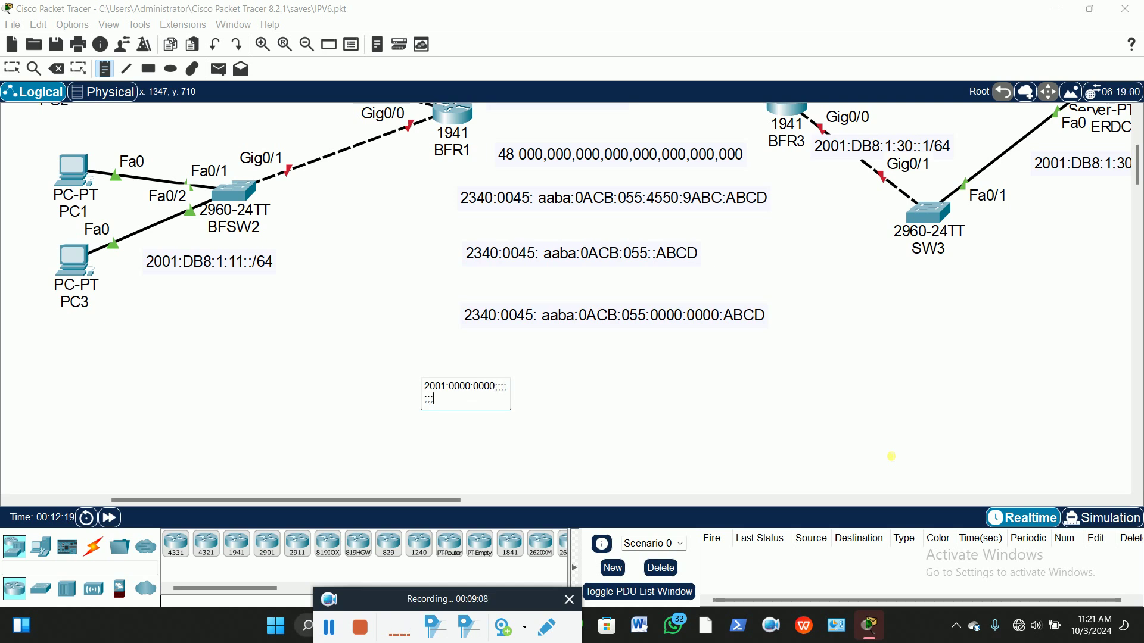
key(BackSpace)
key(BackSpace)
key(BackSpace)
key(BackSpace)
text(:0000)
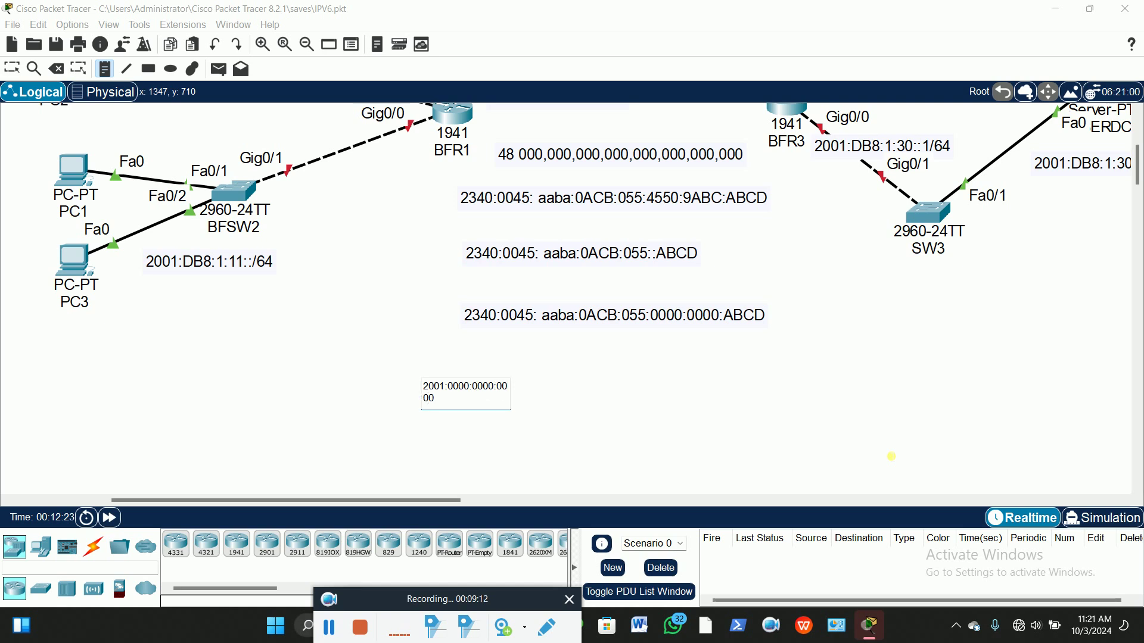
text(:0000:0000:0000:0000)
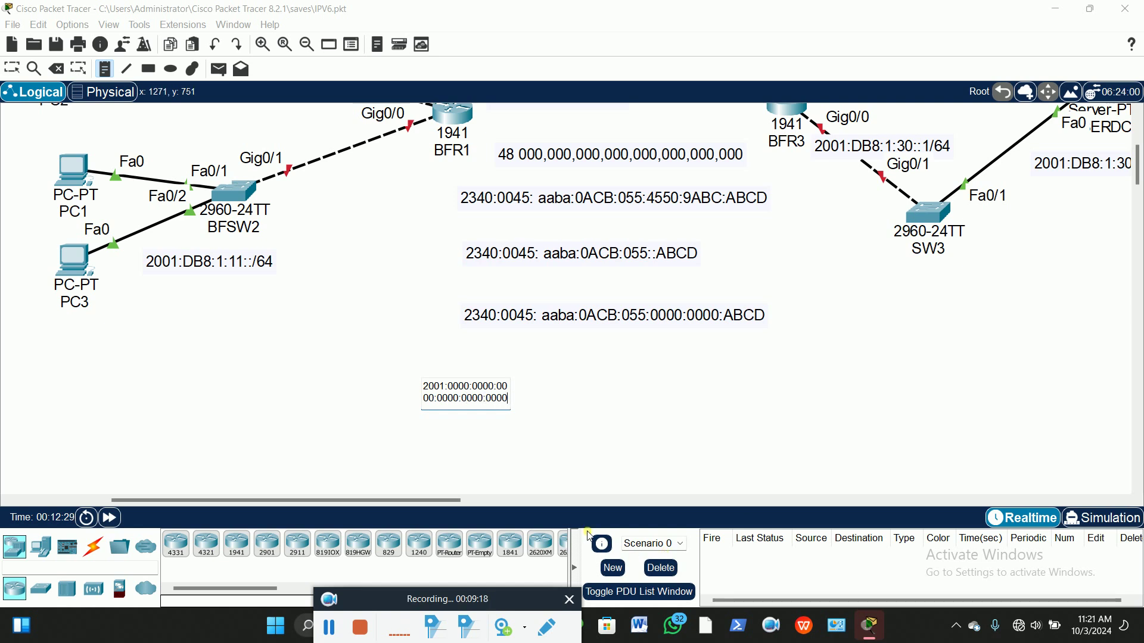
click(6, 70)
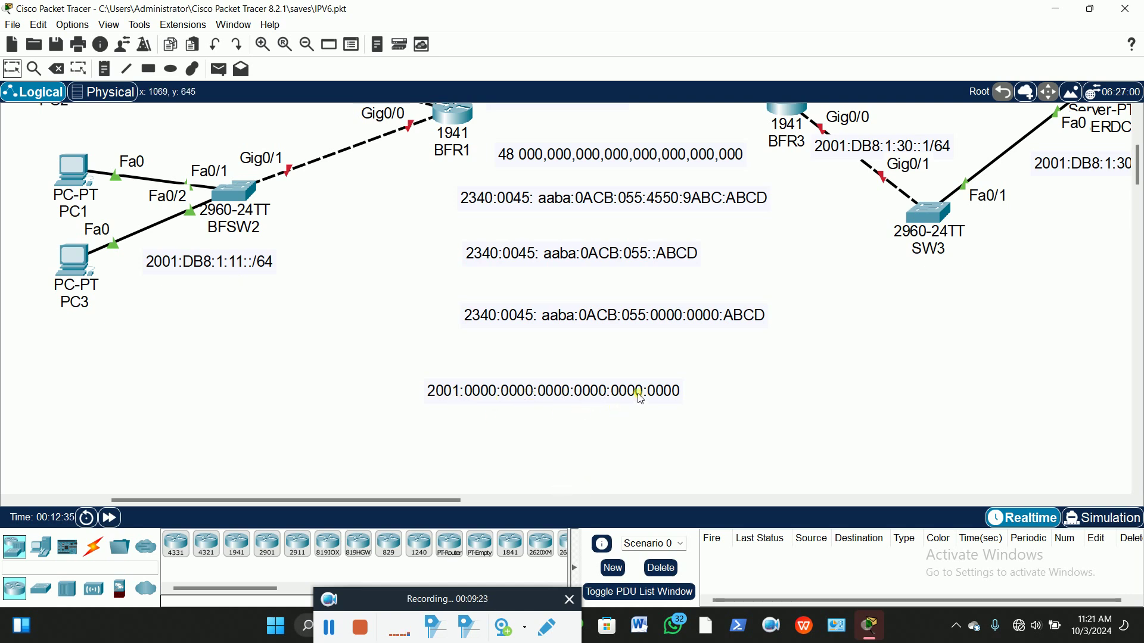
Step: Append an eighth group, :0000, to the 2001 address note and align the note beneath the other addresses
double_click(671, 391)
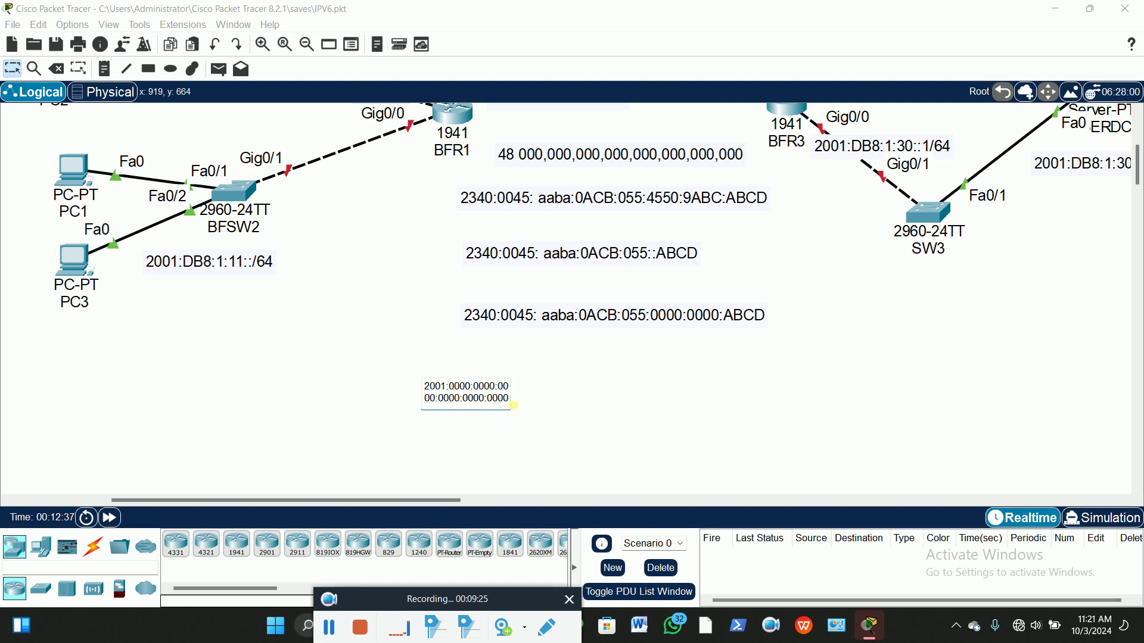
text(:)
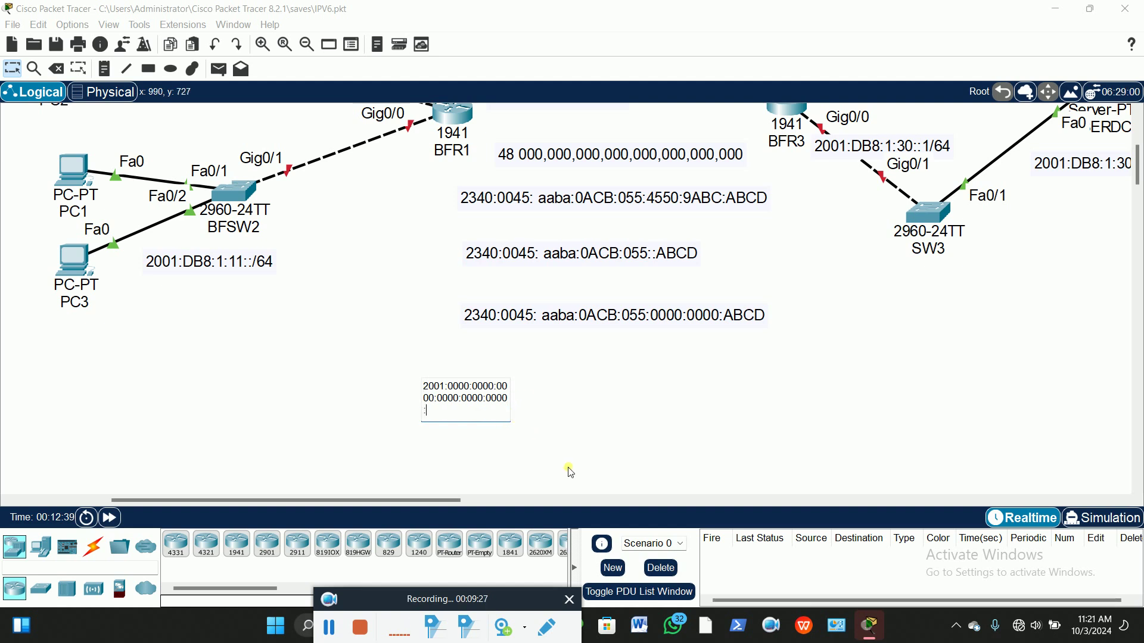
text(0000)
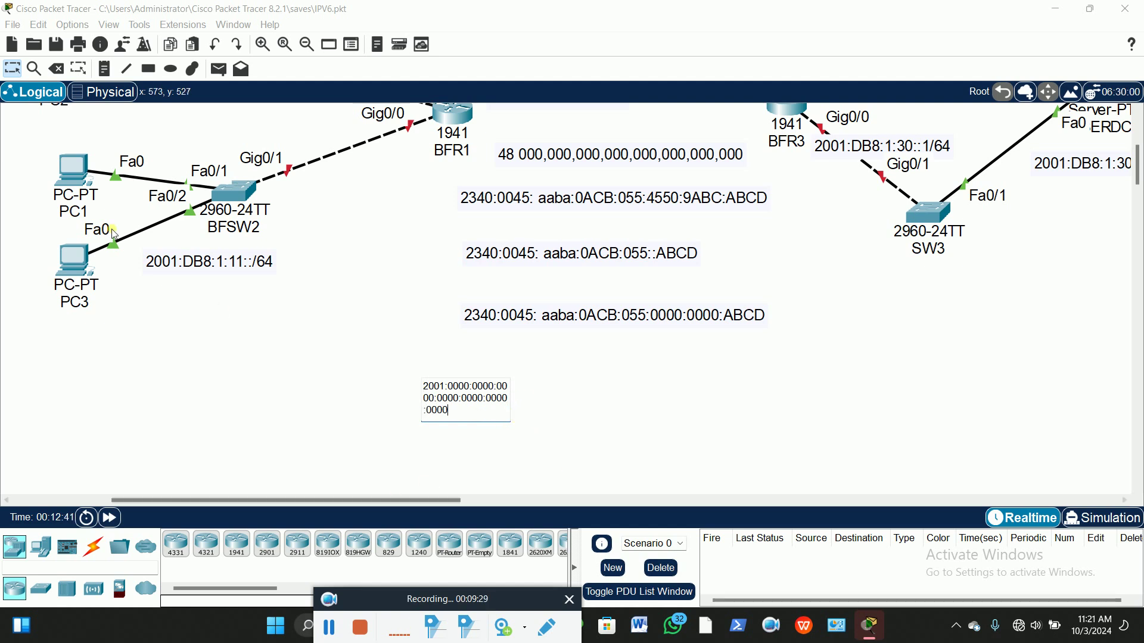
click(273, 417)
drag(556, 391, 592, 368)
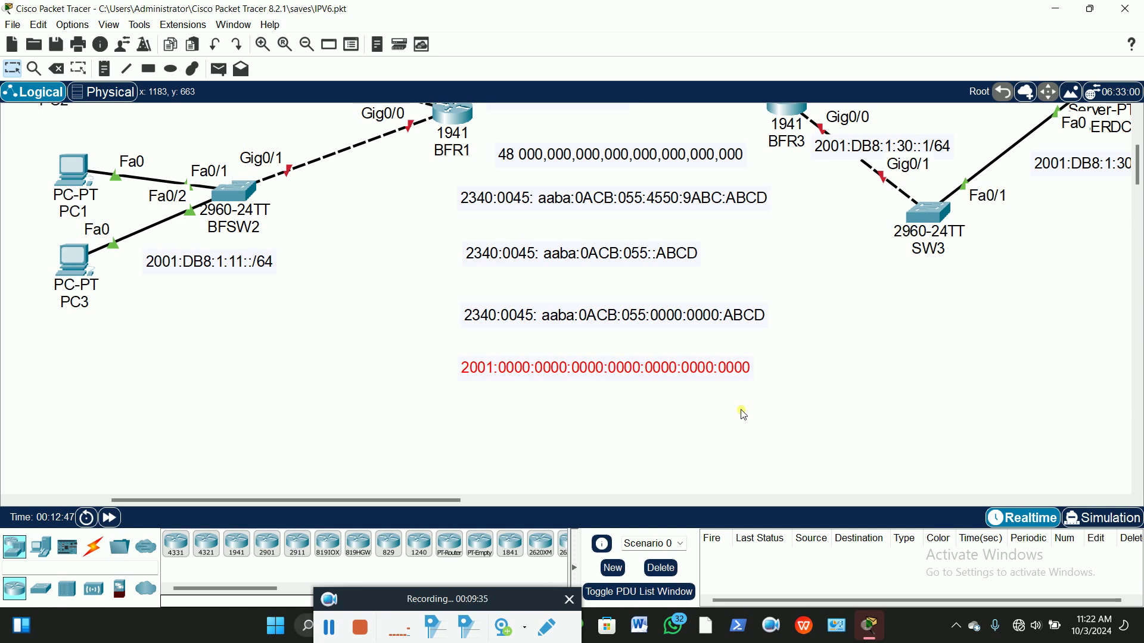
Step: Change the last group of the 2001 address note to 0001
double_click(744, 367)
key(BackSpace)
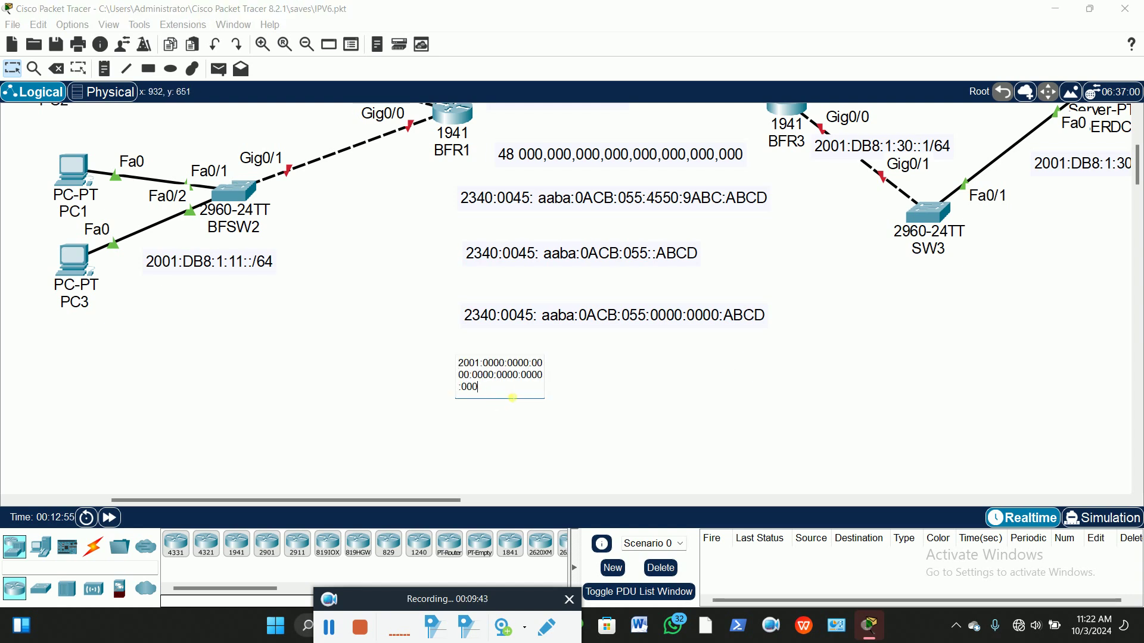
click(680, 480)
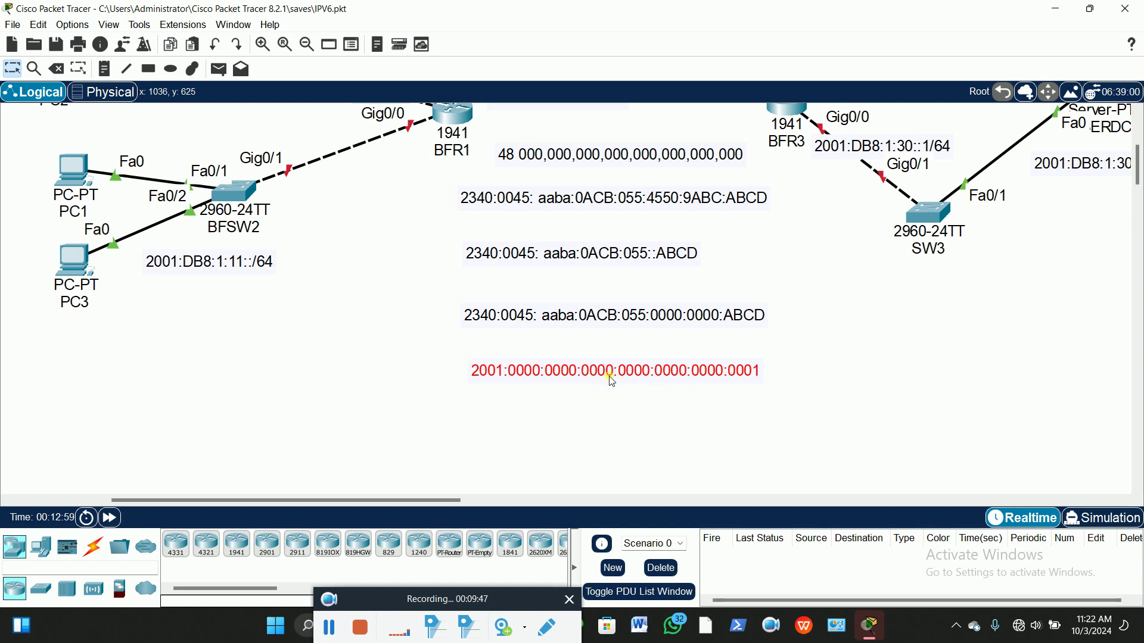
Step: Place a copy of the 2001 address note directly below the original and shorten the copy to 2001::1
key(ctrl+v)
drag(631, 326, 638, 410)
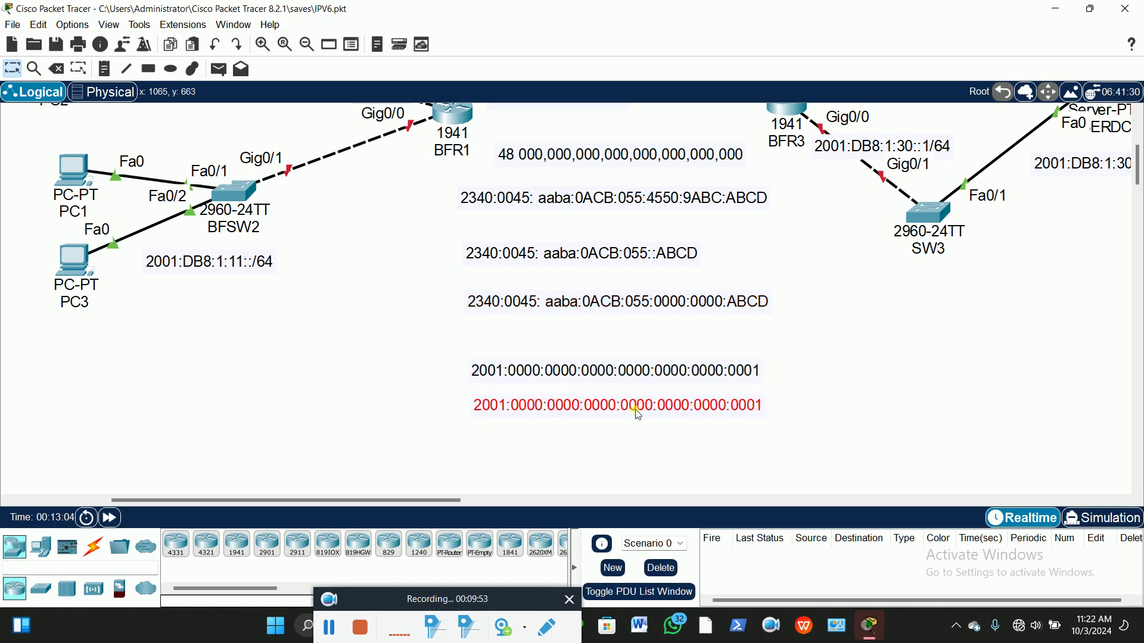
double_click(733, 411)
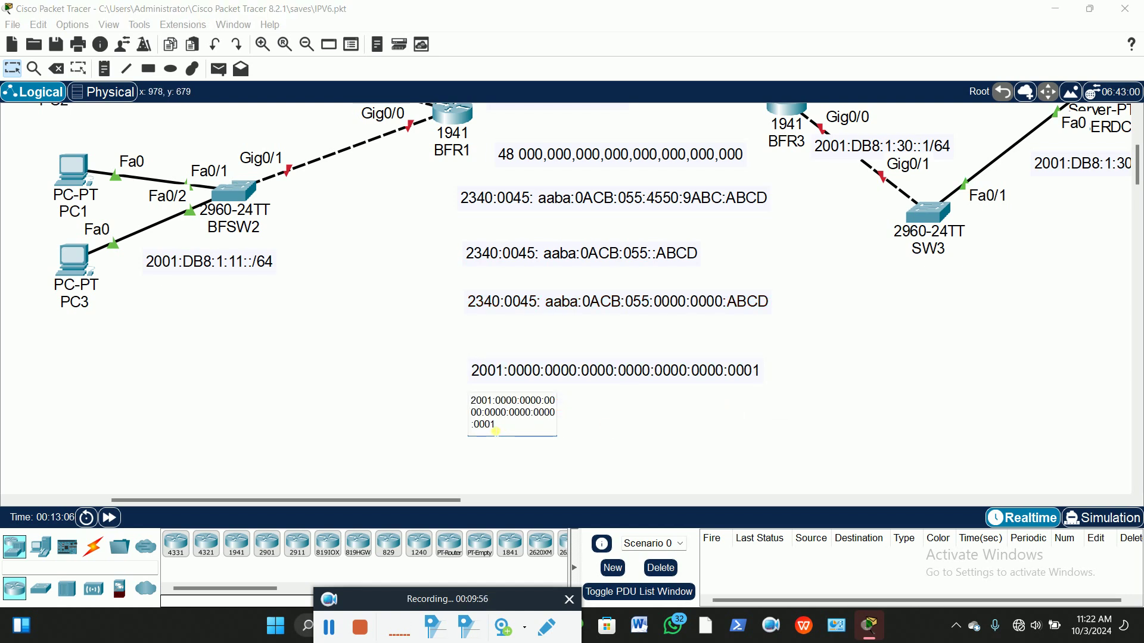
drag(494, 428, 502, 407)
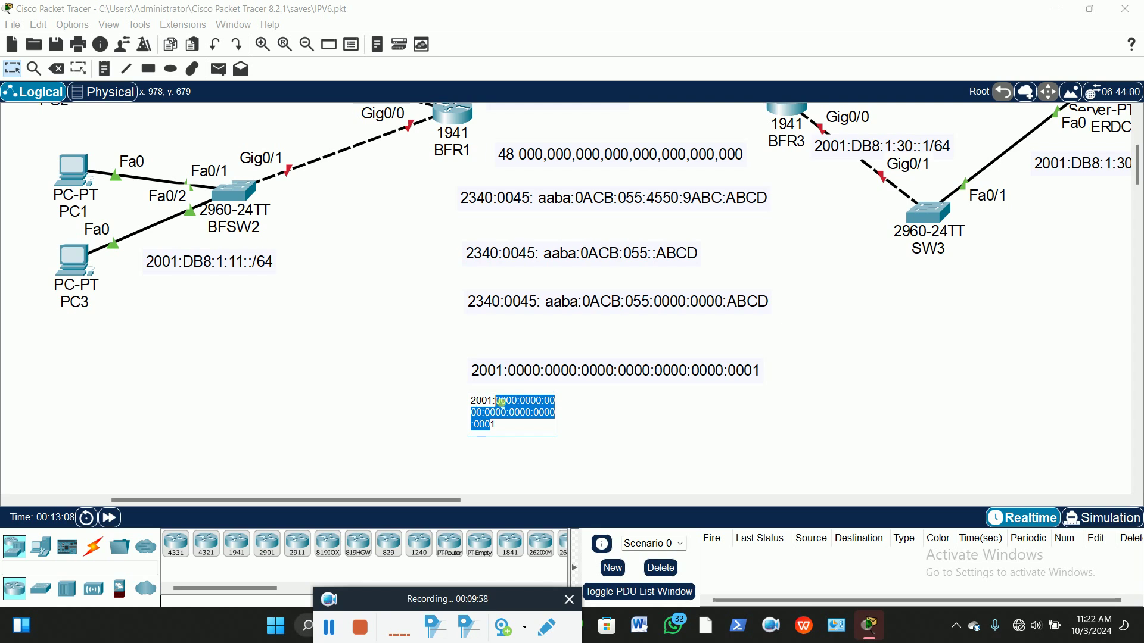
key(BackSpace)
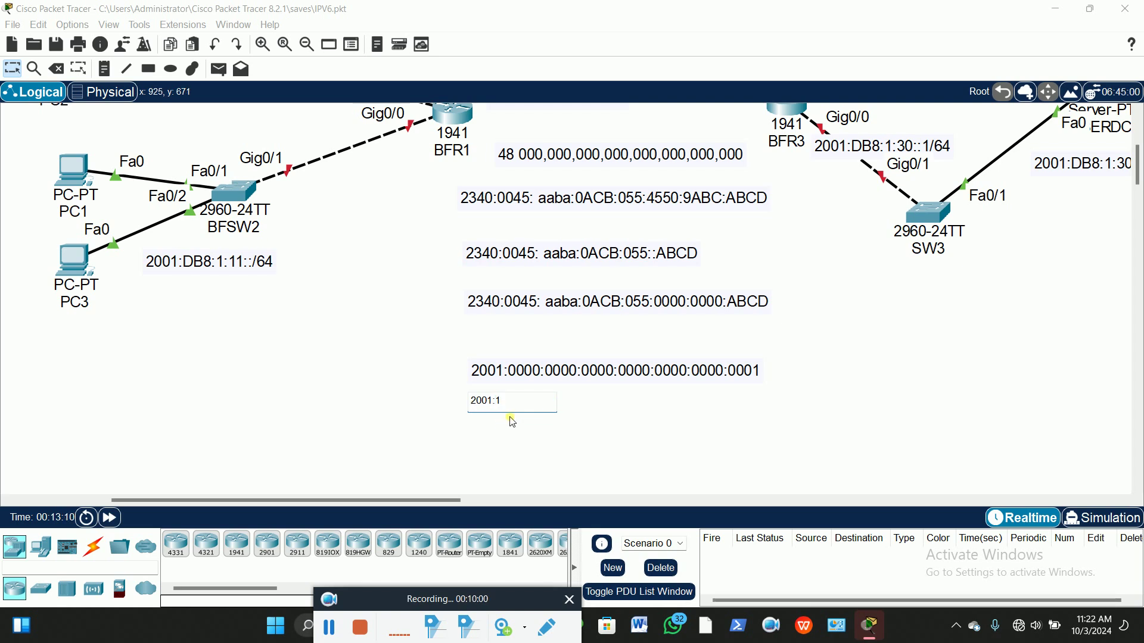
text(:)
click(422, 347)
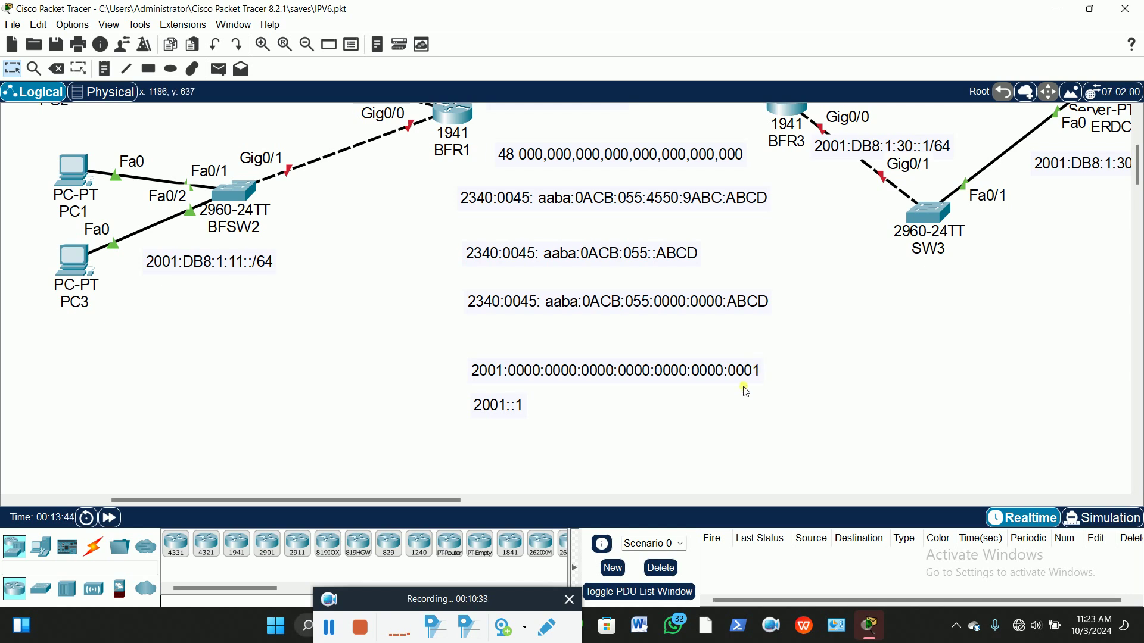
Step: Move the full-length 2001 address note up, place a copy beneath it and set the copy's last group to 0002
drag(709, 372, 708, 346)
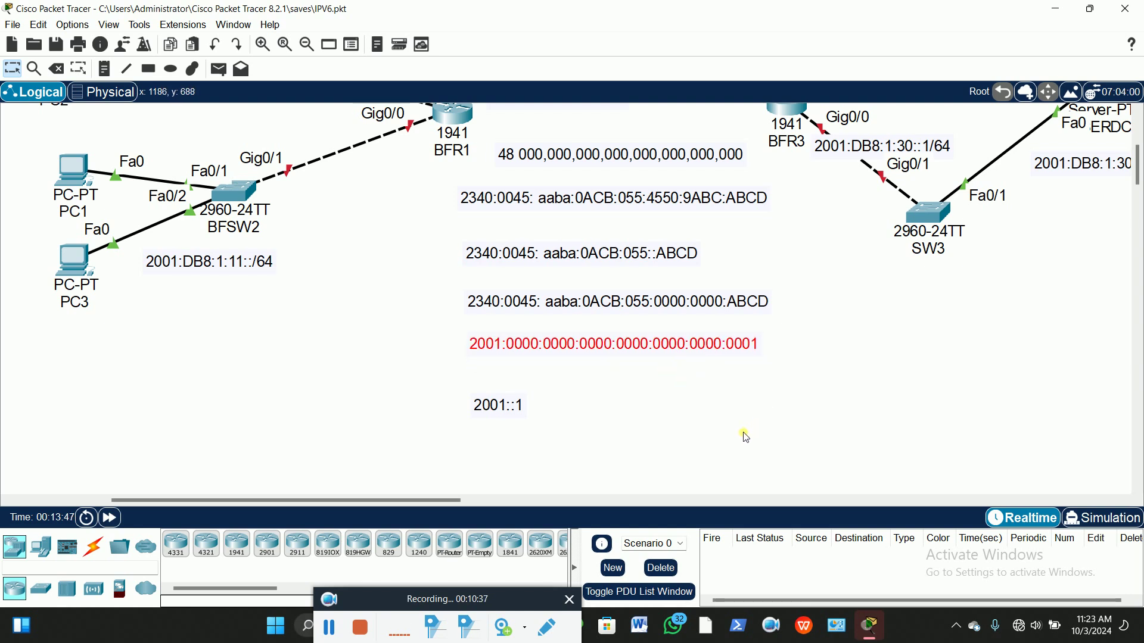
drag(744, 300, 740, 371)
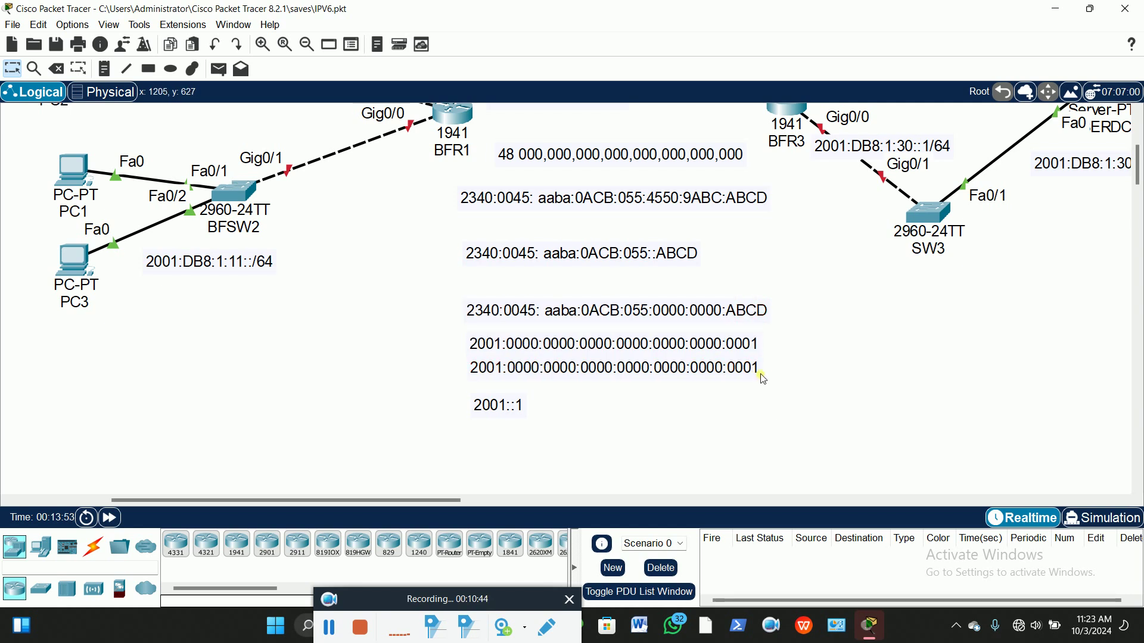
double_click(756, 369)
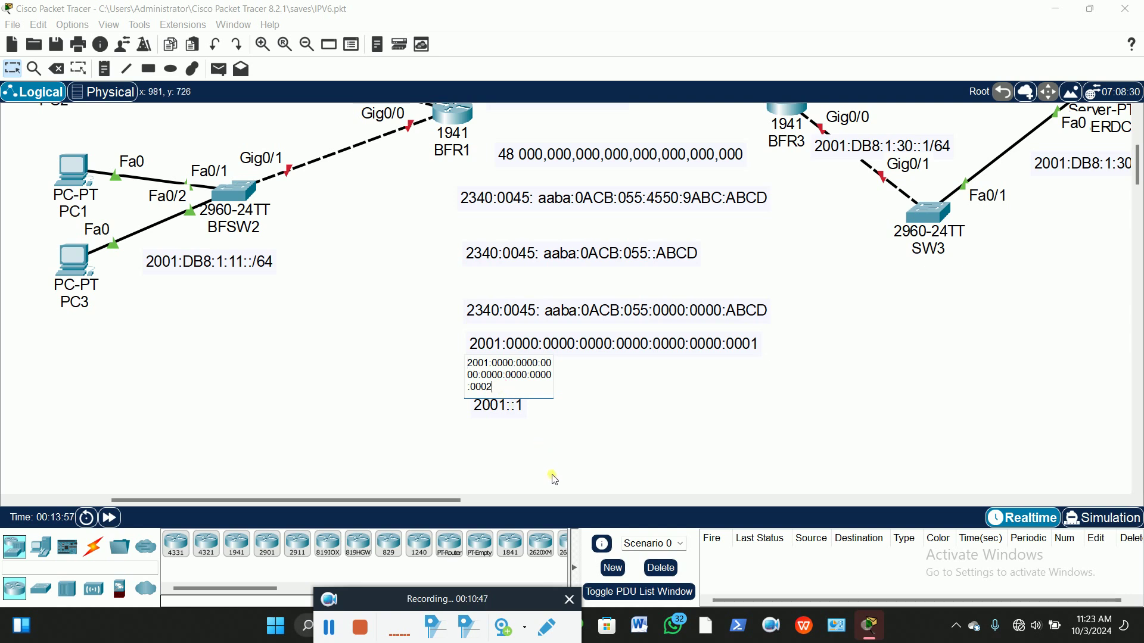
text(2)
click(332, 383)
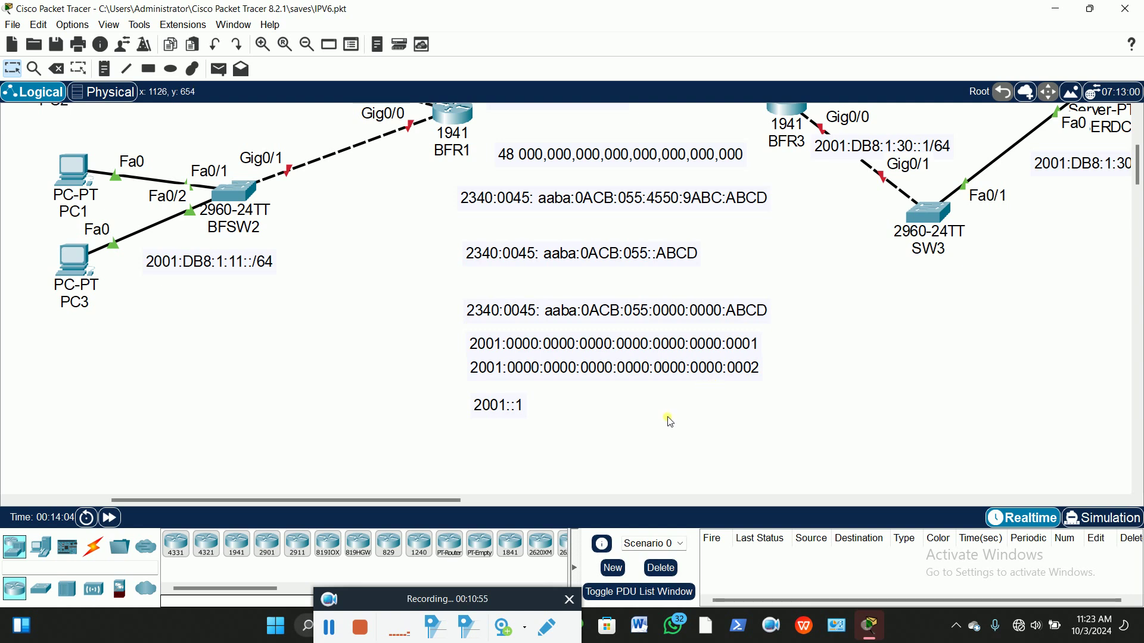
Step: Shift the 2001::1 note slightly down and place a copy of it directly below
drag(507, 412, 499, 407)
drag(492, 402, 489, 419)
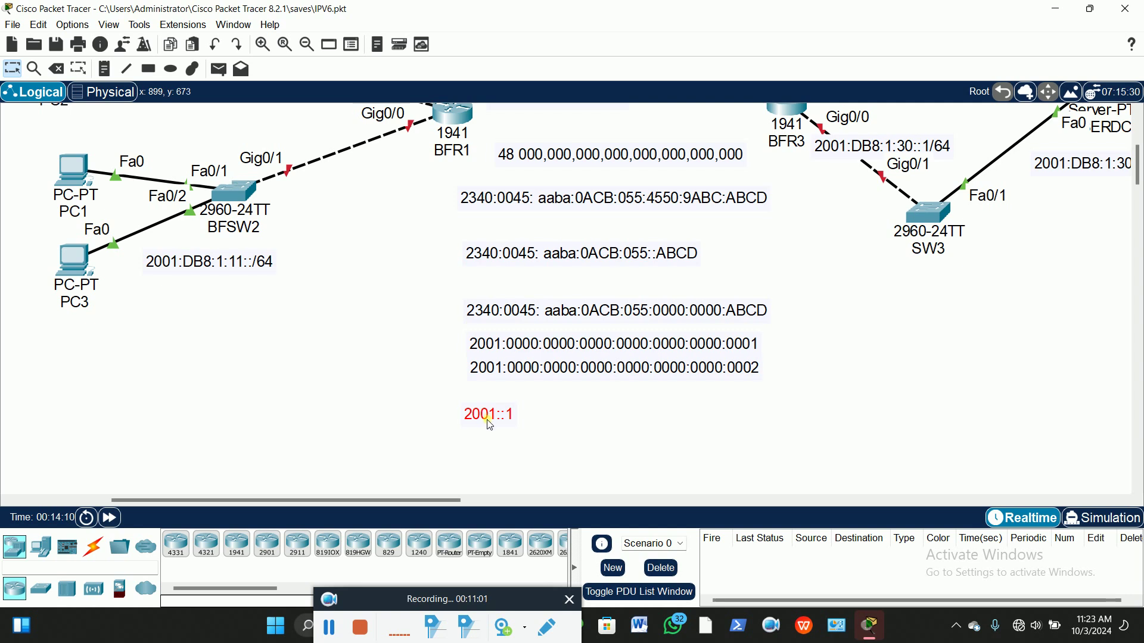
key(ctrl+c)
key(ctrl+v)
drag(490, 386, 468, 441)
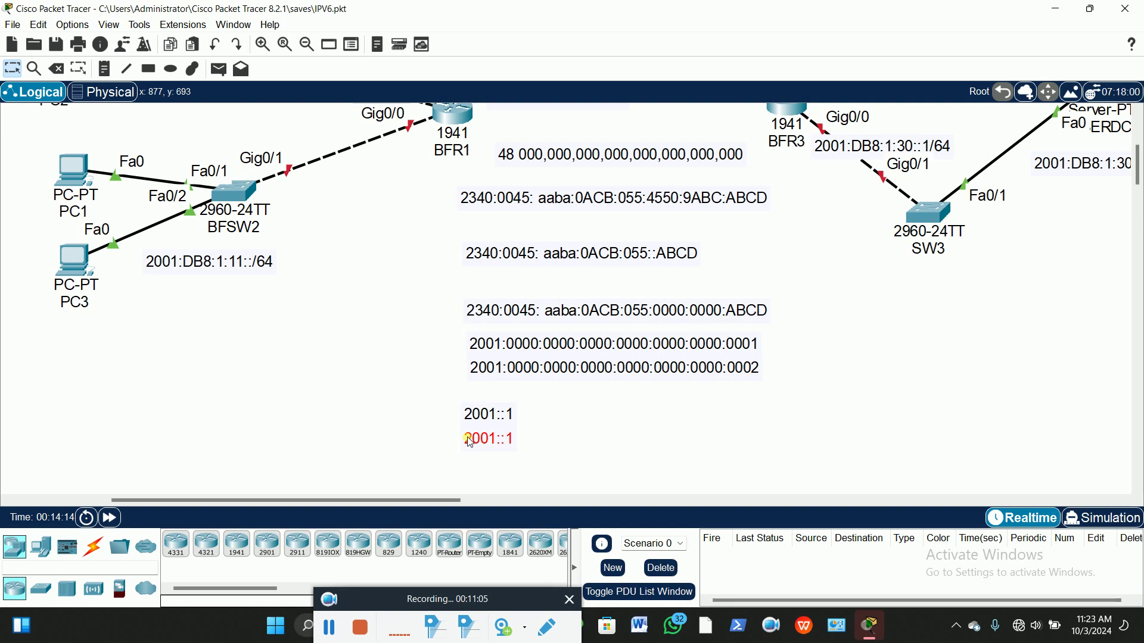
Step: Change the lower copy of the short address note to 2001::2
double_click(511, 438)
key(BackSpace)
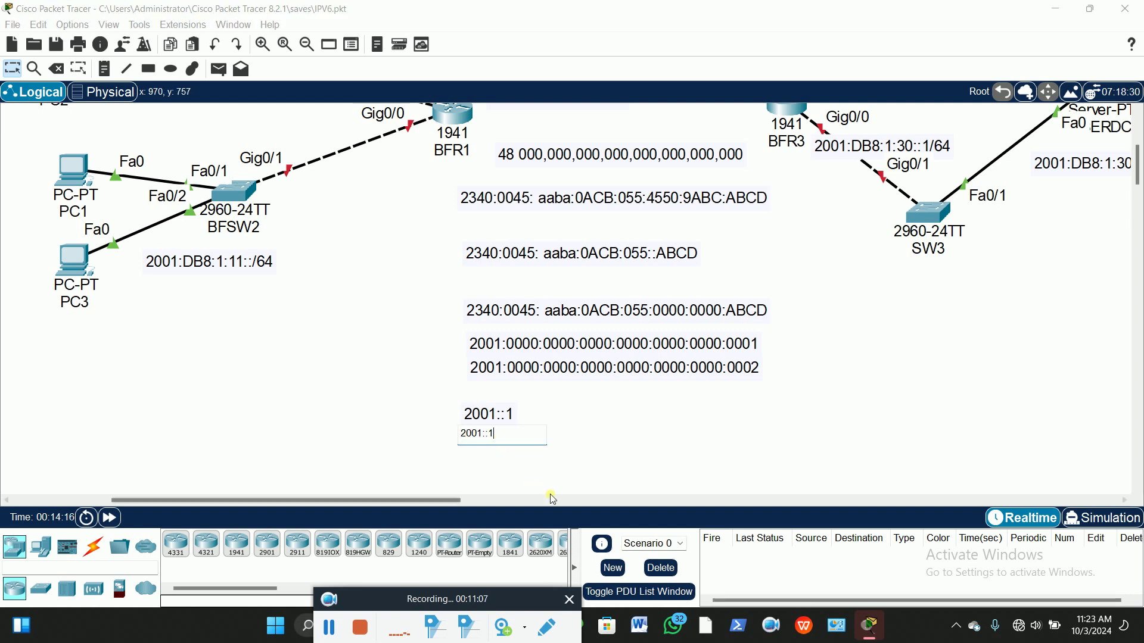
text(2)
click(391, 438)
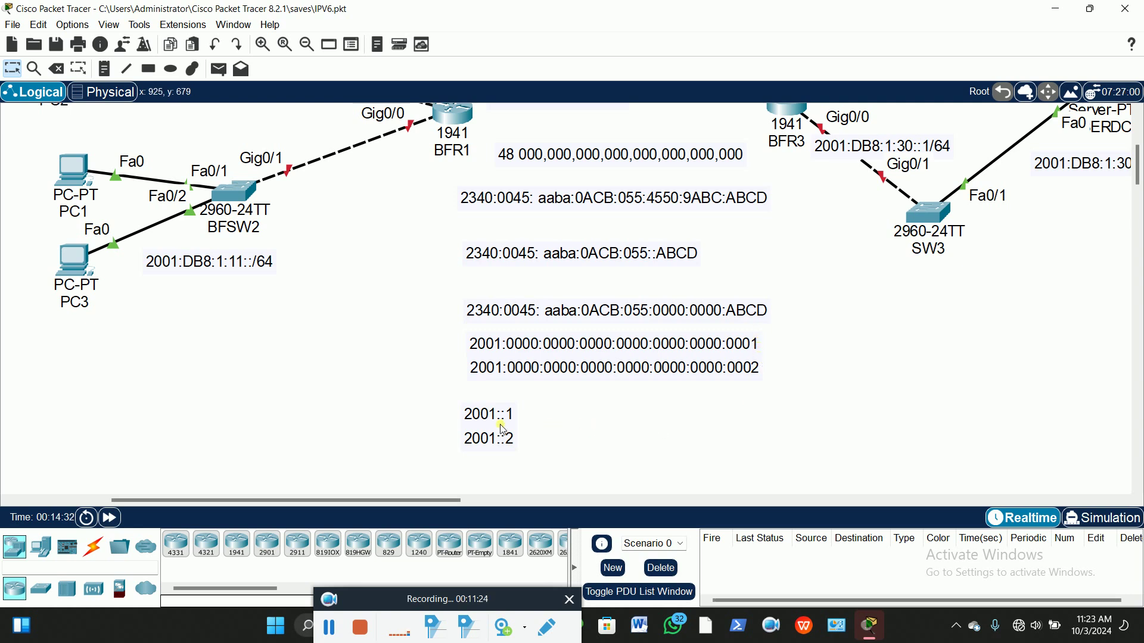
Step: Move the 2001::1 and 2001::2 notes together below PC3, then lower and space apart the two full-length 2001 address notes
drag(536, 406, 465, 483)
drag(496, 418, 190, 381)
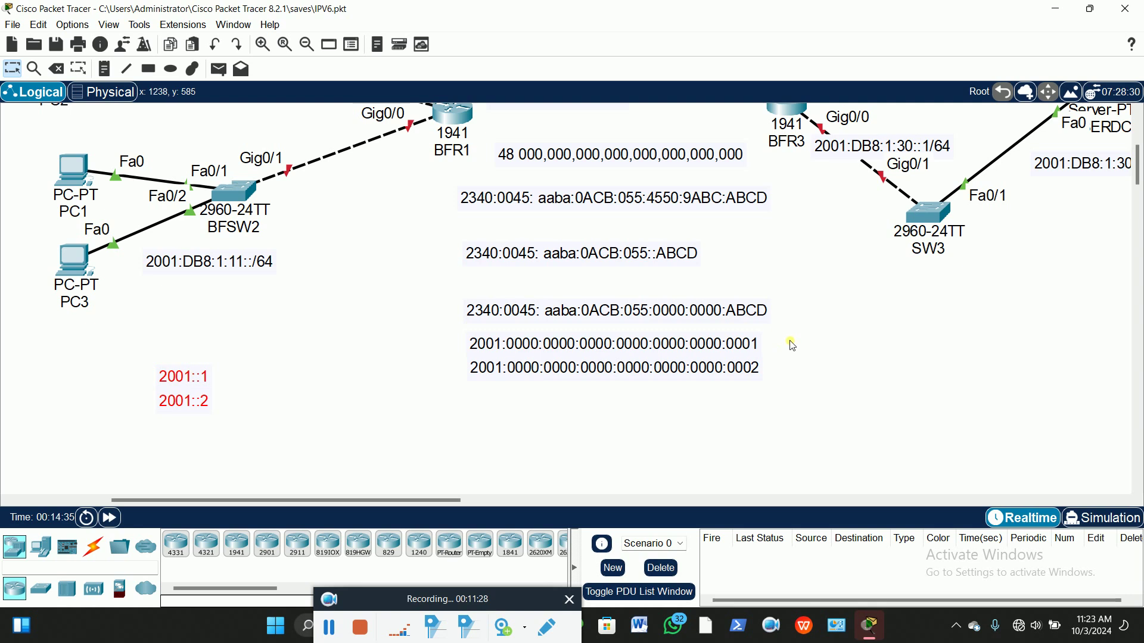
scroll(774, 283, down, 3)
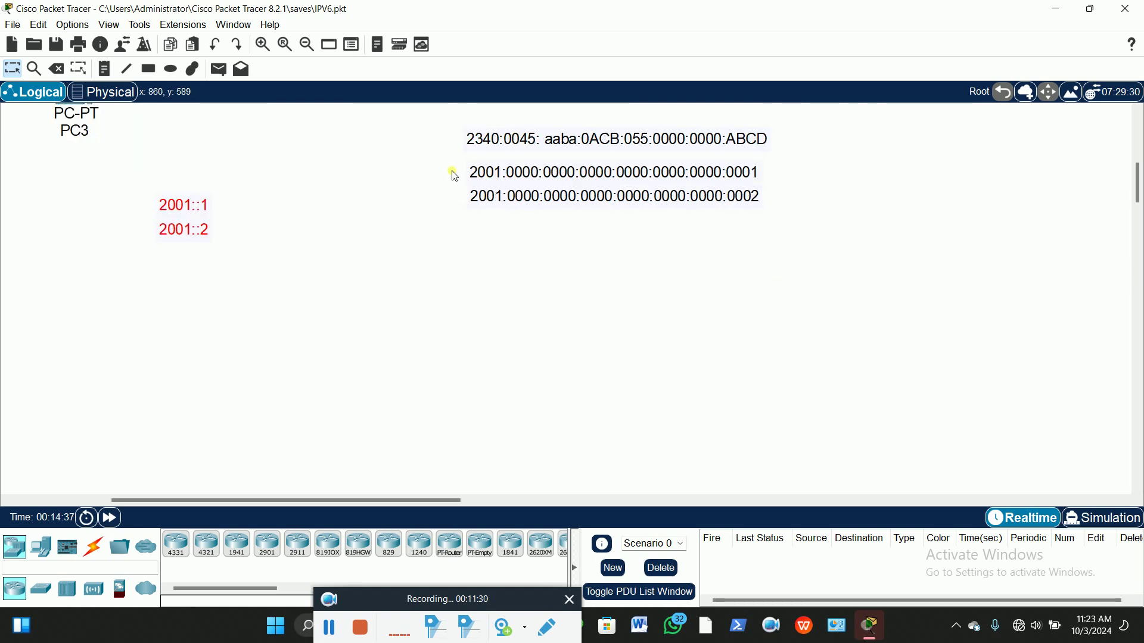
drag(451, 162, 748, 213)
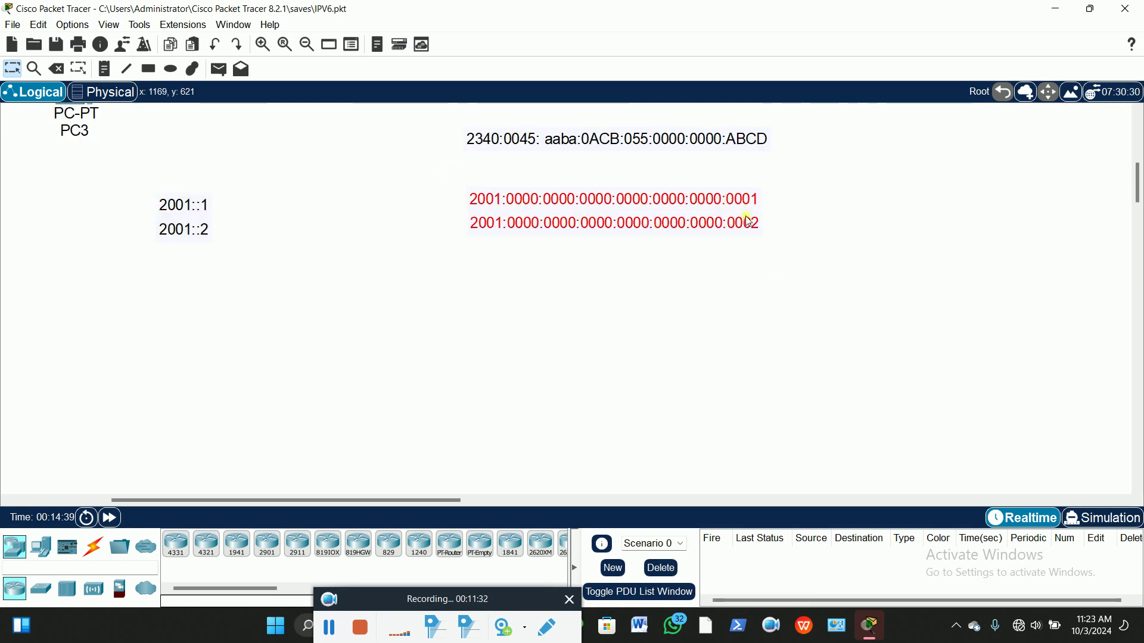
click(775, 235)
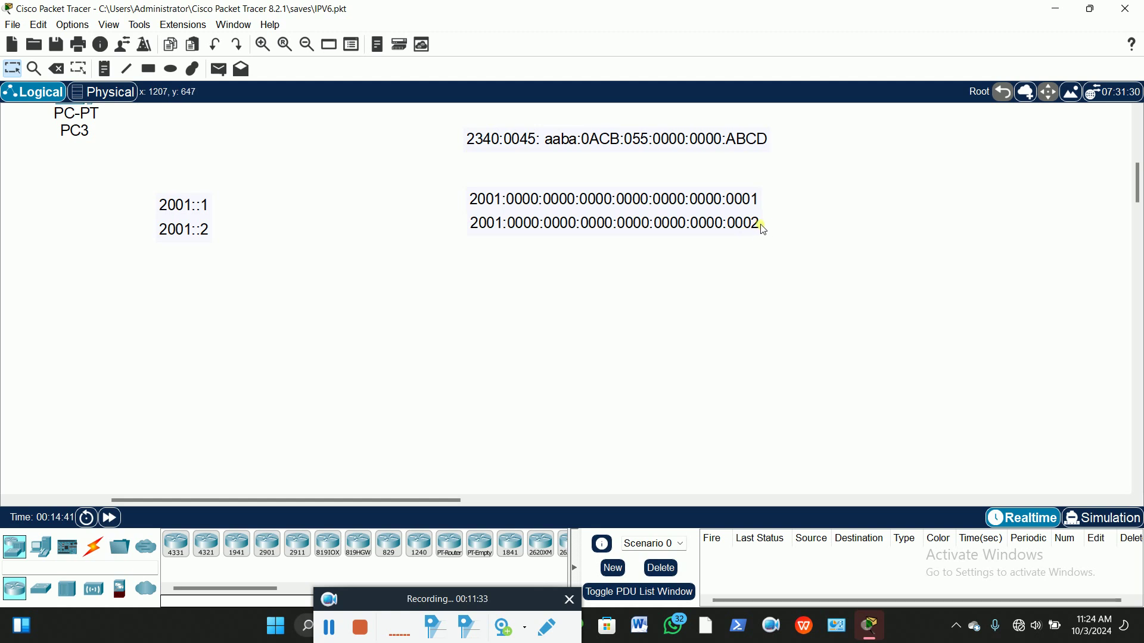
drag(761, 227, 760, 250)
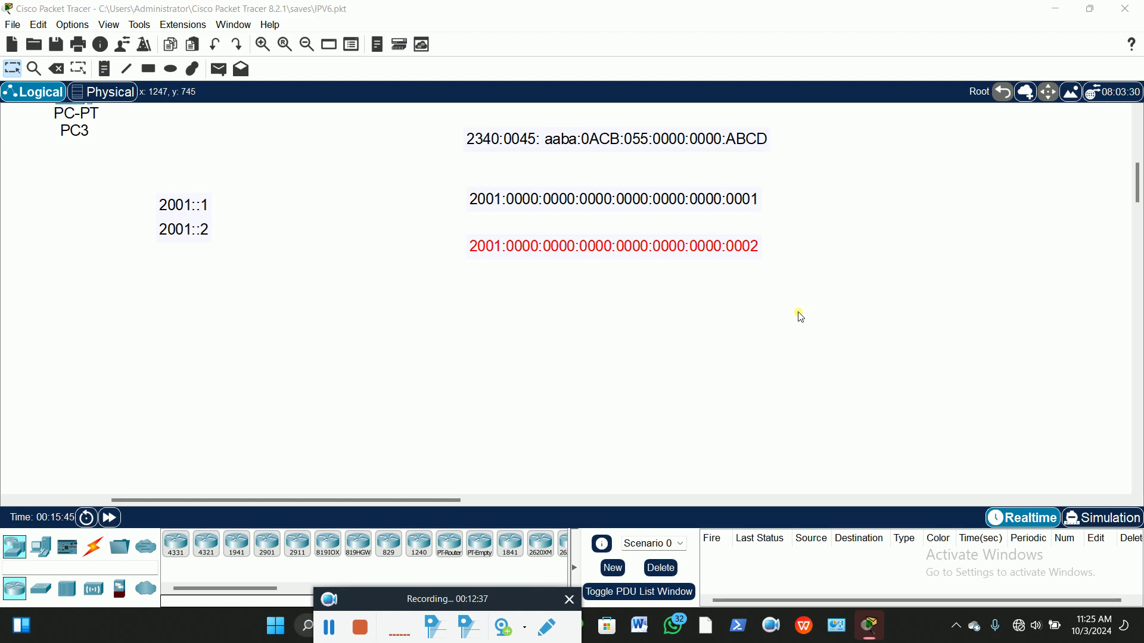
Step: Open the Windows Calculator through the Run dialog
key(super+r)
text(CA)
key(Return)
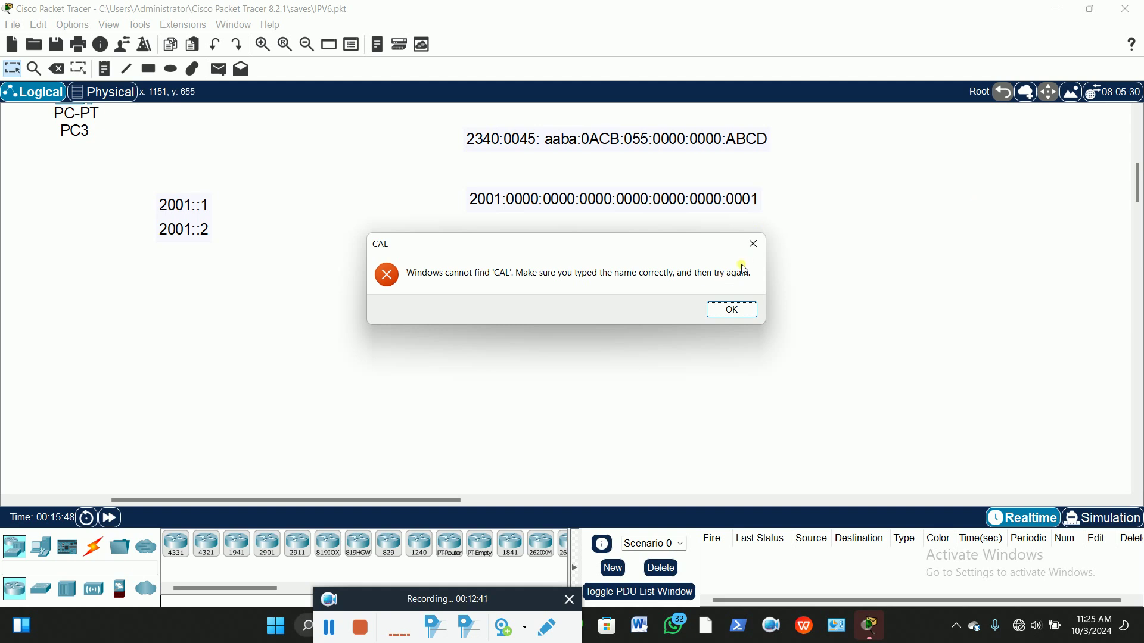
click(732, 310)
click(106, 507)
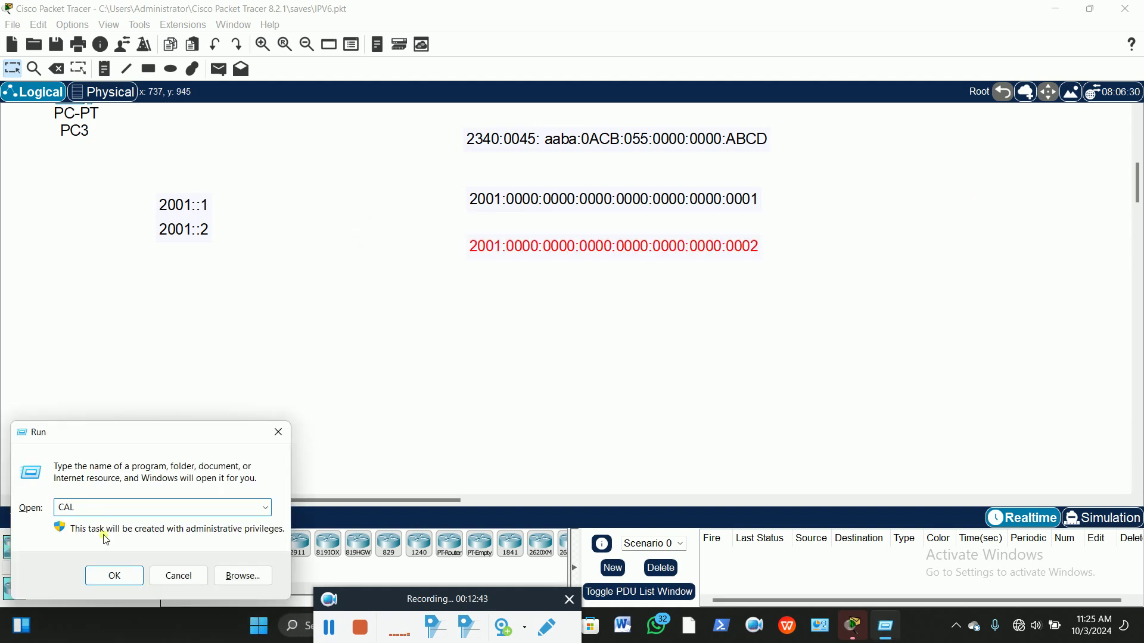
key(Return)
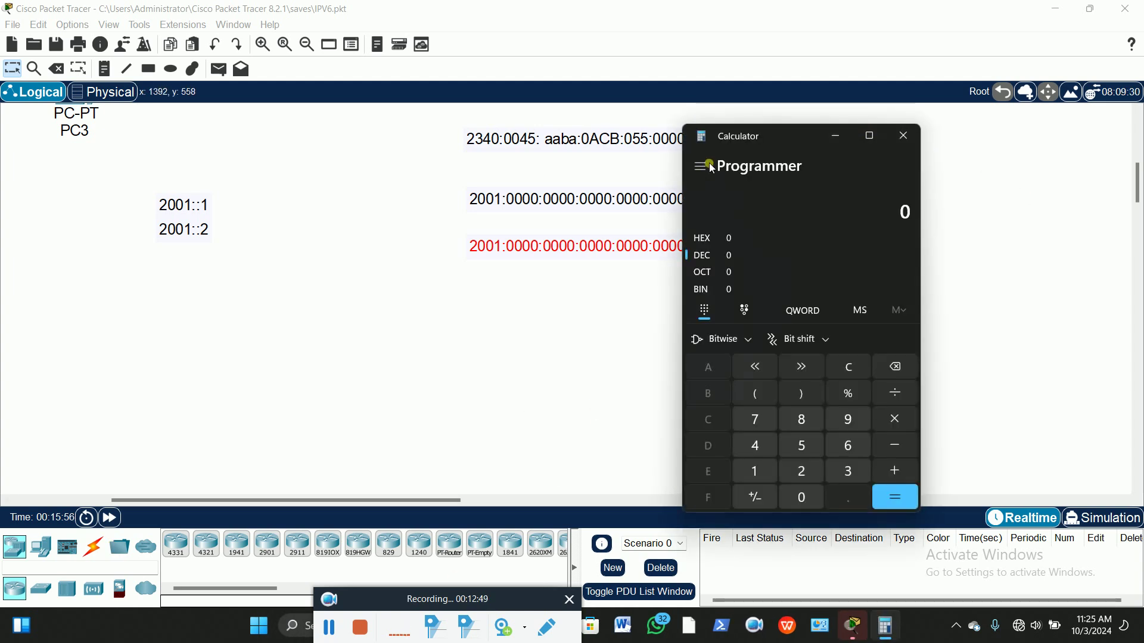
Step: Move the Calculator window away from the full-length address notes and choose Programmer mode
drag(784, 136, 203, 118)
click(121, 151)
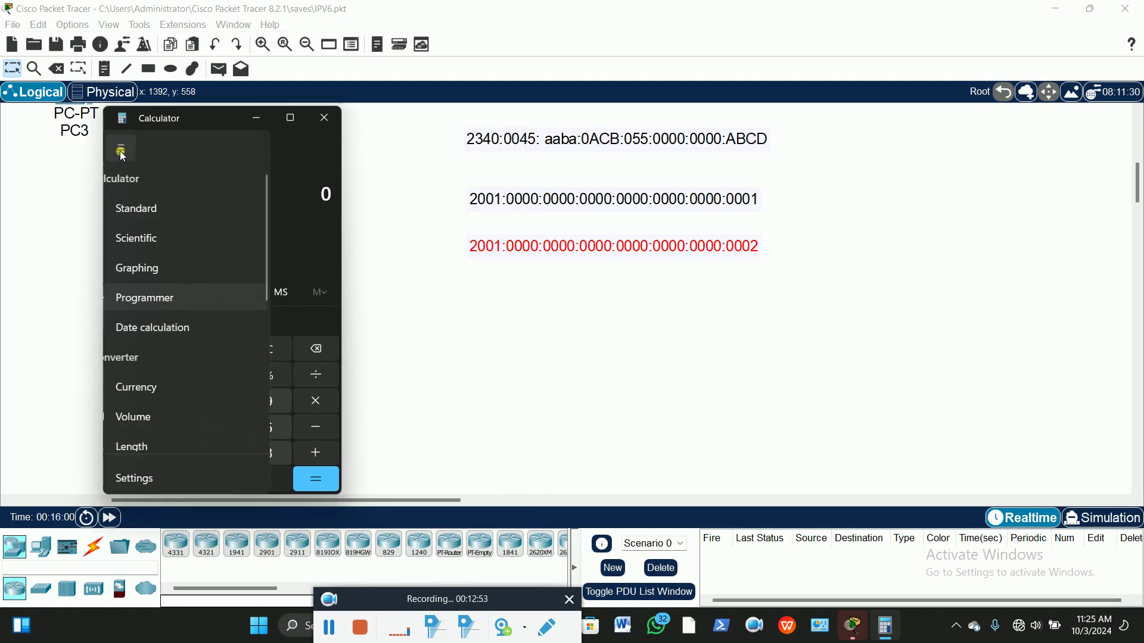
click(179, 297)
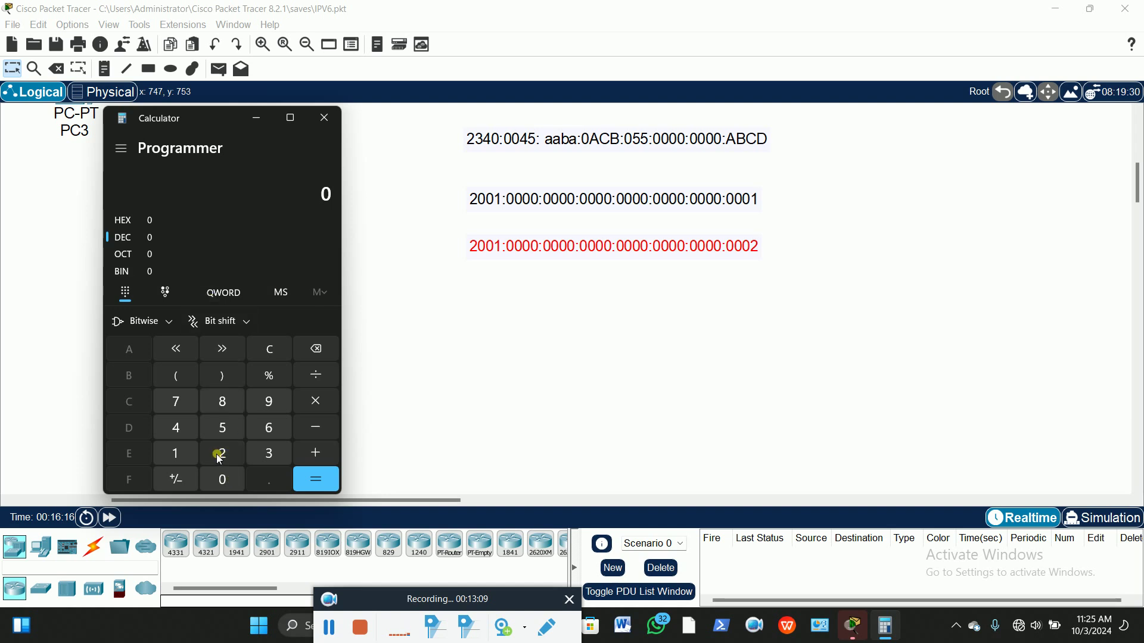
Step: Convert decimal 100 to its other number bases in Calculator, then return to the Packet Tracer workspace
click(169, 454)
click(222, 479)
click(222, 480)
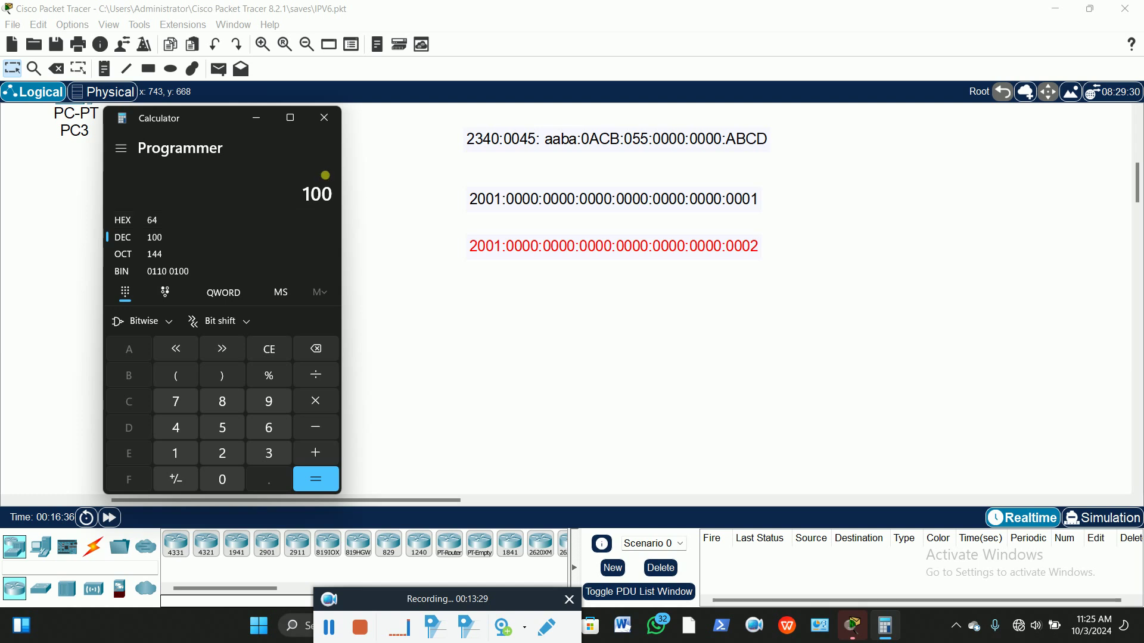
click(658, 347)
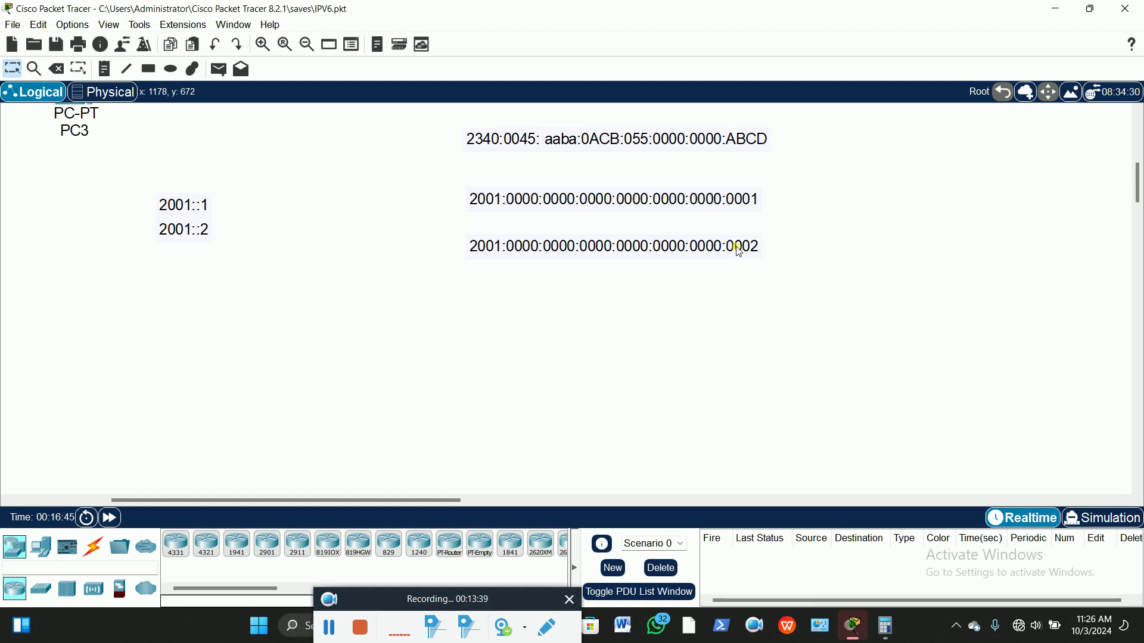
Step: Arrange three full-length 2001 address notes as a spaced group and place a duplicate of the whole group directly below
drag(735, 247, 733, 292)
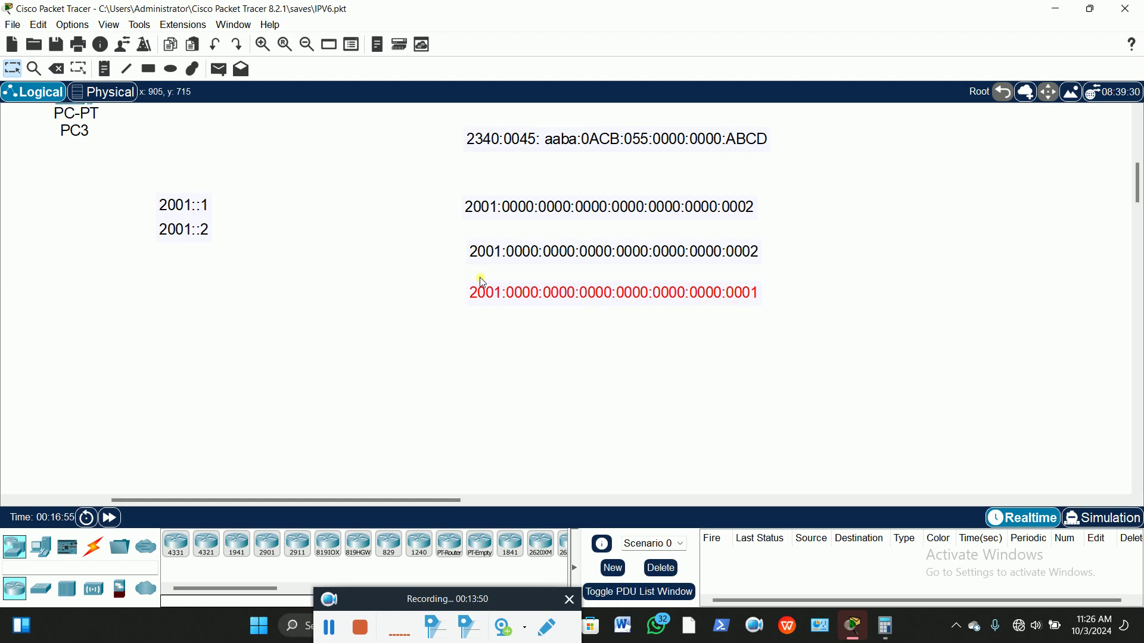
drag(439, 189, 772, 319)
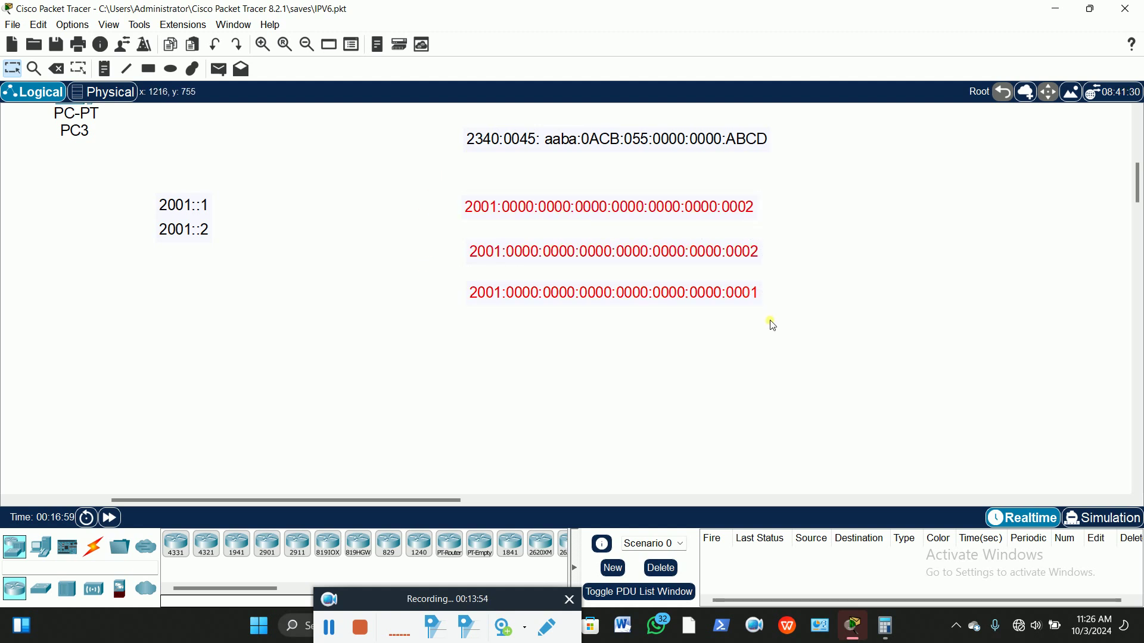
key(ctrl+c)
key(ctrl+v)
drag(737, 160, 741, 332)
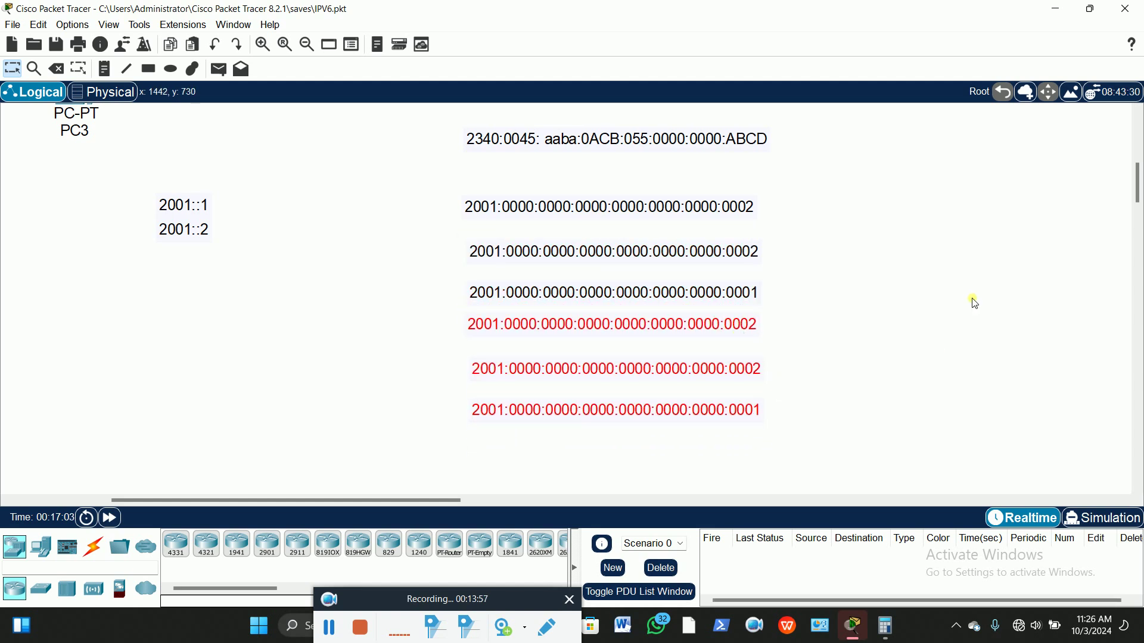
Step: Paste the three-note address group again and position it below the second group as a third group
scroll(971, 300, down, 3)
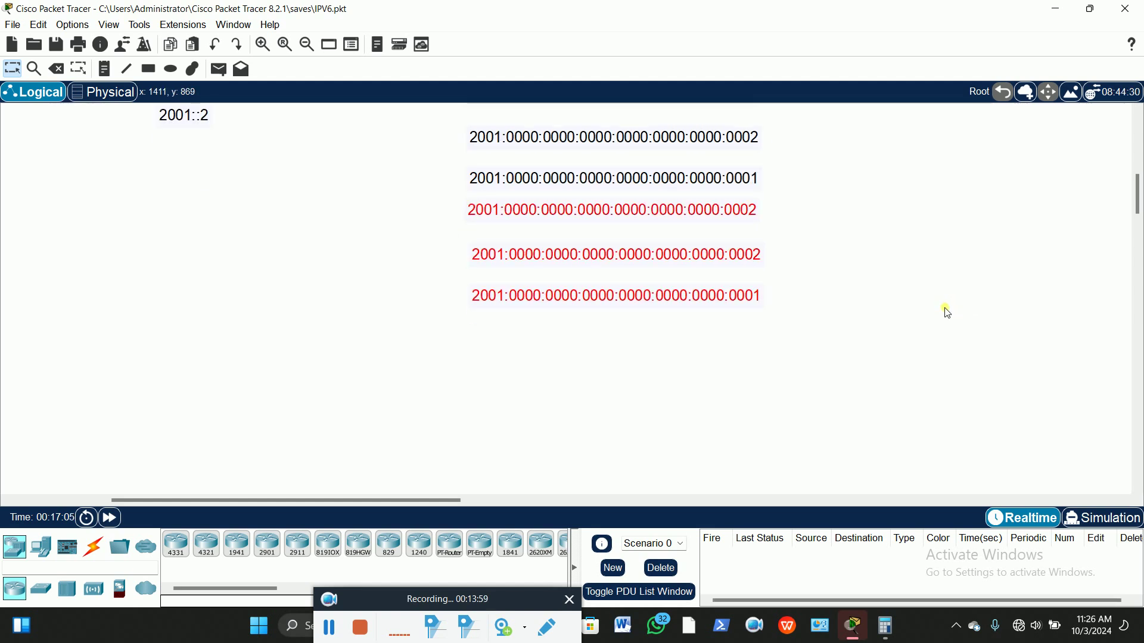
key(ctrl+v)
drag(731, 164, 740, 331)
scroll(1021, 191, up, 4)
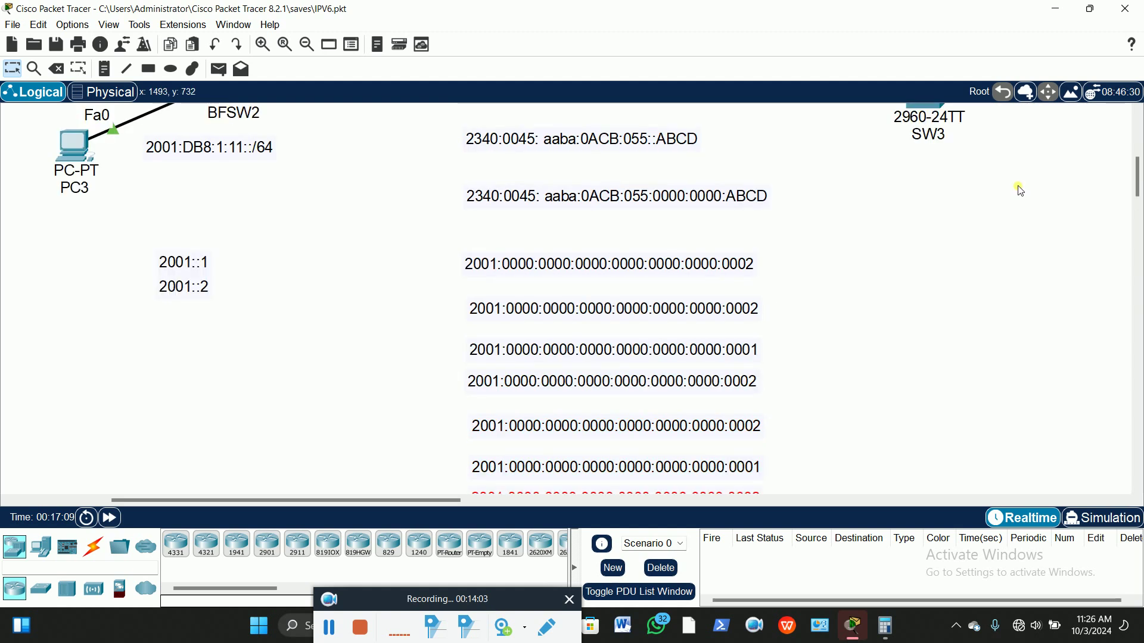
scroll(1021, 190, down, 1)
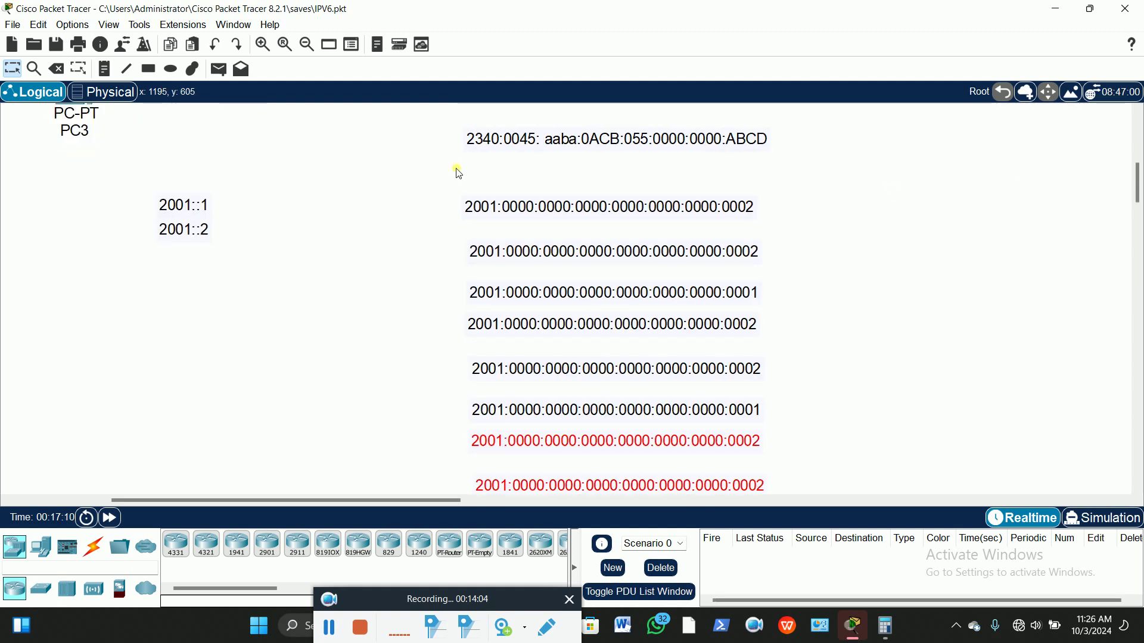
Step: Add a fourth group of three full-length address notes directly below the third group
click(306, 46)
scroll(524, 285, up, 4)
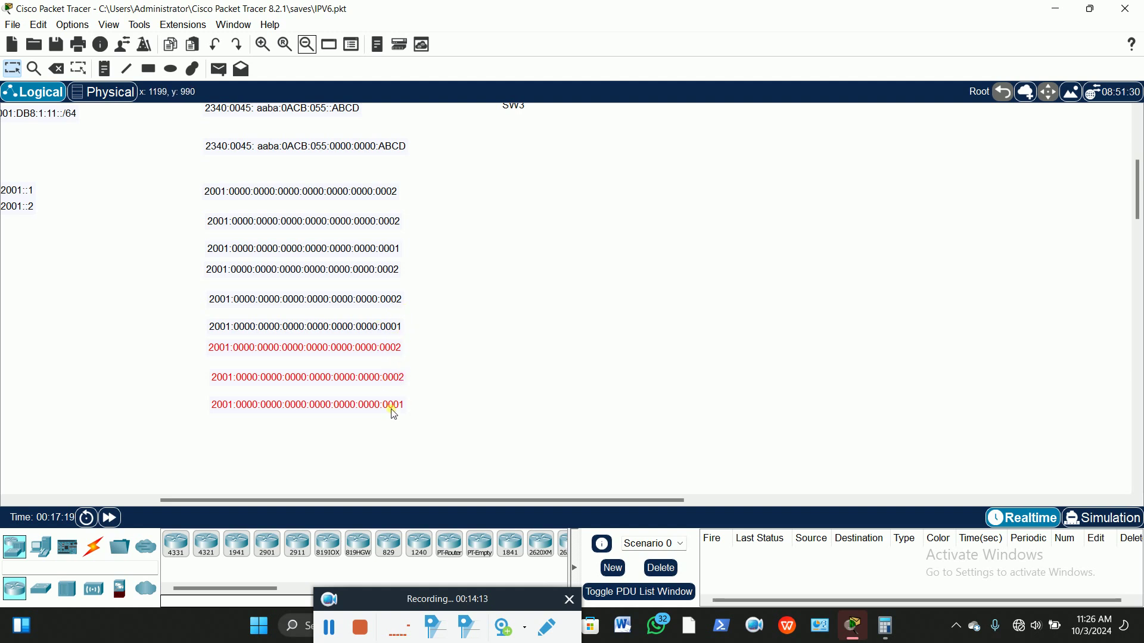
drag(397, 405, 394, 373)
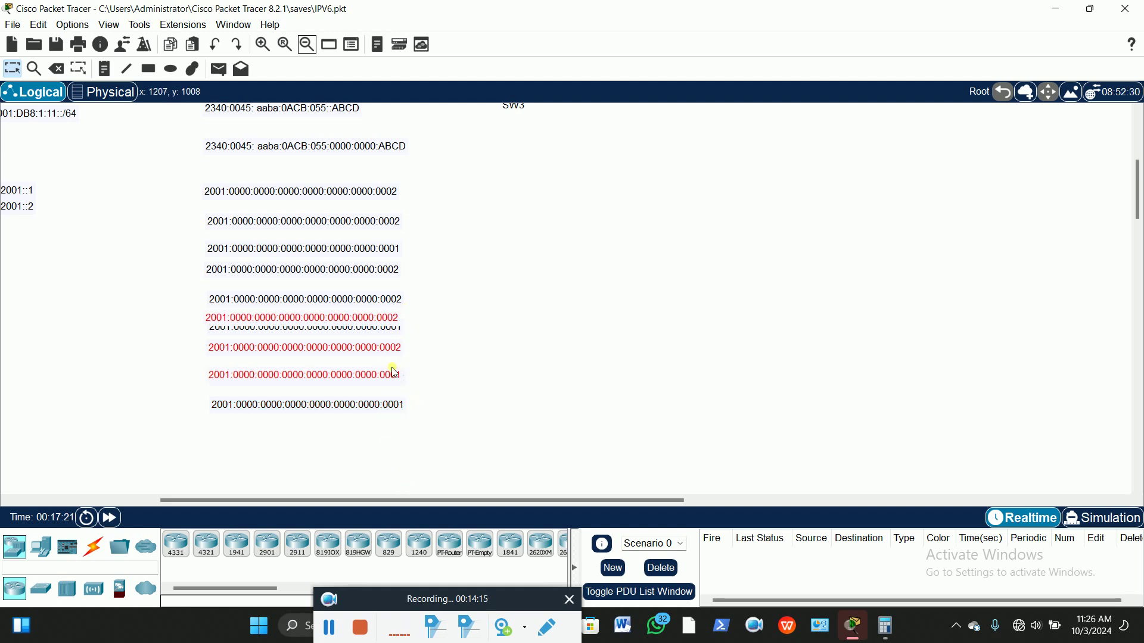
drag(370, 316, 375, 427)
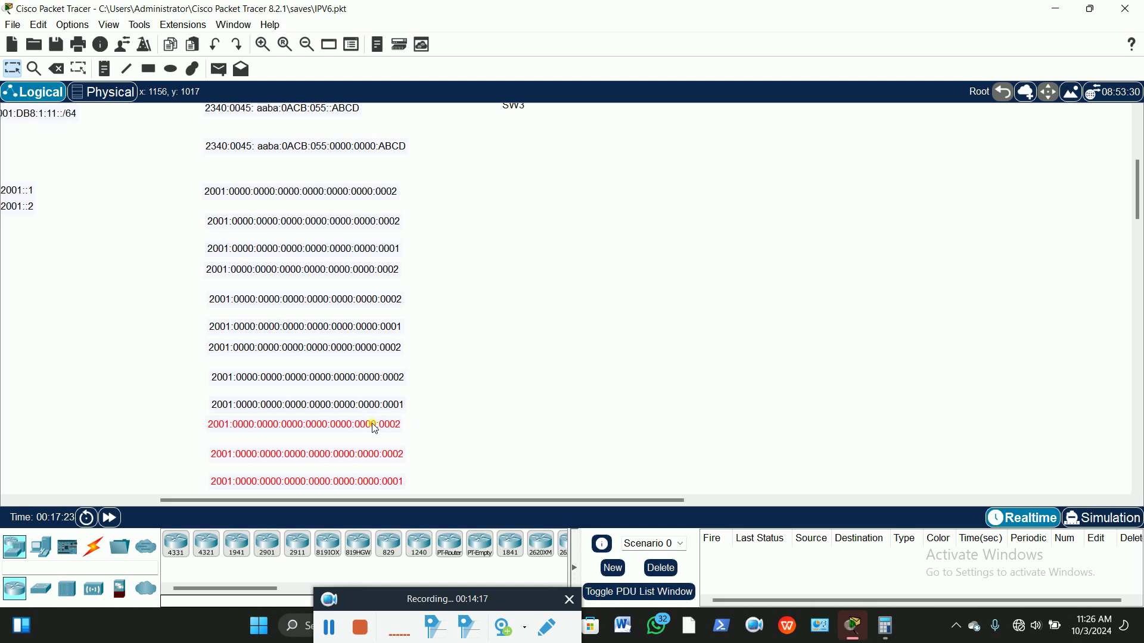
Step: Add a fifth group of three full-length address notes at the lower end of the stack
scroll(449, 459, down, 2)
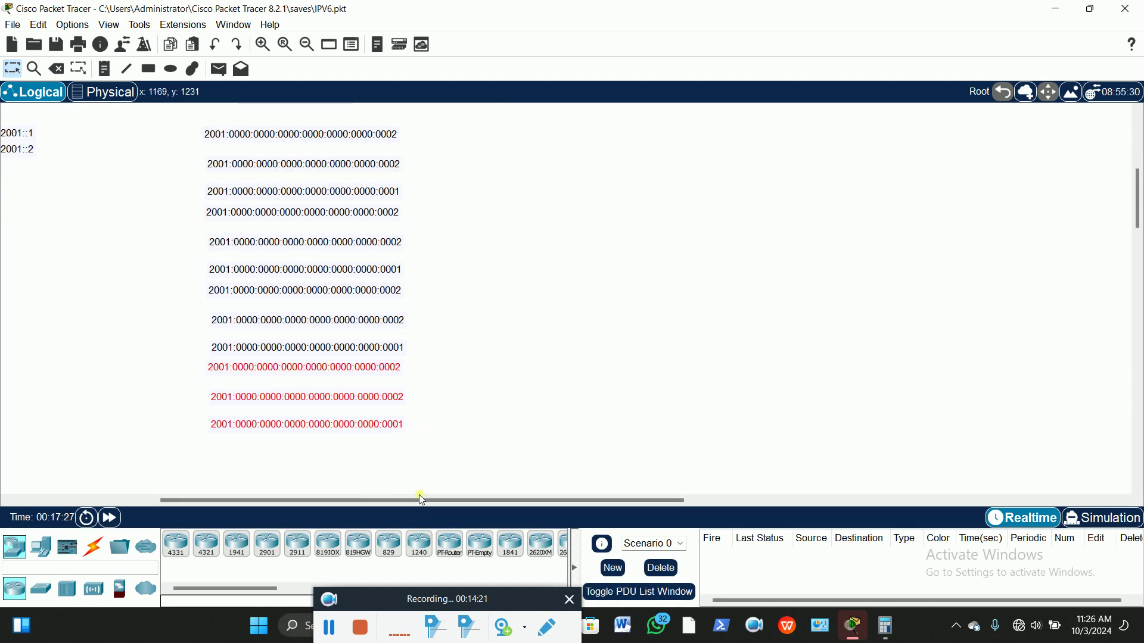
drag(386, 417, 386, 384)
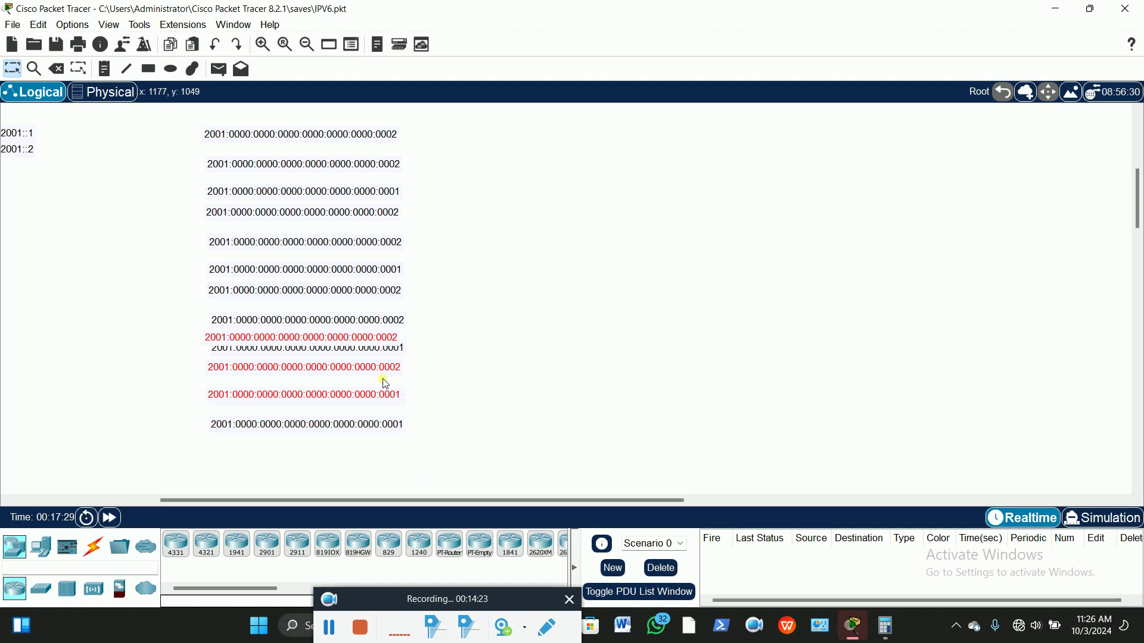
drag(377, 340, 383, 445)
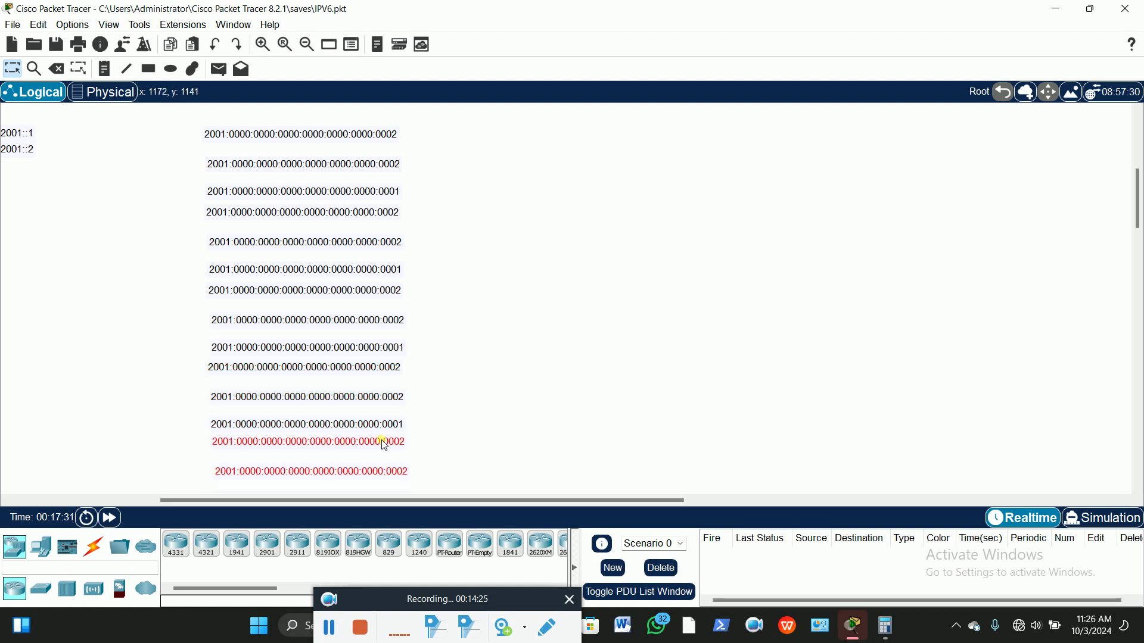
Step: Raise the second 0002 note of the fifth group beneath the first, then lift it together with the two notes above it
scroll(554, 342, down, 1)
scroll(491, 258, up, 2)
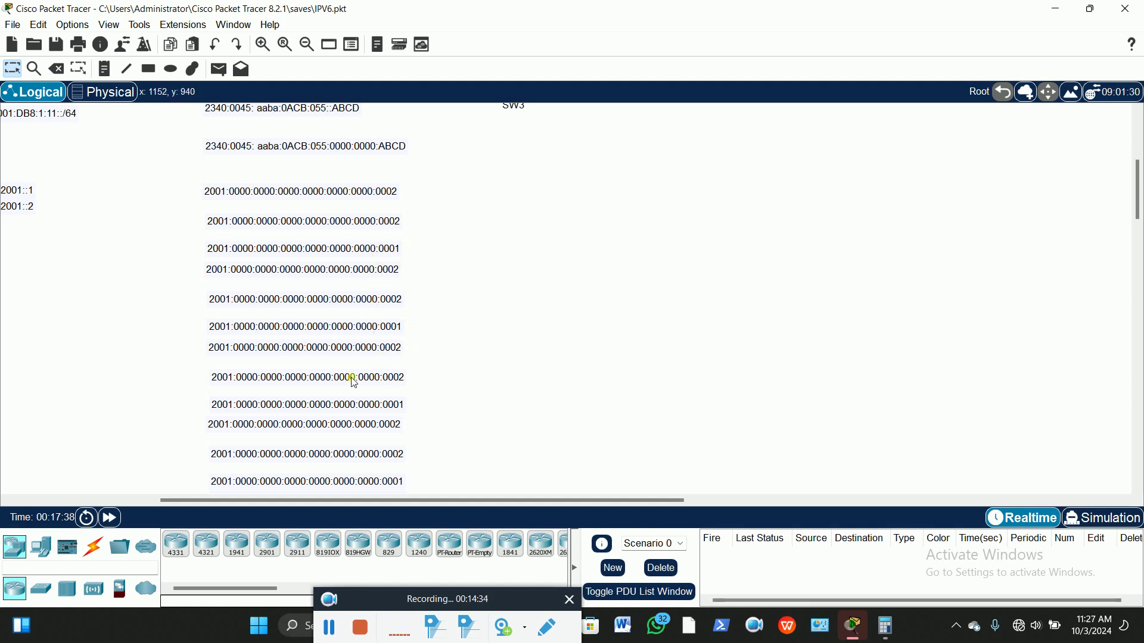
scroll(382, 411, down, 1)
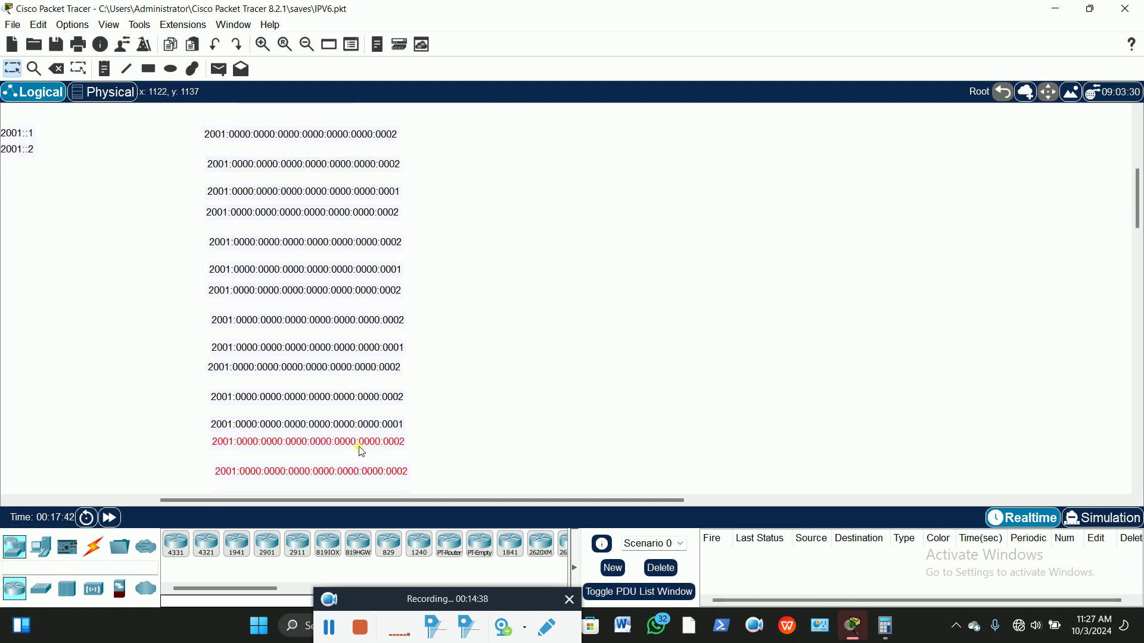
click(177, 372)
drag(311, 475, 308, 464)
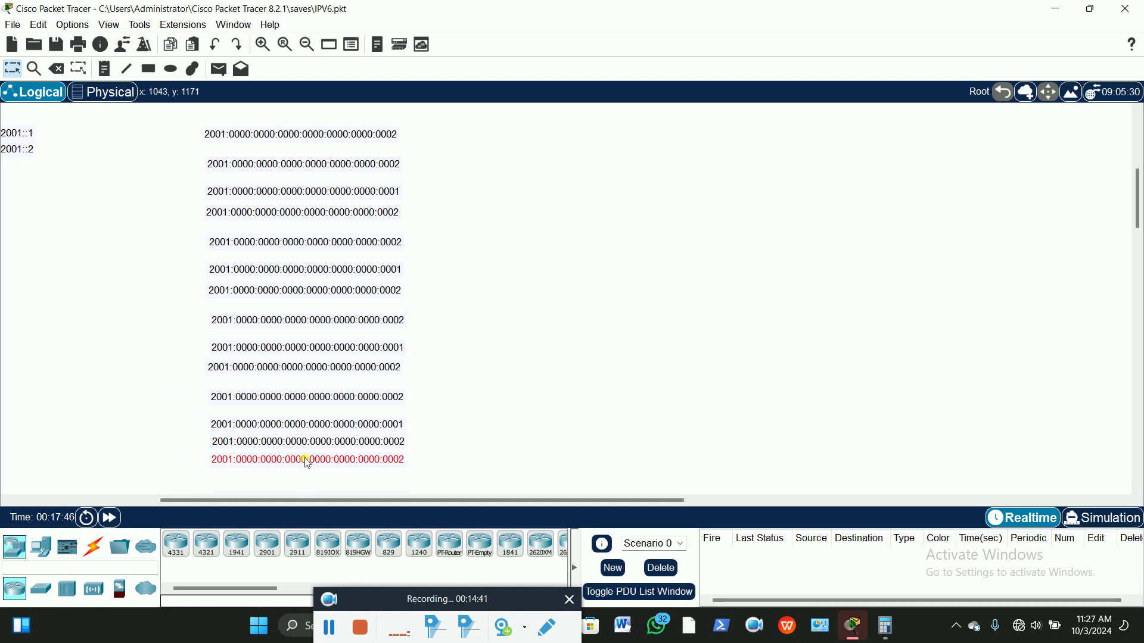
drag(435, 418, 359, 478)
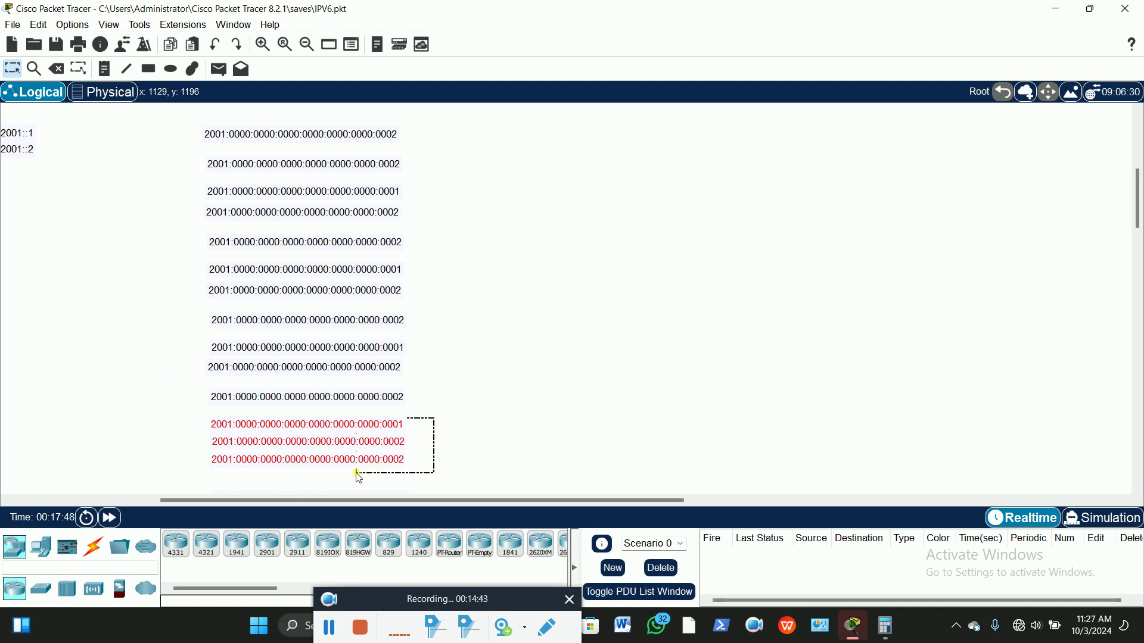
drag(382, 428, 384, 417)
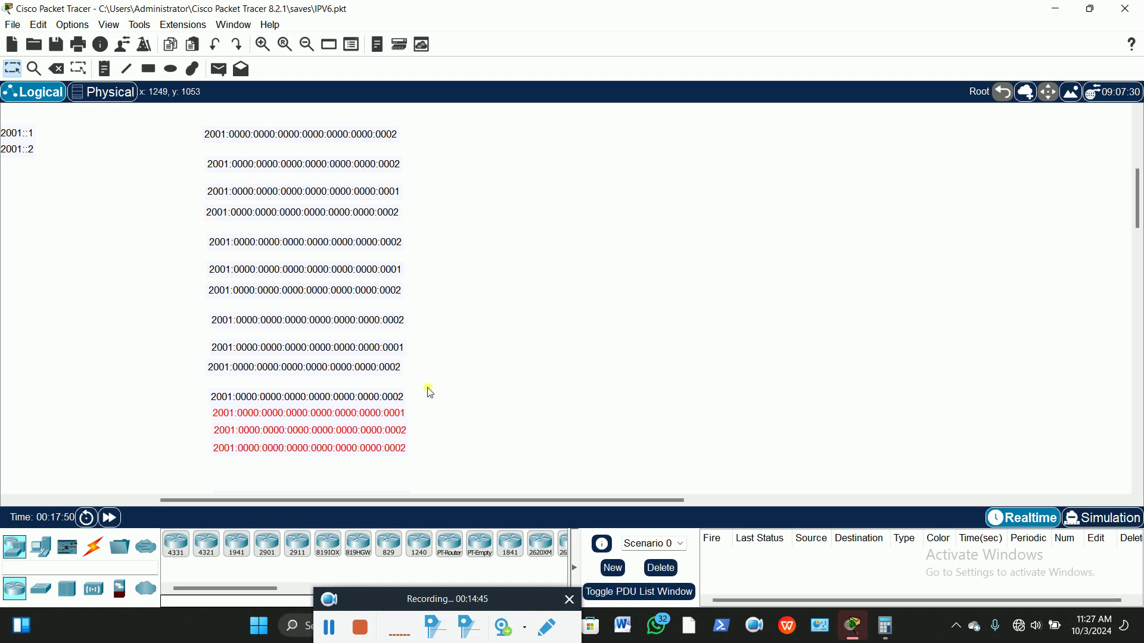
Step: Close the gaps above the lowest address notes by raising the bottom four together, then the bottom six together
drag(430, 388, 343, 457)
drag(384, 396, 387, 382)
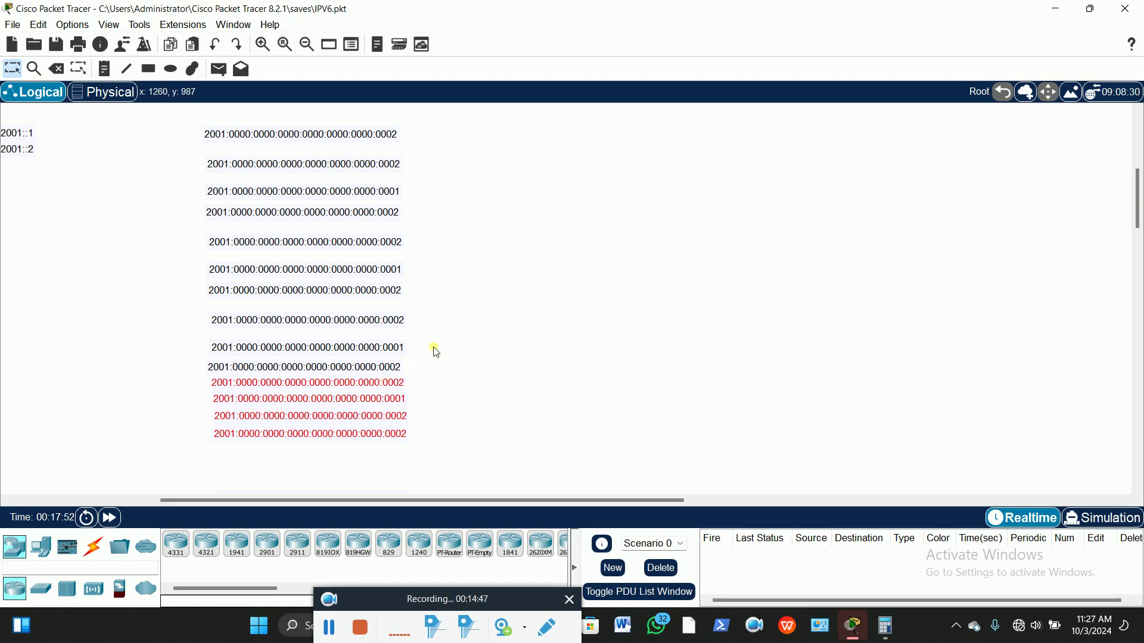
drag(417, 332, 295, 440)
drag(314, 347, 314, 335)
click(470, 311)
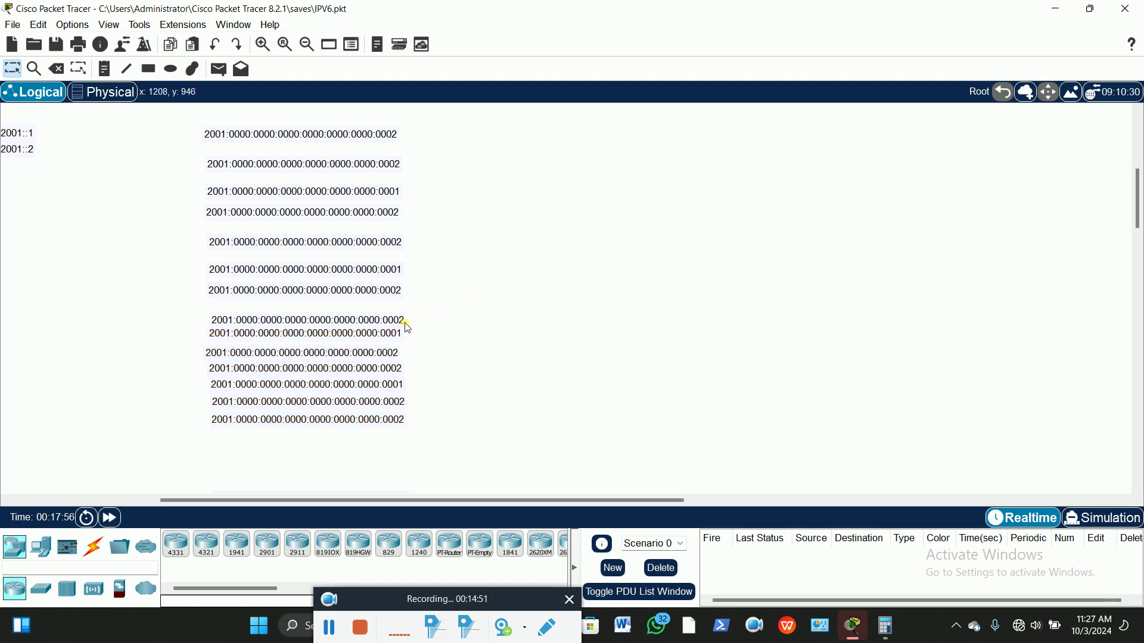
Step: Raise the bottom five address notes slightly, then move the 0001 and 0002 notes in mid-stack up together
drag(410, 349, 274, 449)
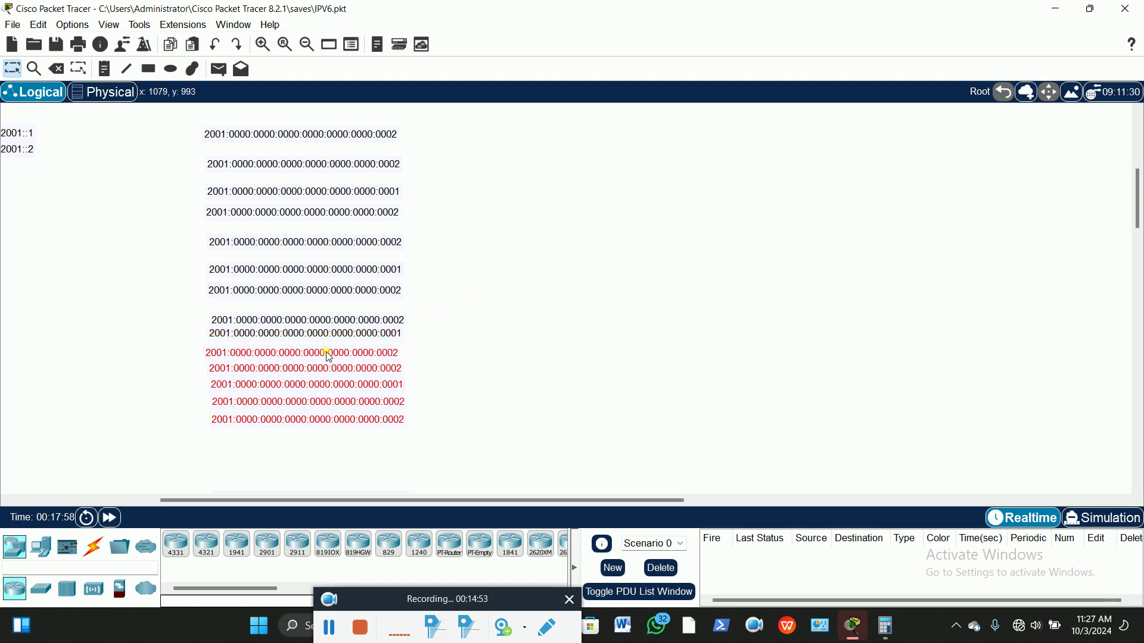
drag(326, 351, 326, 351)
click(428, 361)
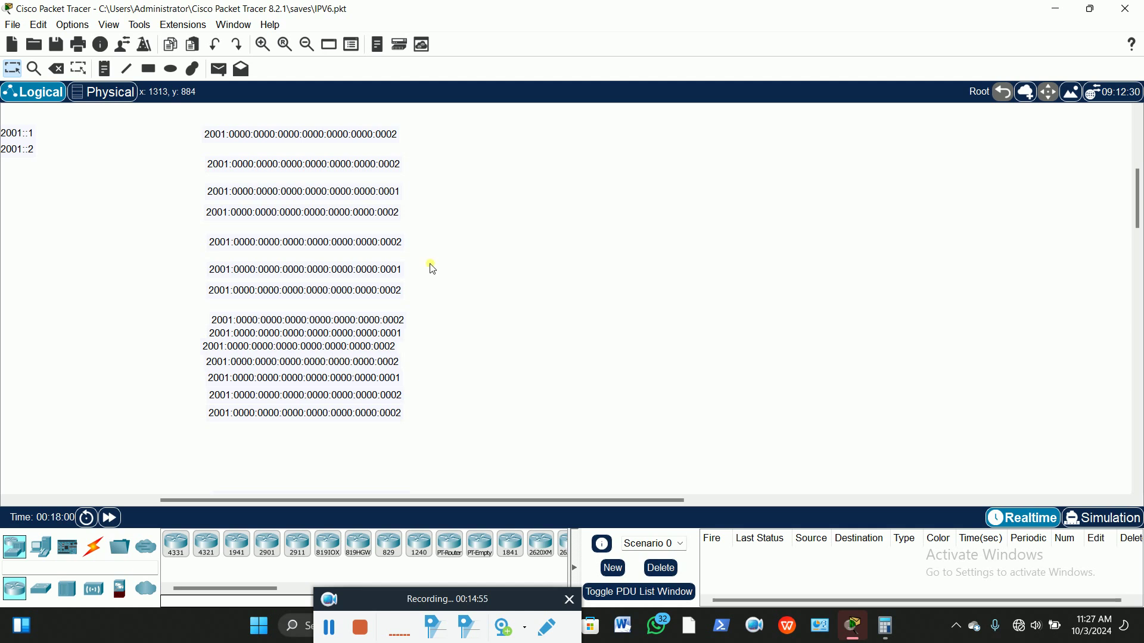
mouse_move(409, 263)
mouse_down()
mouse_move(389, 298)
mouse_move(388, 263)
mouse_up()
click(442, 290)
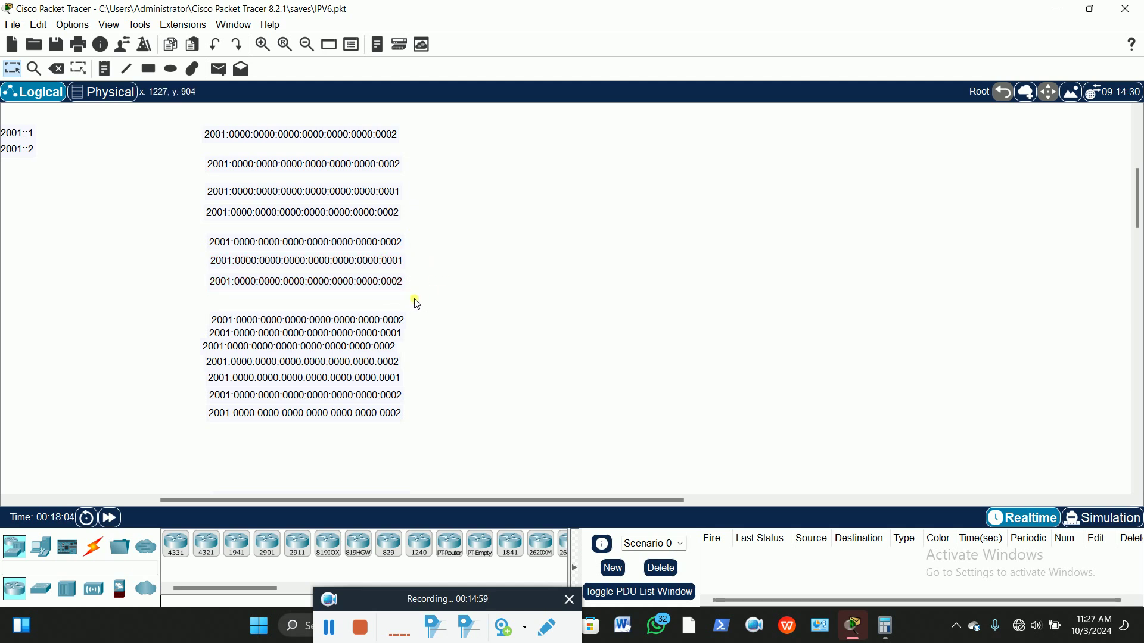
Step: Move the lower block of seven address notes up beneath the mid-stack 0002 note and realign its third note
click(413, 317)
drag(414, 320, 348, 415)
drag(341, 365, 341, 343)
click(219, 376)
drag(206, 329, 211, 332)
click(504, 323)
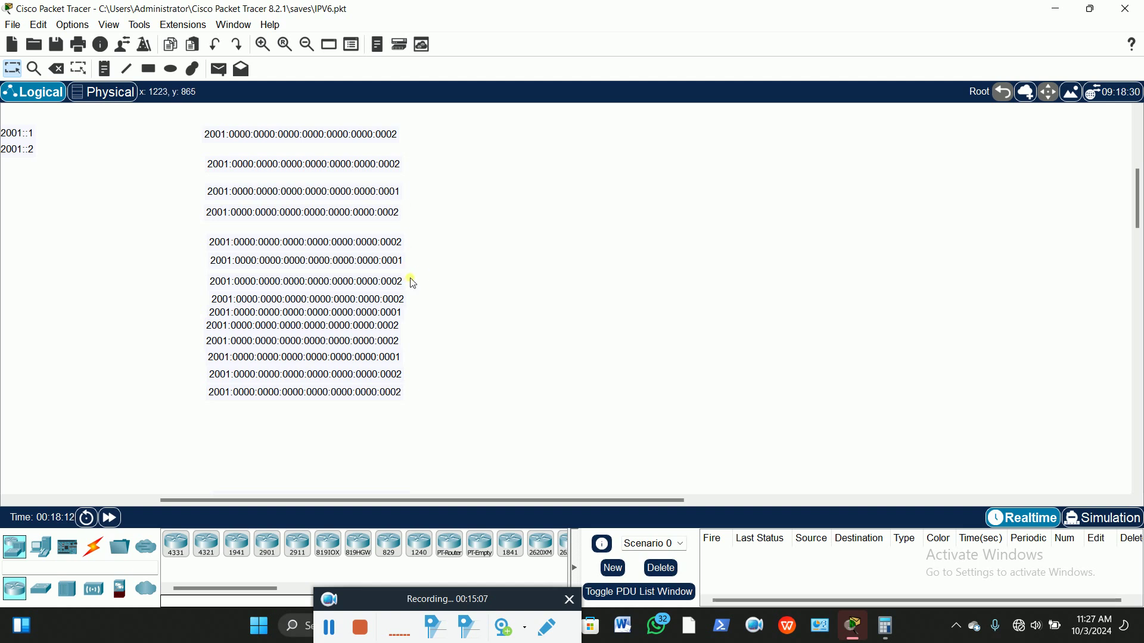
Step: Select the lower eight address notes and shift them up close beneath the mid-stack 0001 note
drag(411, 276, 387, 356)
drag(411, 276, 384, 391)
drag(393, 289, 393, 283)
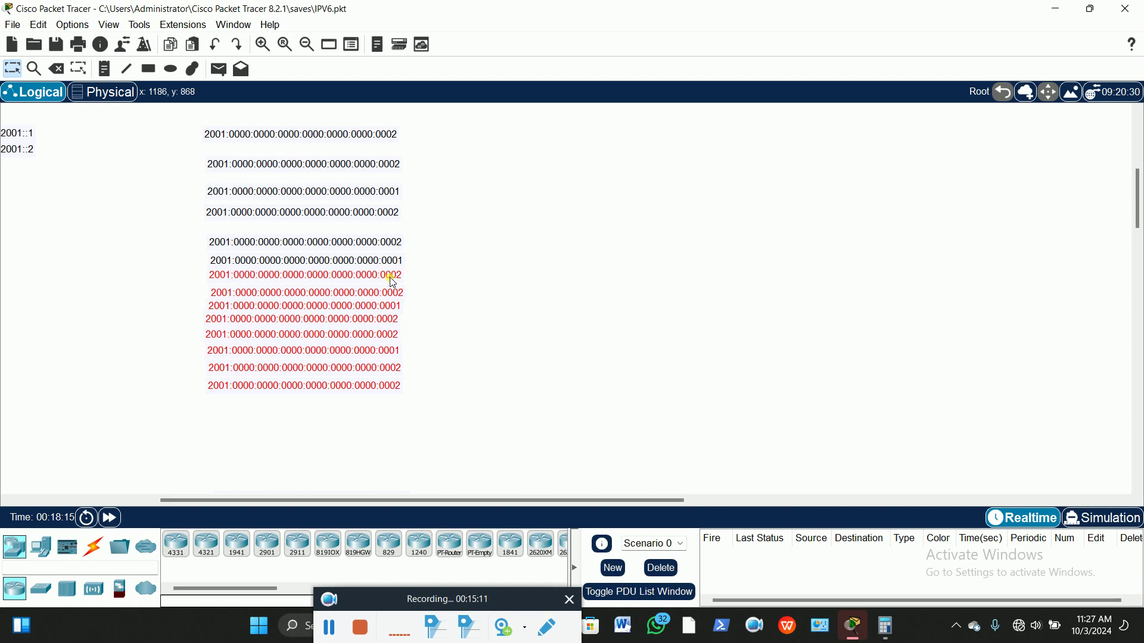
click(530, 286)
Step: Duplicate the two lowest 0002 notes and extend the stack's lower end with a 0002 note and the overlapped 0001 note
drag(409, 364, 362, 410)
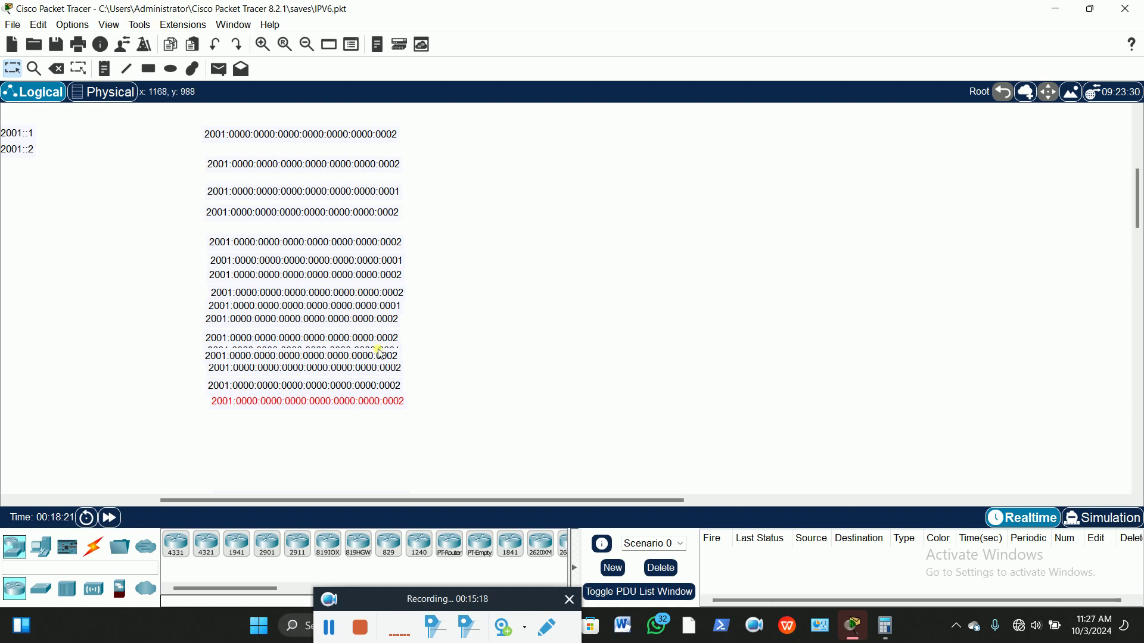
drag(250, 352, 253, 421)
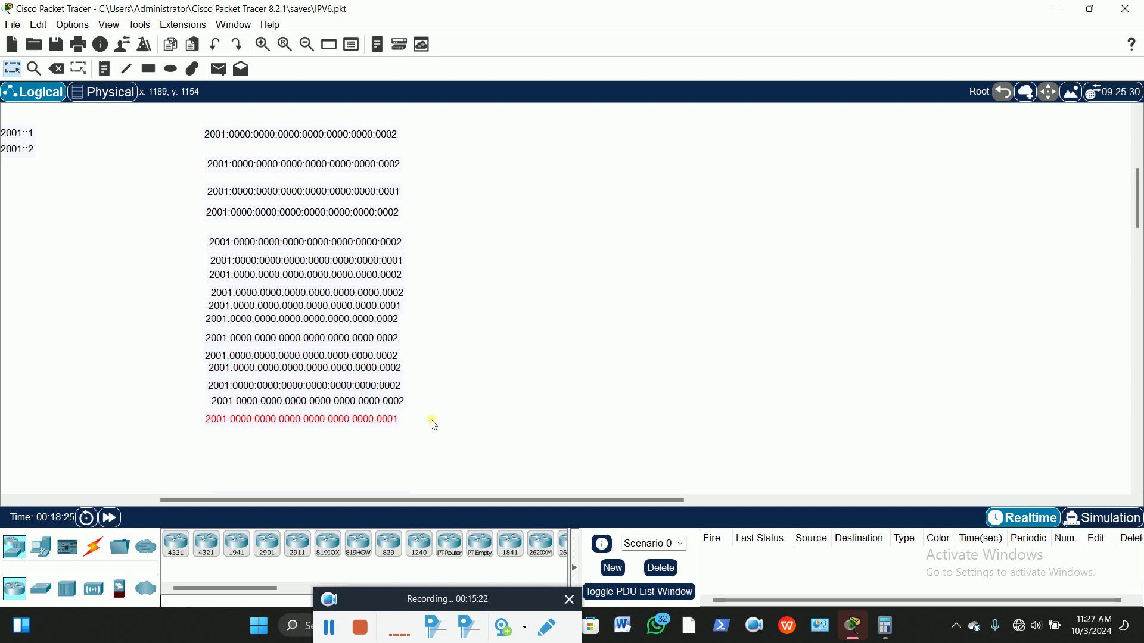
click(528, 368)
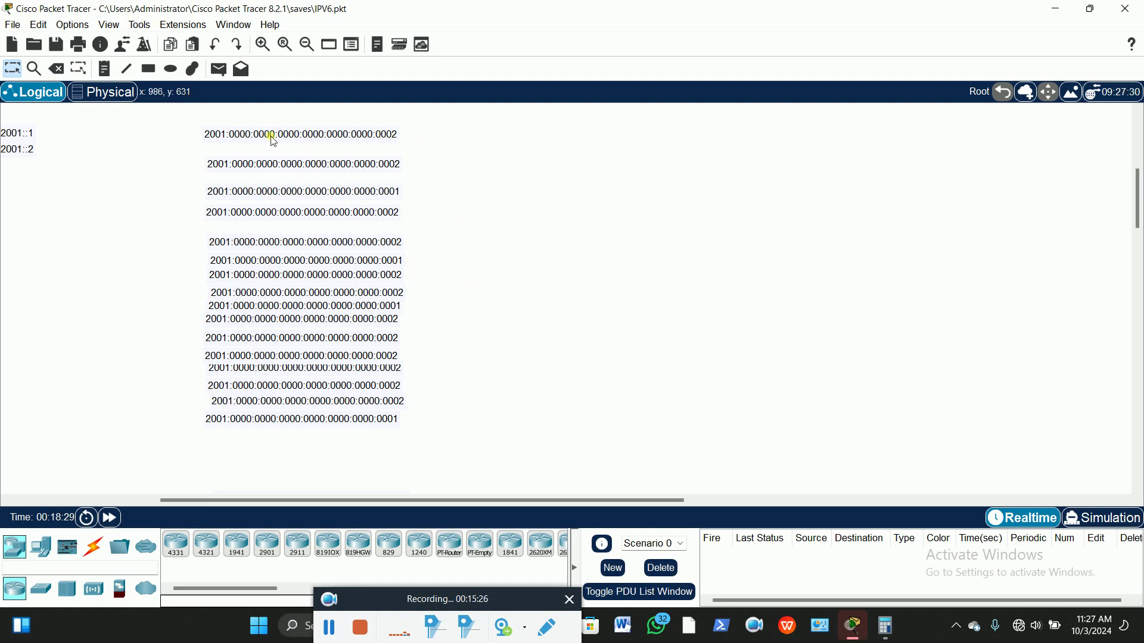
Step: Bring the top four address notes down to close the gaps in the stack, then enlarge the view of the stack
drag(267, 138, 285, 174)
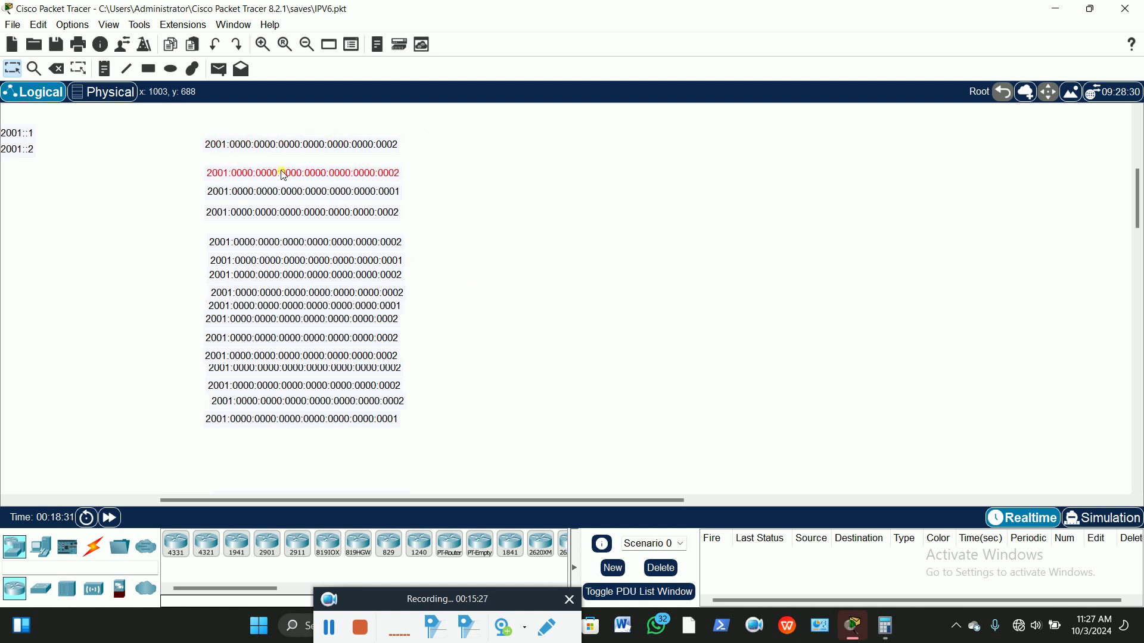
drag(299, 220, 332, 195)
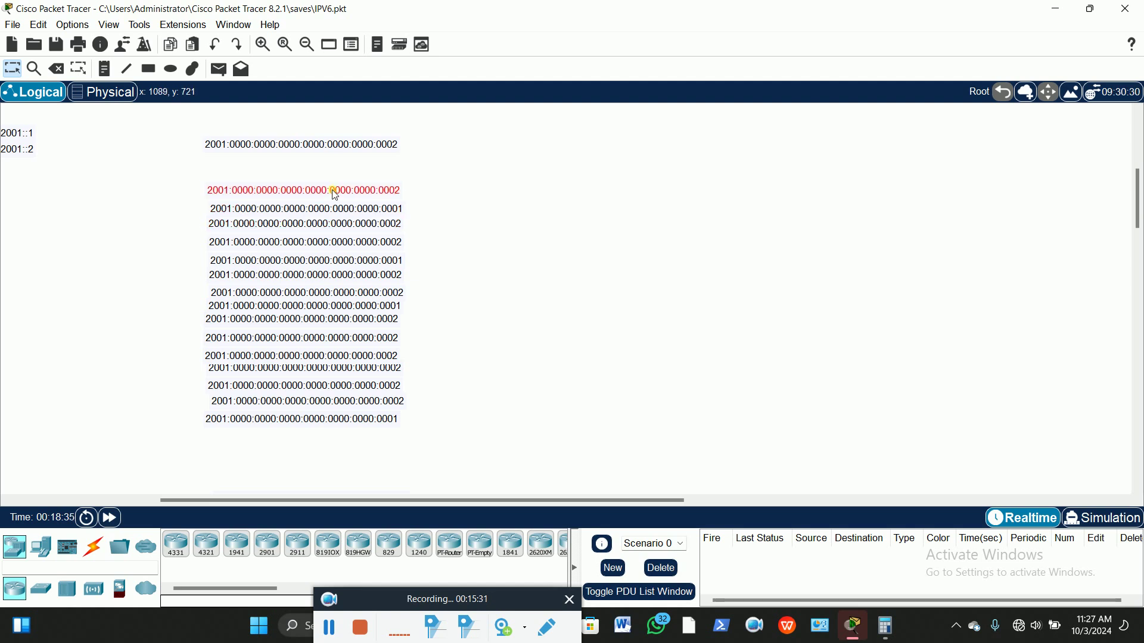
drag(347, 148, 348, 180)
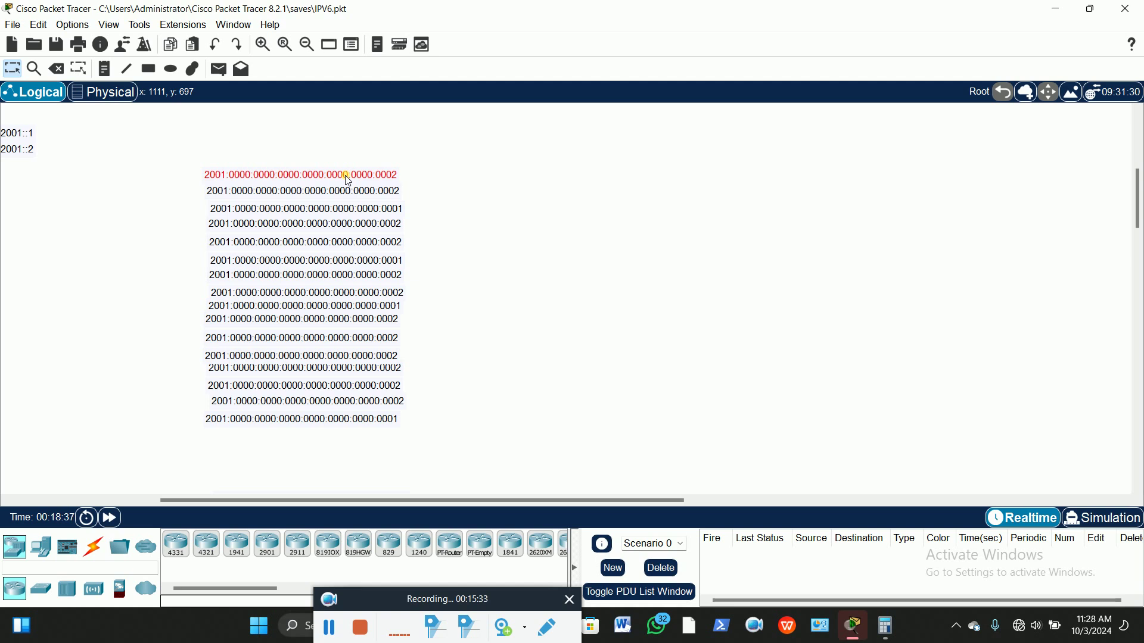
click(263, 44)
scroll(870, 392, down, 5)
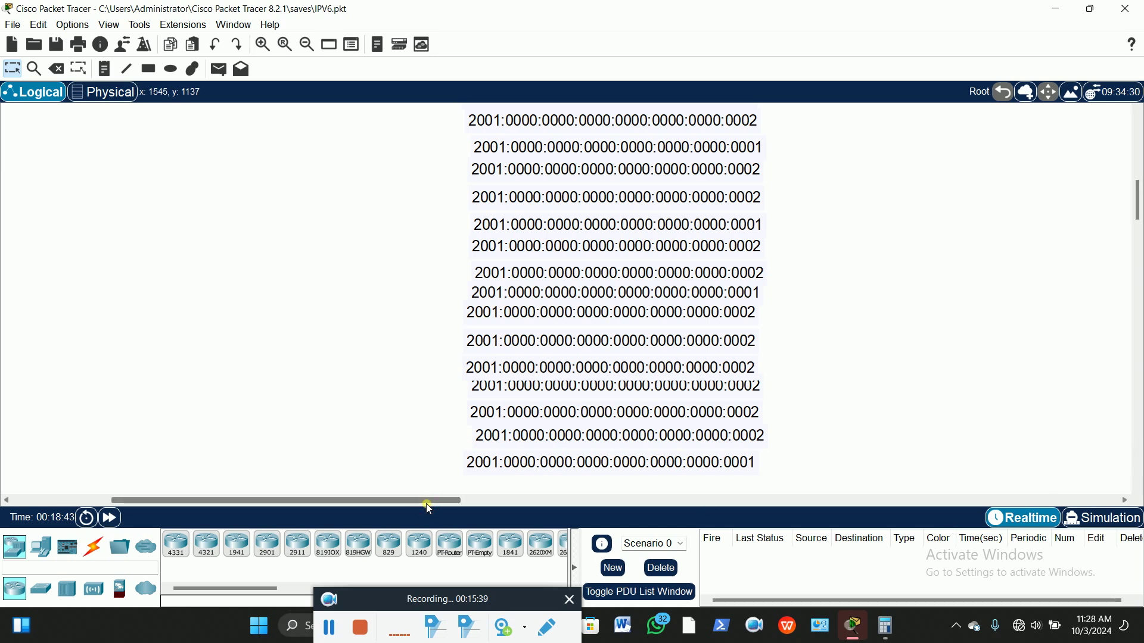
Step: Realign the lowest 0001 note with the rest of the address stack, nudging it slightly up and sideways
drag(427, 500, 474, 499)
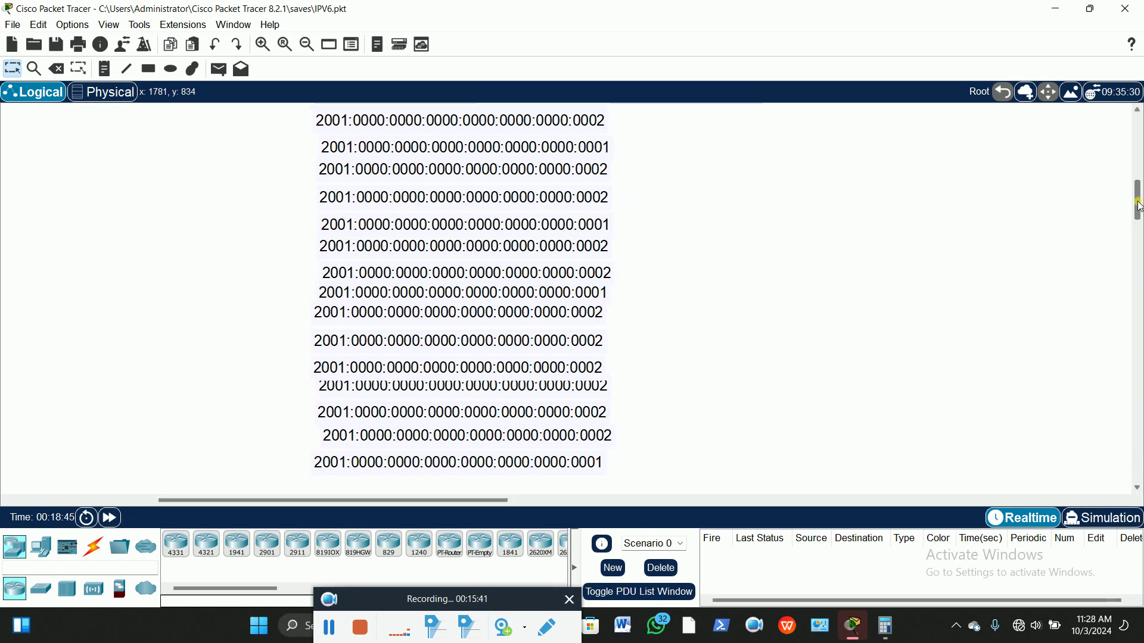
drag(1139, 205, 1139, 203)
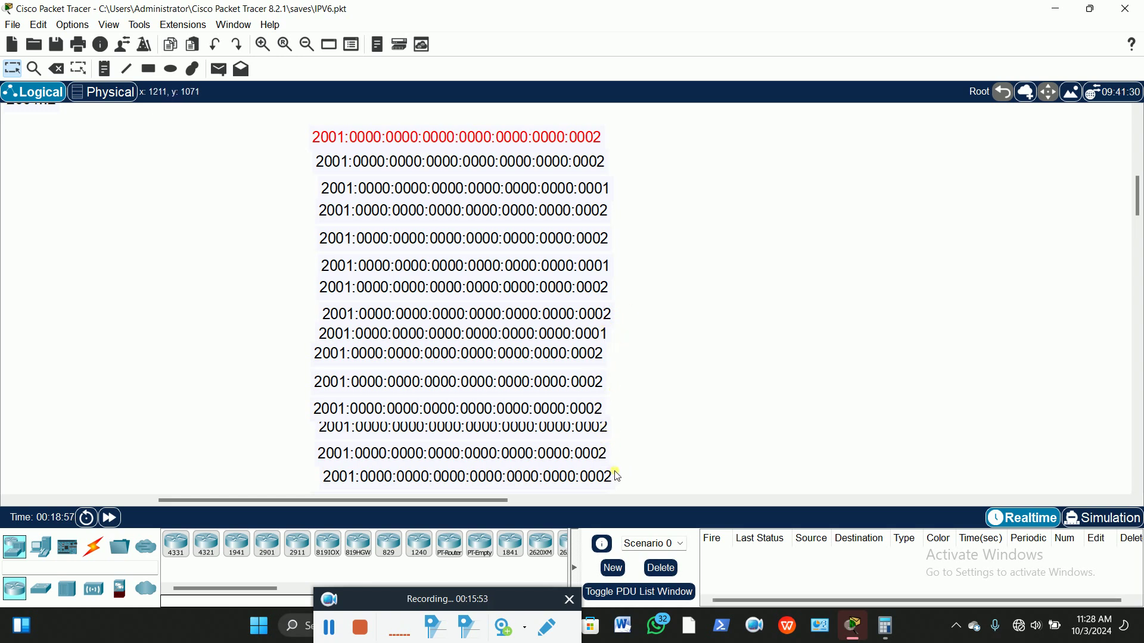
scroll(617, 474, down, 1)
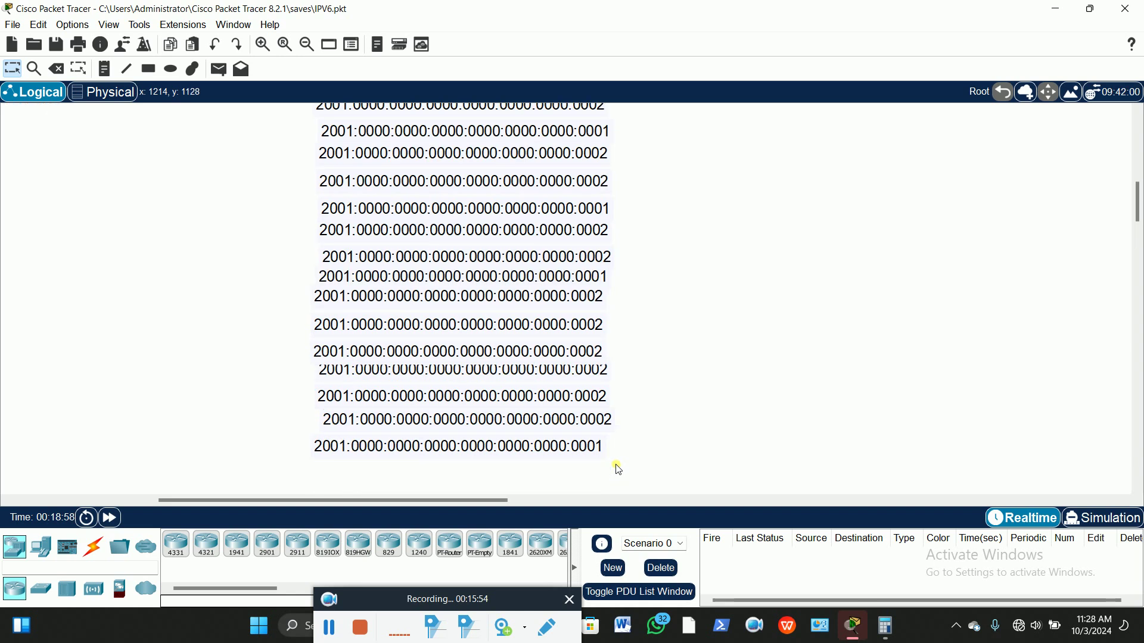
click(548, 444)
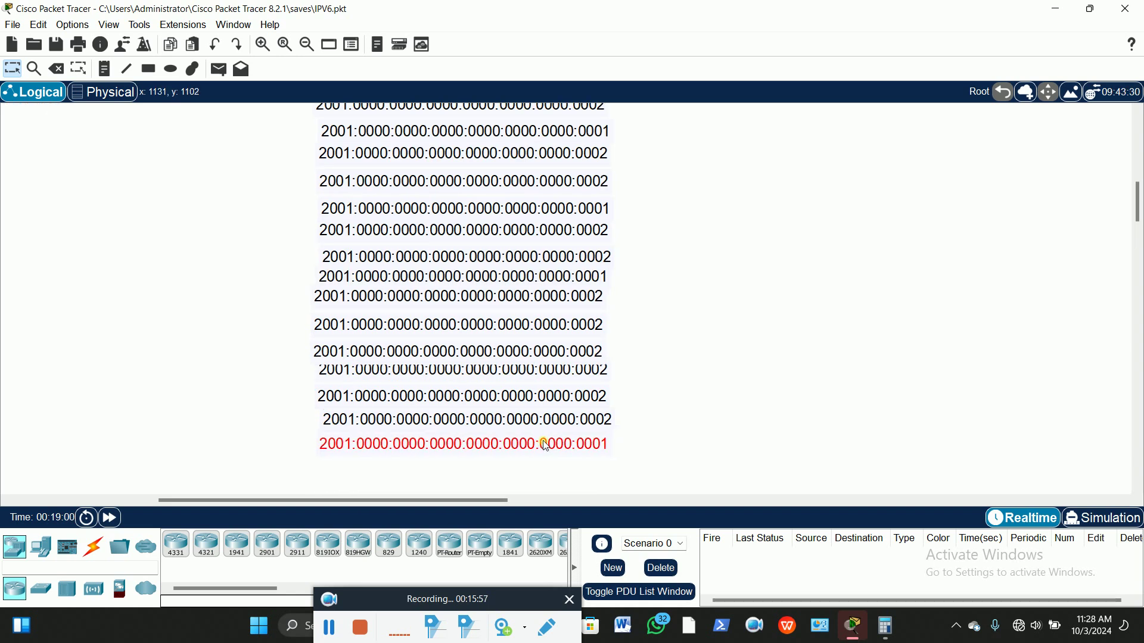
Step: Change the last group of the stack's first address note to 0000 and of the second note to 0001
scroll(774, 224, up, 3)
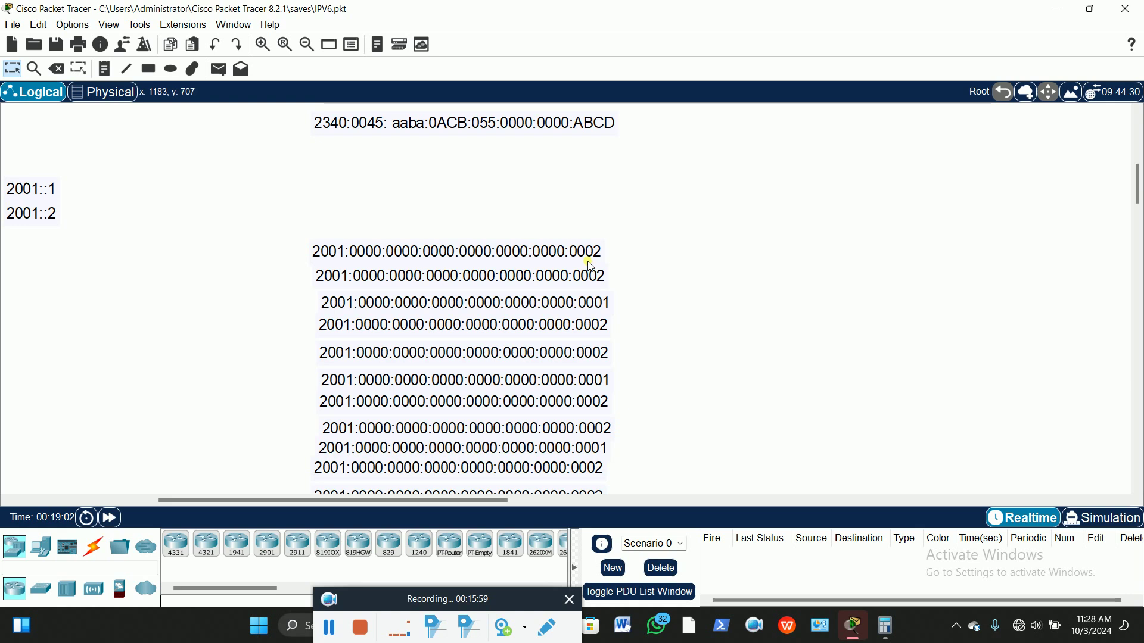
double_click(600, 251)
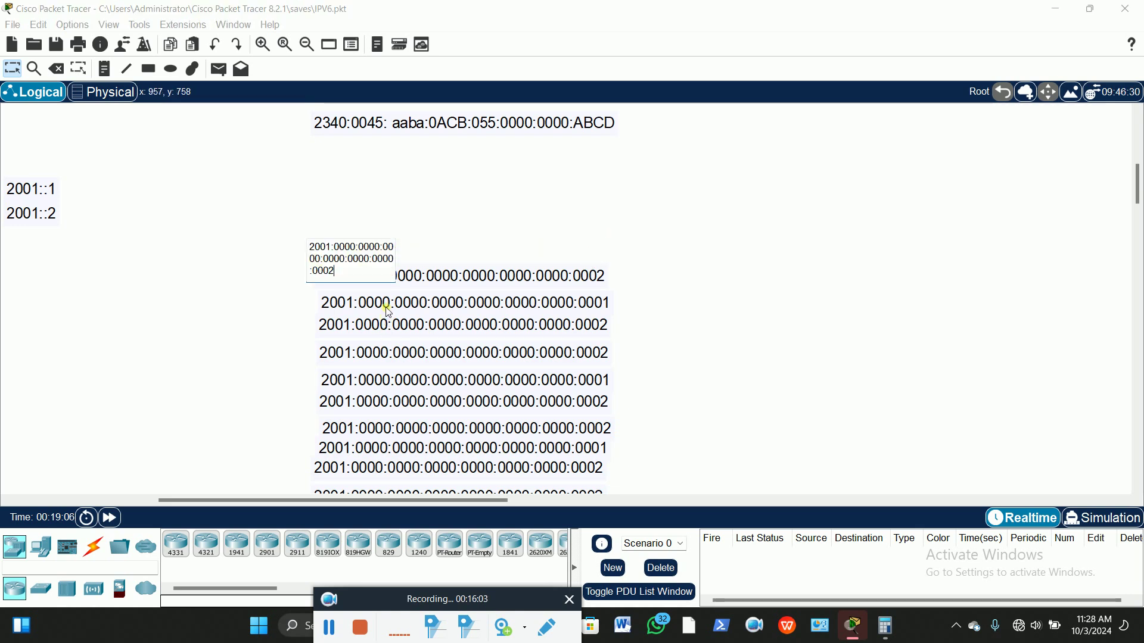
text(0)
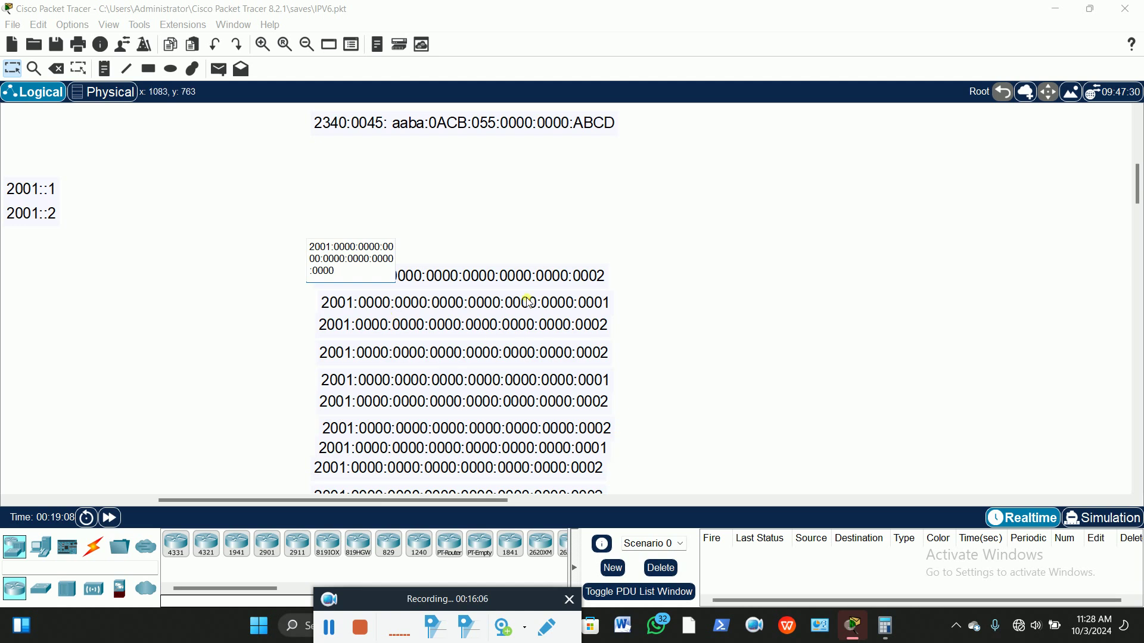
click(213, 200)
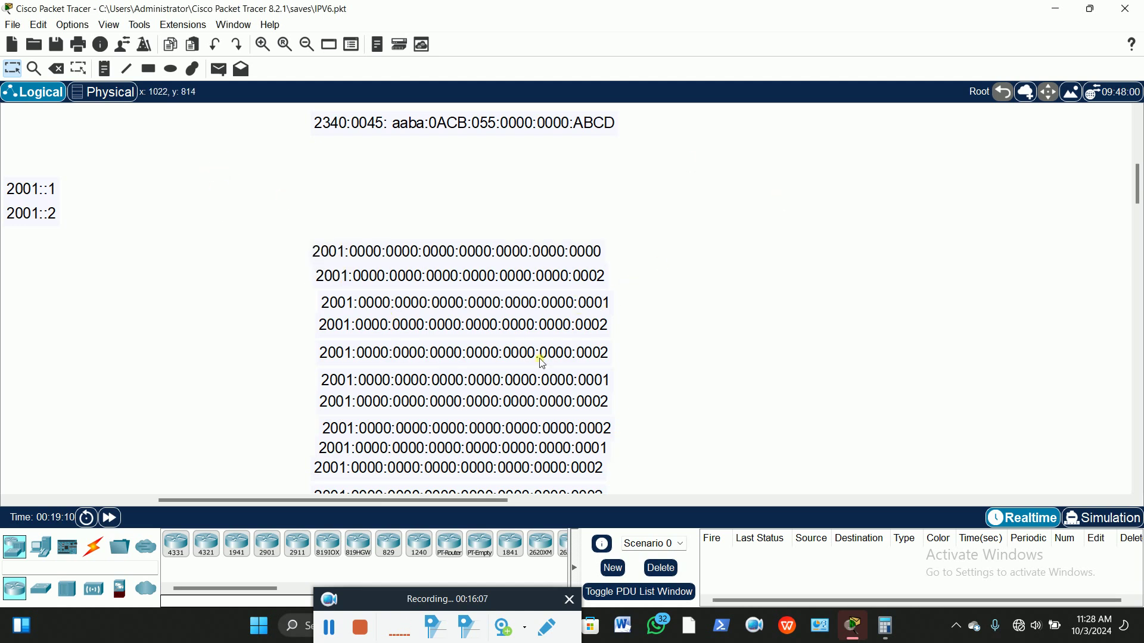
double_click(599, 277)
click(334, 301)
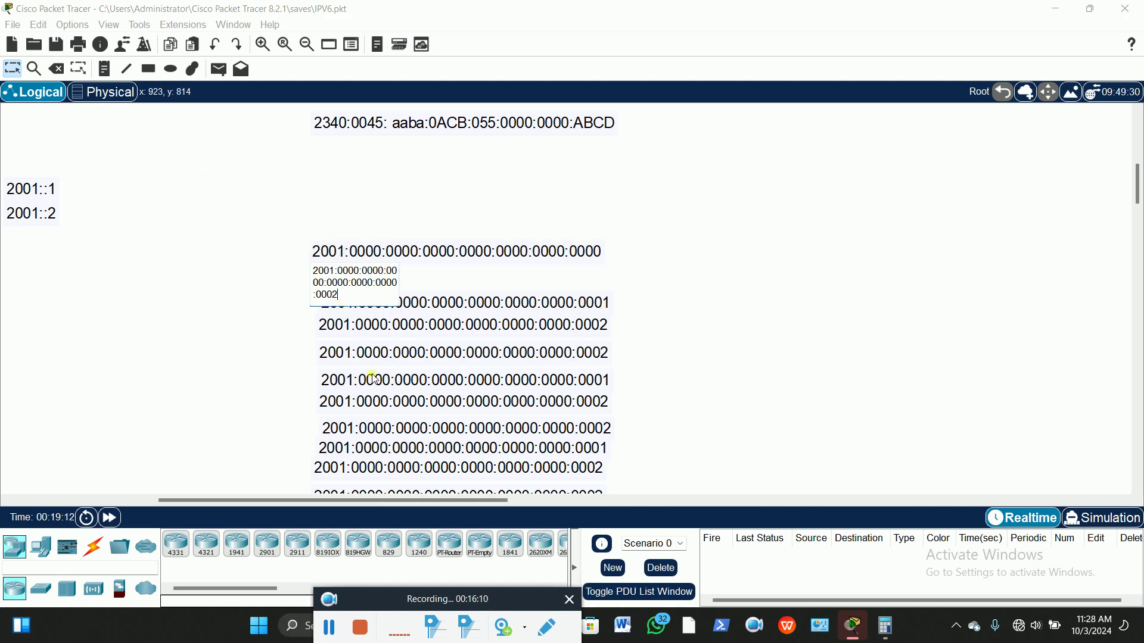
key(BackSpace)
text(1)
click(149, 175)
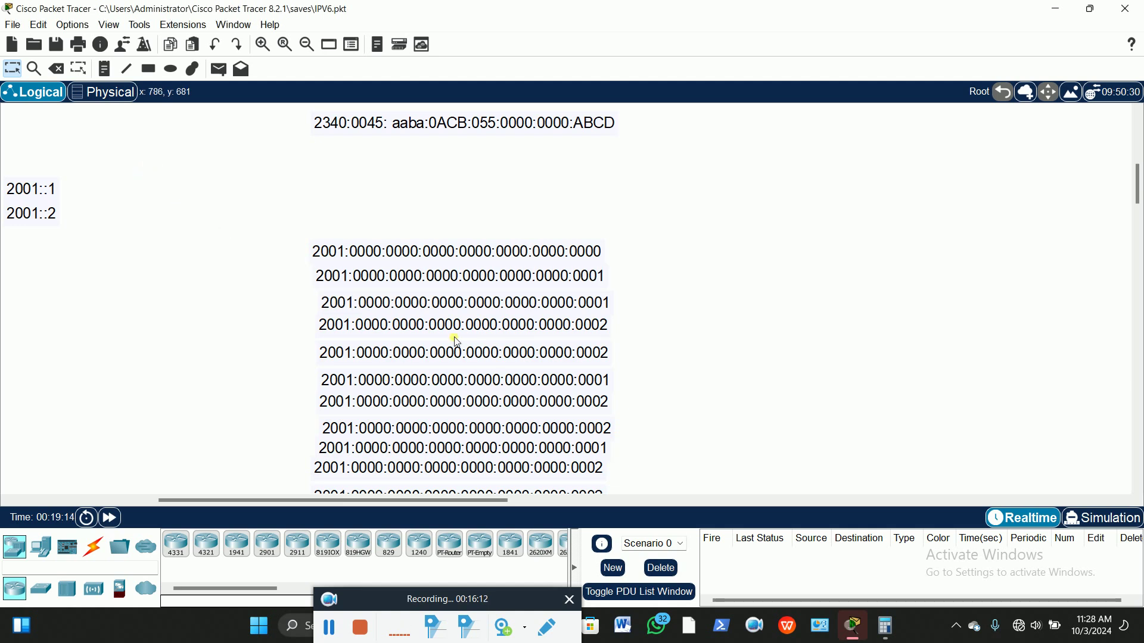
Step: Edit the third address note to end in 0002 and the fourth note to end in 0003
double_click(601, 305)
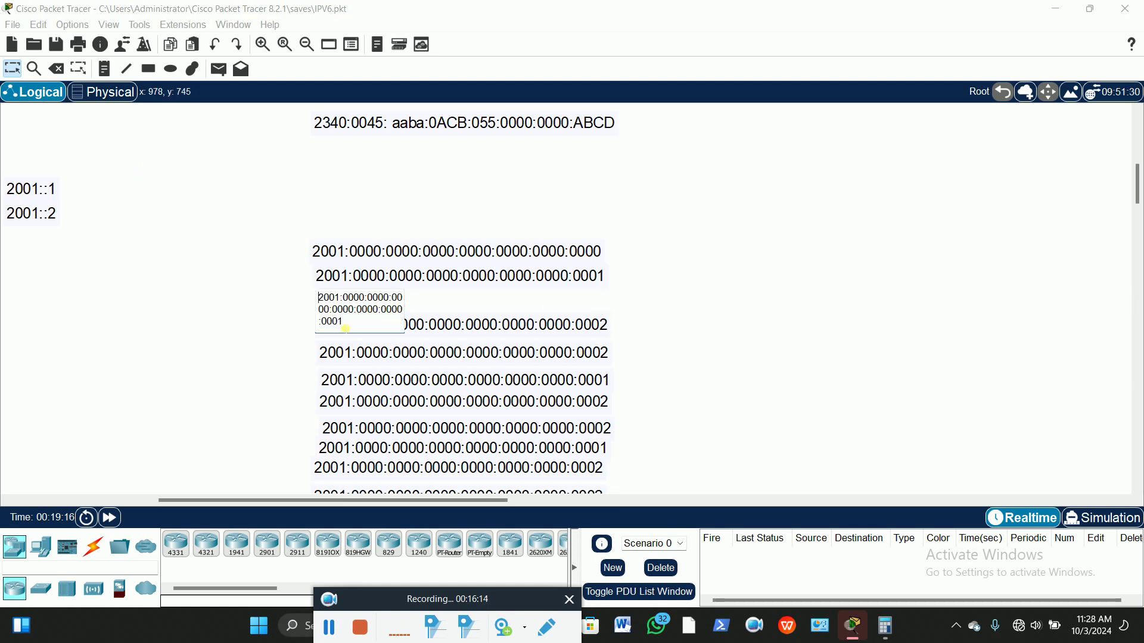
key(BackSpace)
text(2)
click(241, 272)
double_click(602, 329)
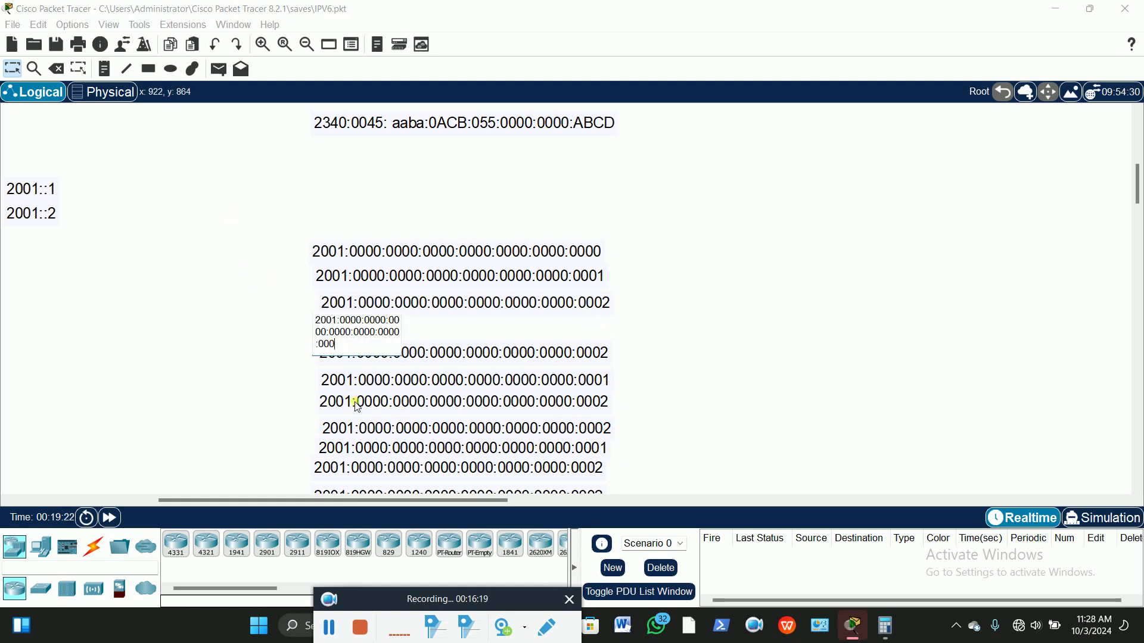
text(3)
click(204, 287)
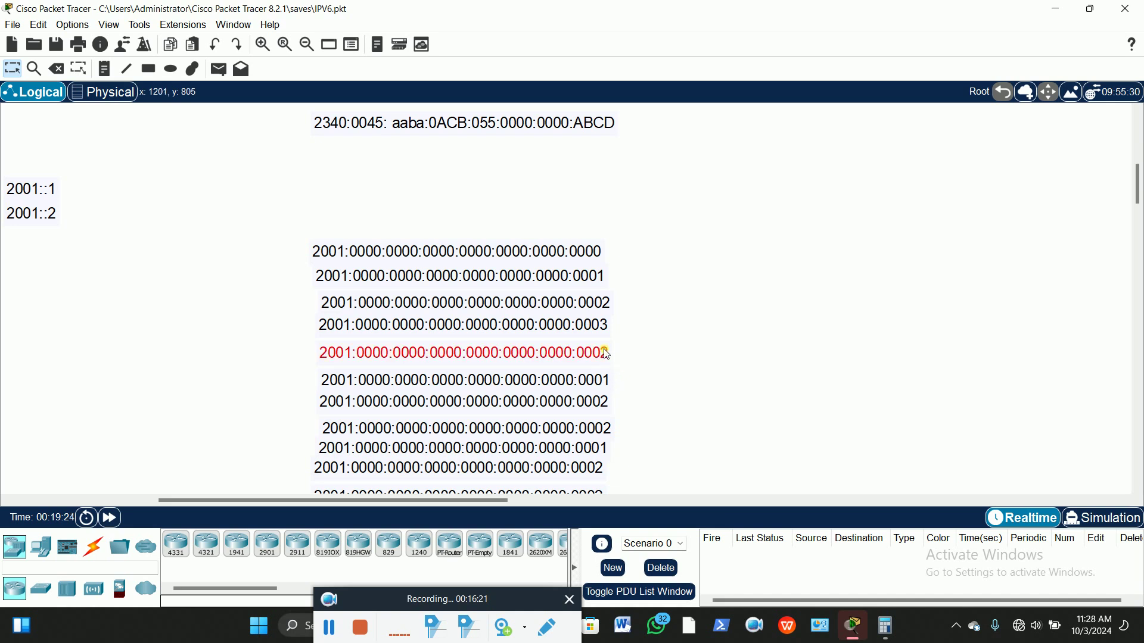
Step: Set the ending of the stack's fifth address note to 0004 and of the sixth note to 0005
double_click(573, 358)
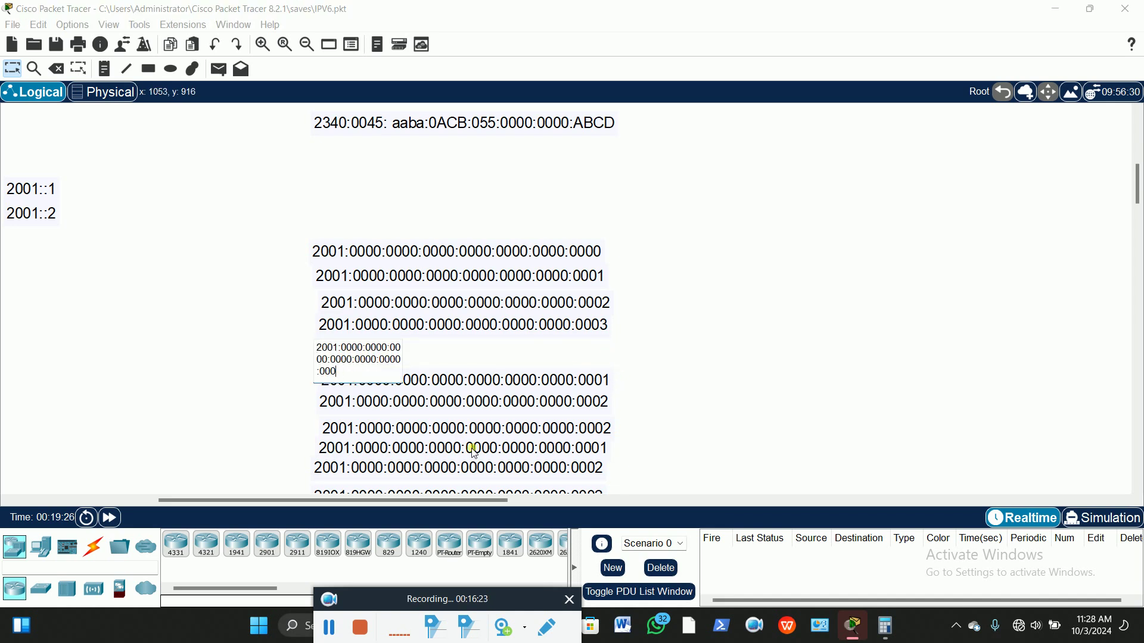
text(4)
click(192, 276)
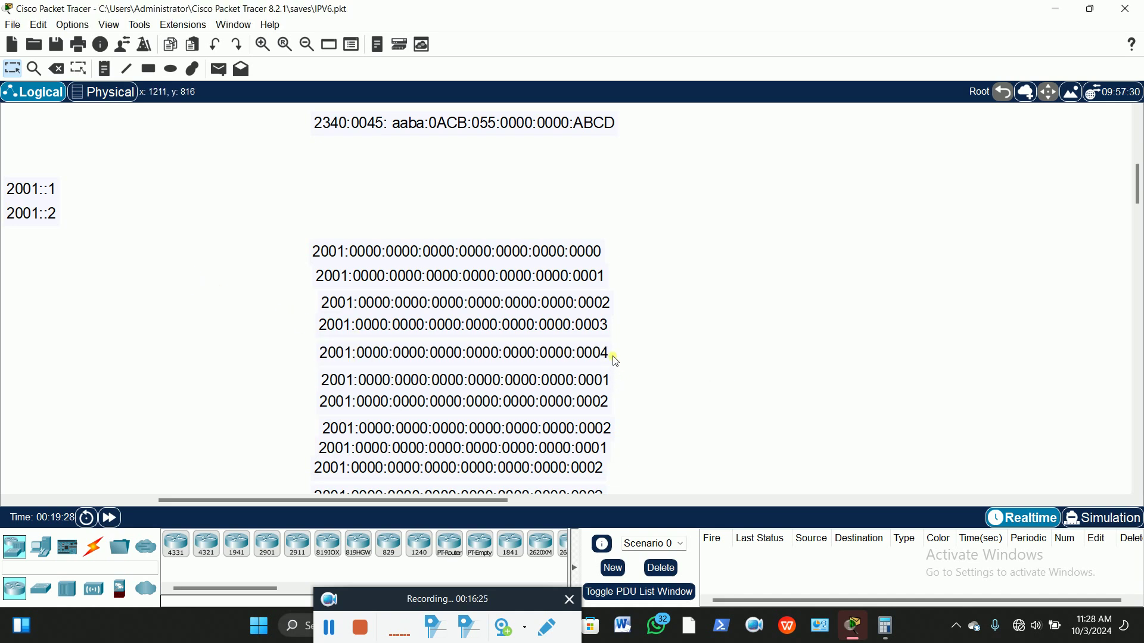
scroll(614, 358, down, 2)
double_click(610, 266)
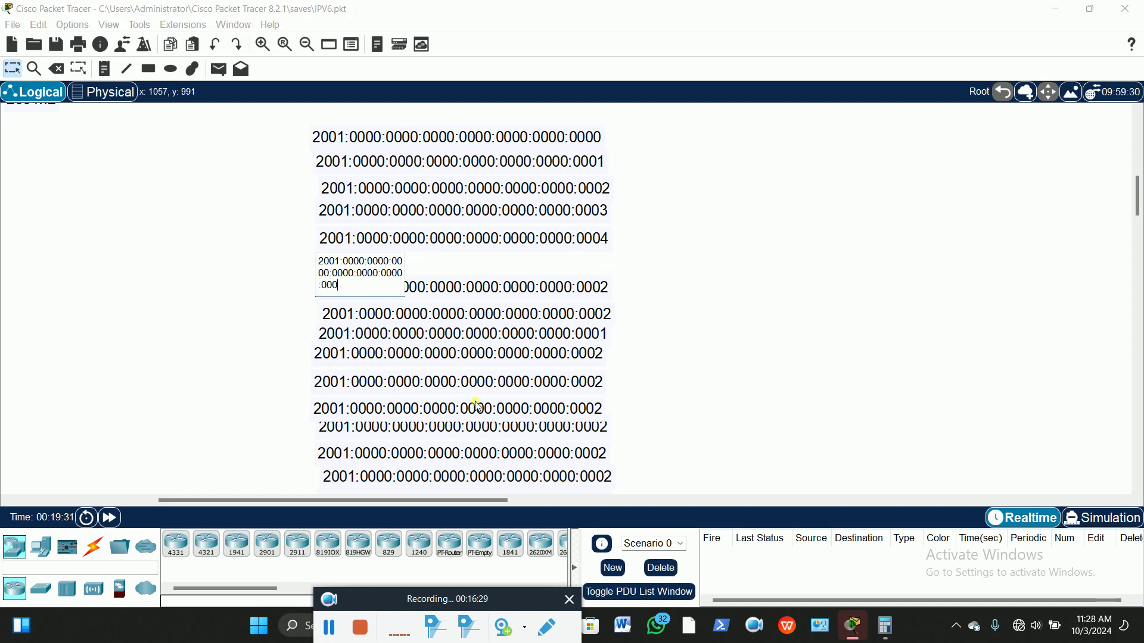
text(5)
click(215, 233)
Step: Change the seventh address note's last group to 0006 and the eighth note's last group to 0007
double_click(603, 289)
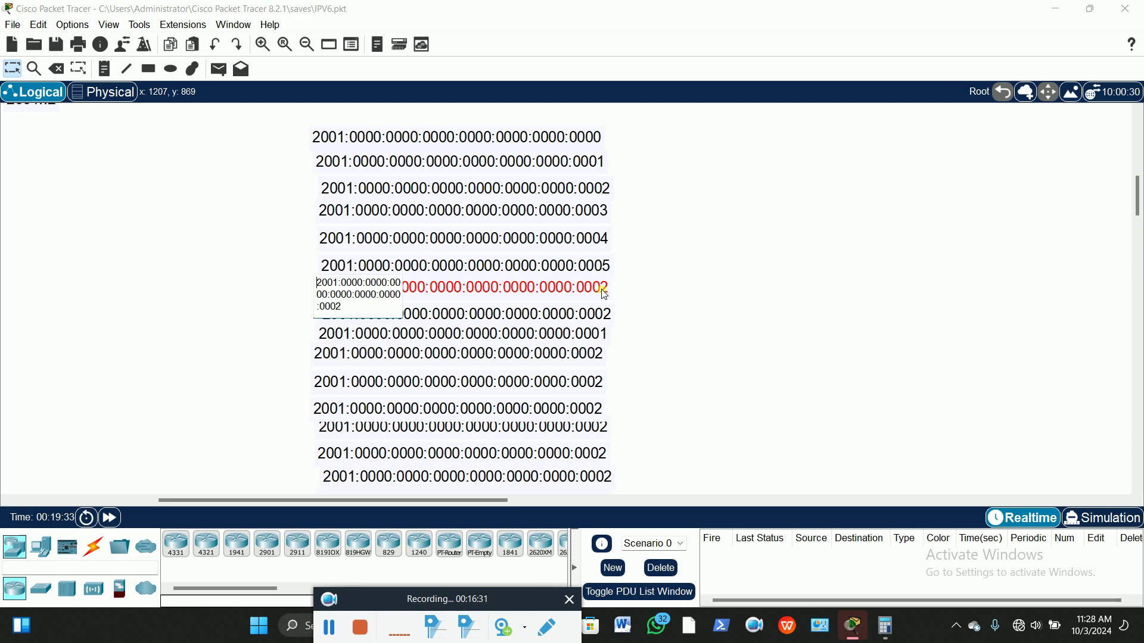
key(BackSpace)
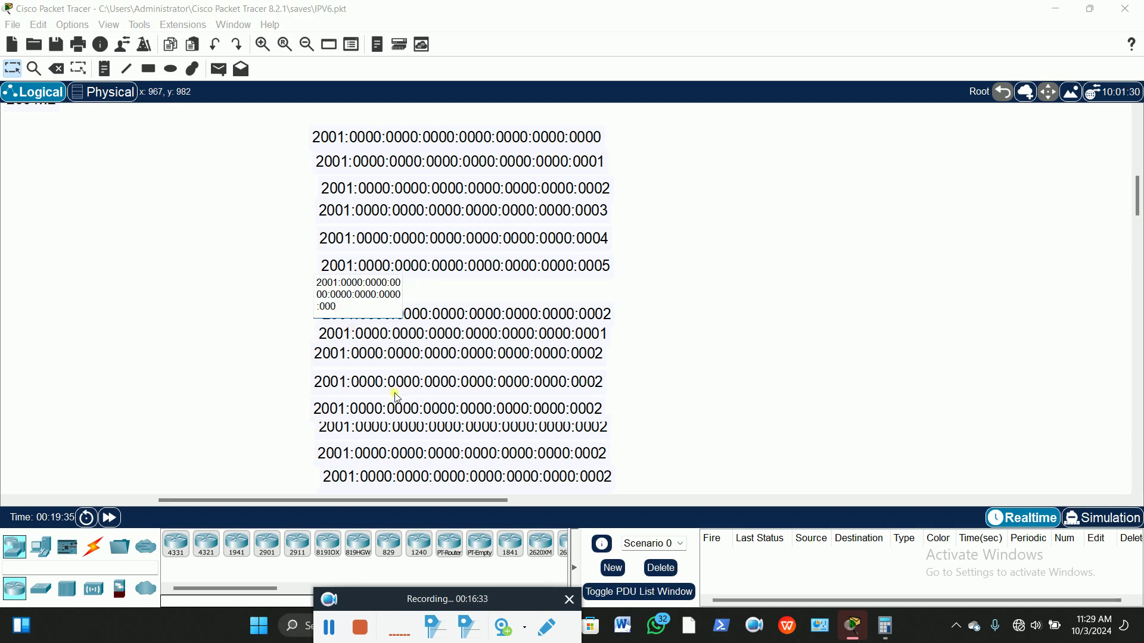
click(184, 262)
double_click(603, 313)
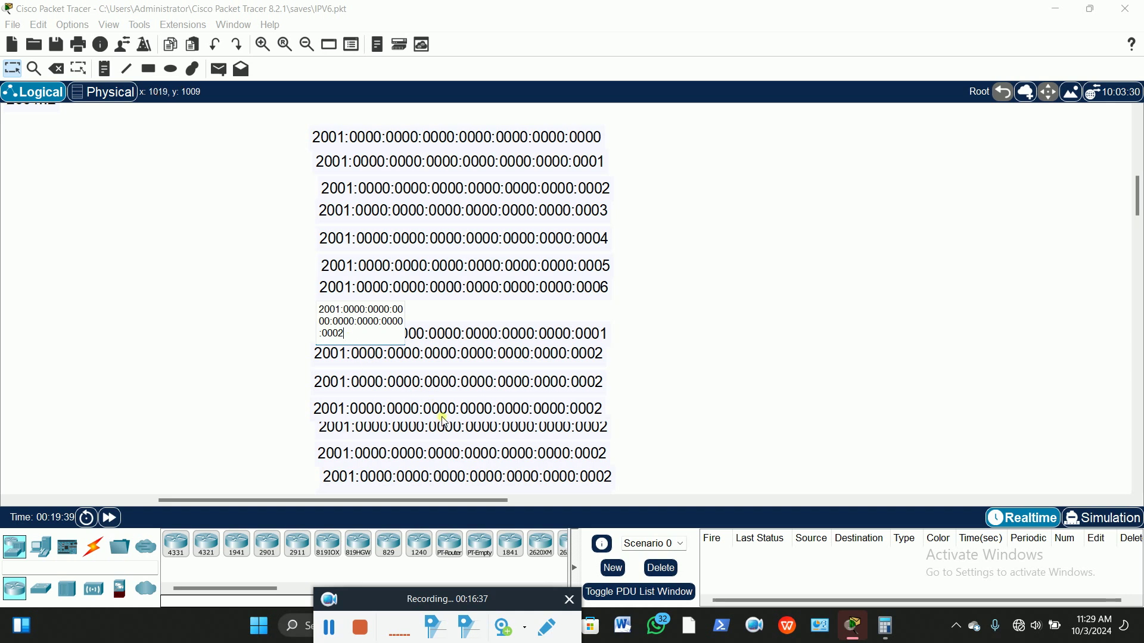
click(250, 266)
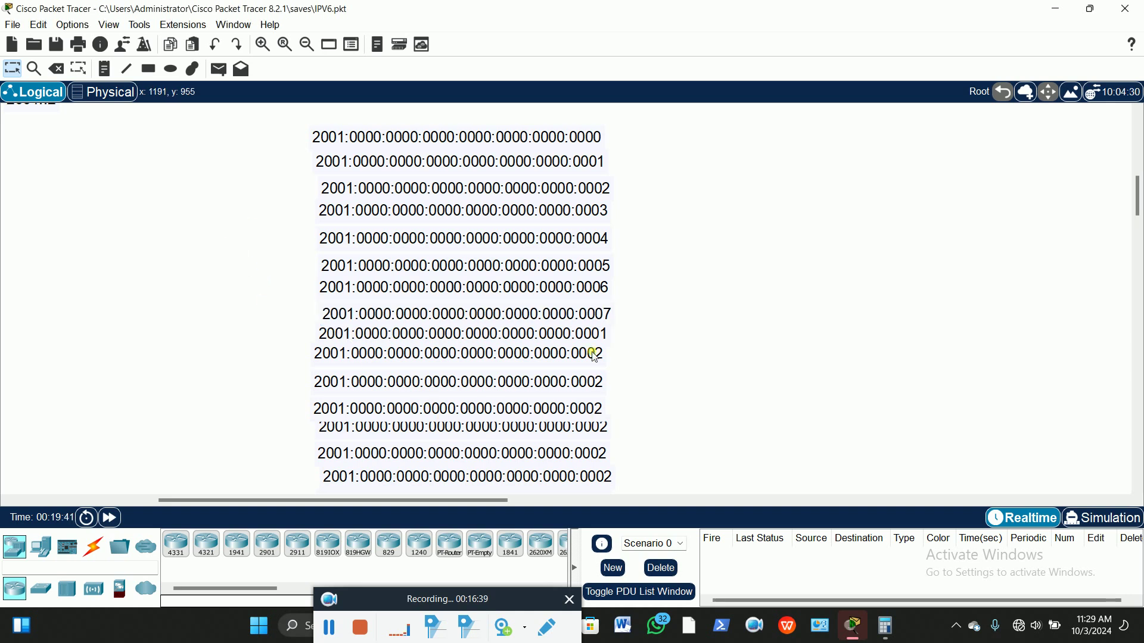
Step: Edit the ninth address note to end in 0008 and the tenth note to end in 0009
double_click(604, 336)
click(344, 356)
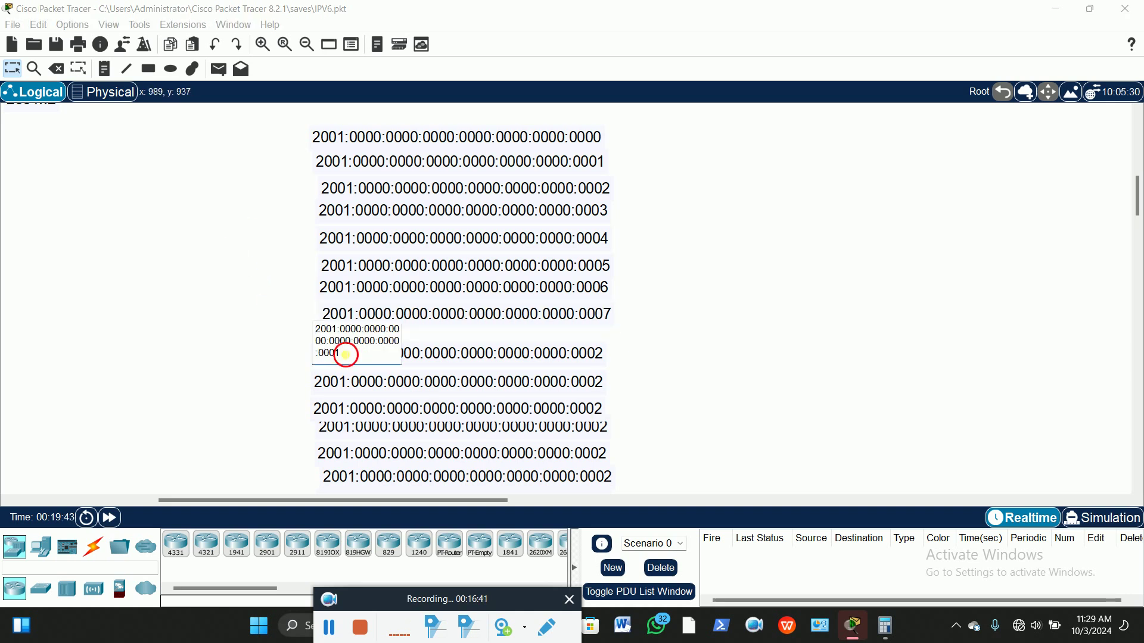
key(BackSpace)
text(8)
click(166, 258)
double_click(593, 356)
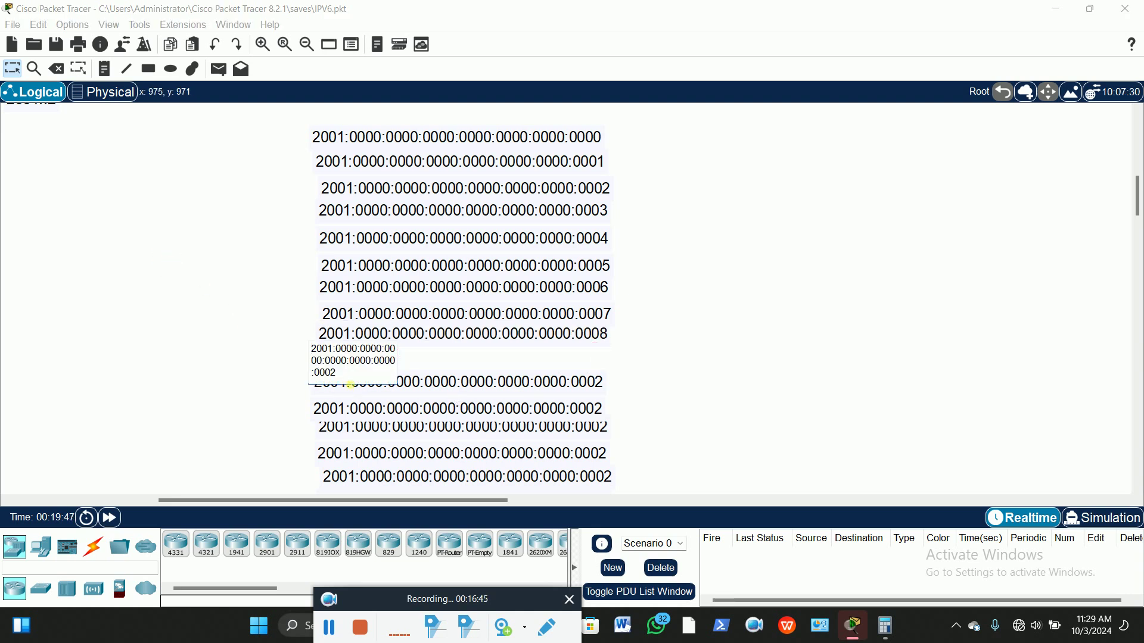
key(BackSpace)
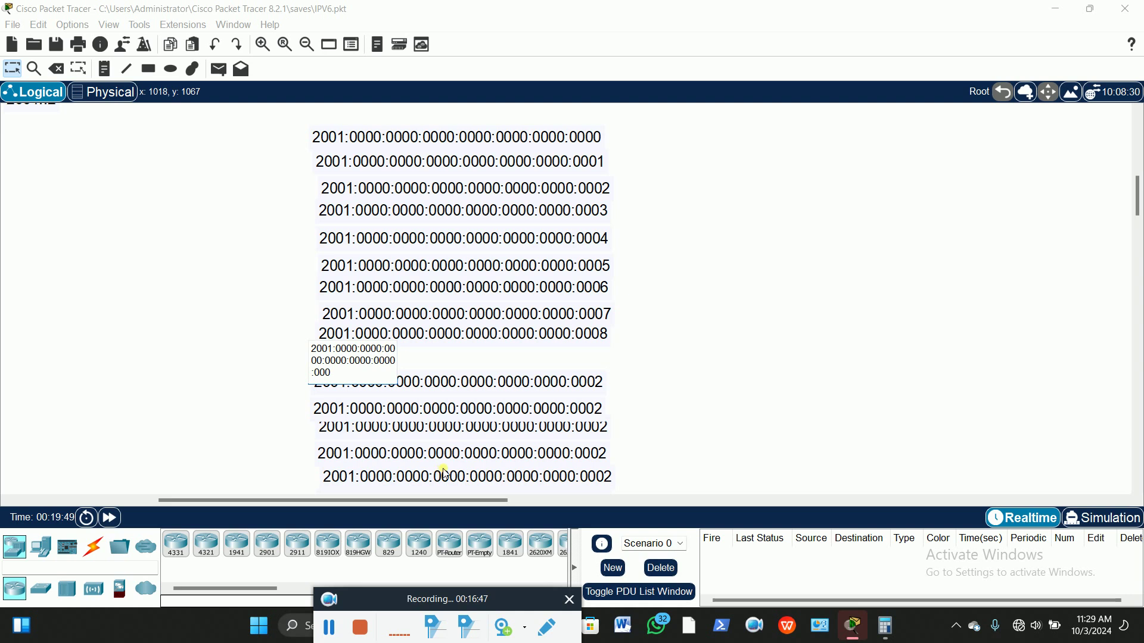
click(160, 316)
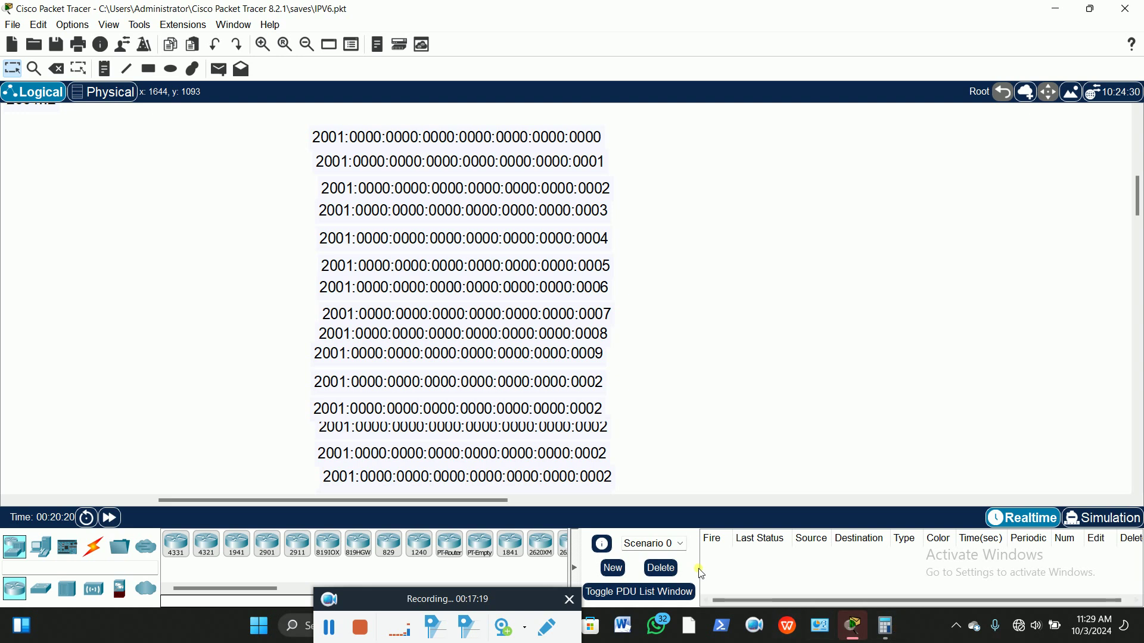
Step: Move the overlapped thirteenth note clear of the one above, and change the eleventh note's last group to 000A
drag(568, 429, 566, 431)
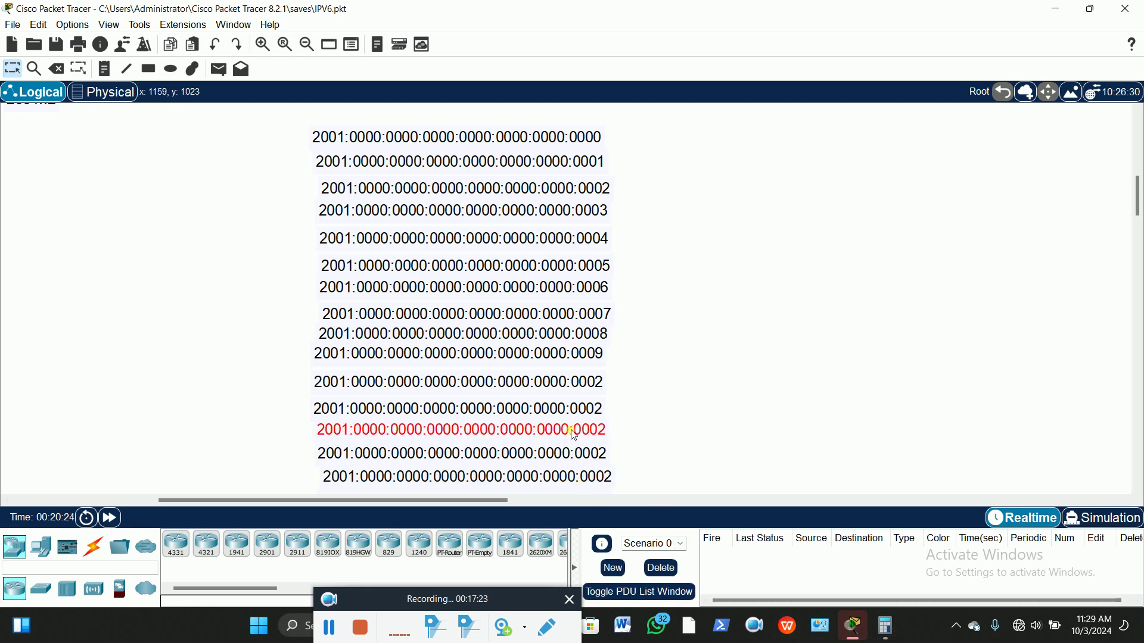
click(602, 382)
double_click(381, 387)
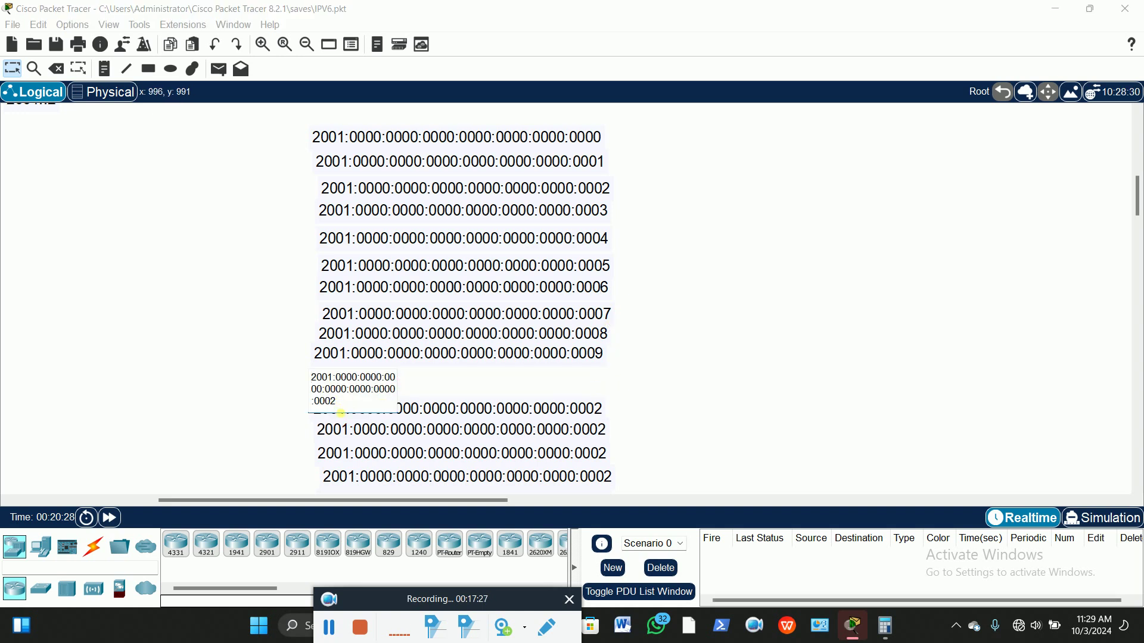
key(BackSpace)
click(230, 360)
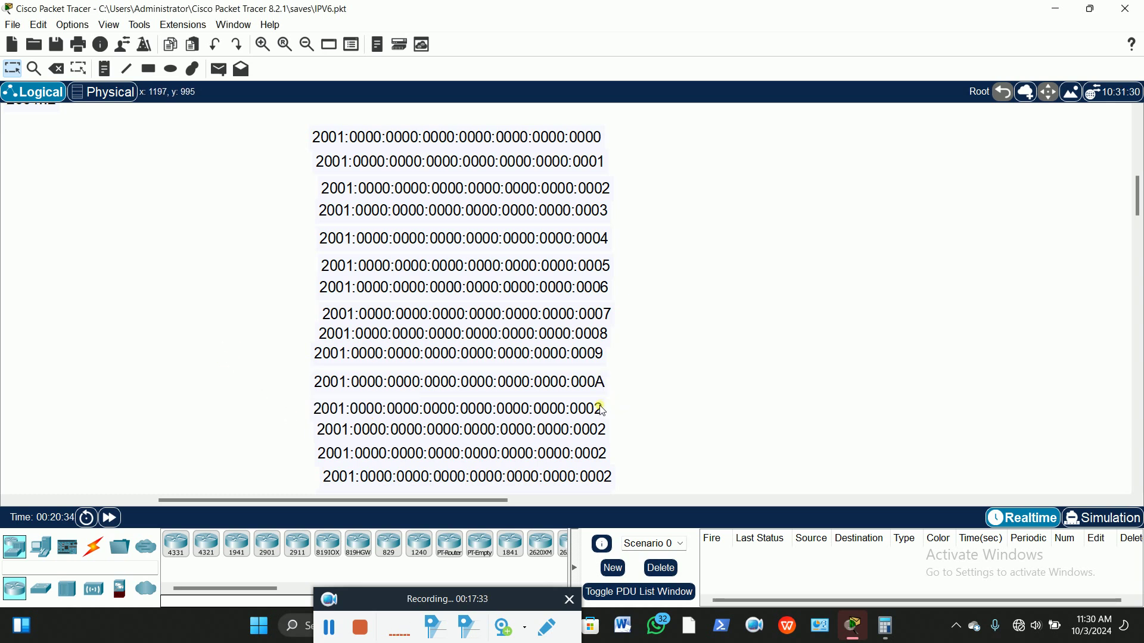
Step: Change the last group of the twelfth address note to 000B and of the thirteenth note to 000C
double_click(516, 429)
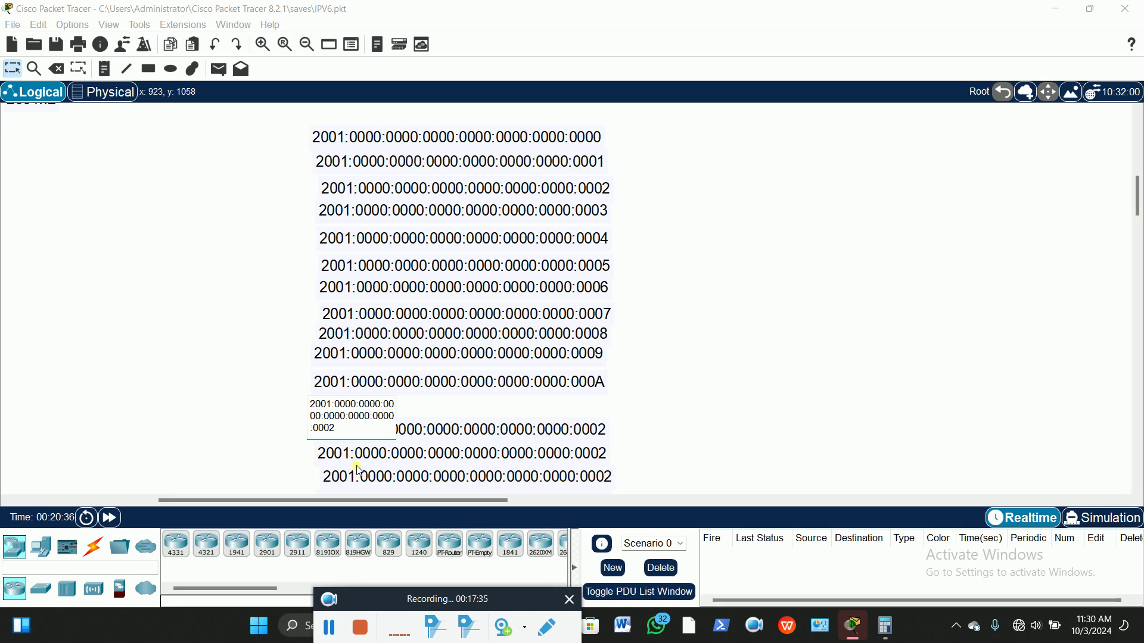
key(BackSpace)
click(191, 333)
click(580, 431)
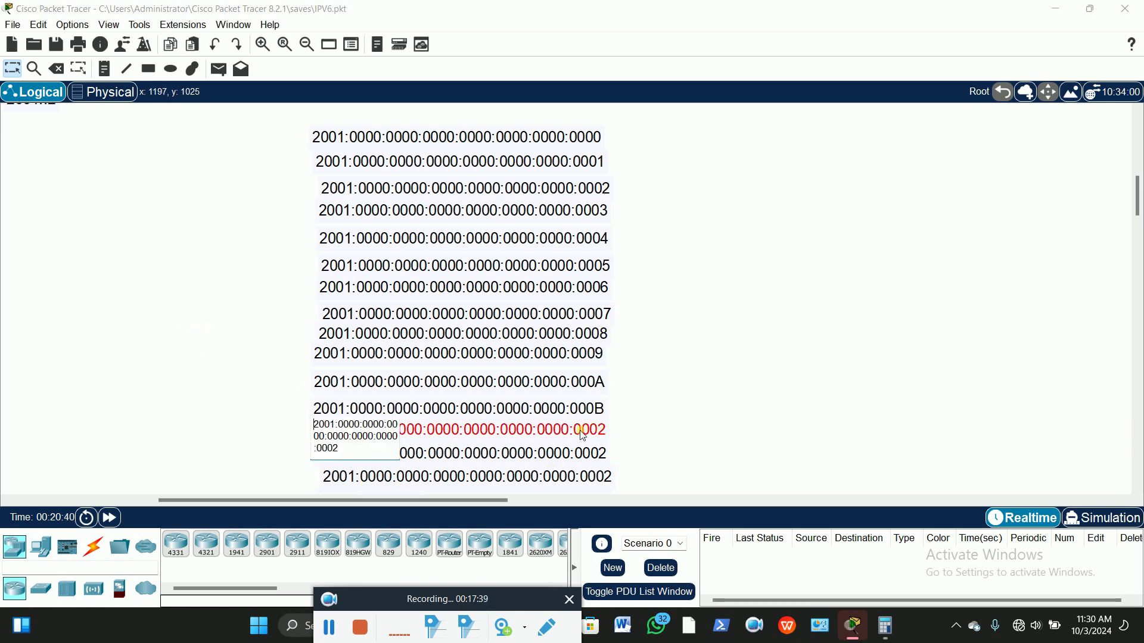
key(BackSpace)
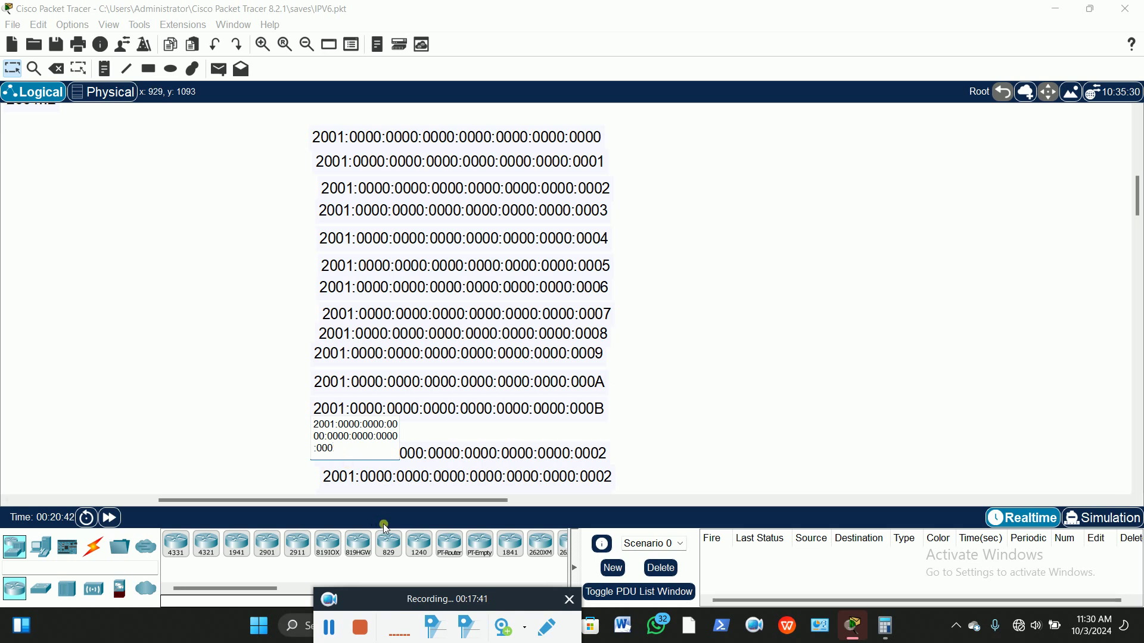
text(C)
click(235, 409)
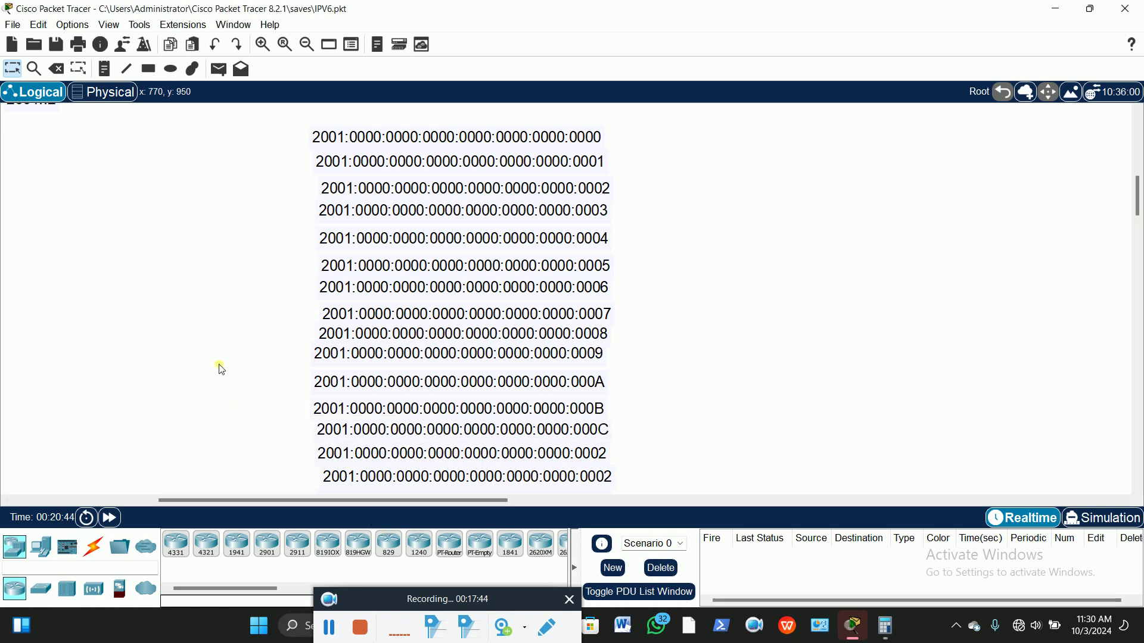
Step: Edit the fourteenth address note to end in 000D and the fifteenth note to end in 000E
scroll(241, 329, down, 1)
double_click(603, 398)
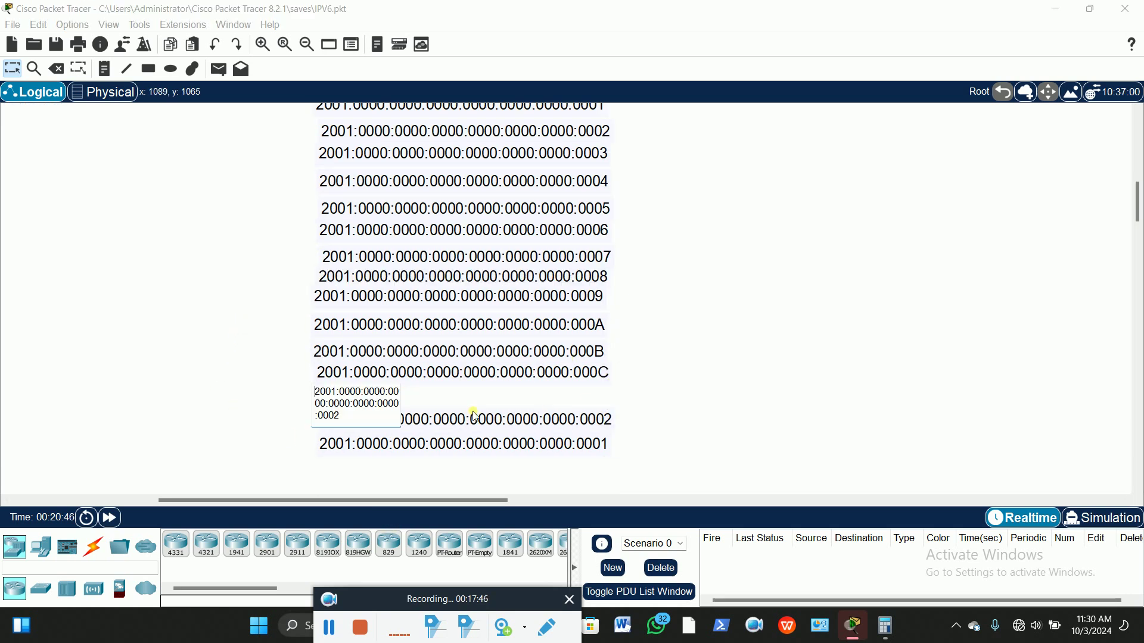
click(350, 421)
text(D)
click(273, 340)
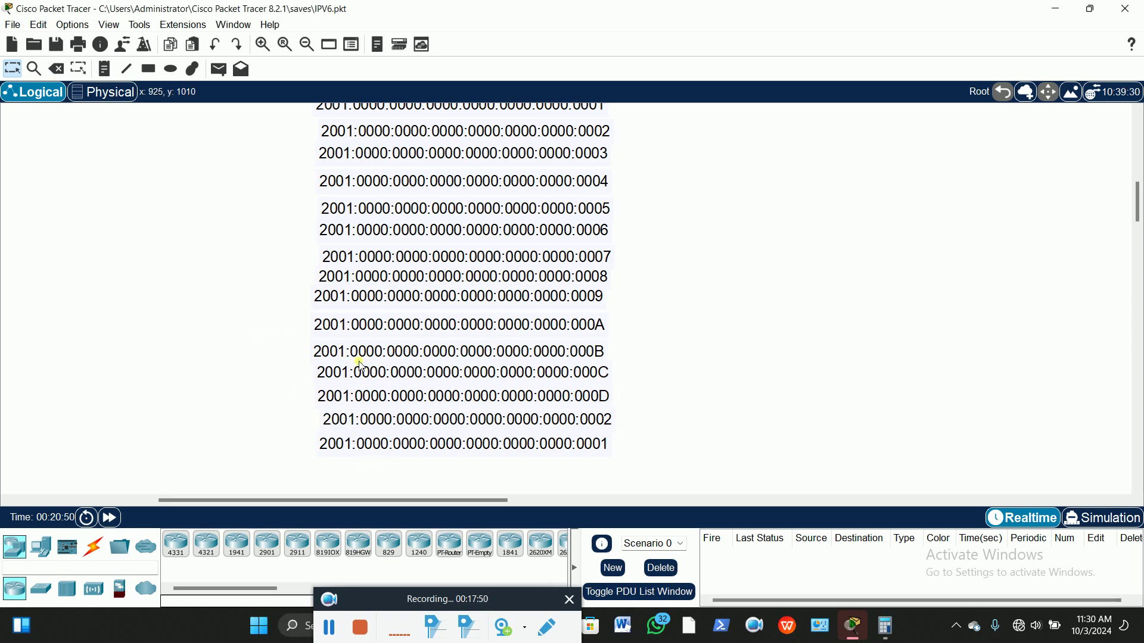
double_click(605, 418)
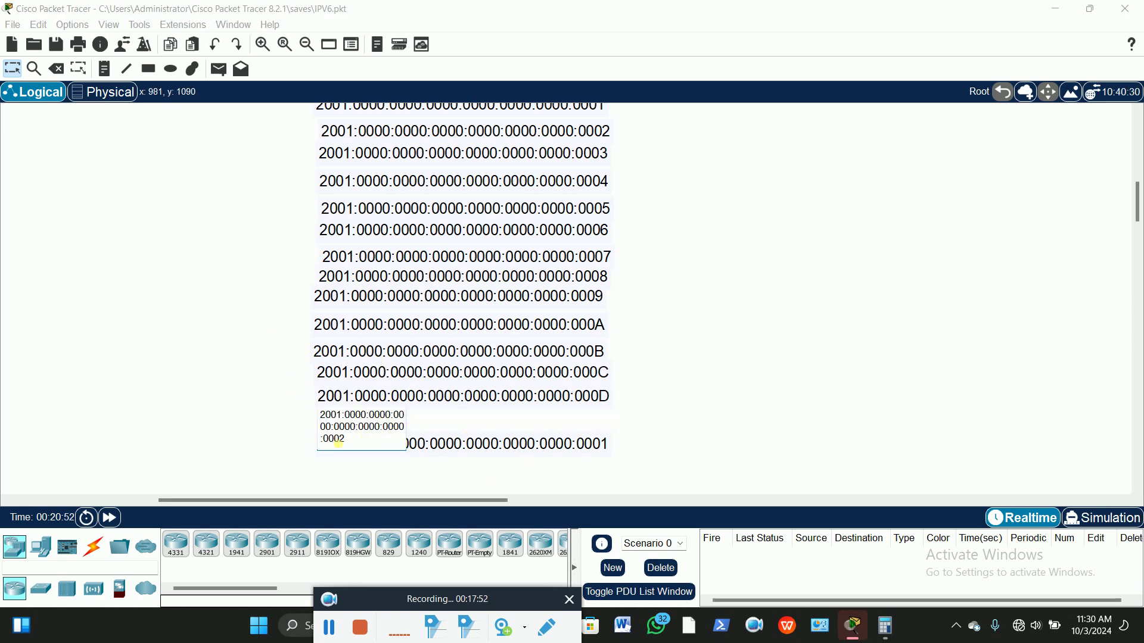
click(350, 441)
key(BackSpace)
text(E)
click(160, 298)
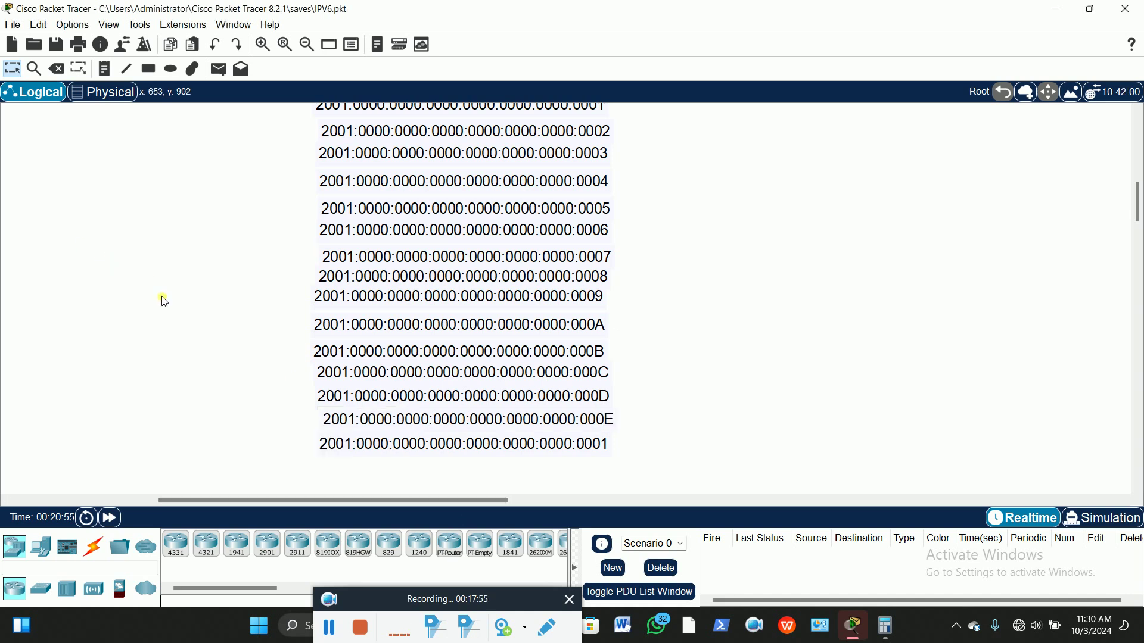
Step: Change the last group of the sixteenth address note to 000F
double_click(607, 445)
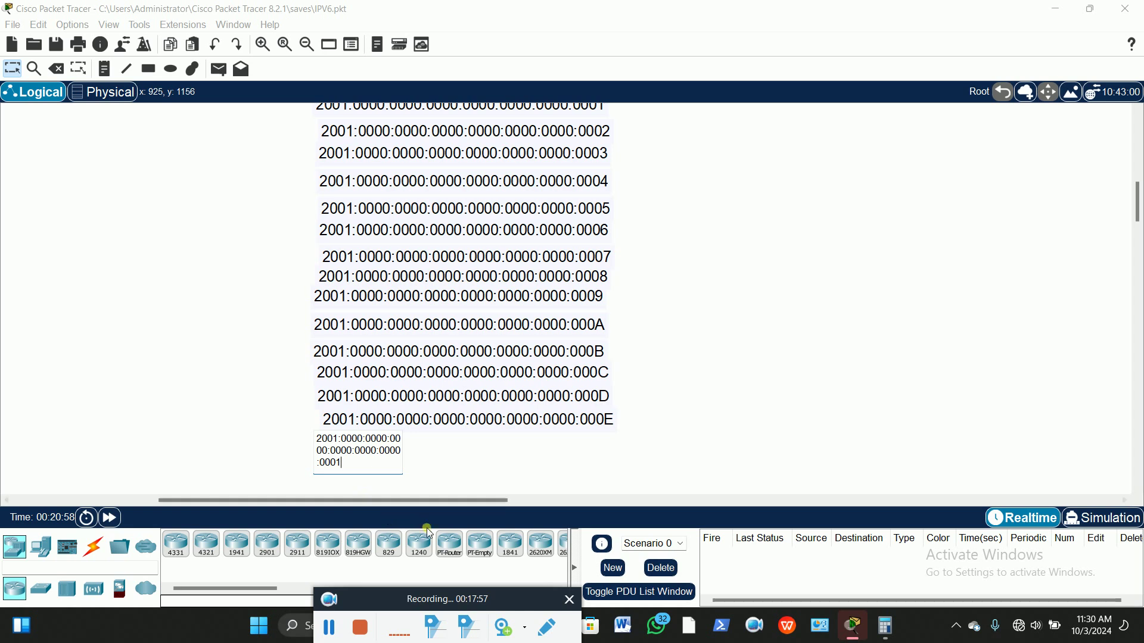
text(F)
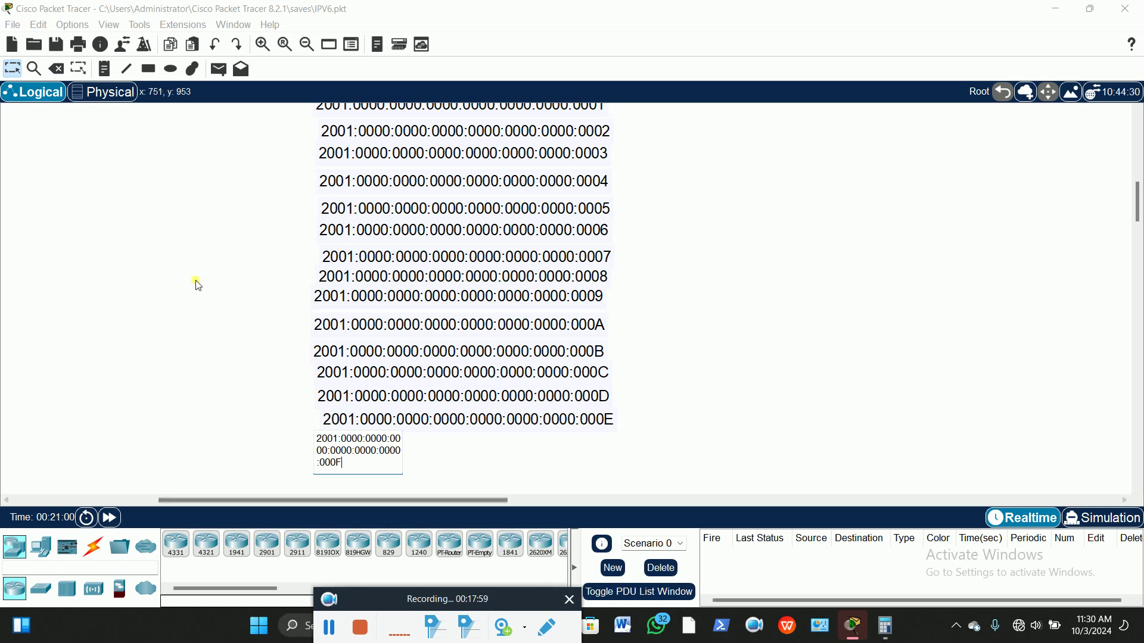
click(179, 247)
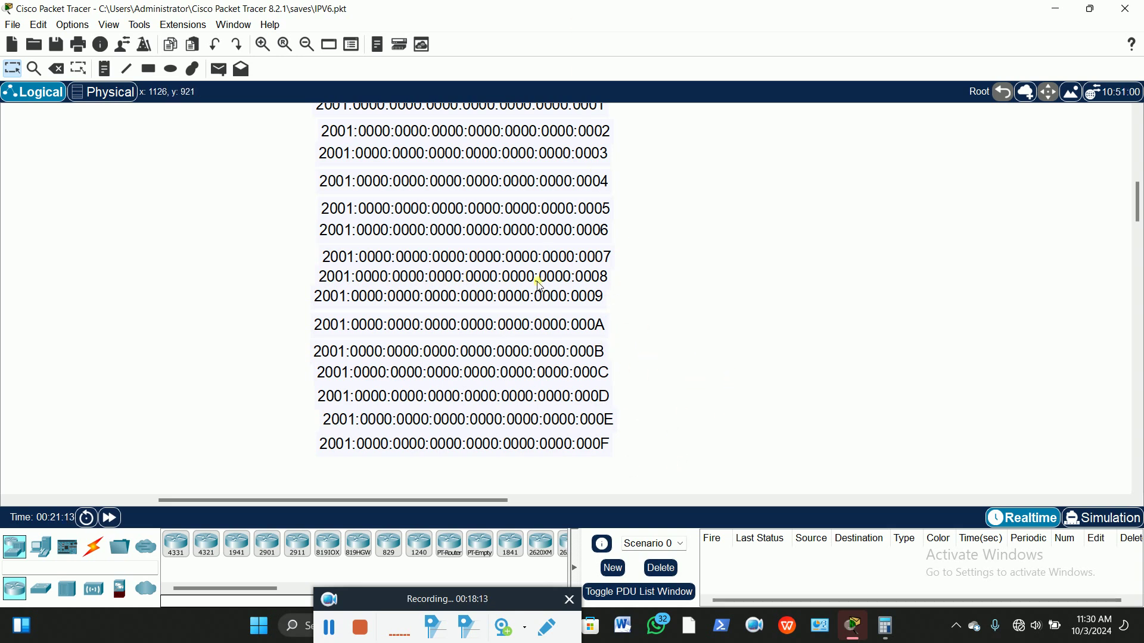
Step: Move the 2001::1 and 2001::2 notes together into the empty area to the right of the full-length address stack
scroll(539, 286, up, 3)
scroll(532, 262, up, 3)
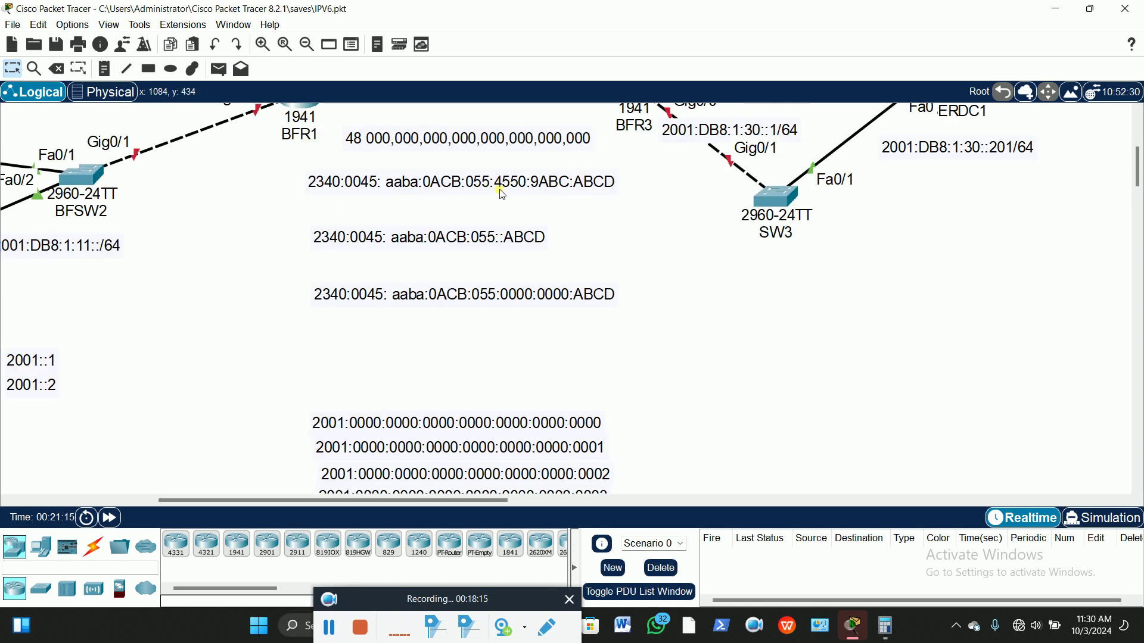
scroll(508, 237, up, 1)
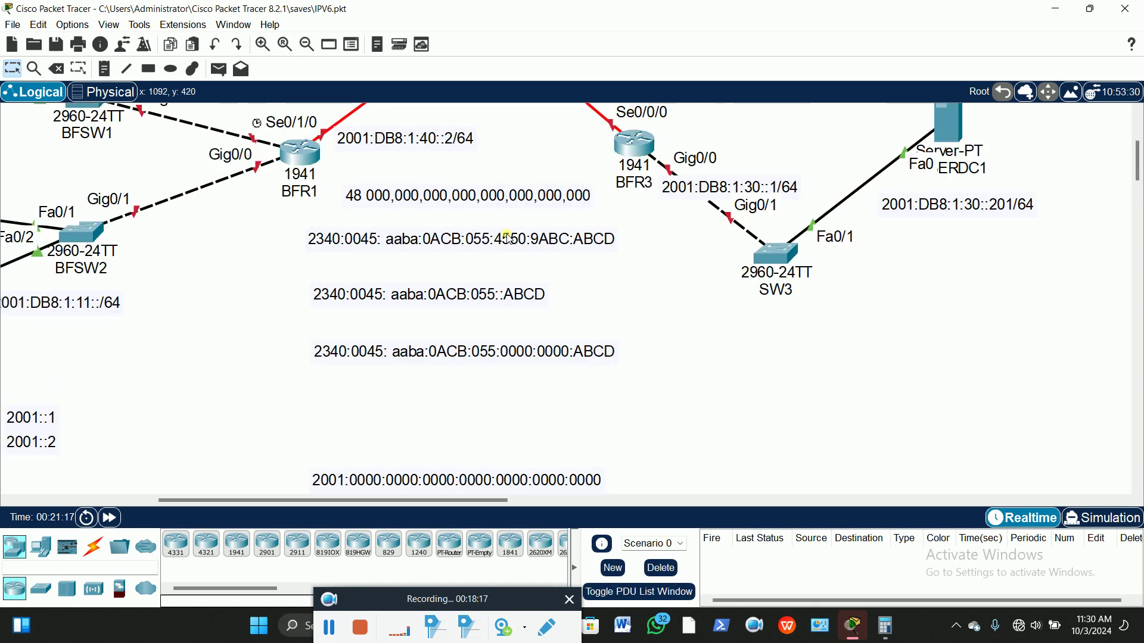
scroll(508, 238, down, 2)
drag(86, 281, 32, 370)
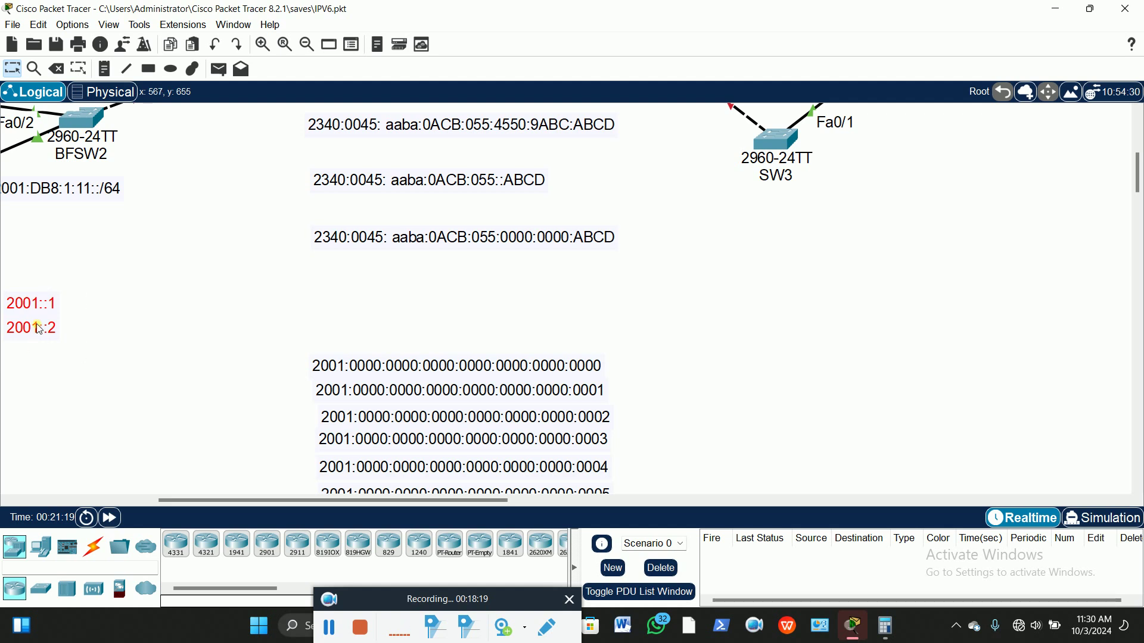
drag(39, 329, 810, 306)
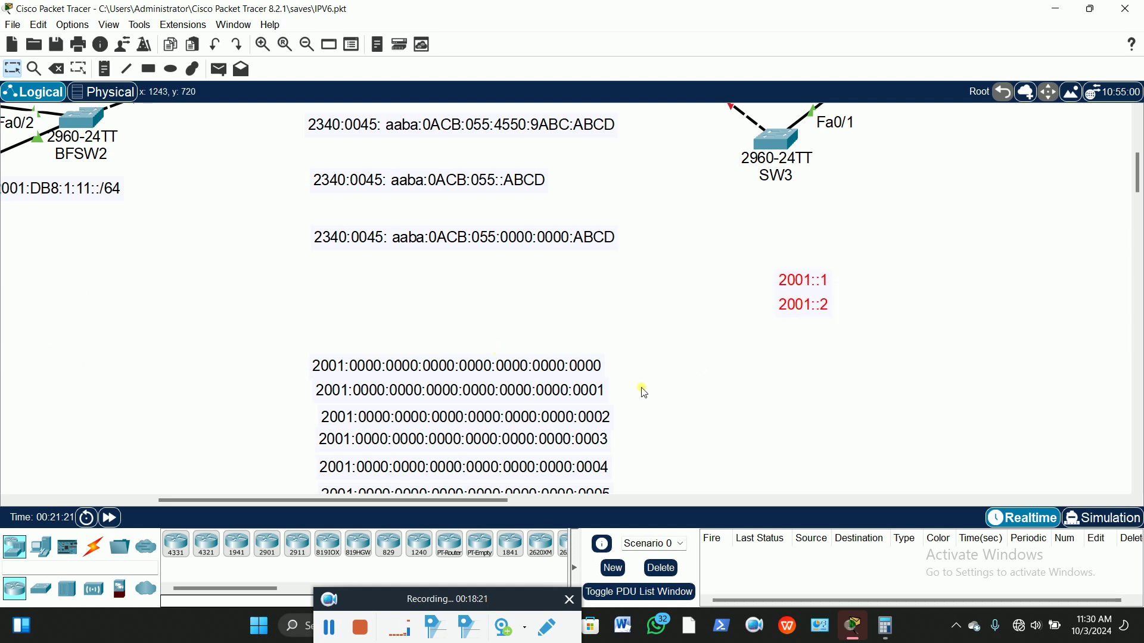
scroll(644, 392, down, 2)
click(786, 179)
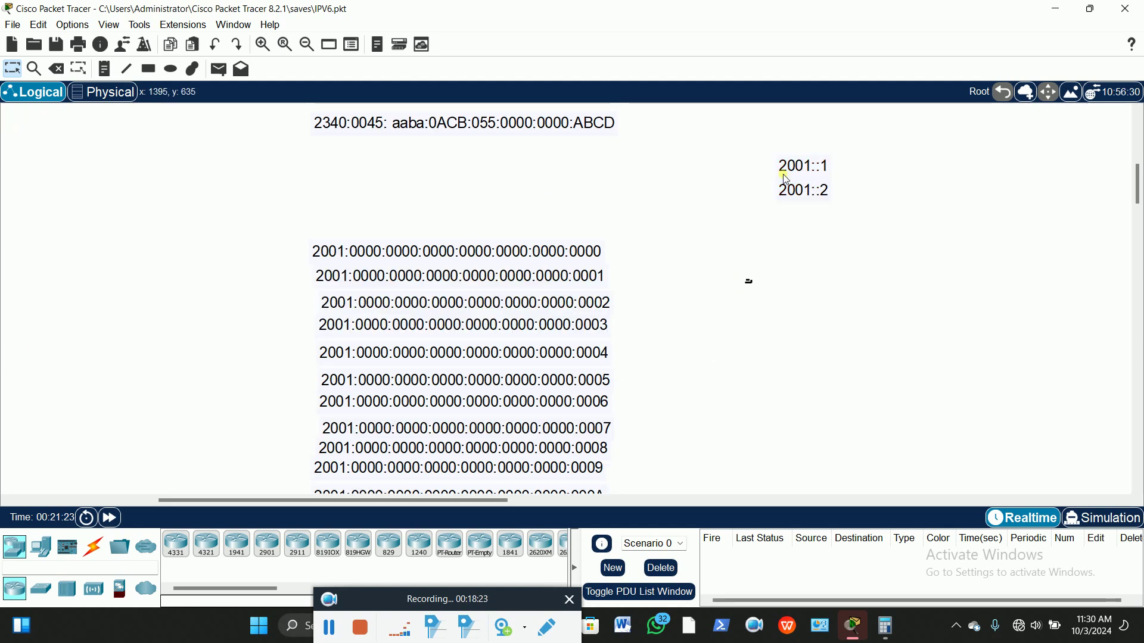
Step: Spread the two short address notes apart at about the same height, with 2001::1 on the left and 2001::2 on the right
drag(802, 188, 775, 238)
click(1014, 217)
click(1001, 208)
click(932, 291)
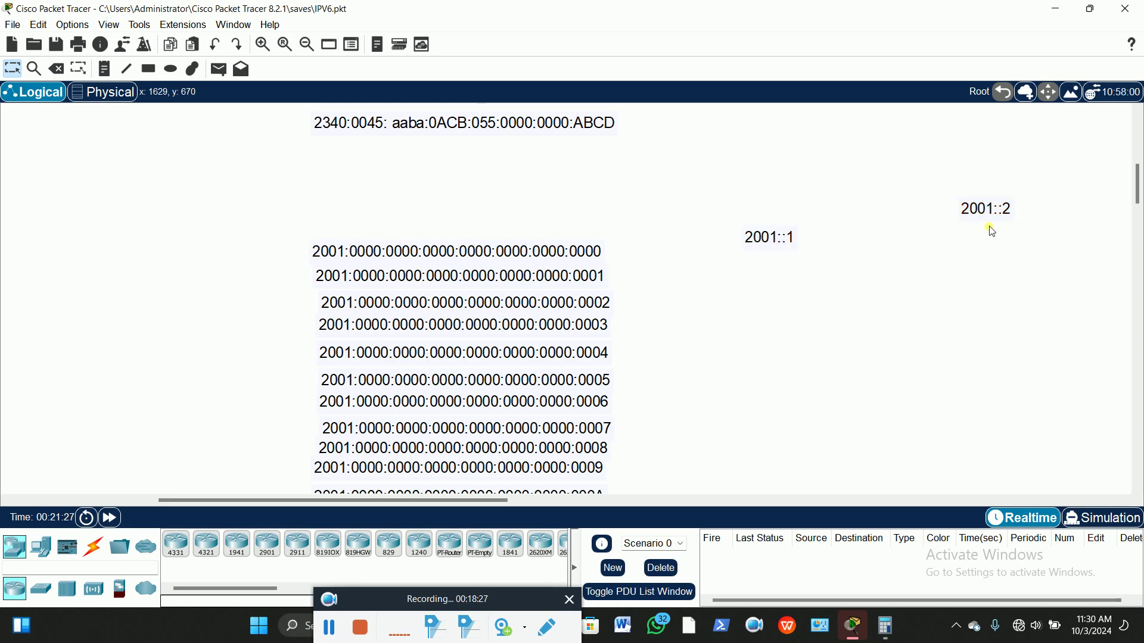
drag(994, 222, 1028, 247)
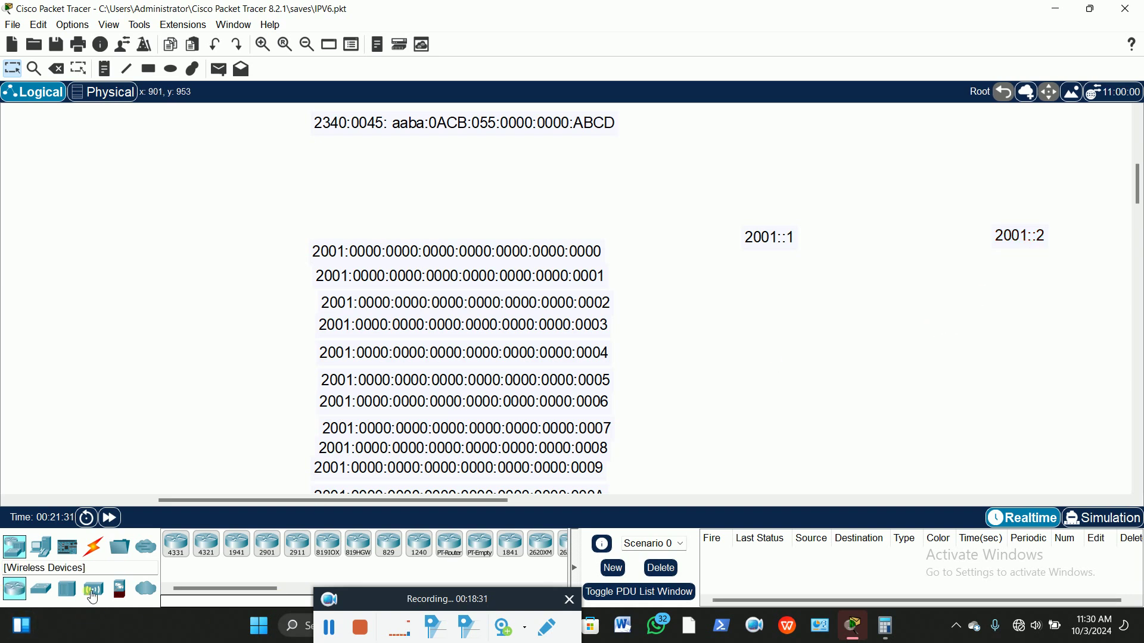
Step: Place one PC below the 2001::1 note and another below the 2001::2 note, aligning the left PC with its note
click(40, 546)
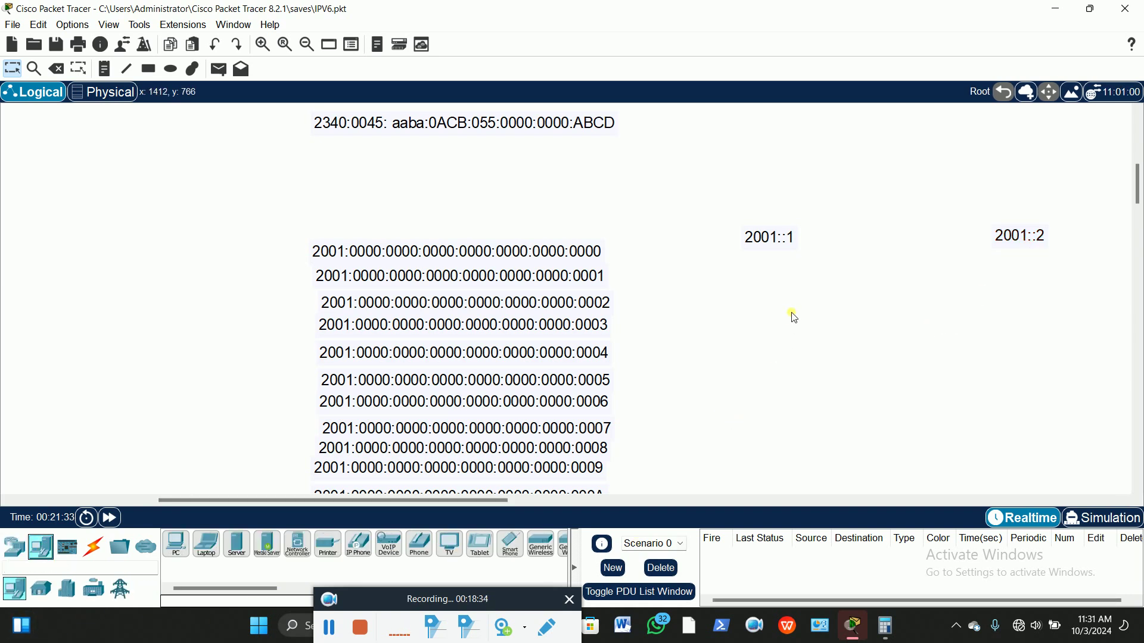
click(176, 545)
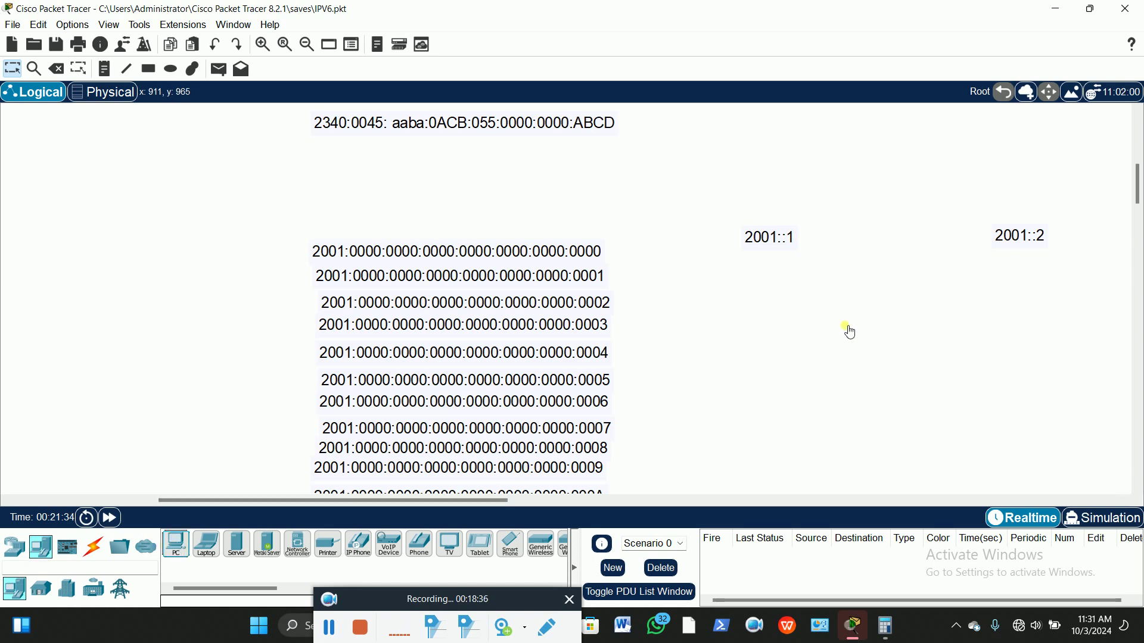
click(772, 286)
click(185, 553)
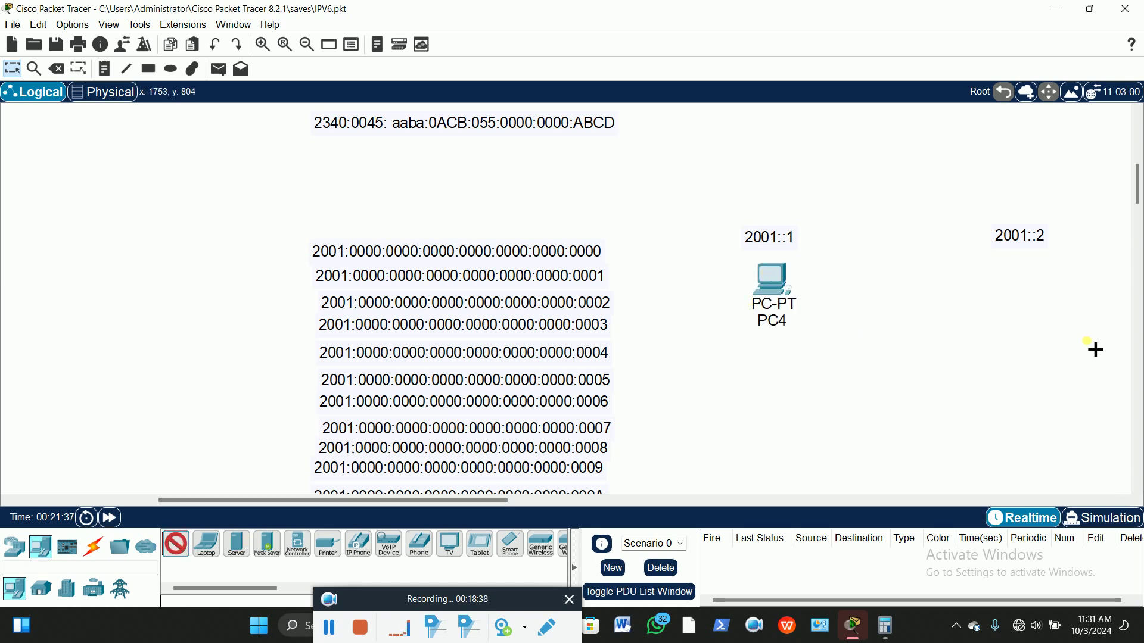
click(1032, 292)
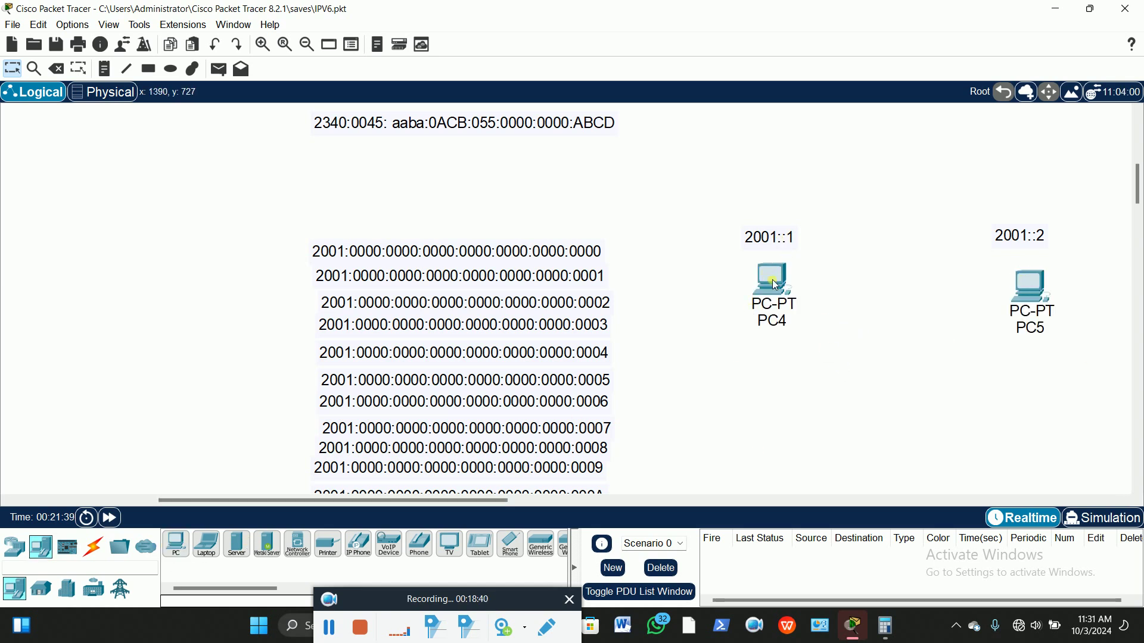
mouse_move(775, 288)
mouse_down()
mouse_move(762, 281)
mouse_move(769, 289)
mouse_up()
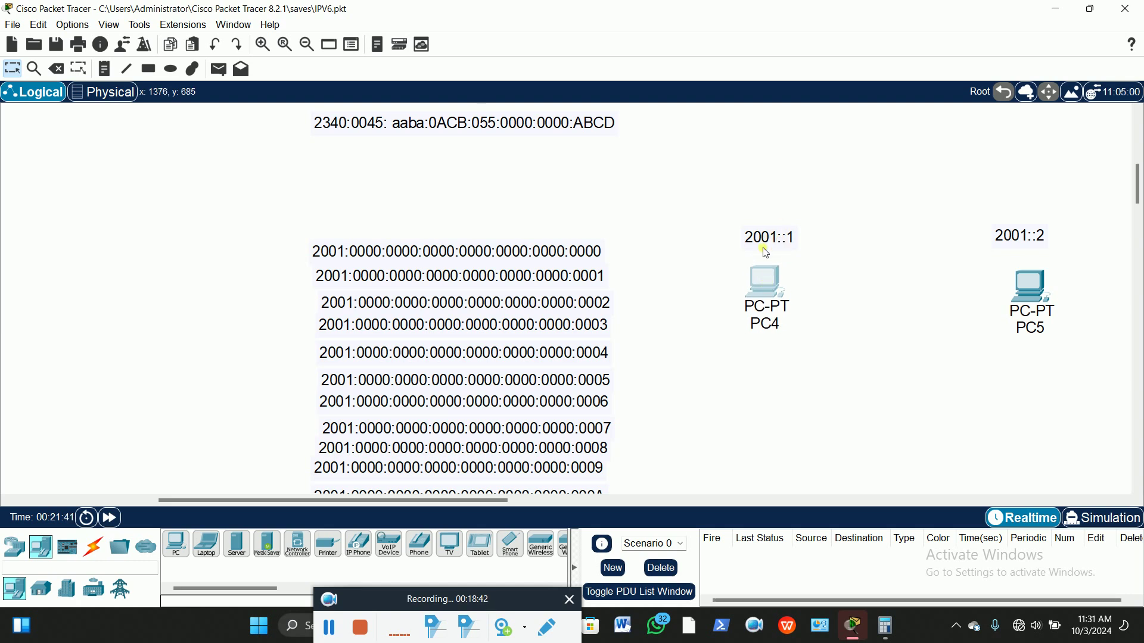
Step: Assign PC4 the static IPv6 address 2001::1 with prefix length 64
click(768, 285)
drag(667, 88, 338, 46)
click(201, 71)
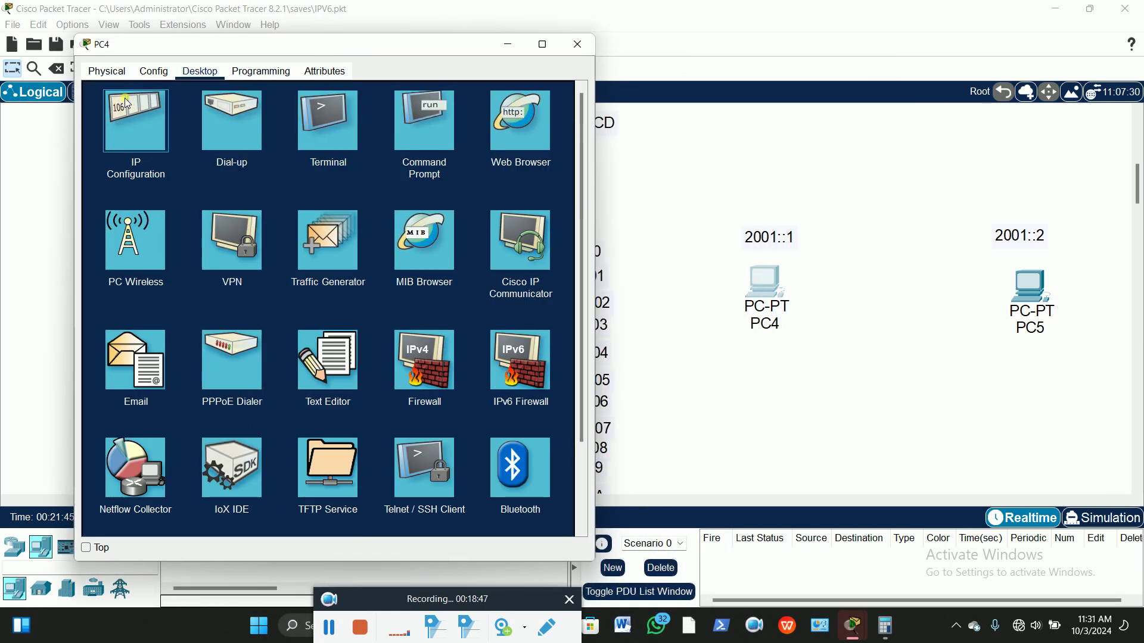
click(126, 103)
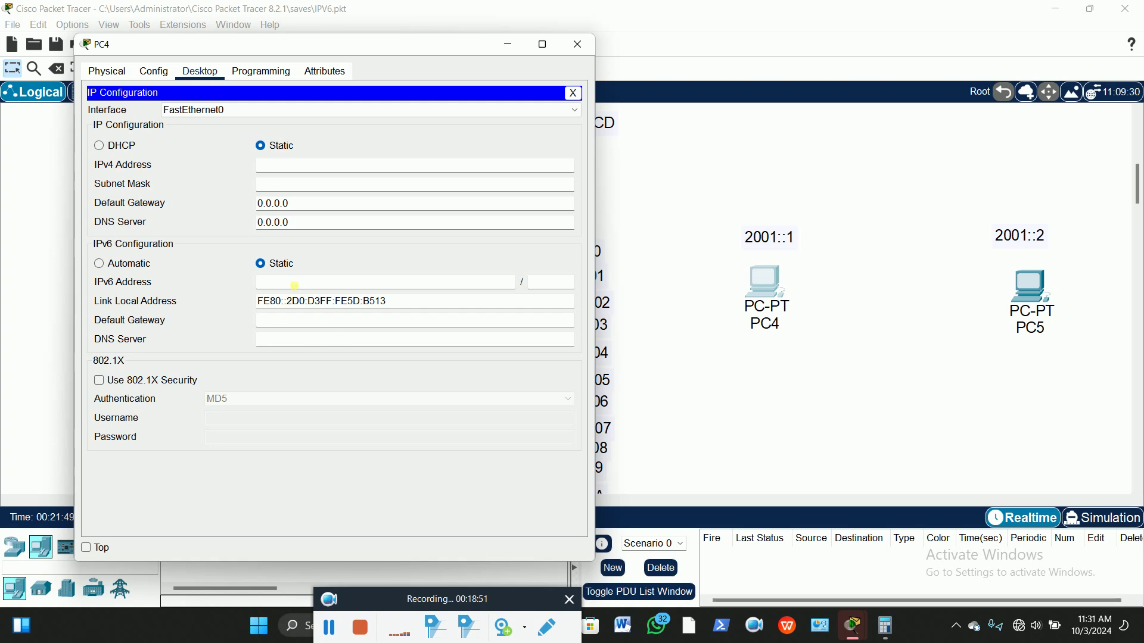
click(322, 282)
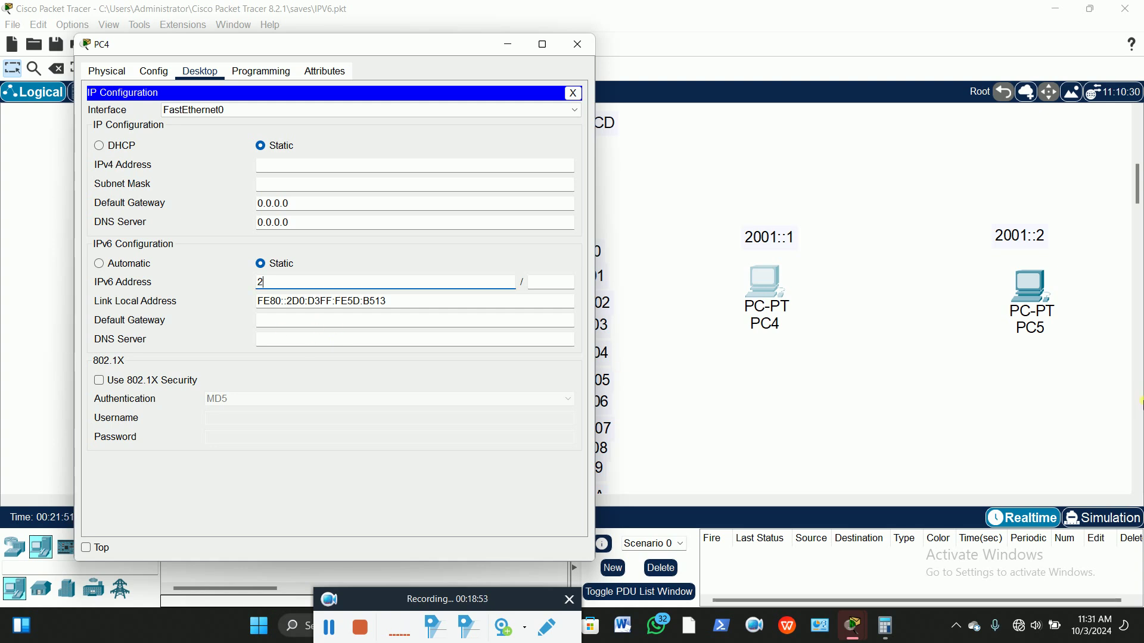
text(2001::1)
key(Tab)
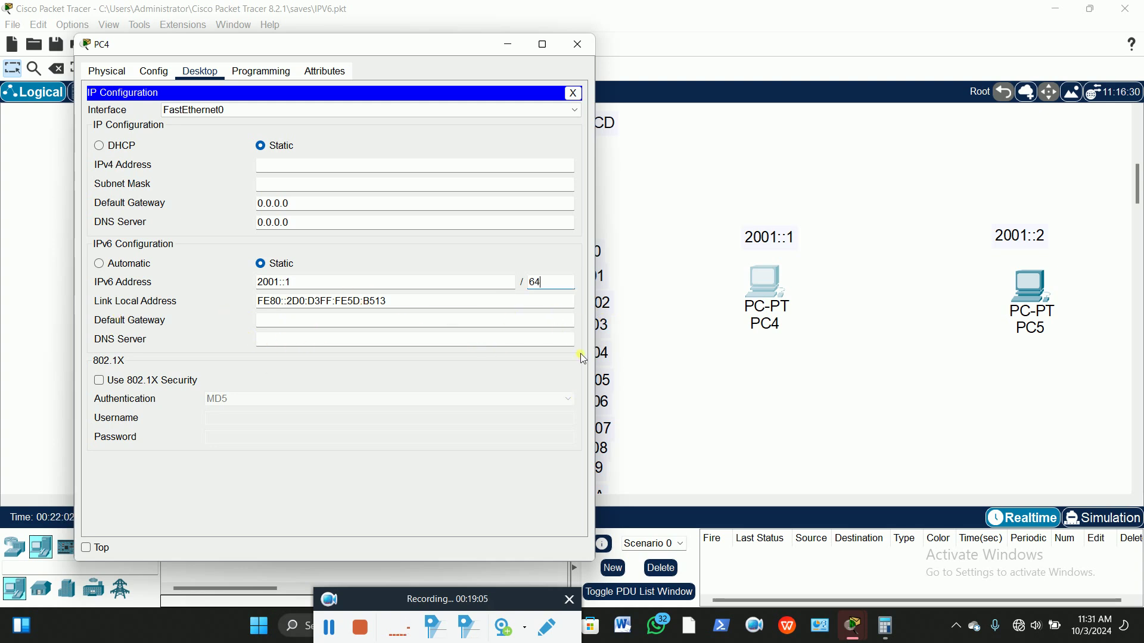
click(572, 93)
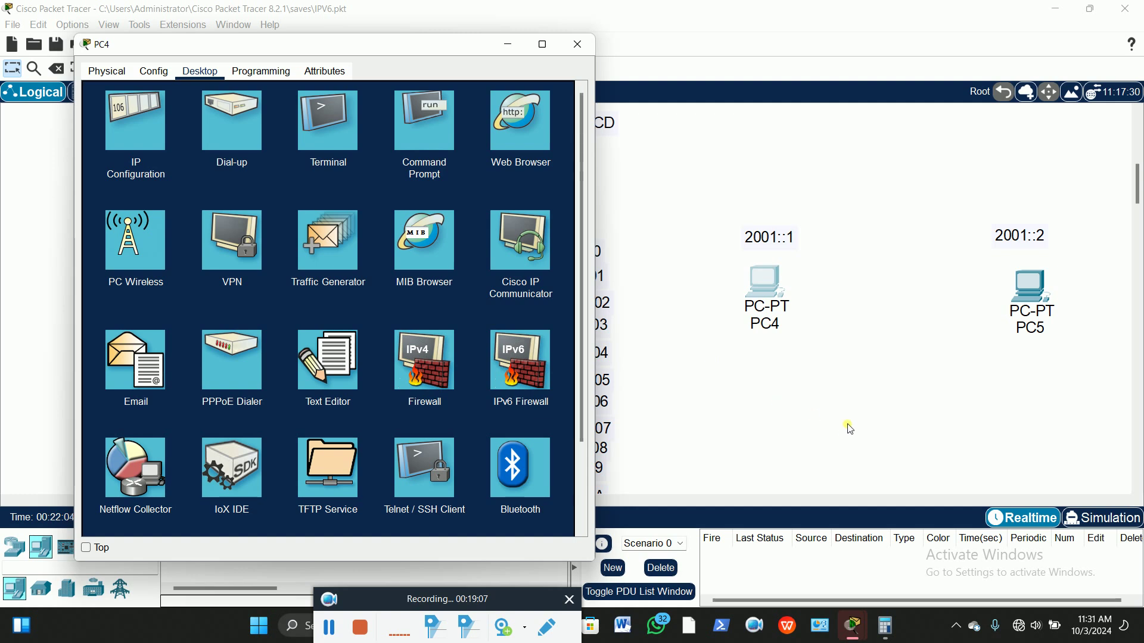
click(913, 397)
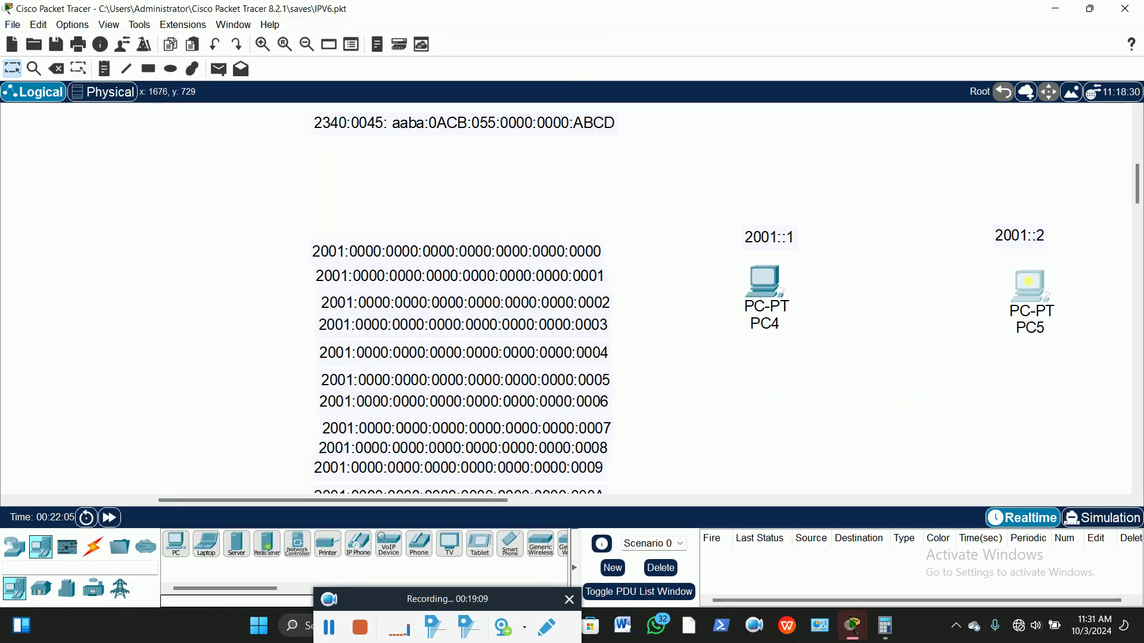
Step: Assign PC5 the static IPv6 address 2001::2 with prefix length 64
click(1030, 289)
click(526, 117)
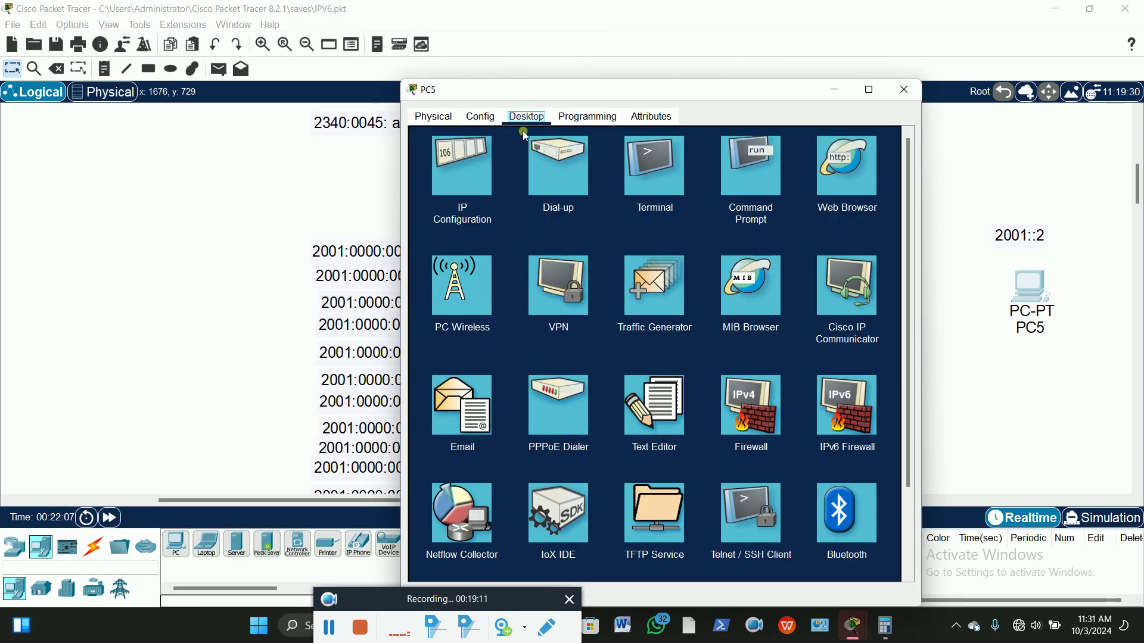
click(476, 156)
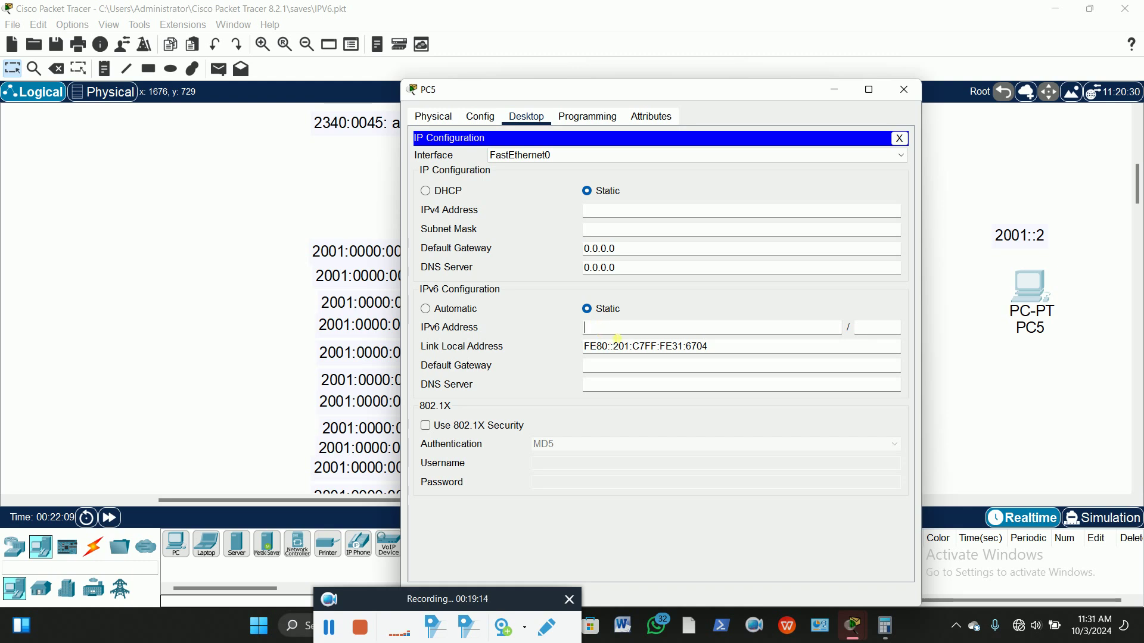
click(598, 329)
text(2001)
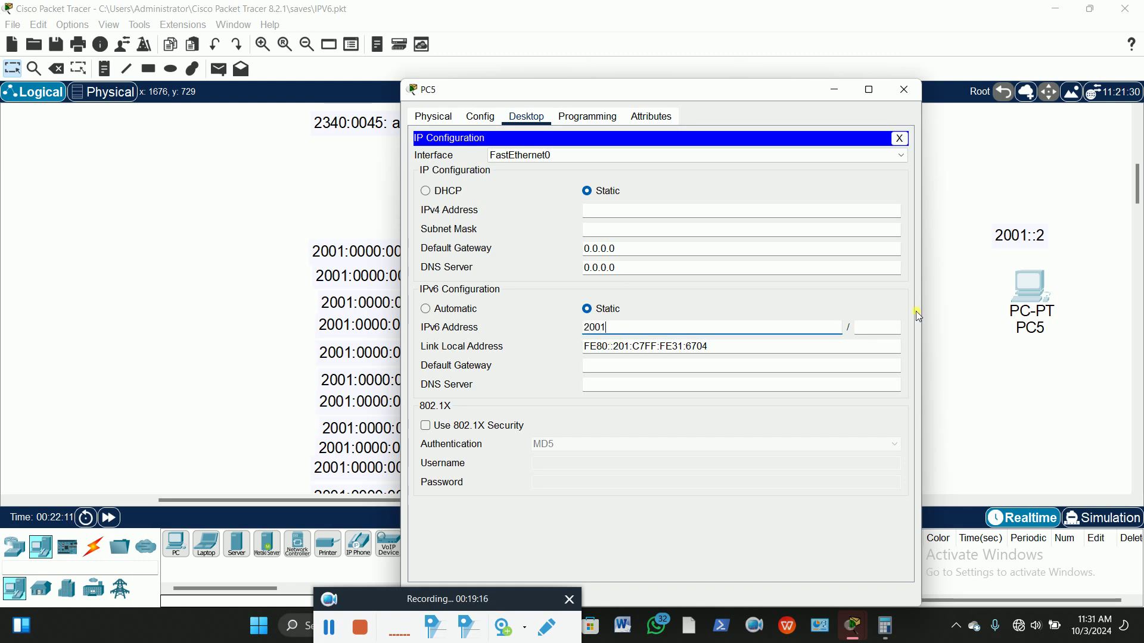
text(::2)
click(891, 334)
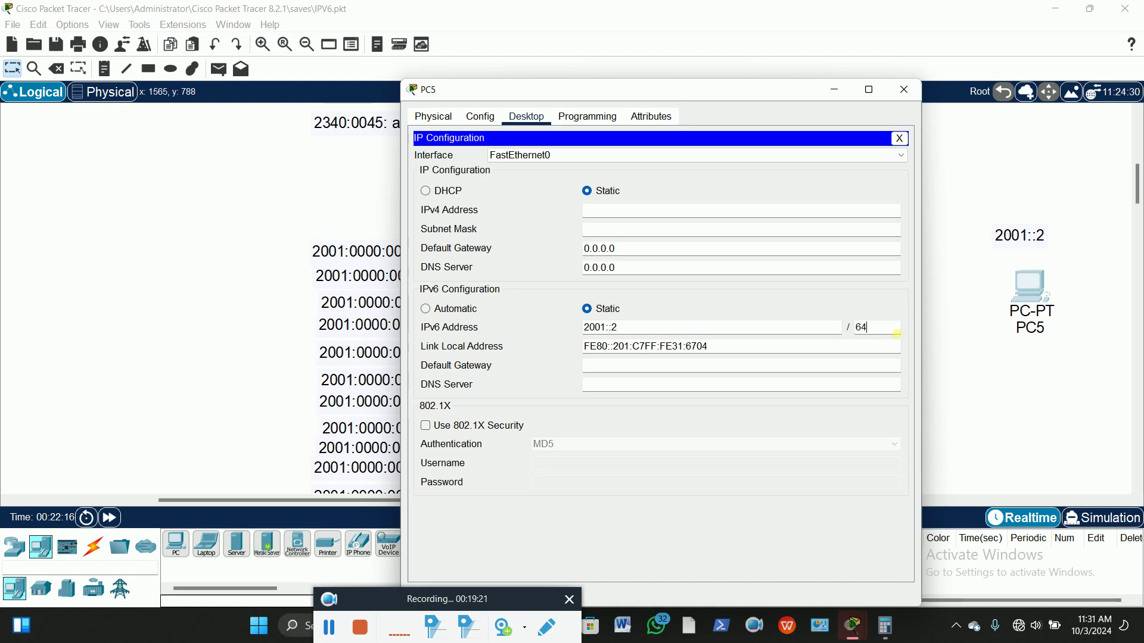
click(901, 138)
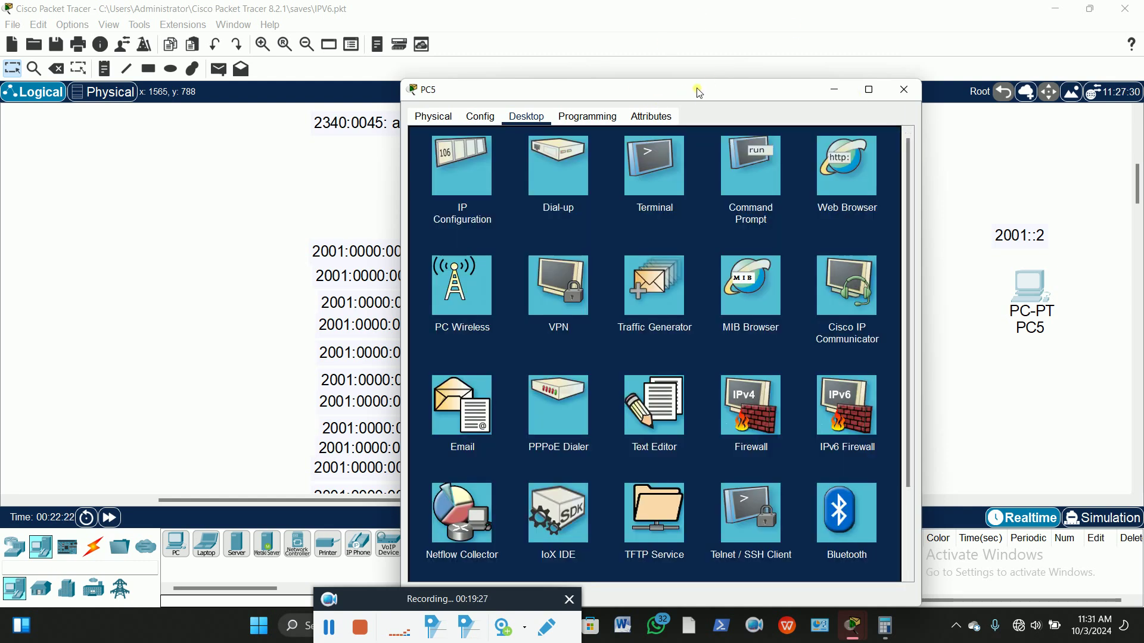
drag(722, 91, 449, 66)
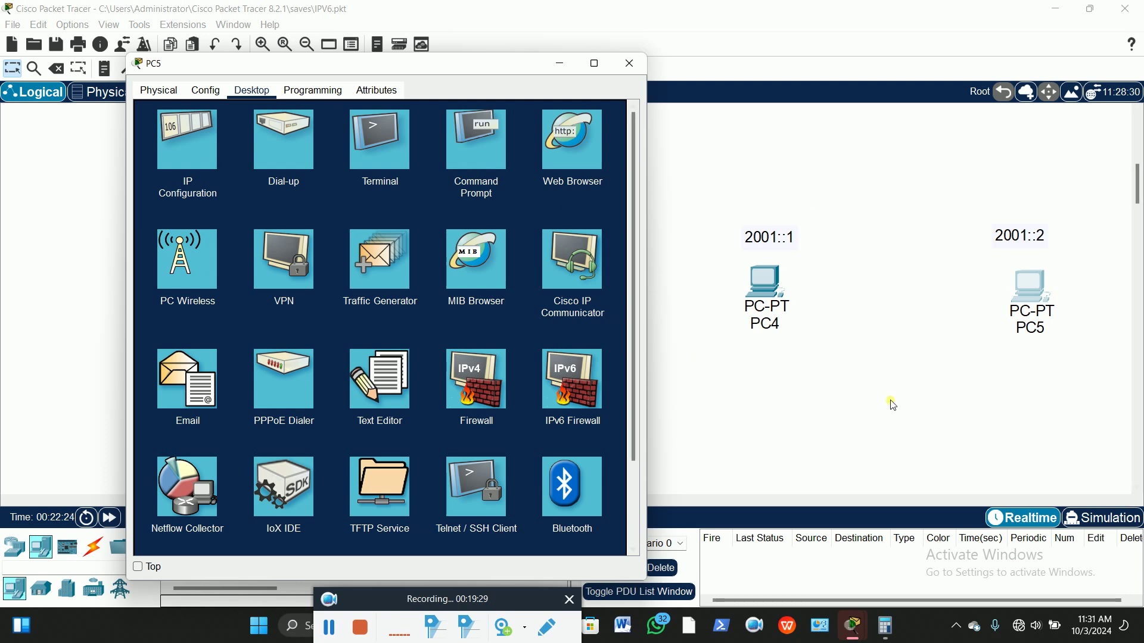
click(910, 370)
Step: Connect PC4's FastEthernet0 port to PC5's FastEthernet0 port with a copper cross-over cable
click(94, 546)
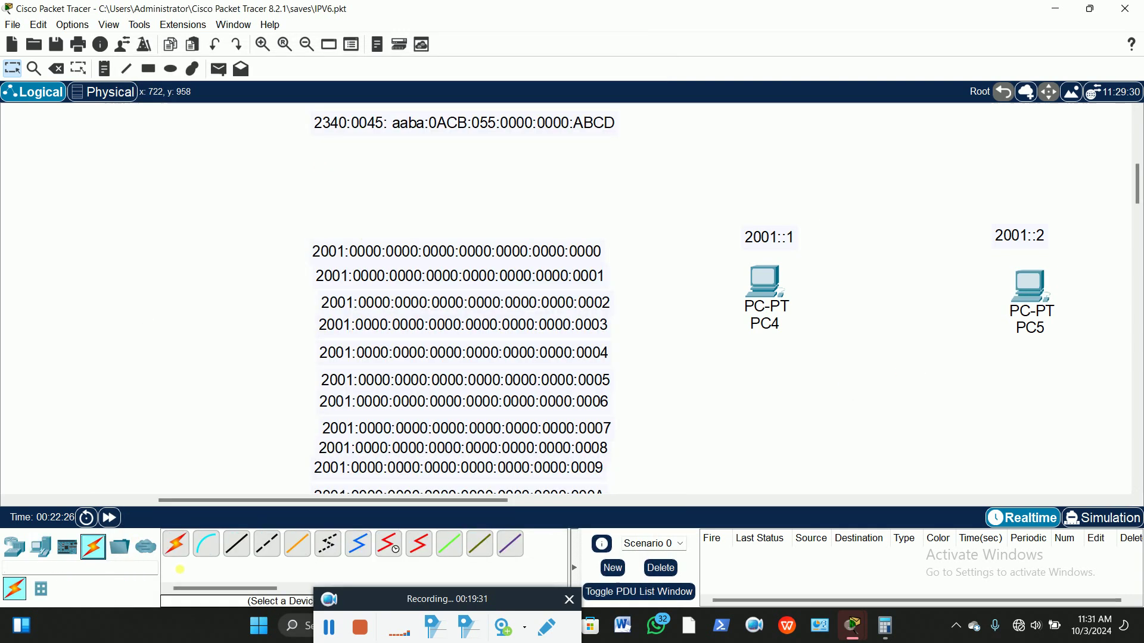
click(269, 554)
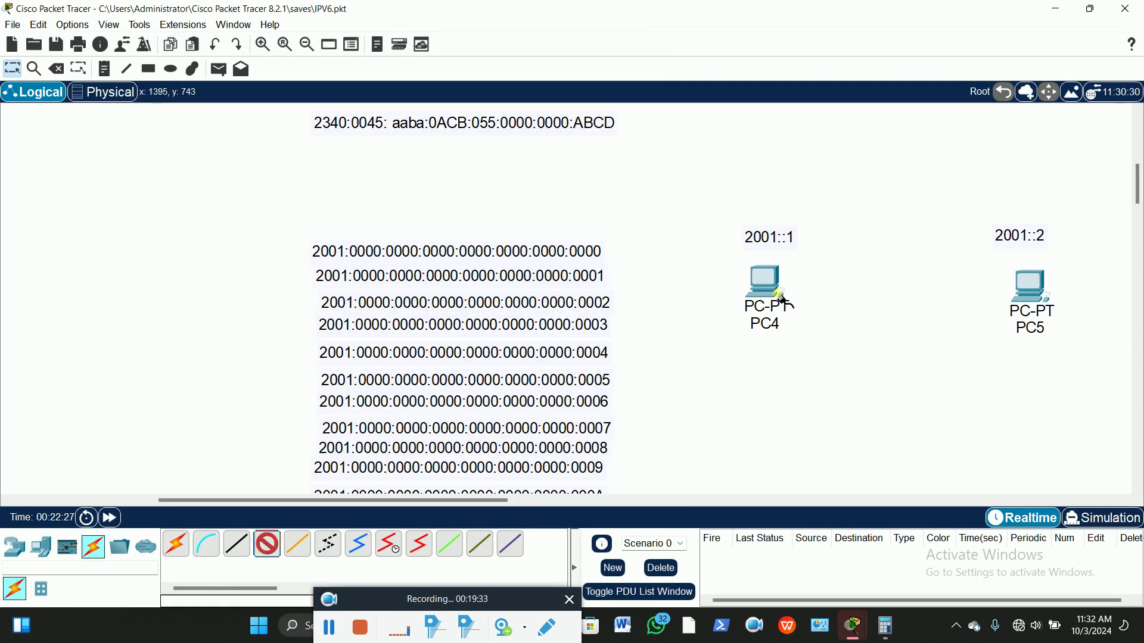
click(768, 282)
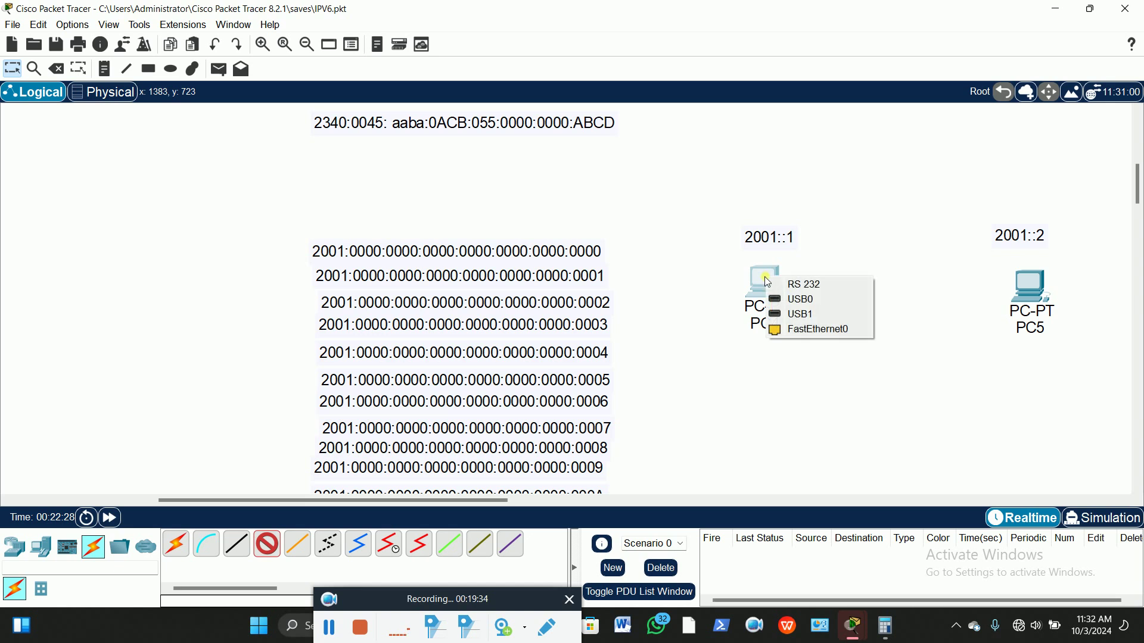
click(821, 329)
click(1034, 283)
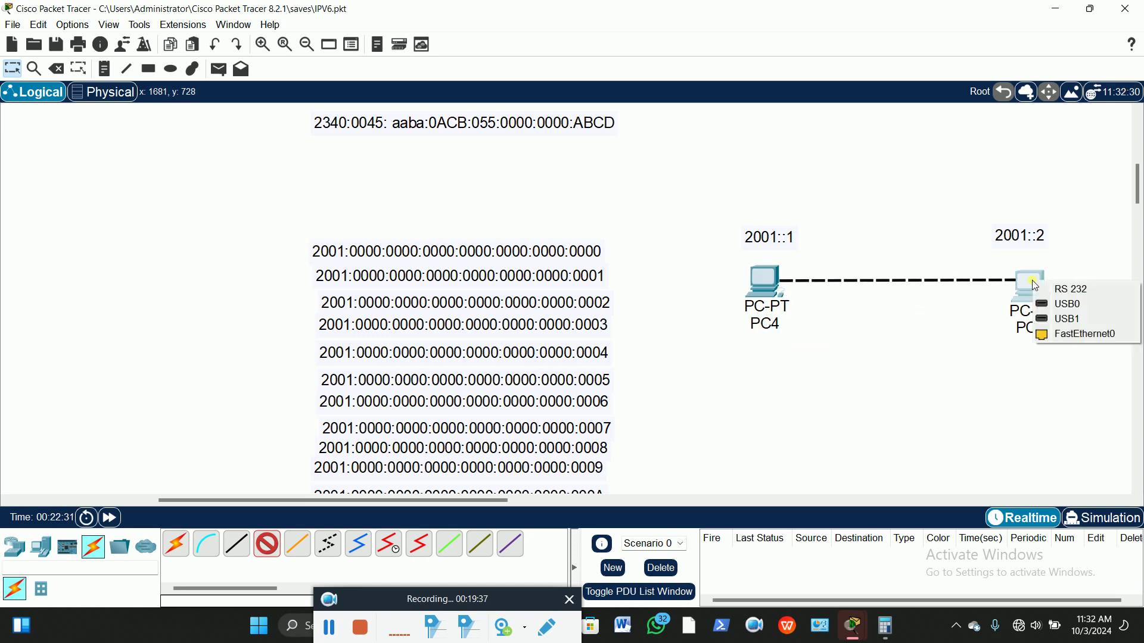
click(1061, 333)
Step: Shift PC4 slightly down and reposition the 2001::1 and 2001::2 notes directly above their PCs
drag(770, 285, 769, 292)
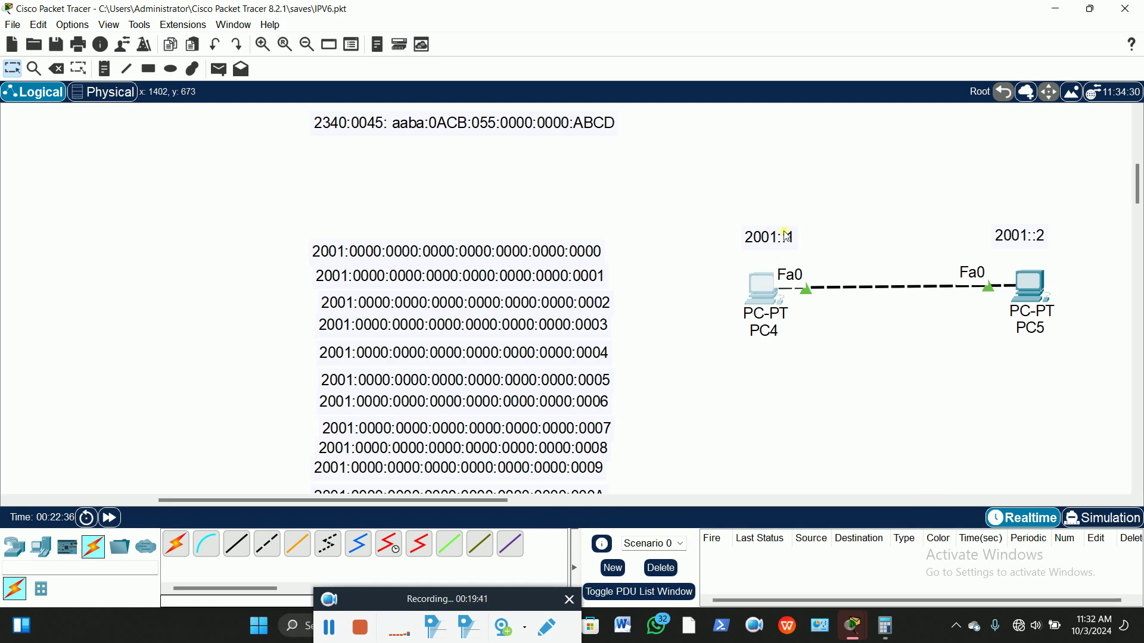
drag(787, 238, 778, 249)
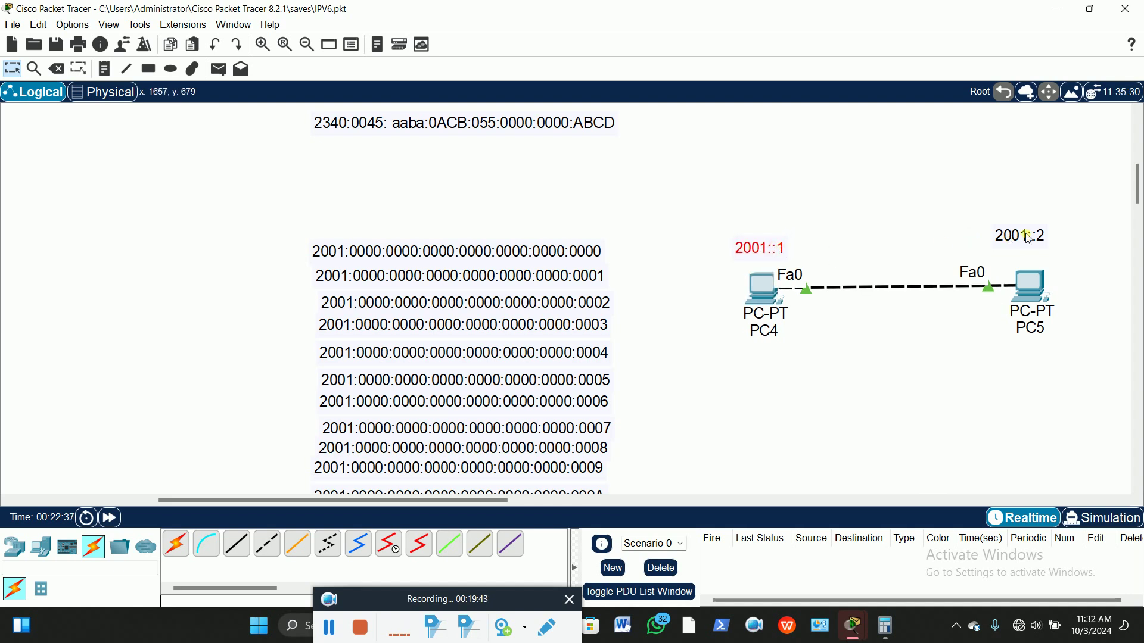
drag(1027, 238, 1043, 245)
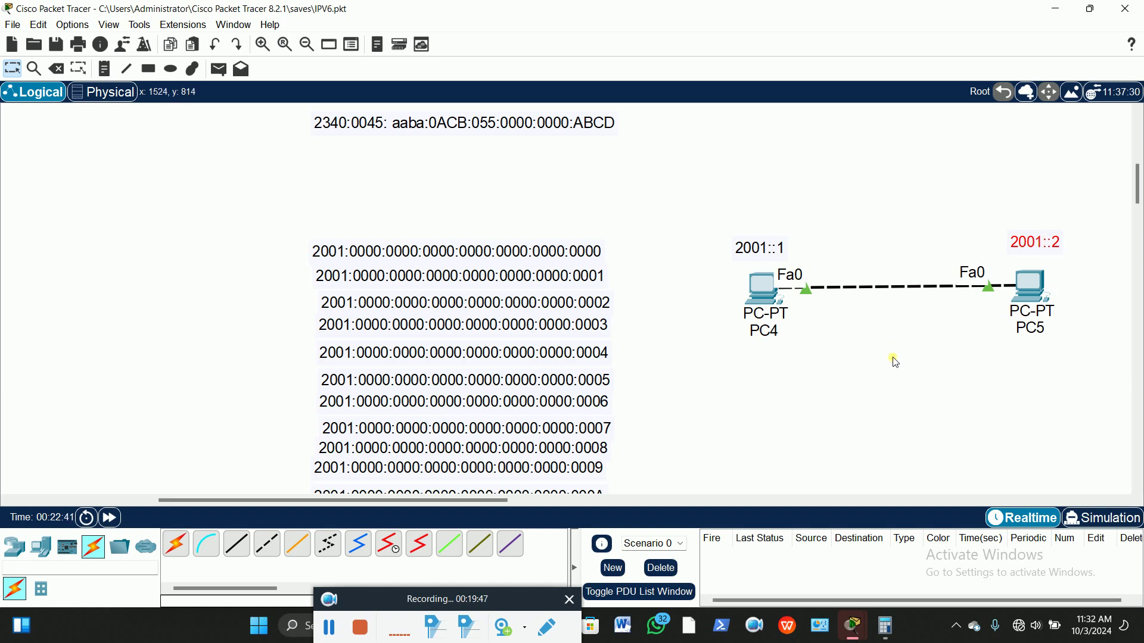
click(849, 402)
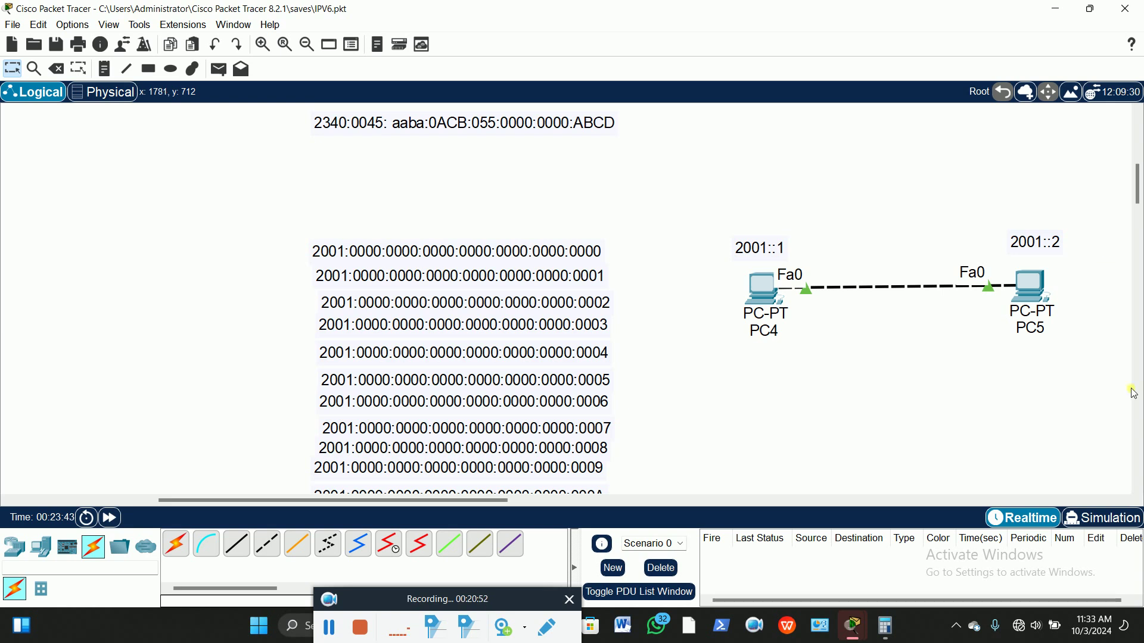
Step: Ping 2001::2 from PC4's command prompt and highlight the replies
click(877, 358)
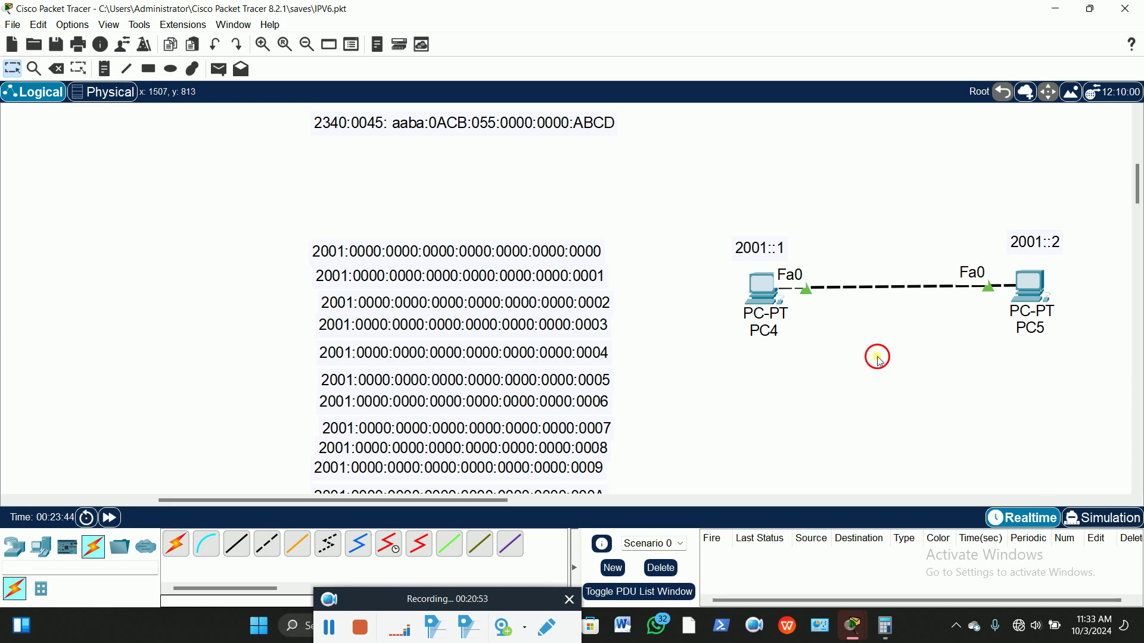
click(766, 307)
click(412, 105)
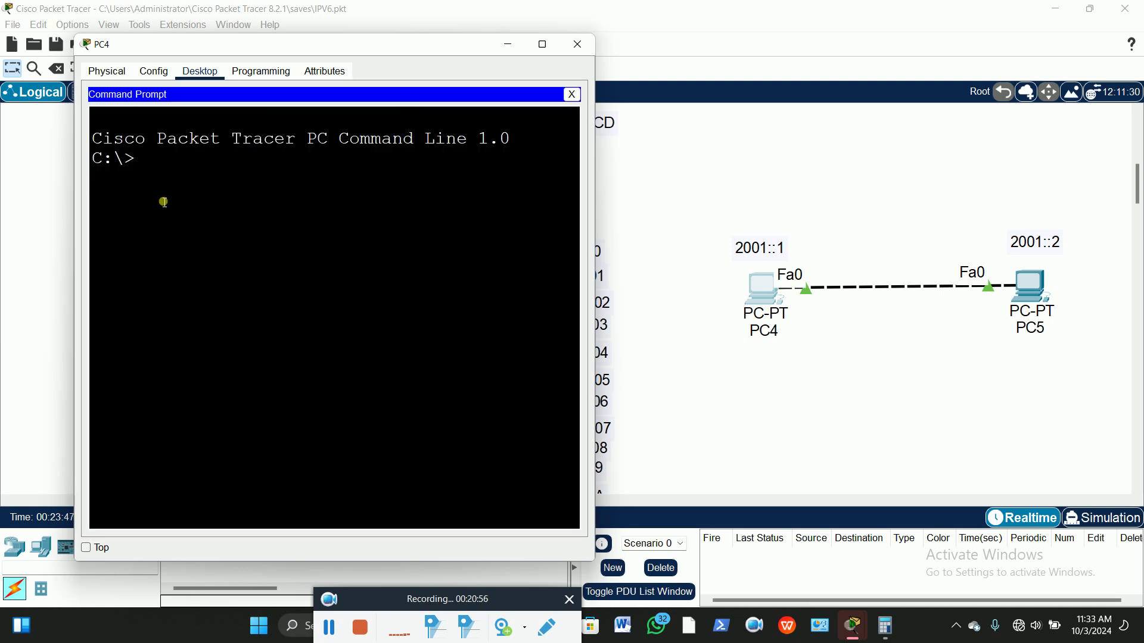
text(PING)
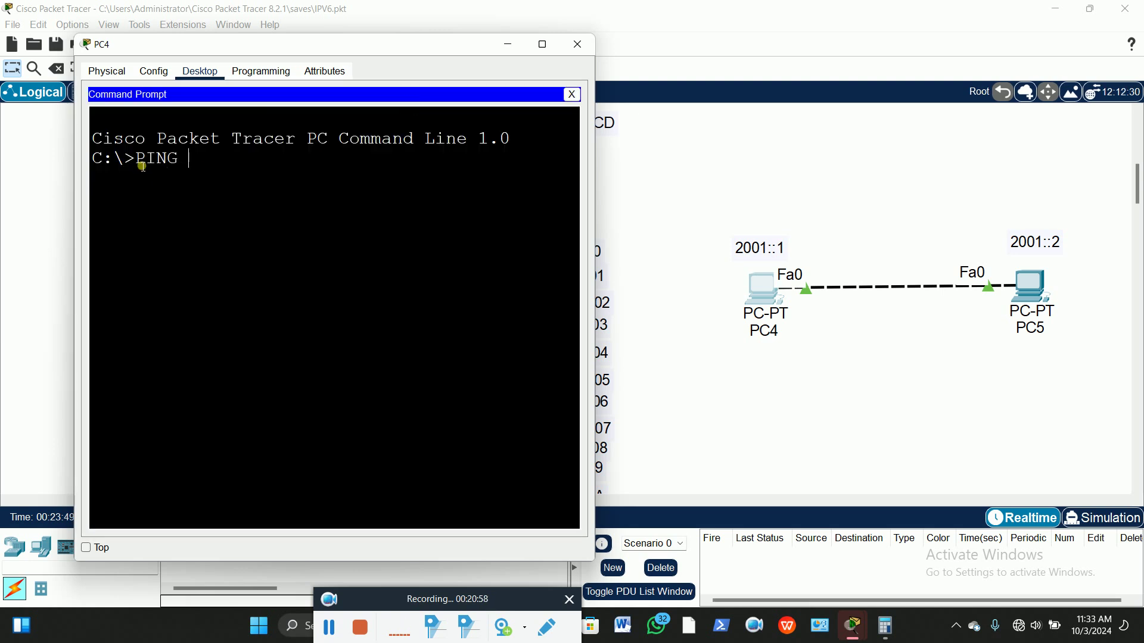
key(BackSpace)
key(BackSpace)
key(BackSpace)
key(BackSpace)
key(BackSpace)
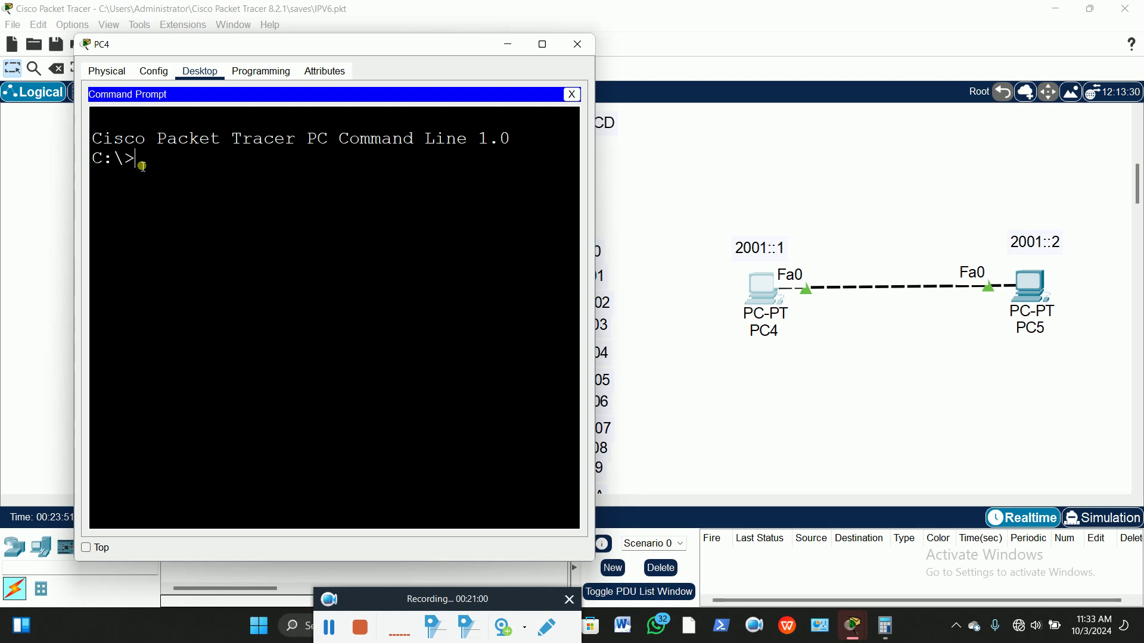
text(ping 2001::2)
key(Return)
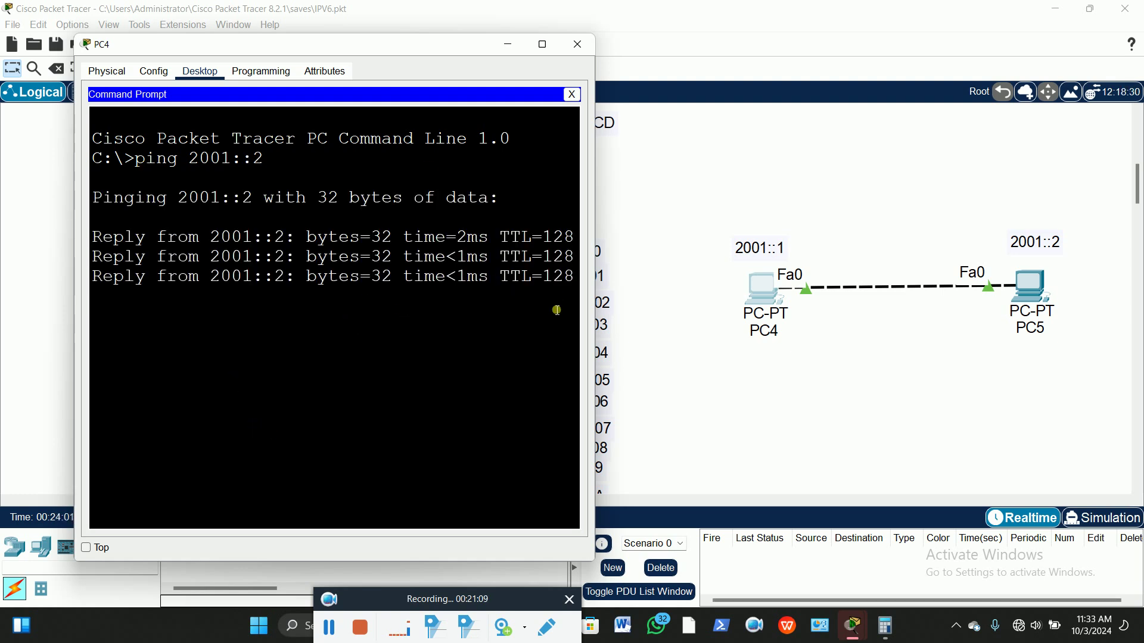
drag(96, 239, 569, 347)
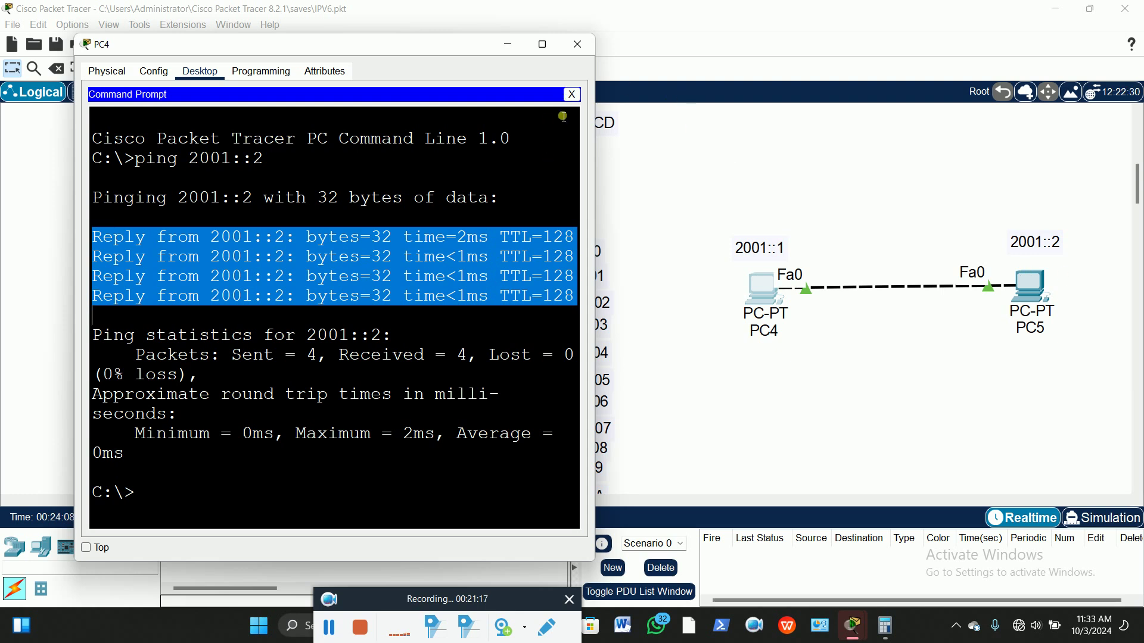
Step: Change PC4's static IPv6 address to 2001::A and close its configuration window
click(571, 94)
click(135, 121)
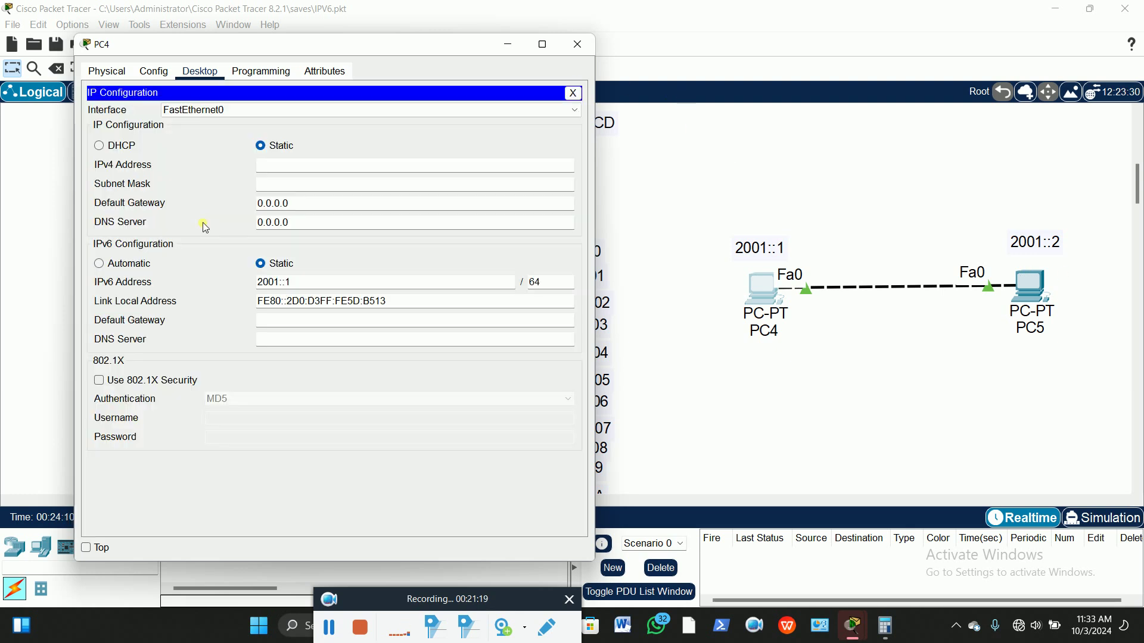
click(300, 285)
click(572, 94)
click(577, 44)
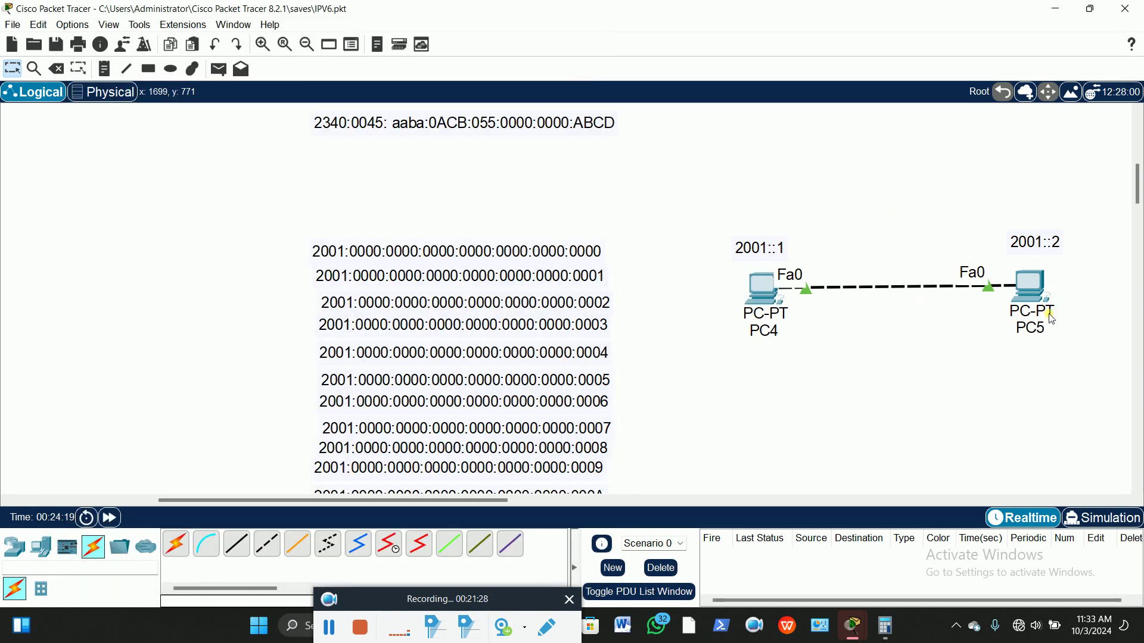
Step: Ping 2001::A from PC5's command prompt and close the PC5 window
click(1031, 285)
click(472, 145)
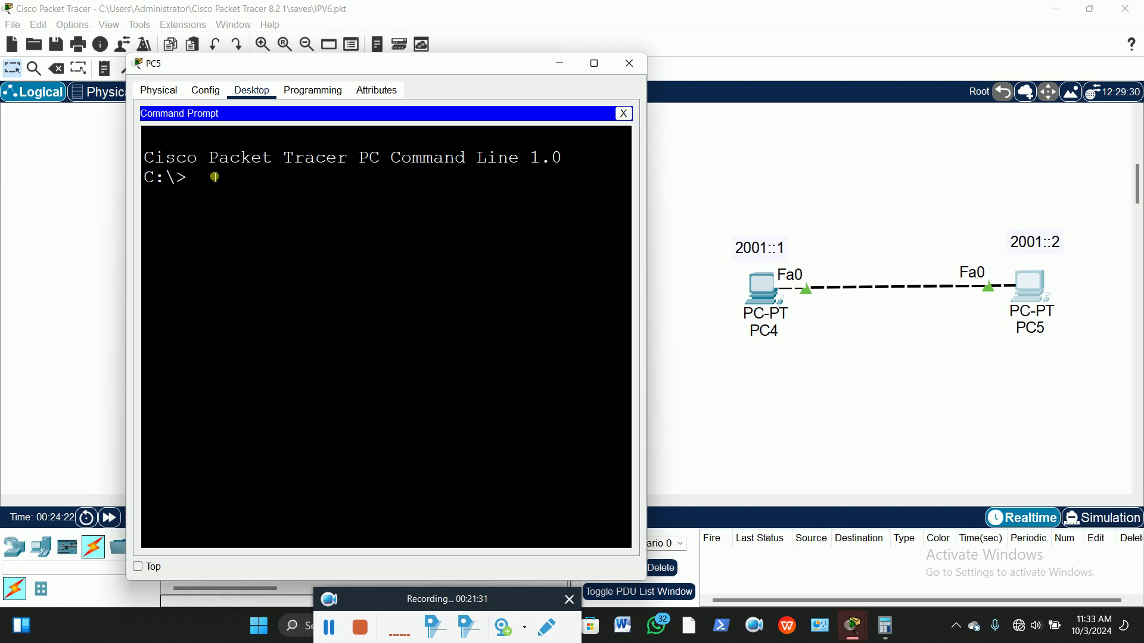
text(PING 2001:)
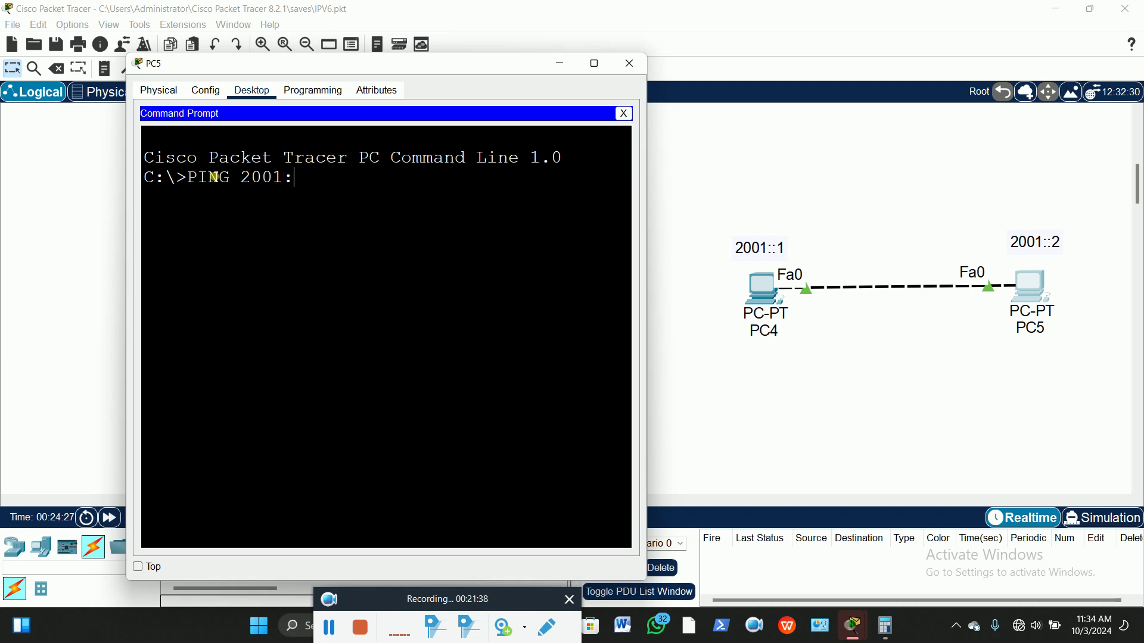
text(:A)
key(Return)
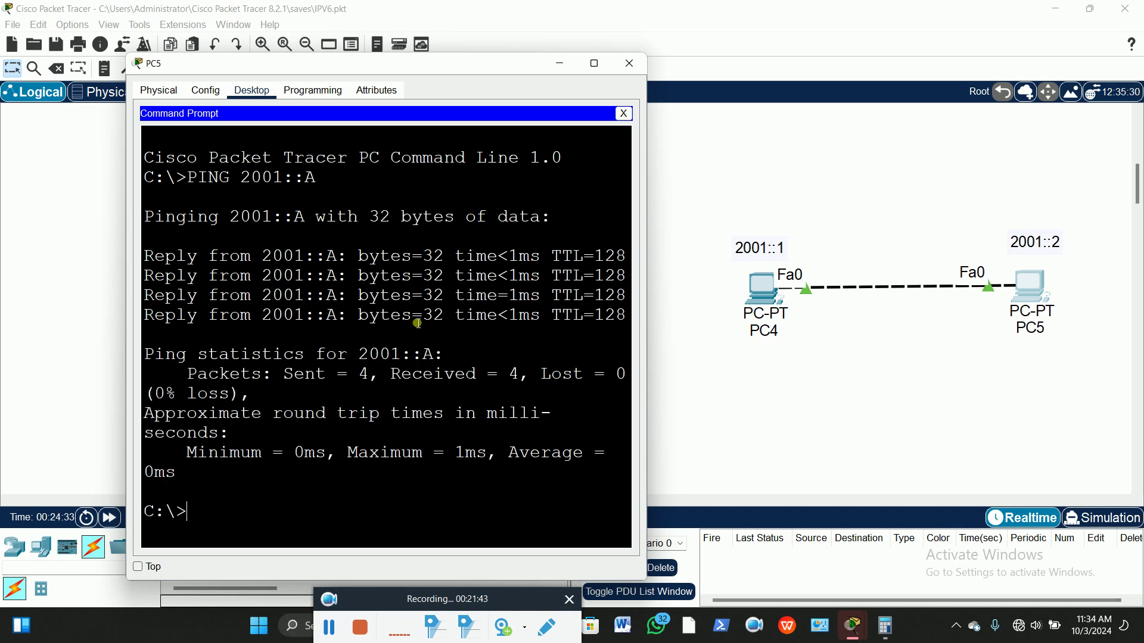
click(631, 62)
Step: Move PC4, PC5 and their address notes up together, and gather the 2340:0045 example notes closer to one another
scroll(661, 322, down, 3)
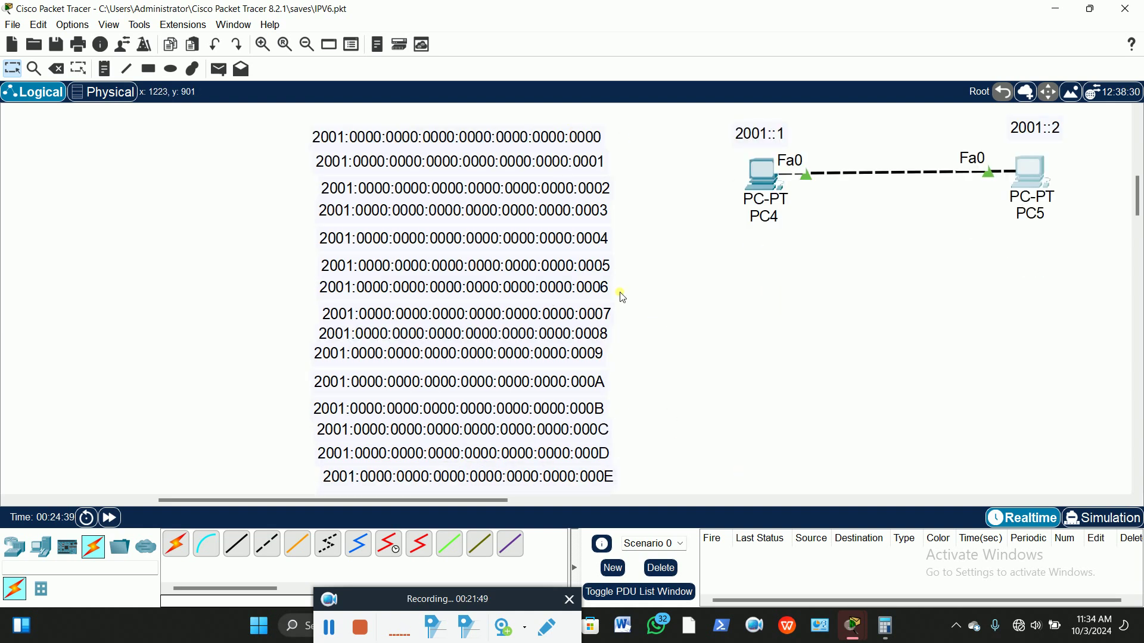
scroll(696, 442, down, 4)
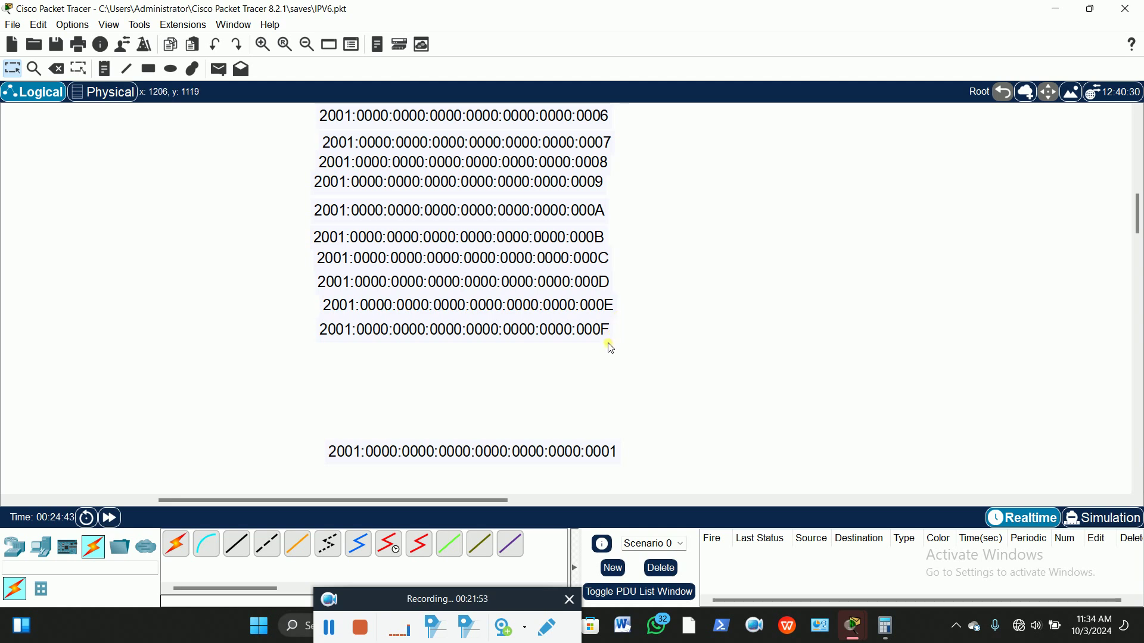
scroll(607, 340, up, 1)
scroll(606, 316, up, 5)
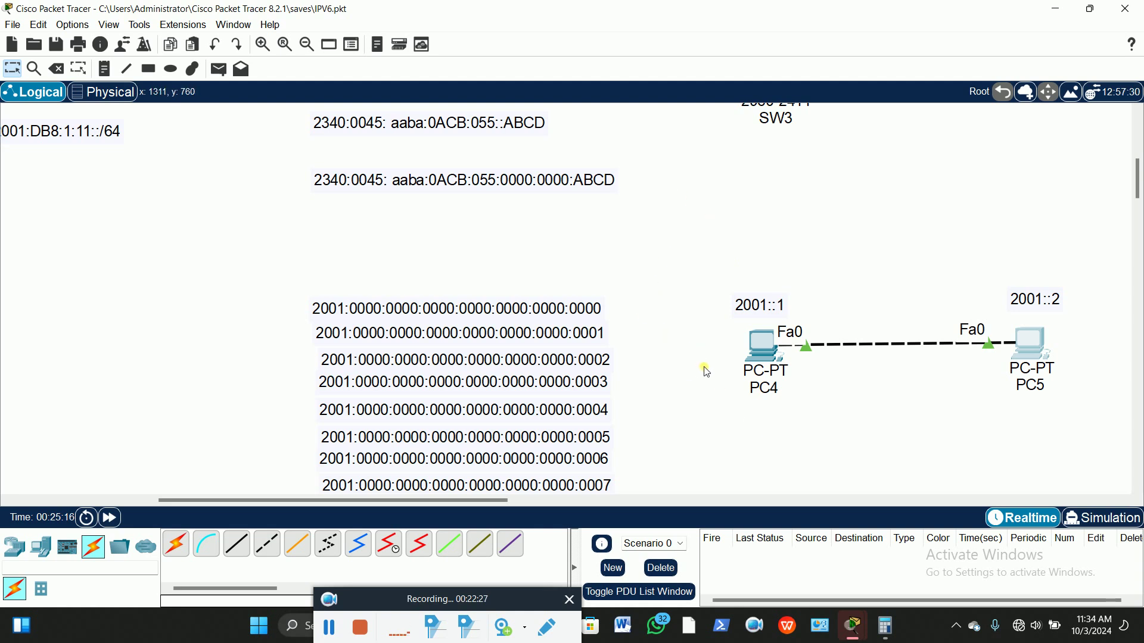
drag(707, 242, 1105, 320)
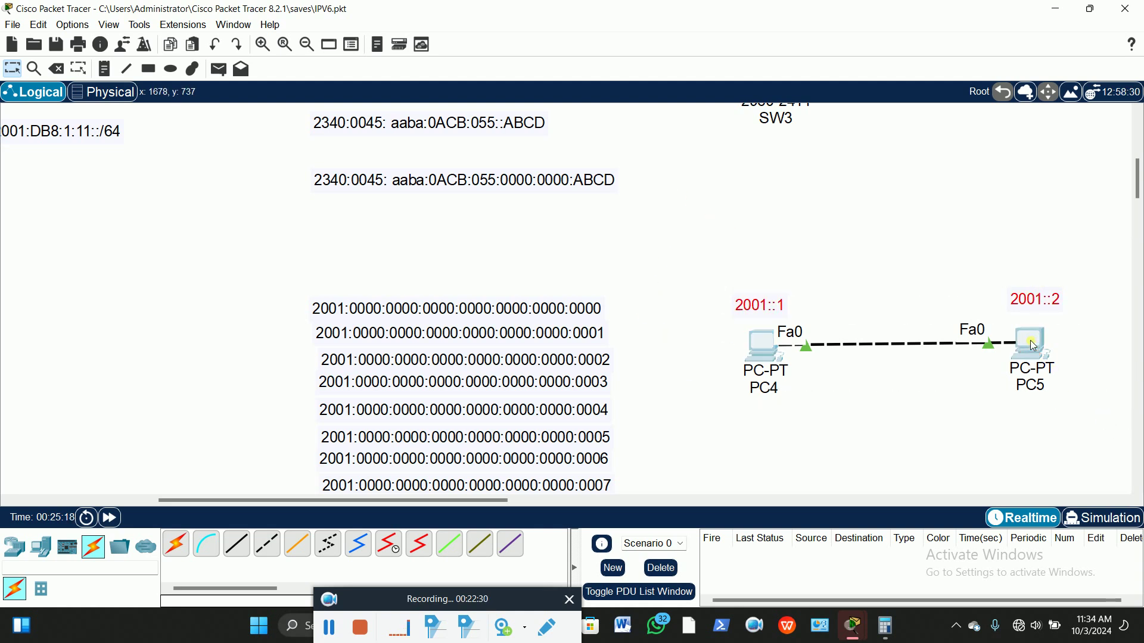
drag(1033, 346, 1037, 248)
scroll(745, 297, up, 4)
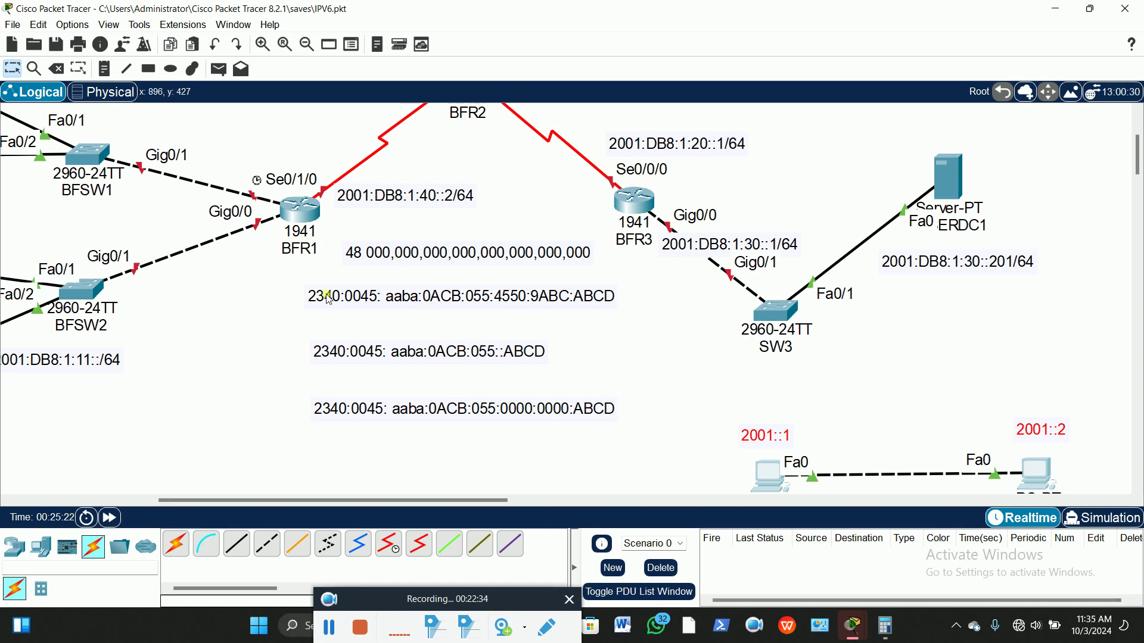
drag(329, 299, 328, 356)
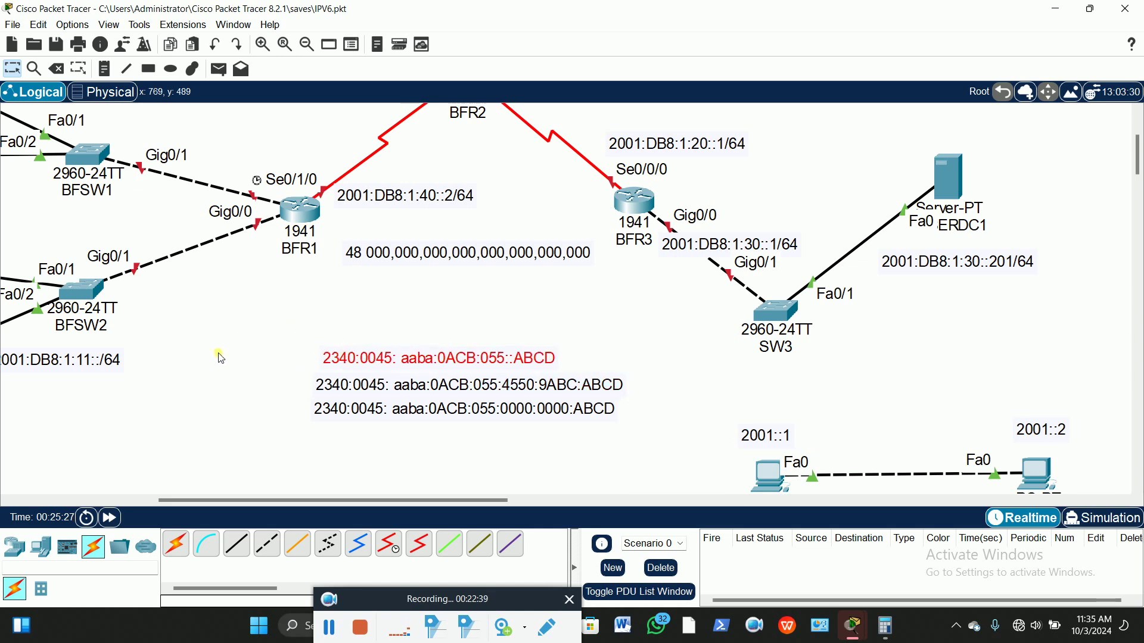
Step: Draw a yellow-filled (#ffff00) ellipse around the 2001:DB8:1:10::/64 network with PC0, PC2 and BFSW1
drag(199, 501, 132, 502)
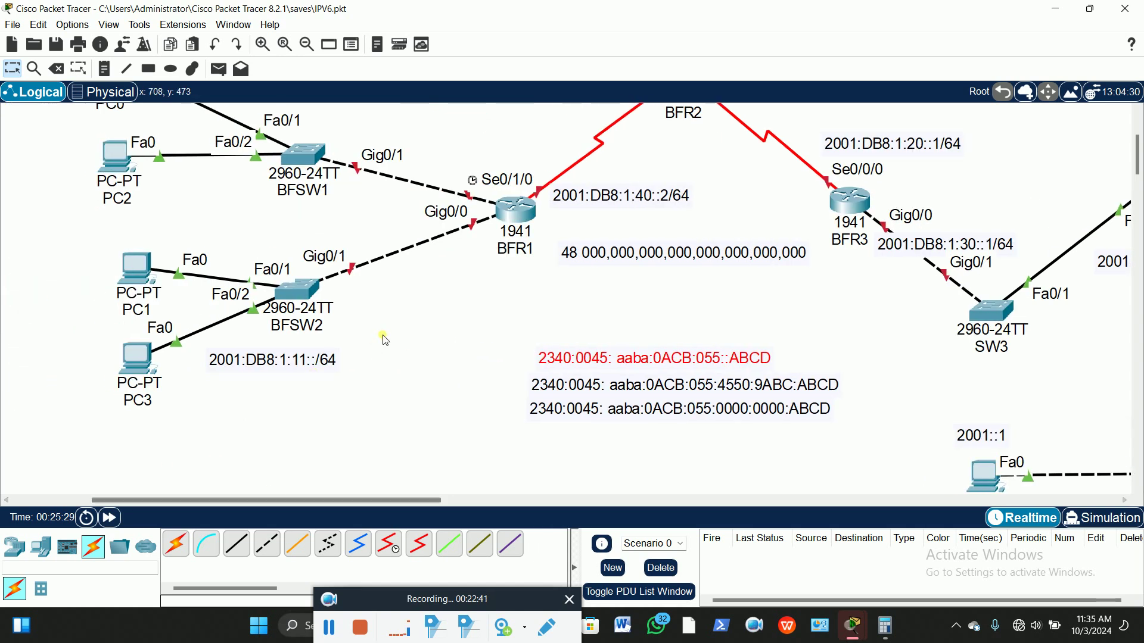
scroll(386, 340, up, 1)
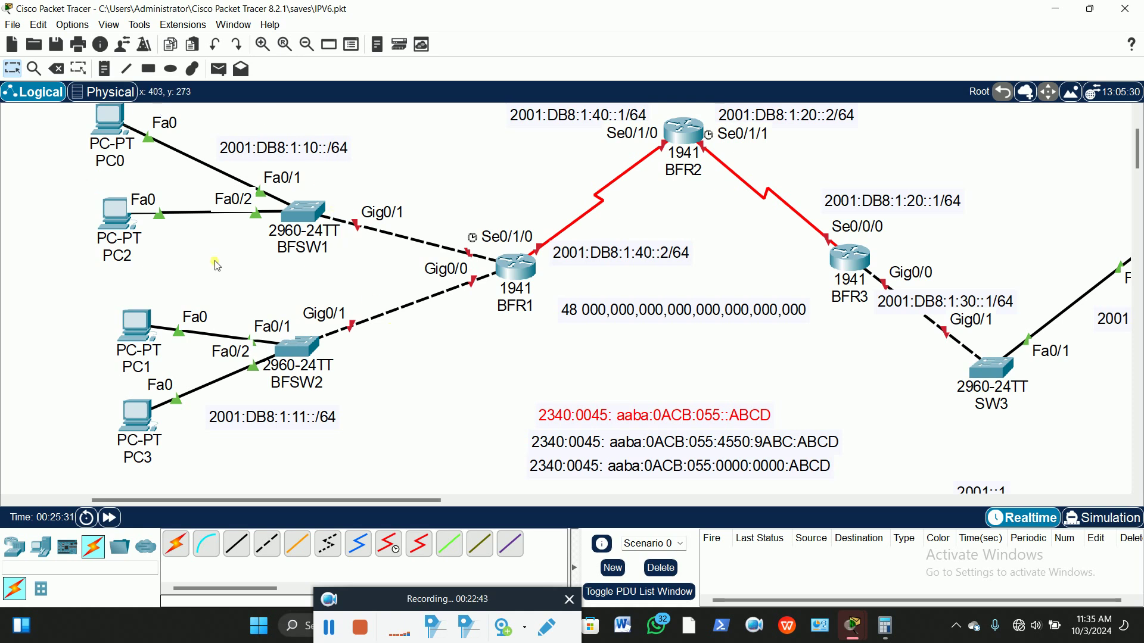
scroll(463, 201, up, 1)
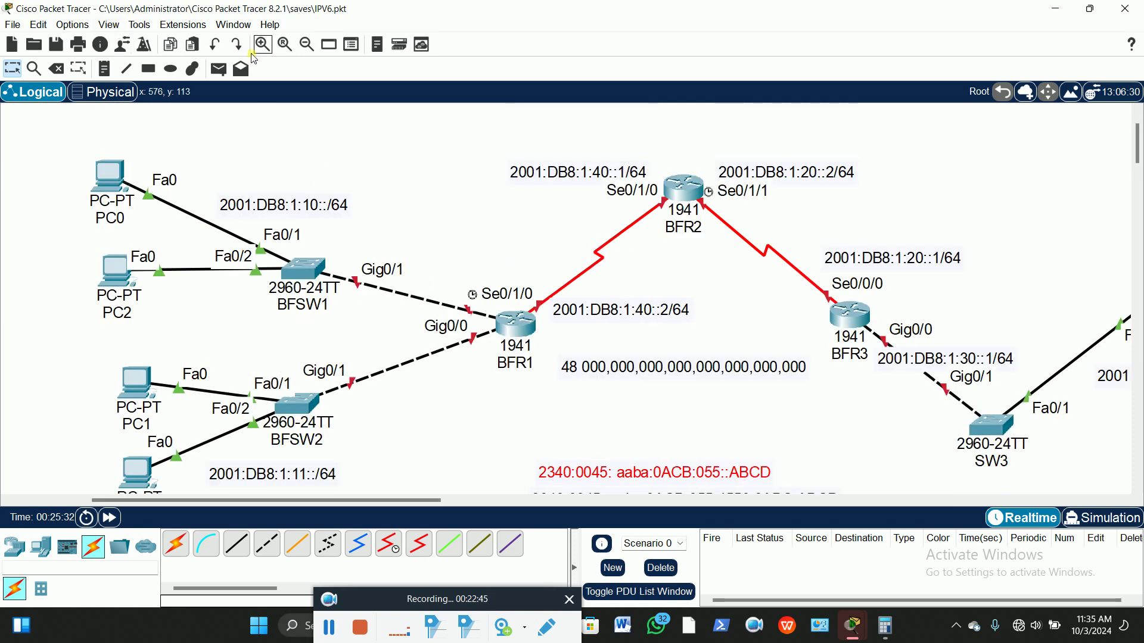
click(171, 68)
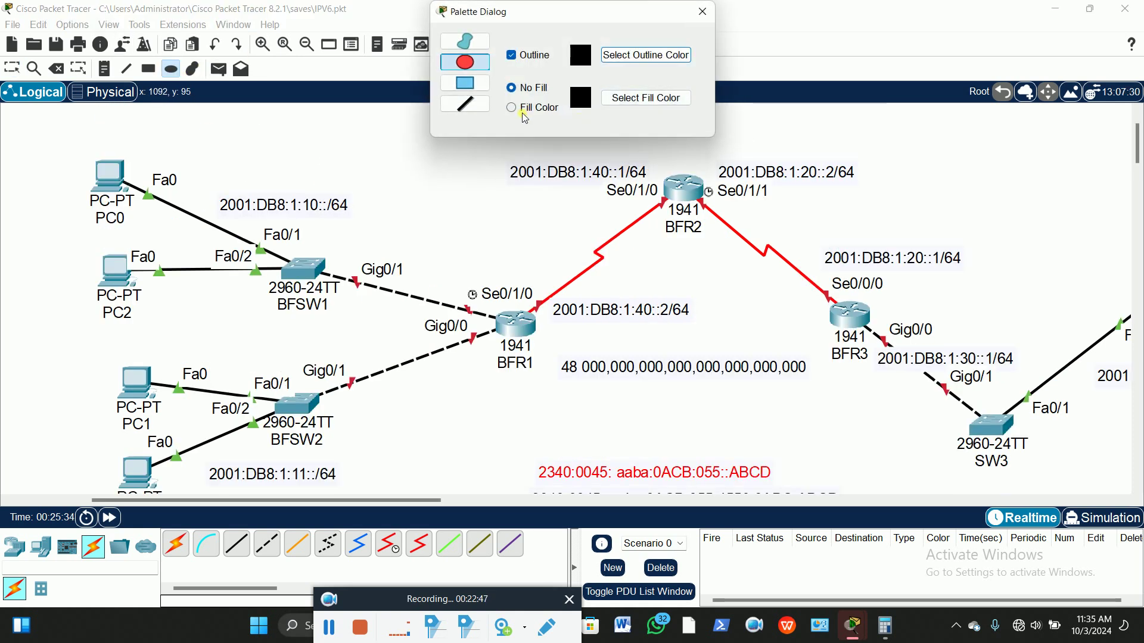
click(525, 111)
click(647, 101)
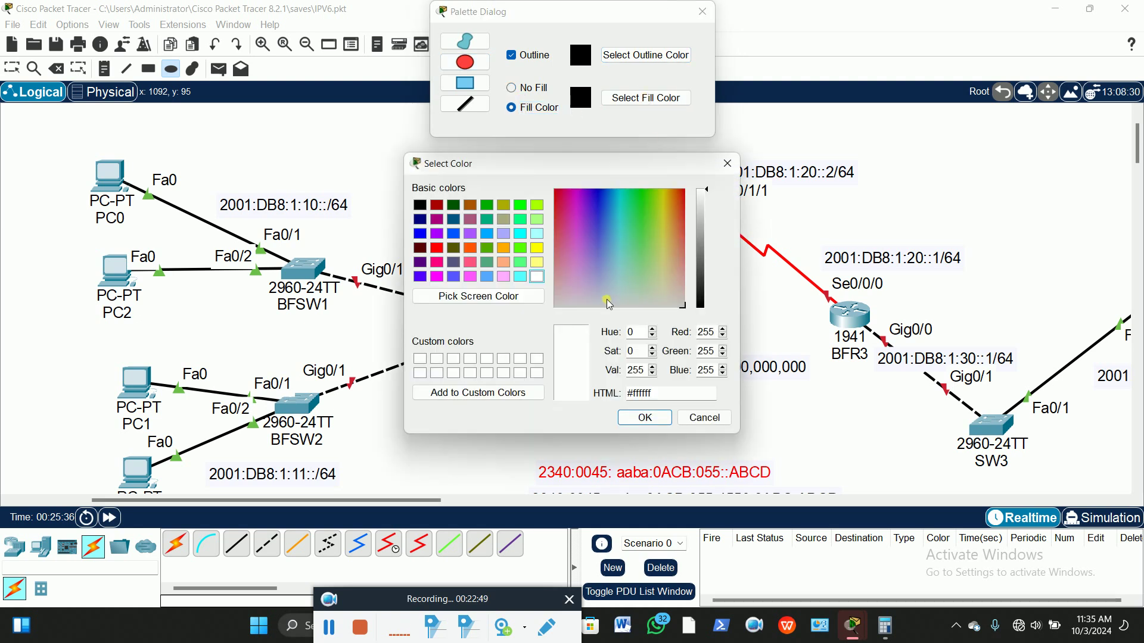
click(537, 248)
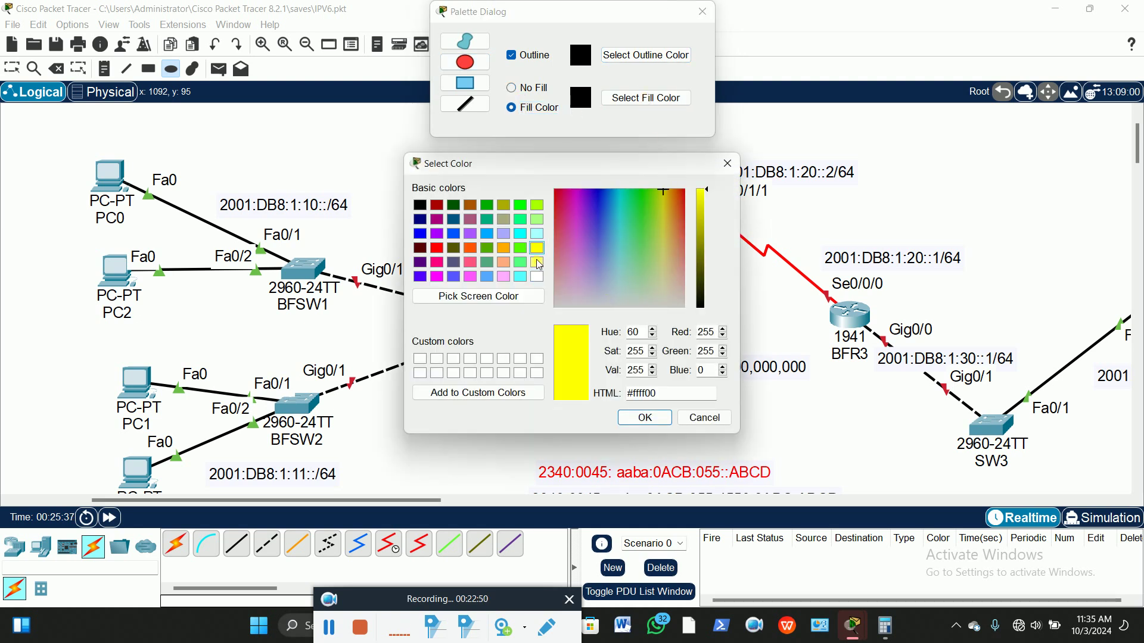
click(644, 418)
drag(24, 131, 503, 352)
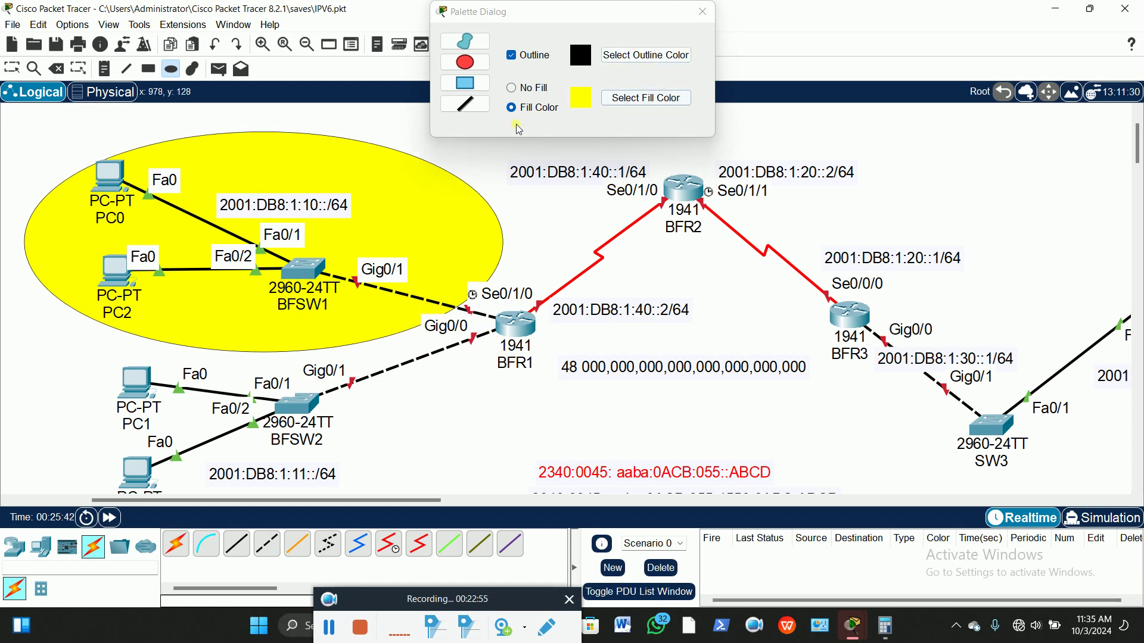
Step: Draw a light green-filled ellipse around the 2001:DB8:1:11::/64 network with PC1, PC3 and BFSW2
click(647, 97)
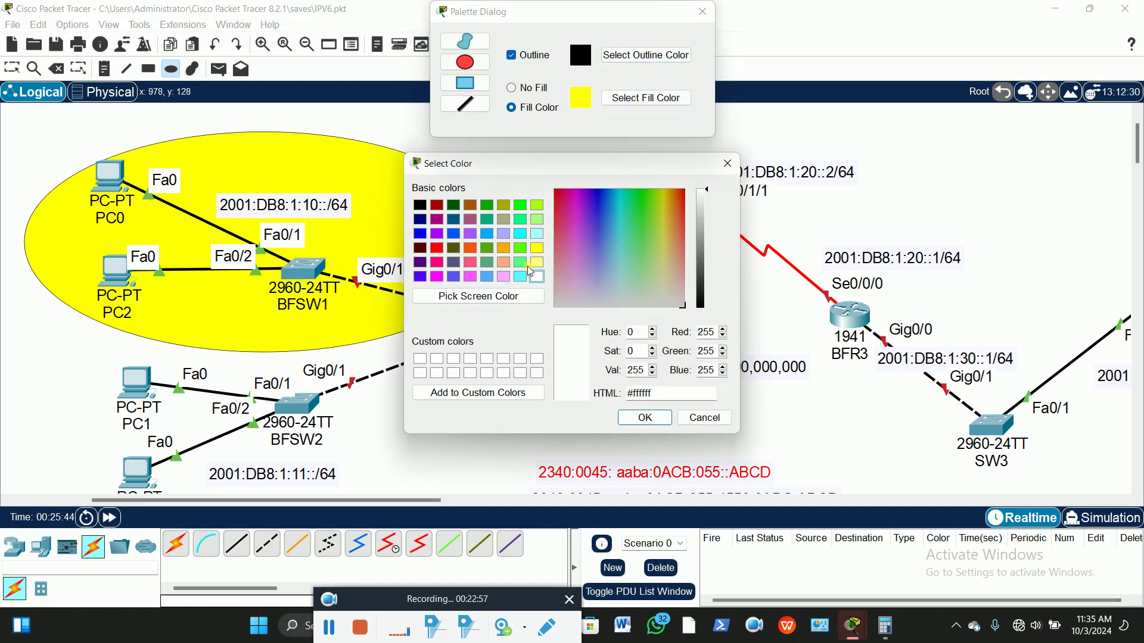
click(523, 264)
click(644, 417)
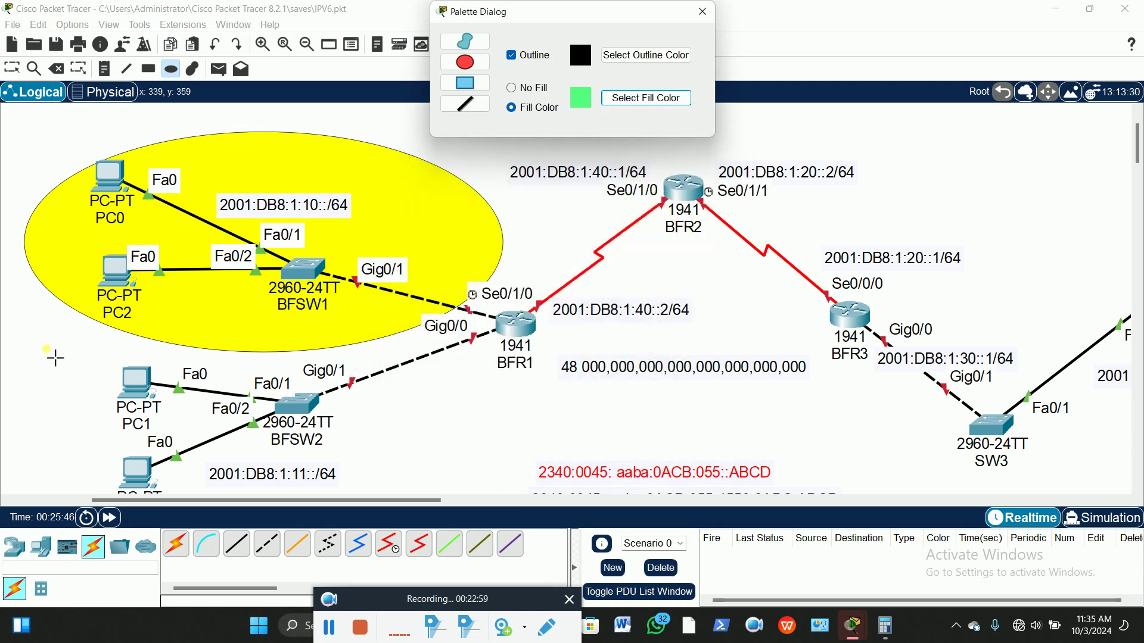
drag(55, 358, 506, 498)
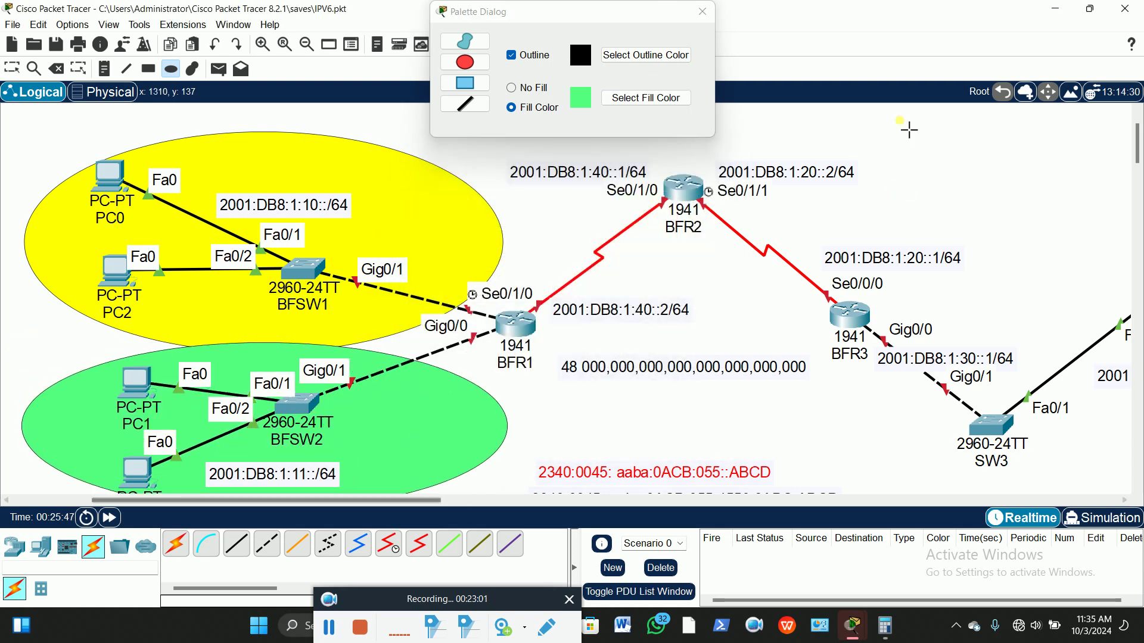
Step: Draw a pink-filled (#ffaaff) ellipse around the network with SW3 and the server, then close the drawing palette
drag(402, 500, 466, 506)
click(646, 97)
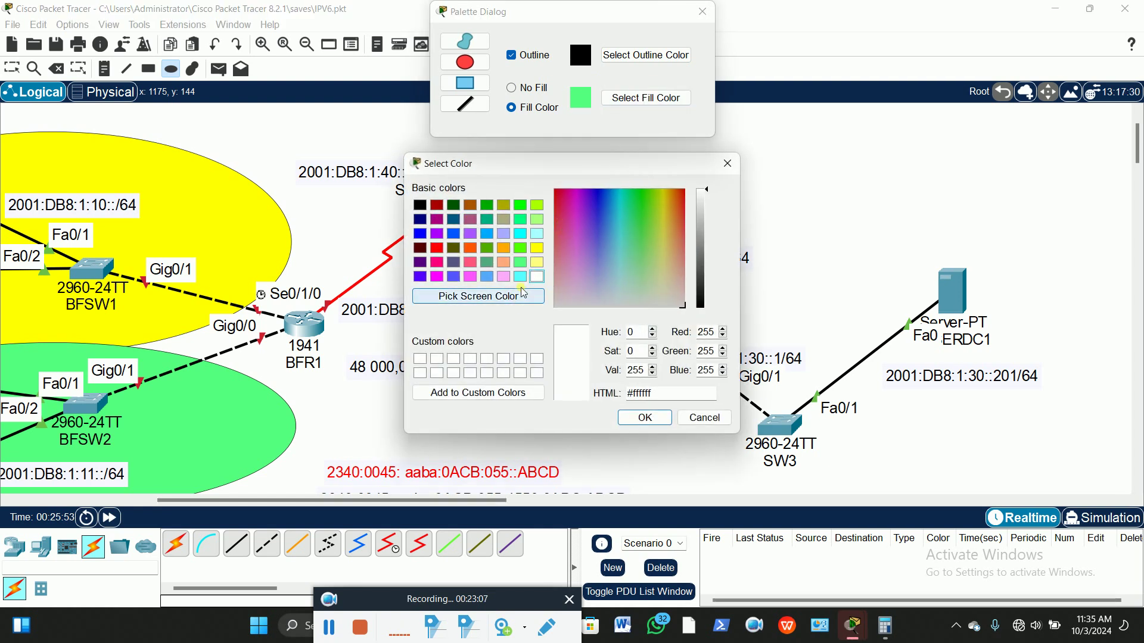
click(503, 277)
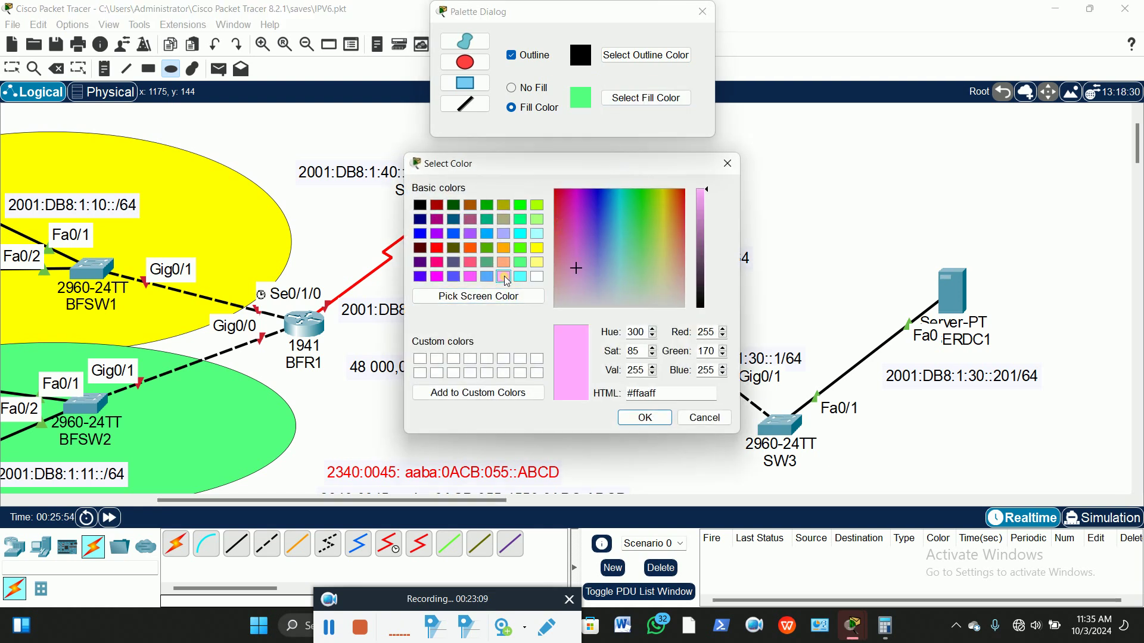
click(636, 421)
drag(1081, 212, 654, 490)
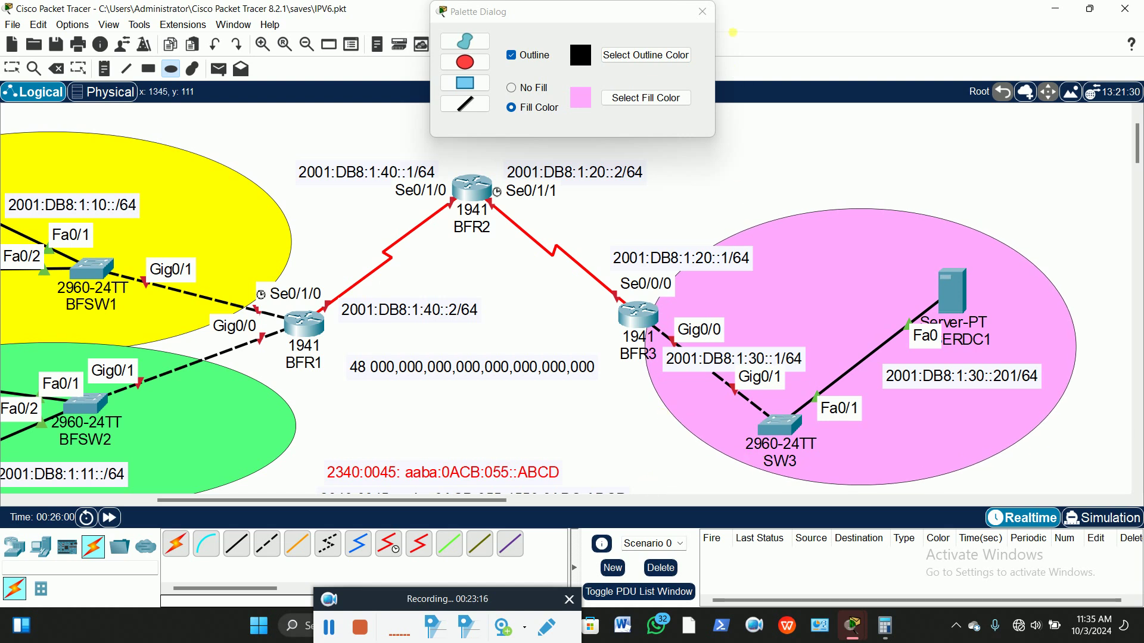
click(703, 11)
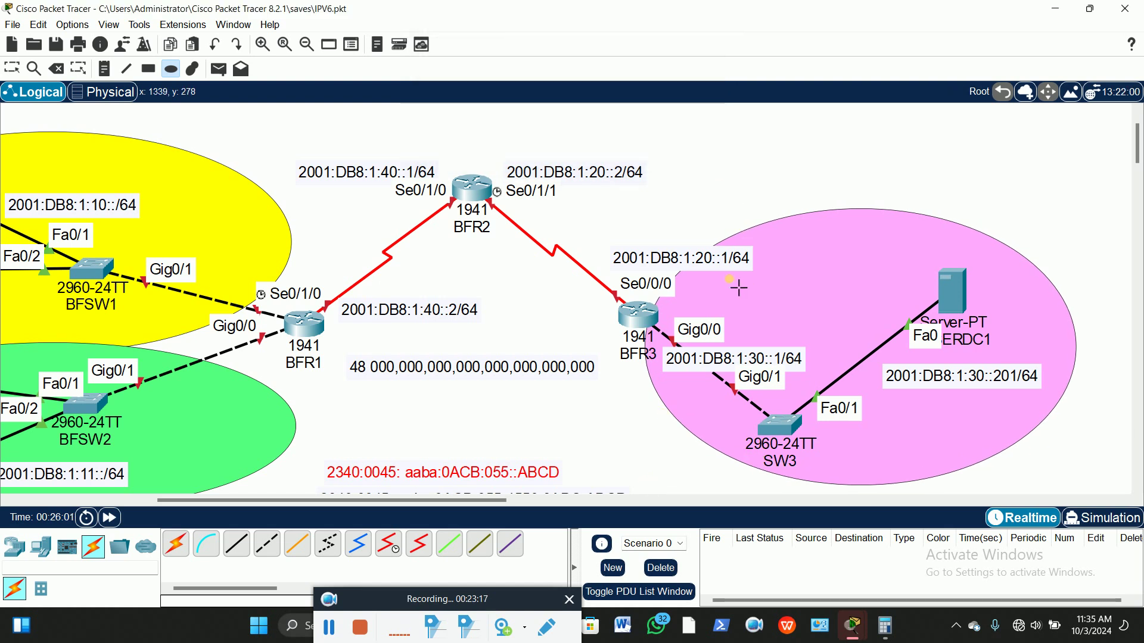
Step: Shift the pink ellipse slightly down and outward from BFR3 so it frames the server network
click(13, 71)
drag(950, 221, 967, 261)
drag(935, 221, 944, 249)
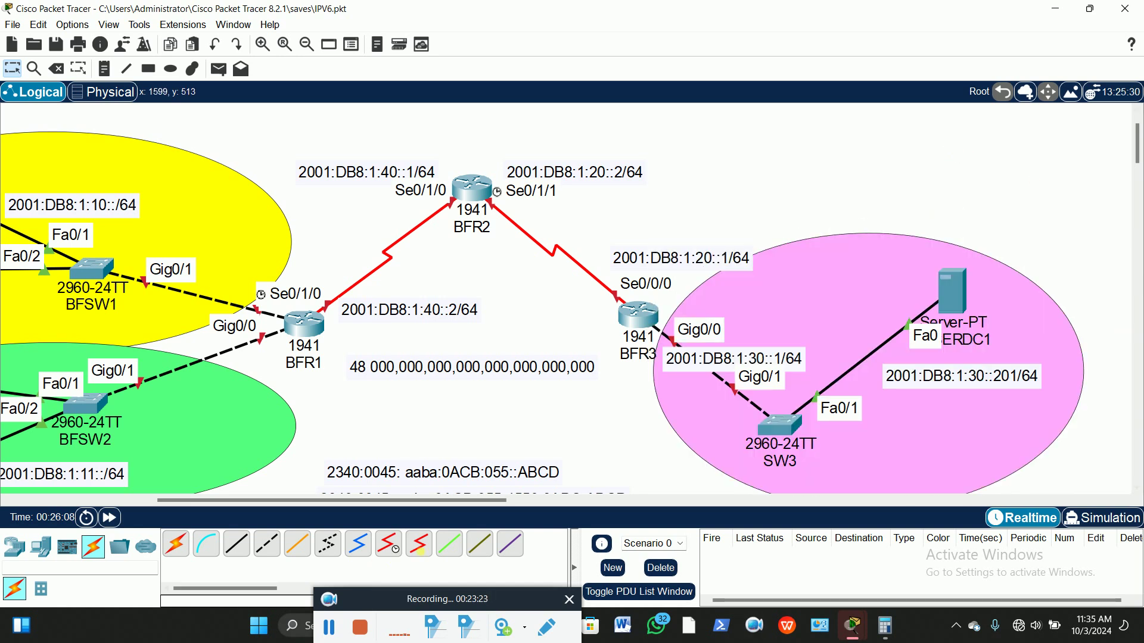
Step: Move the 2001:DB8:1:10::/64 note up within the yellow ellipse, above the PC0 link, and deselect it
drag(442, 500, 379, 500)
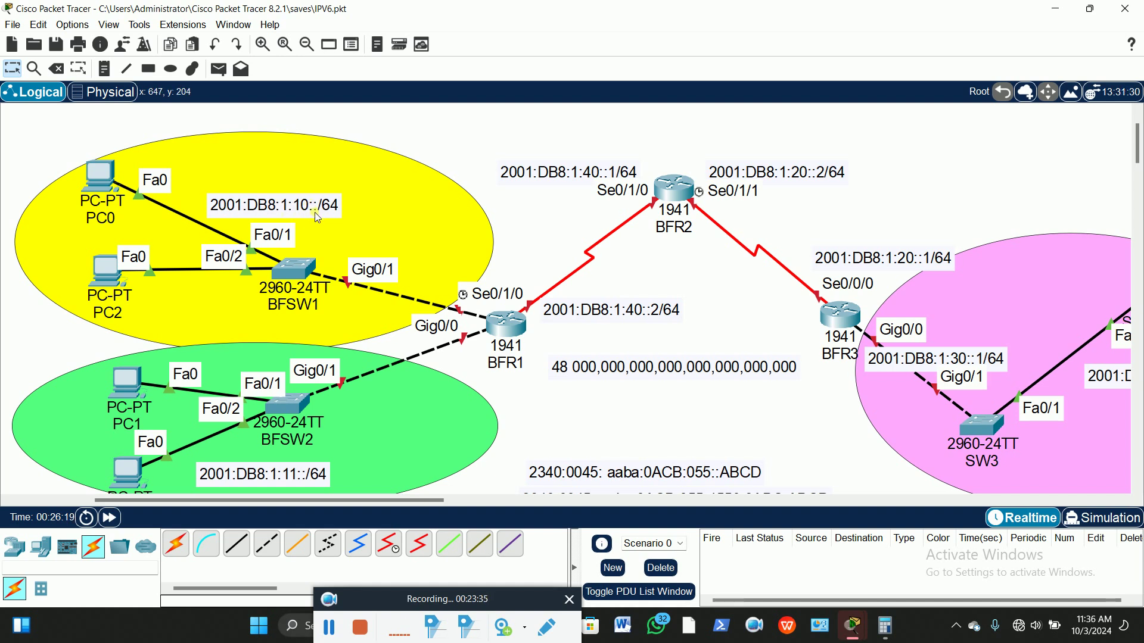
drag(303, 210, 304, 167)
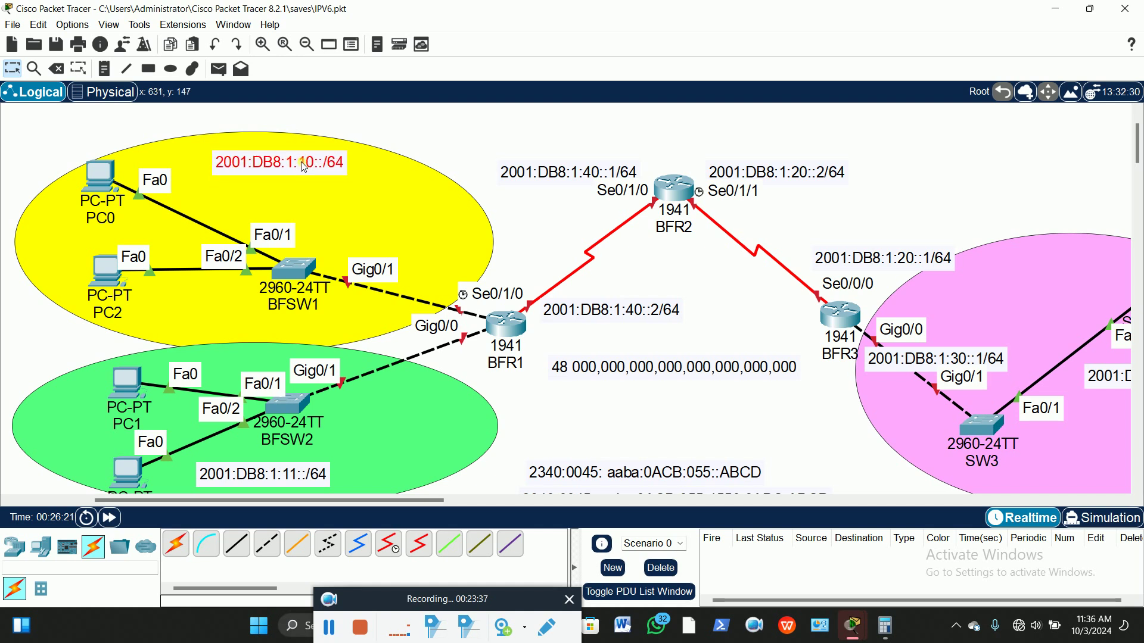
click(420, 125)
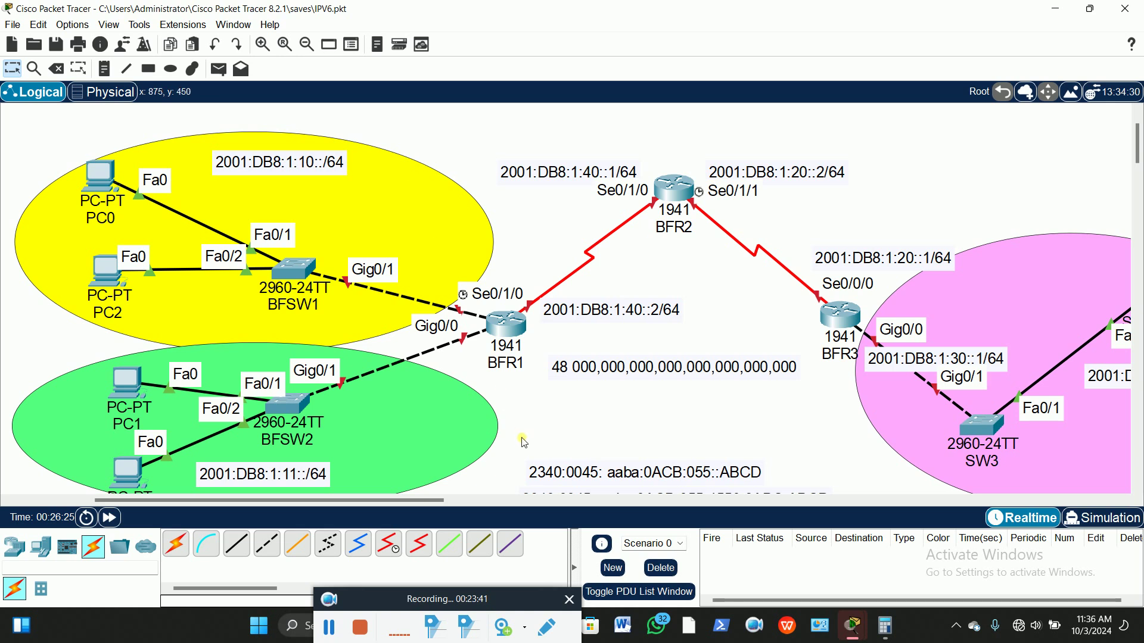
Step: Move the 2001:DB8:1:10::/64 note slightly down and toward BFR1 within the yellow ellipse, then deselect it
scroll(739, 426, down, 2)
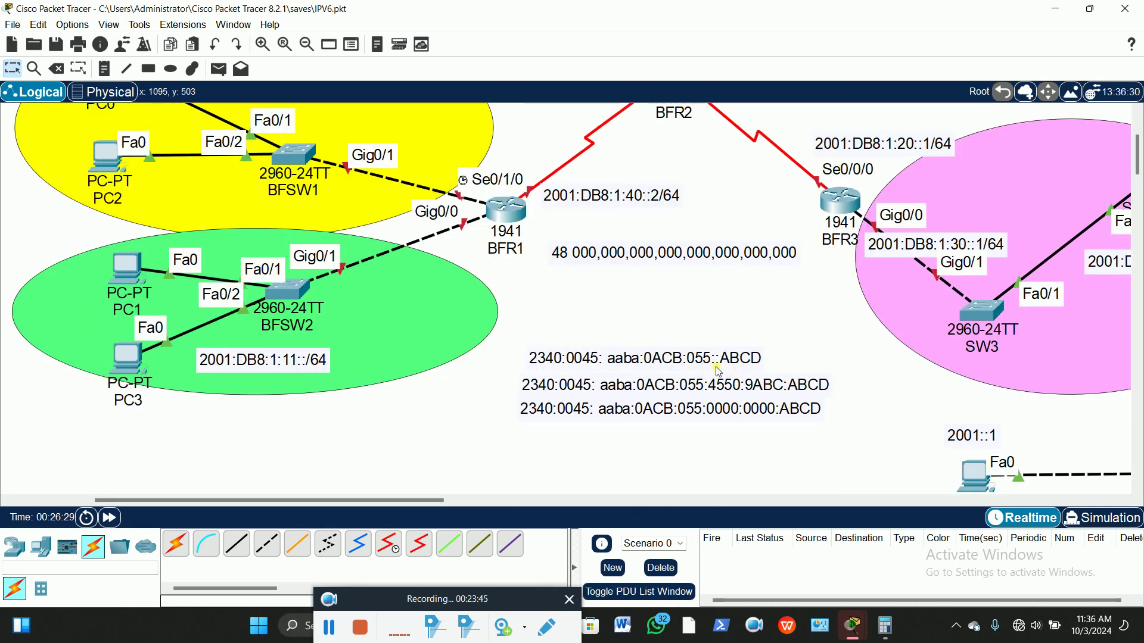
scroll(417, 264, up, 3)
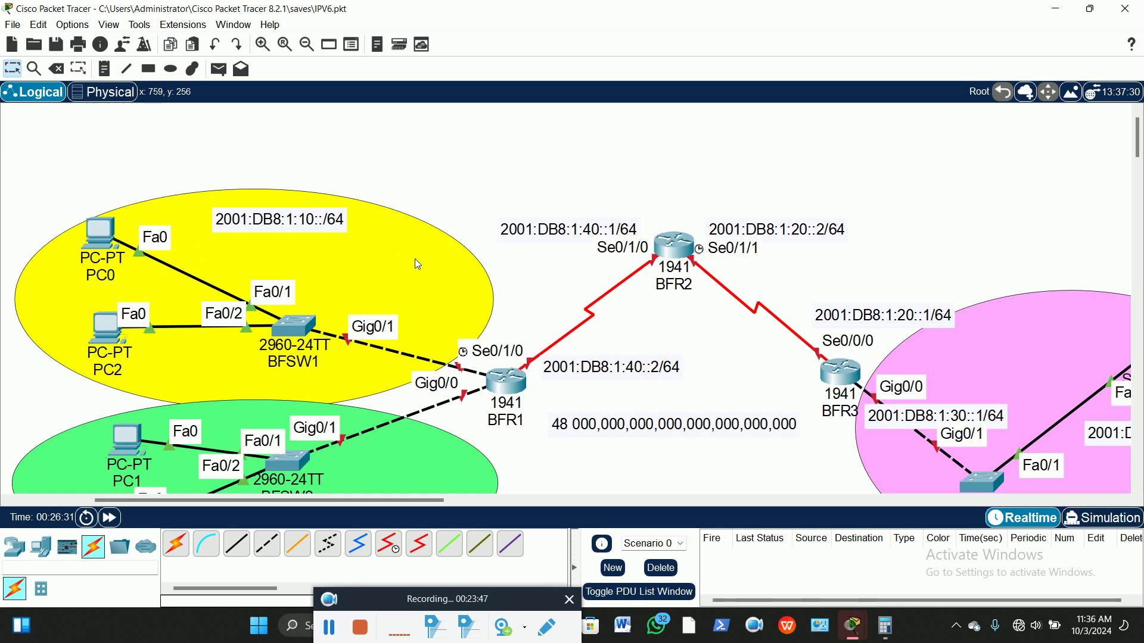
click(311, 222)
drag(311, 222, 336, 256)
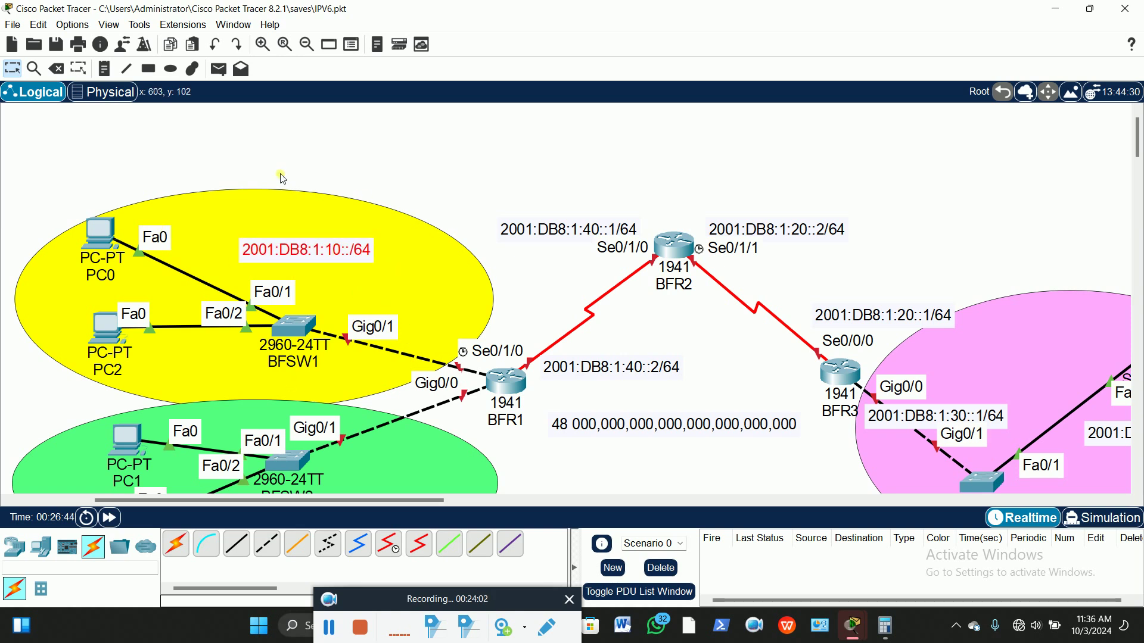
click(309, 126)
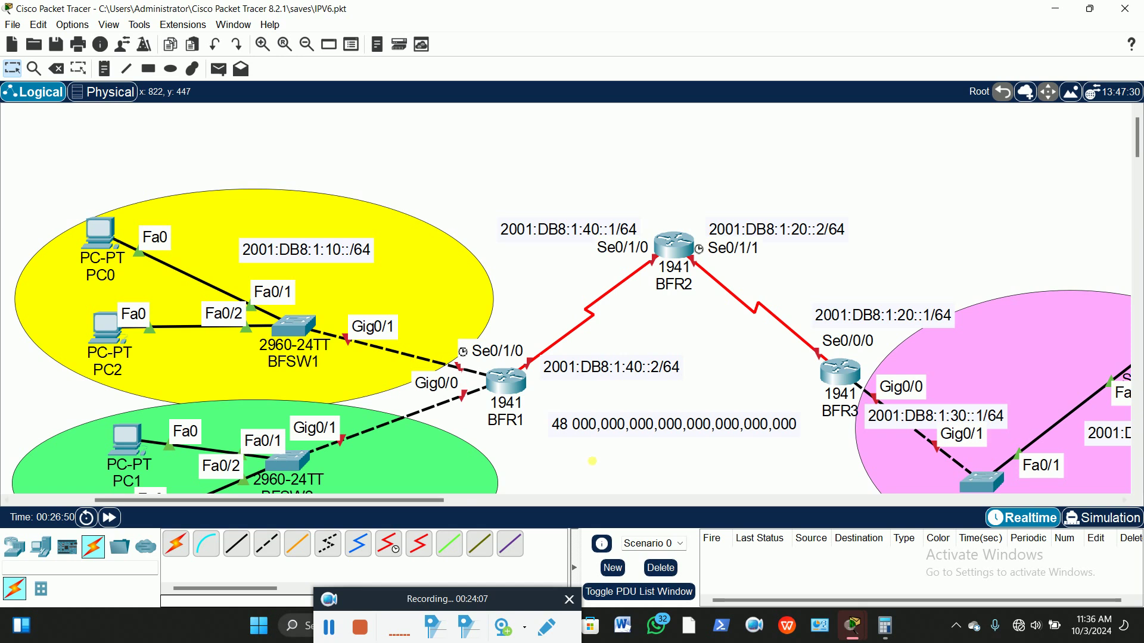
Step: Open PC0's IP configuration and assign the static IPv6 address 2001:DB8:1:10::100 with prefix length 64
click(102, 236)
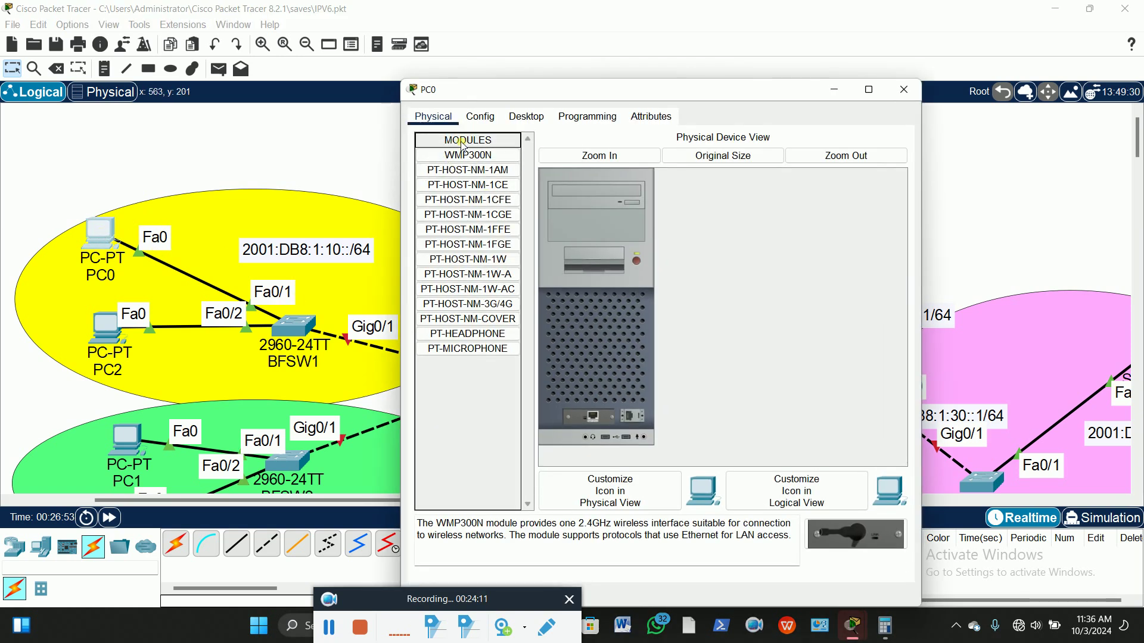
click(530, 123)
click(462, 163)
drag(638, 89, 746, 37)
click(724, 276)
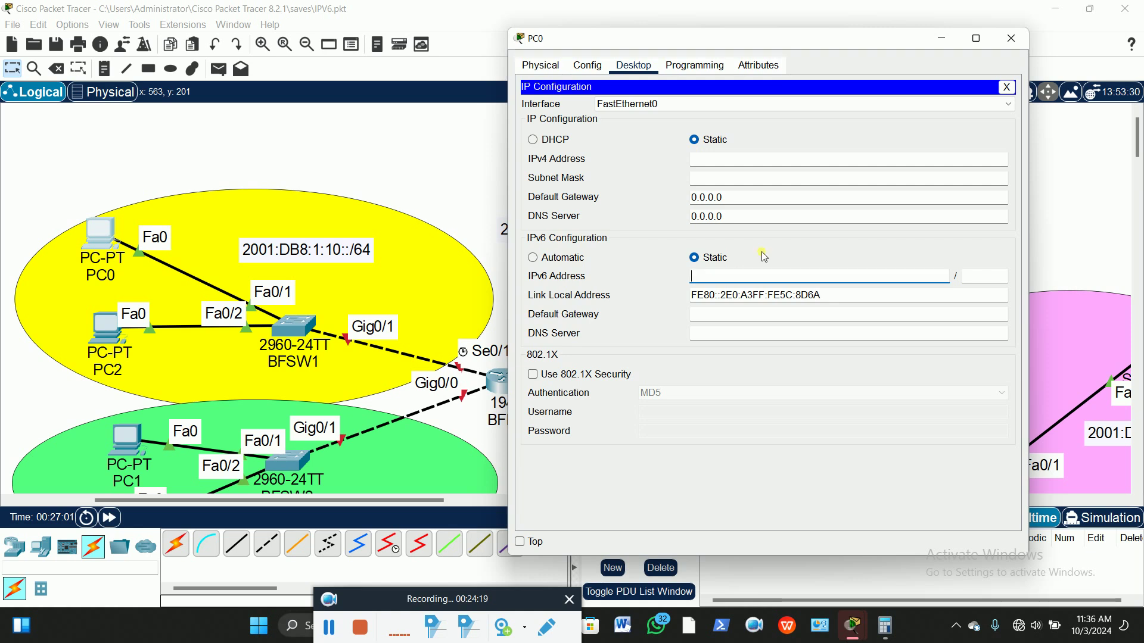
text(2001:)
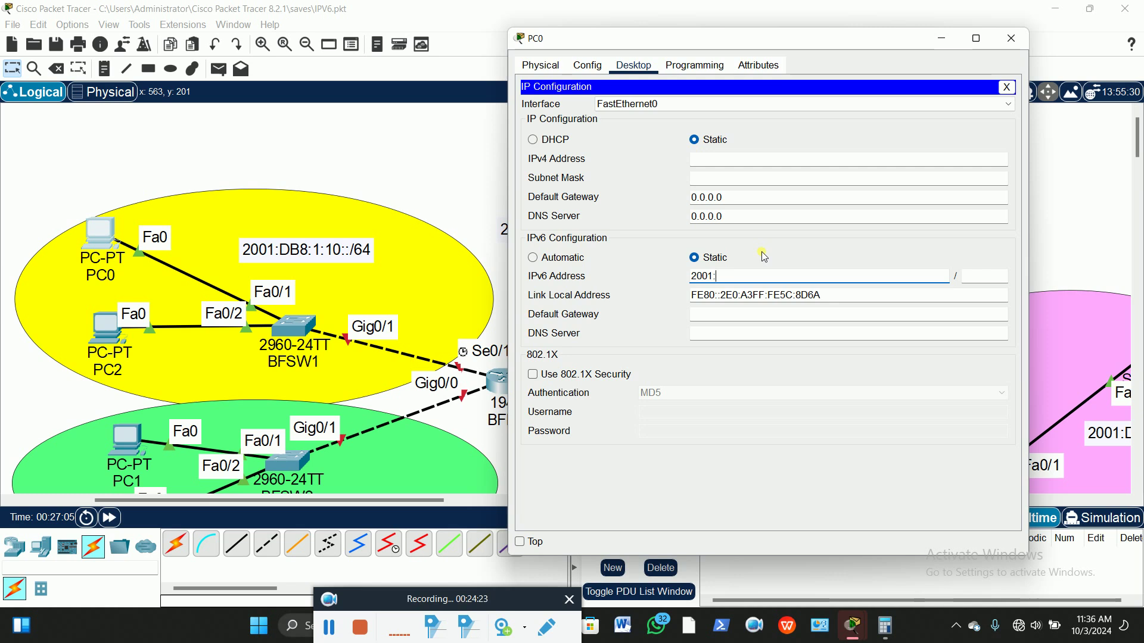
text(DB8:1)
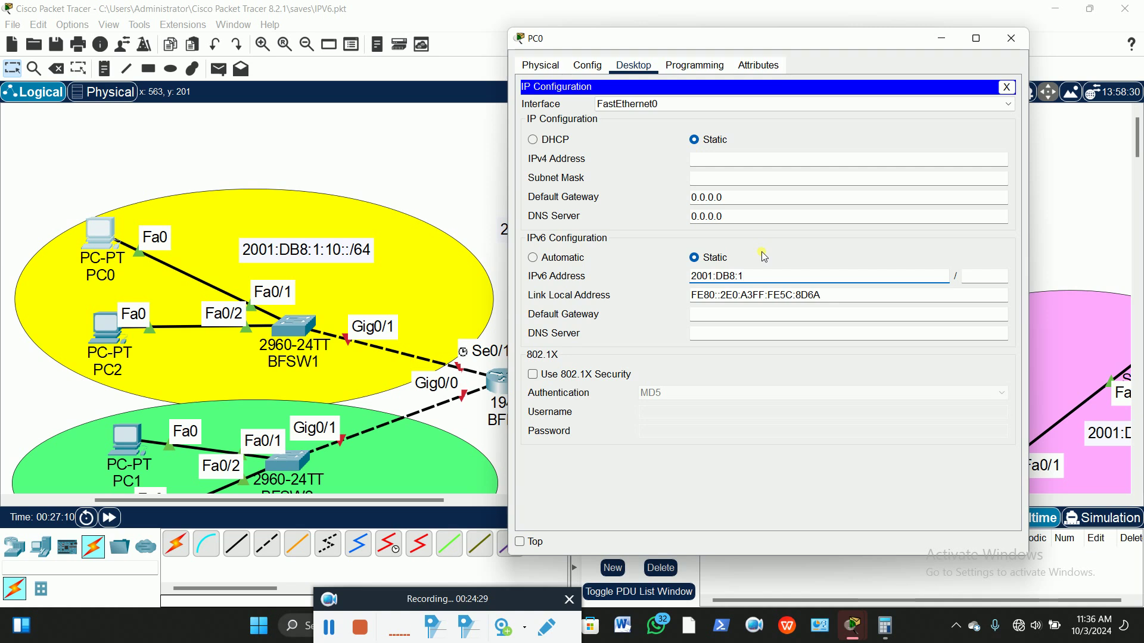
text(:10::)
text(100)
key(Tab)
text(64)
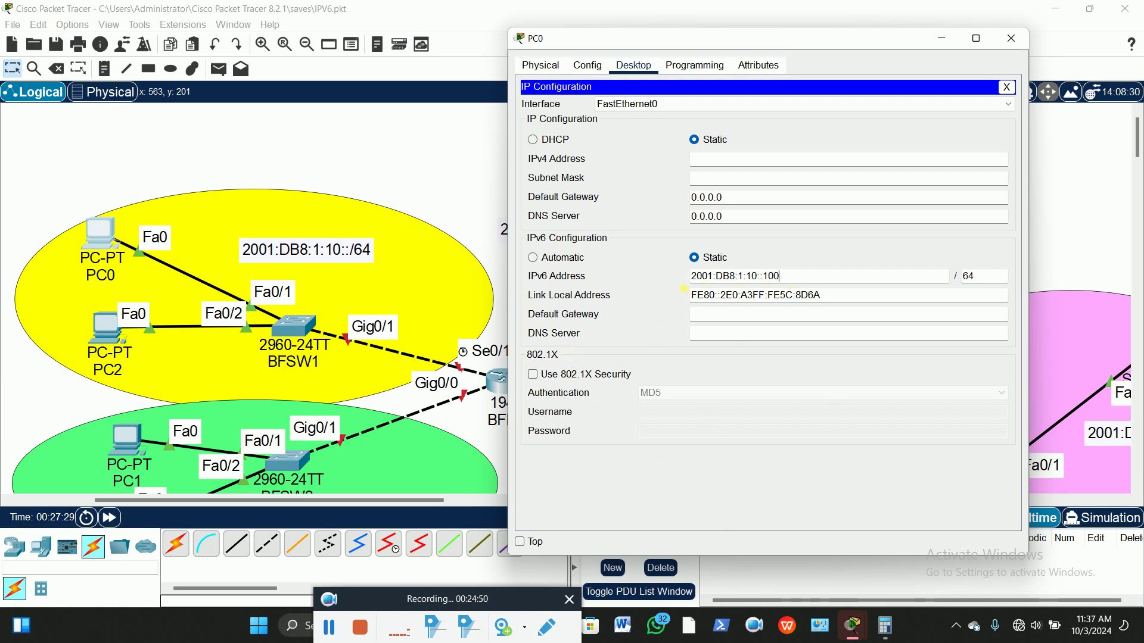
Step: Reuse PC0's IPv6 address to set its IPv6 default gateway to 2001:DB8:1:10::1, then return to the topology
drag(791, 280, 686, 285)
key(ctrl+c)
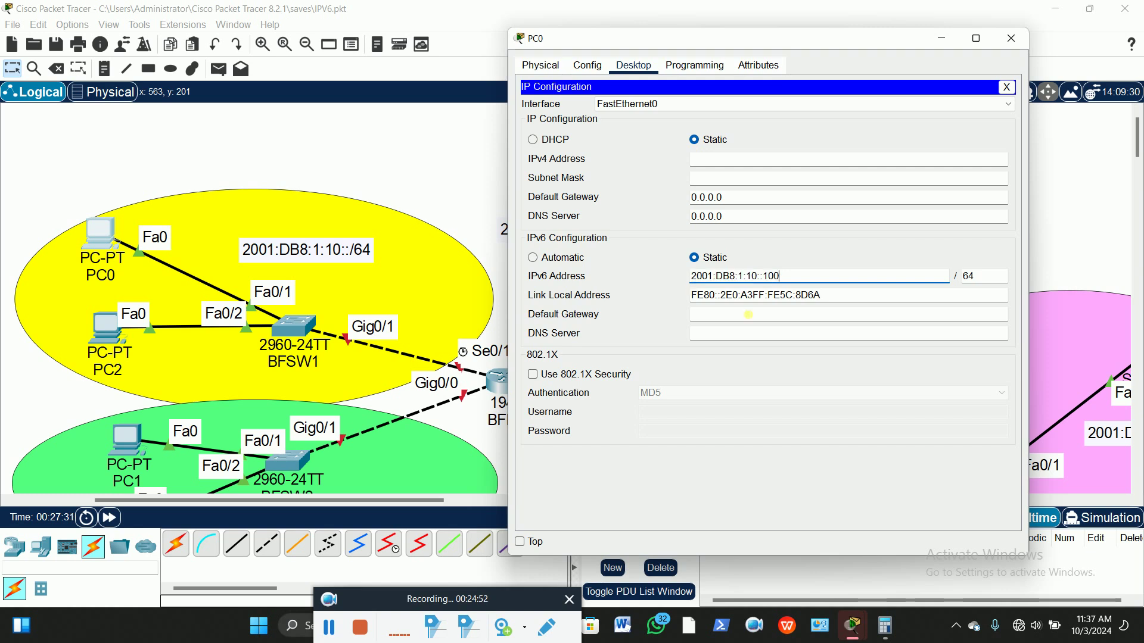
click(742, 318)
key(ctrl+v)
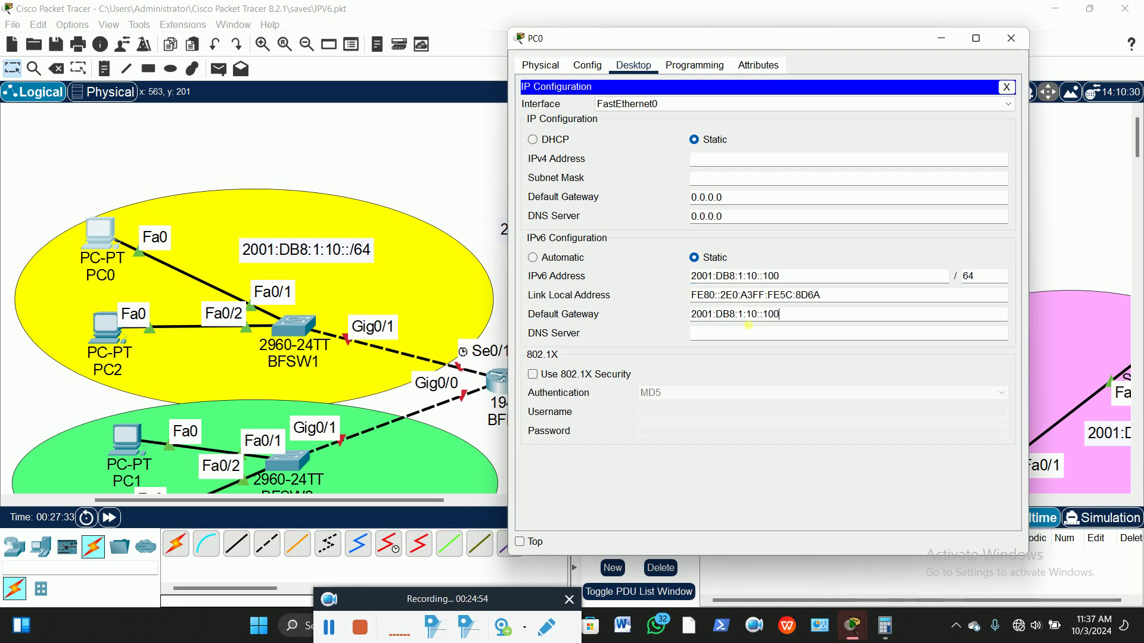
key(BackSpace)
key(BackSpace)
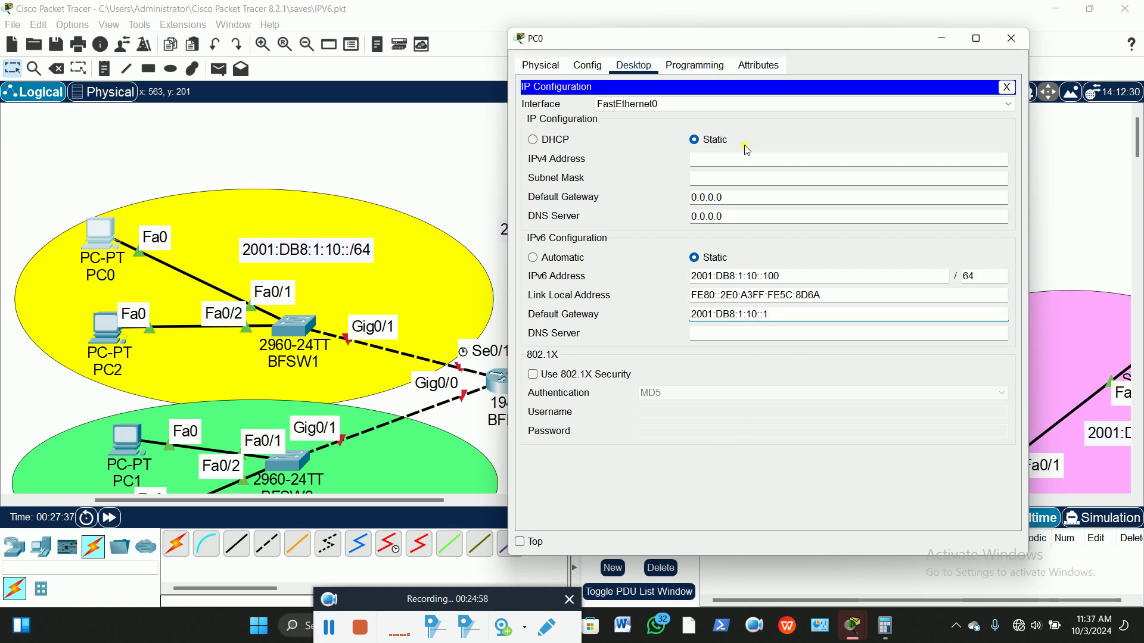
mouse_move(756, 43)
mouse_down()
mouse_move(772, 61)
mouse_move(761, 46)
mouse_up()
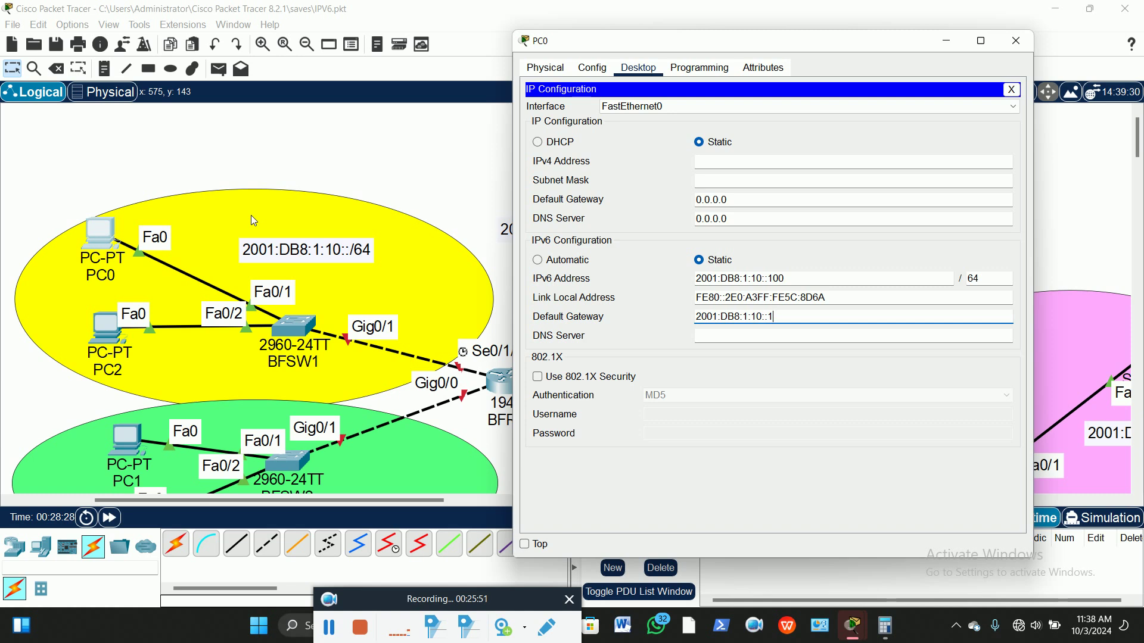
click(425, 159)
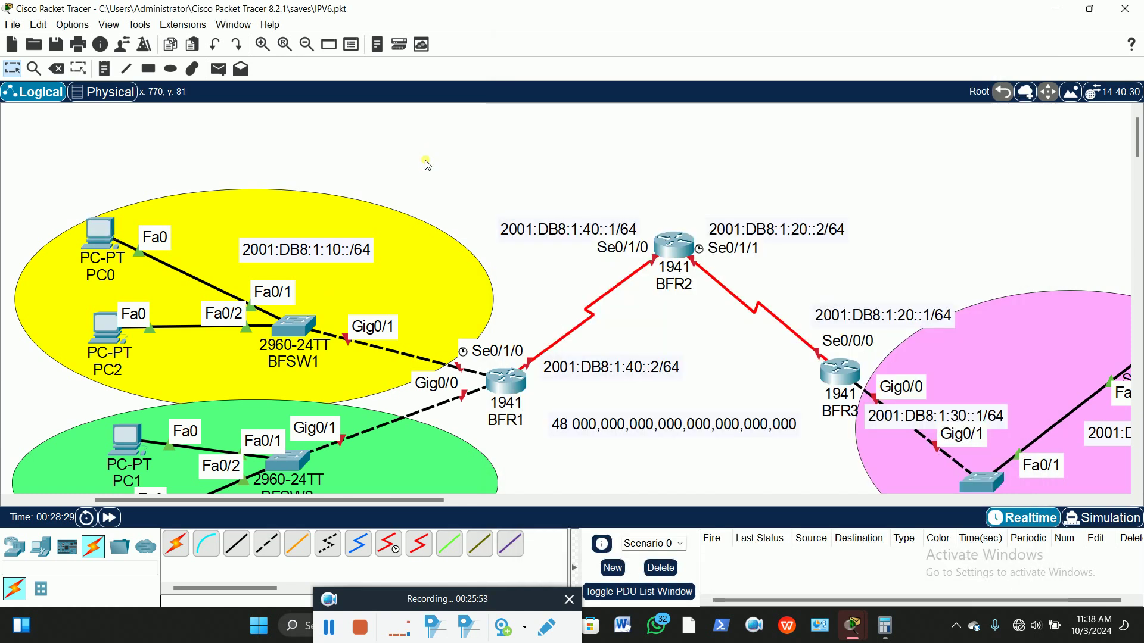
Step: Change PC0's display name to a person's first name followed by "-PC", then return to the topology
click(498, 378)
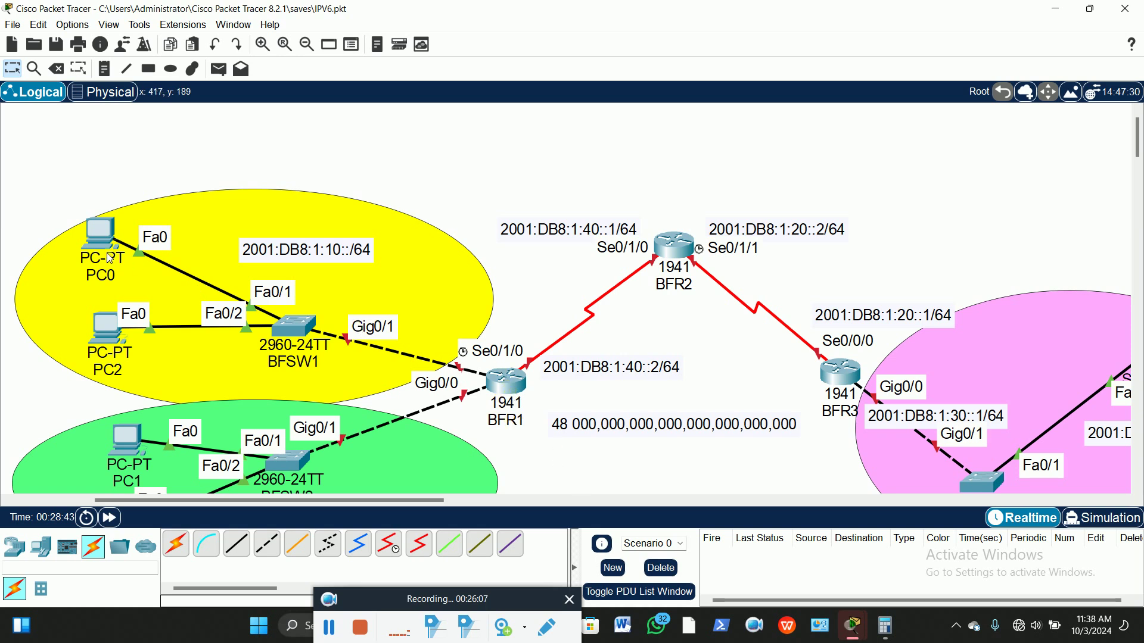
click(91, 230)
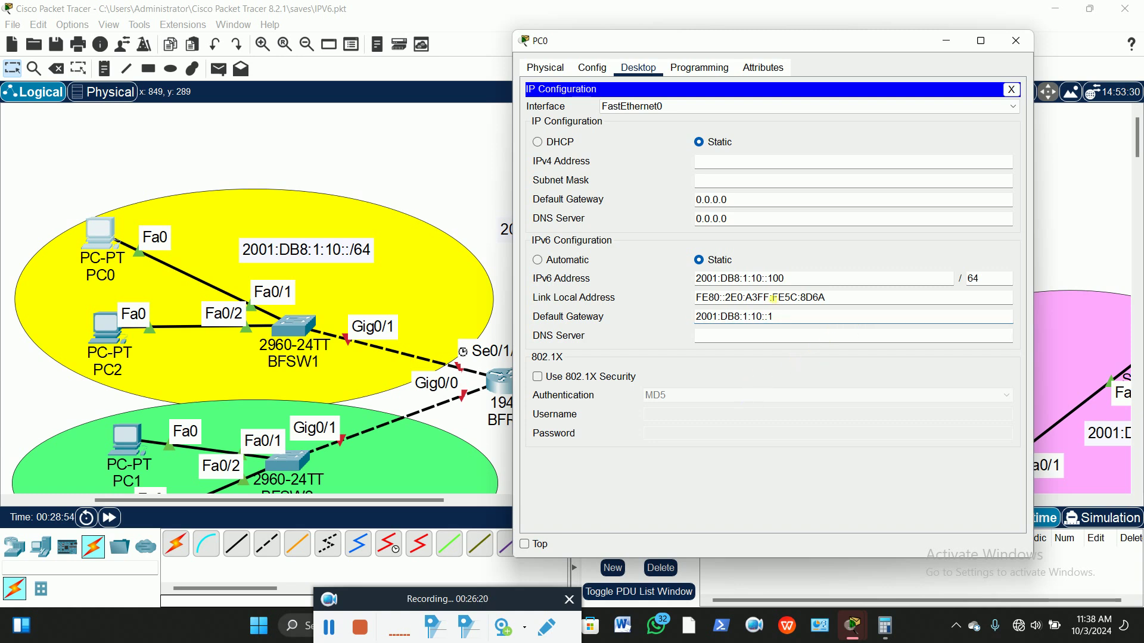
click(1012, 89)
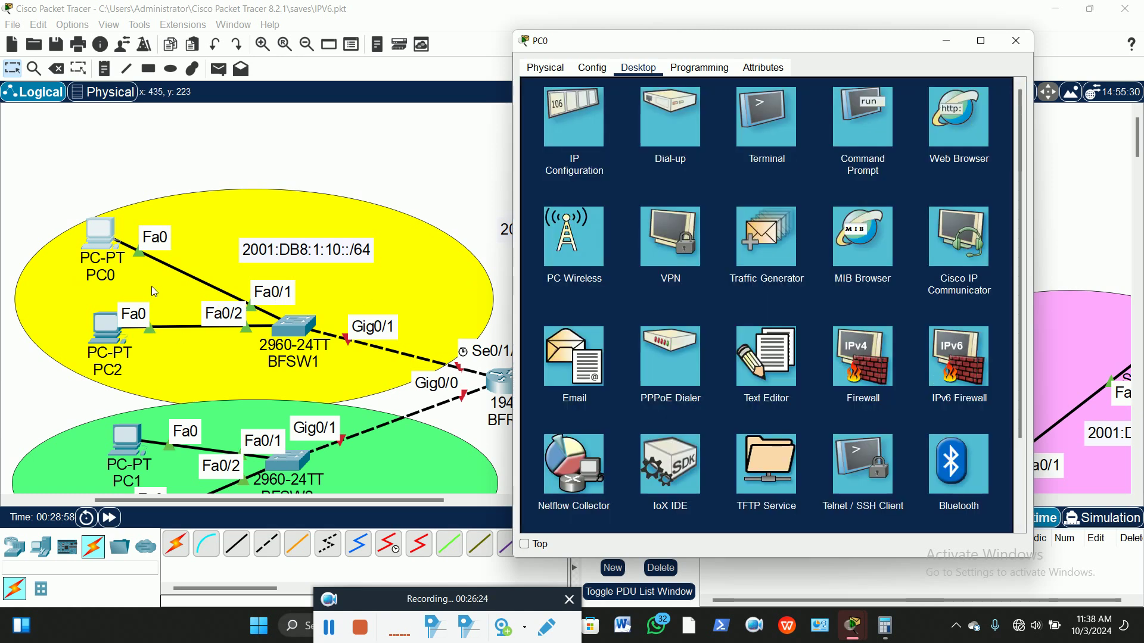
click(567, 72)
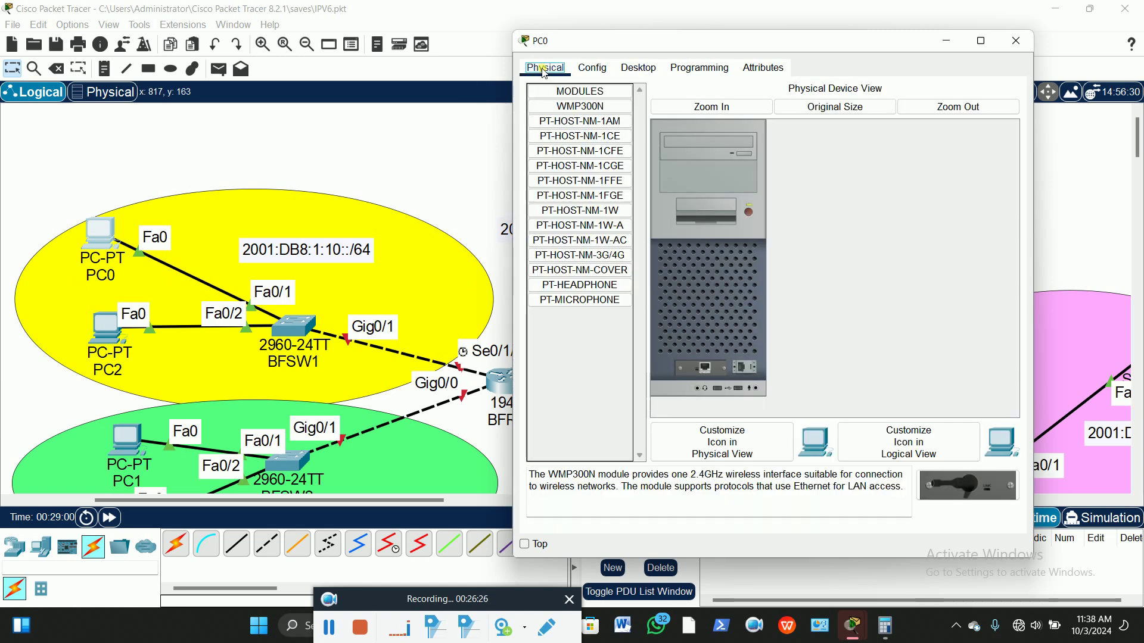
click(592, 68)
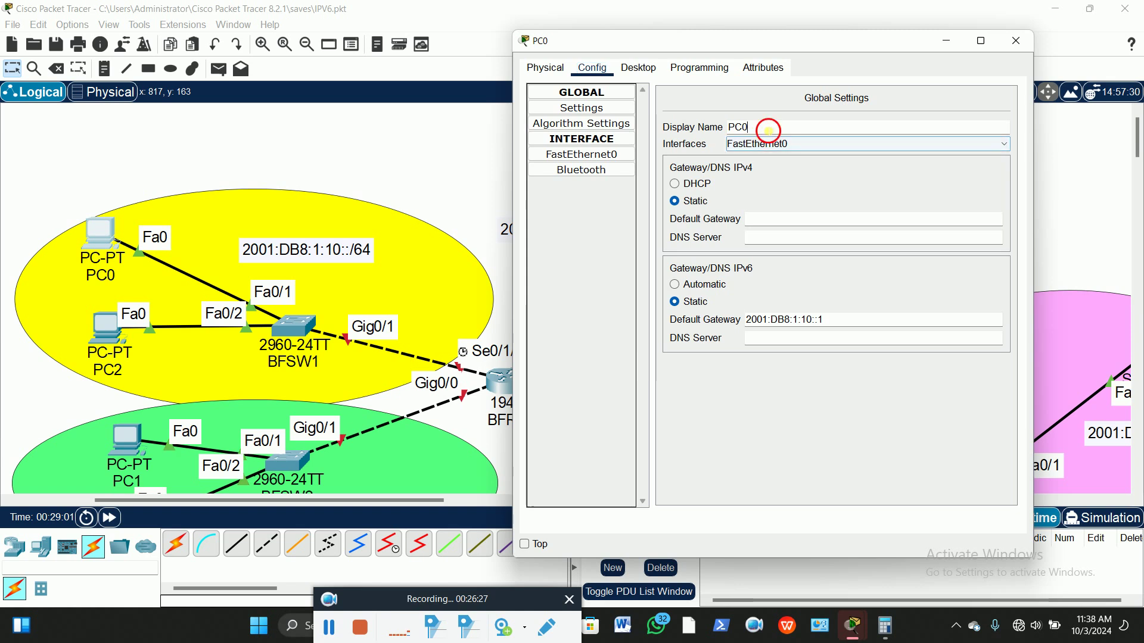
double_click(739, 126)
text(AMA-)
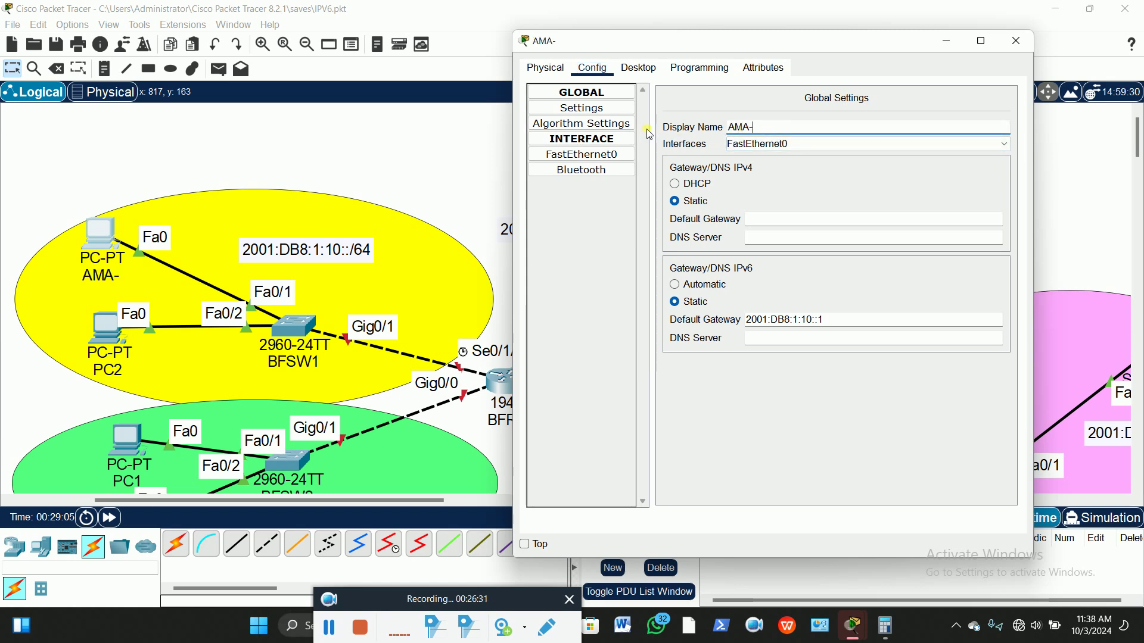
text(PC)
click(224, 149)
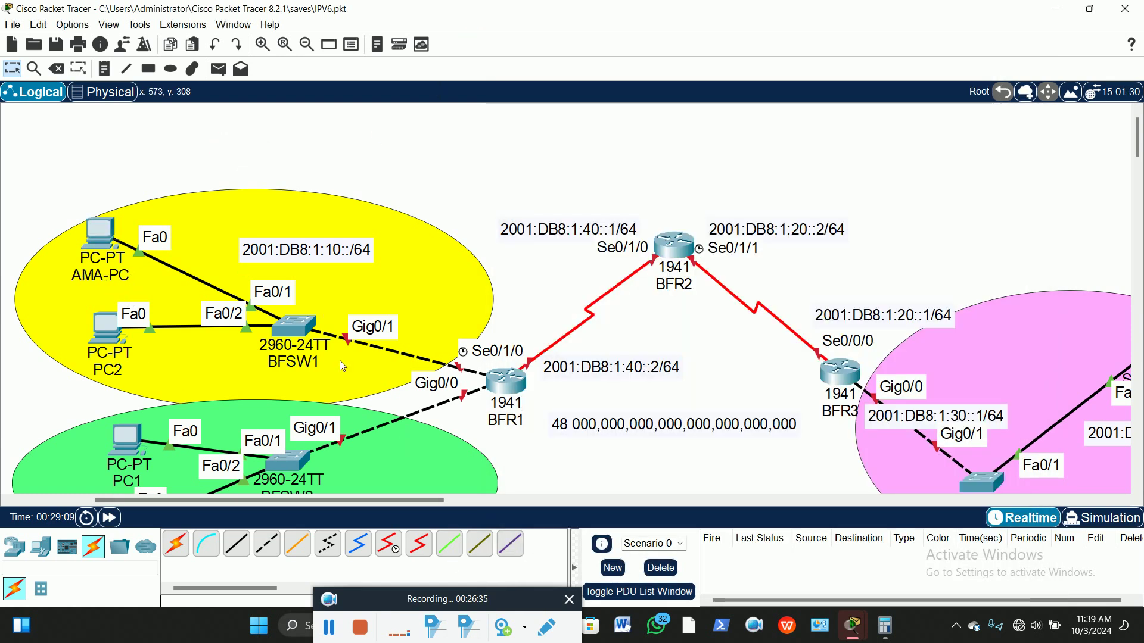
Step: Nudge PC3 and PC1 slightly upward so both sit better inside the green ellipse
scroll(342, 363, down, 3)
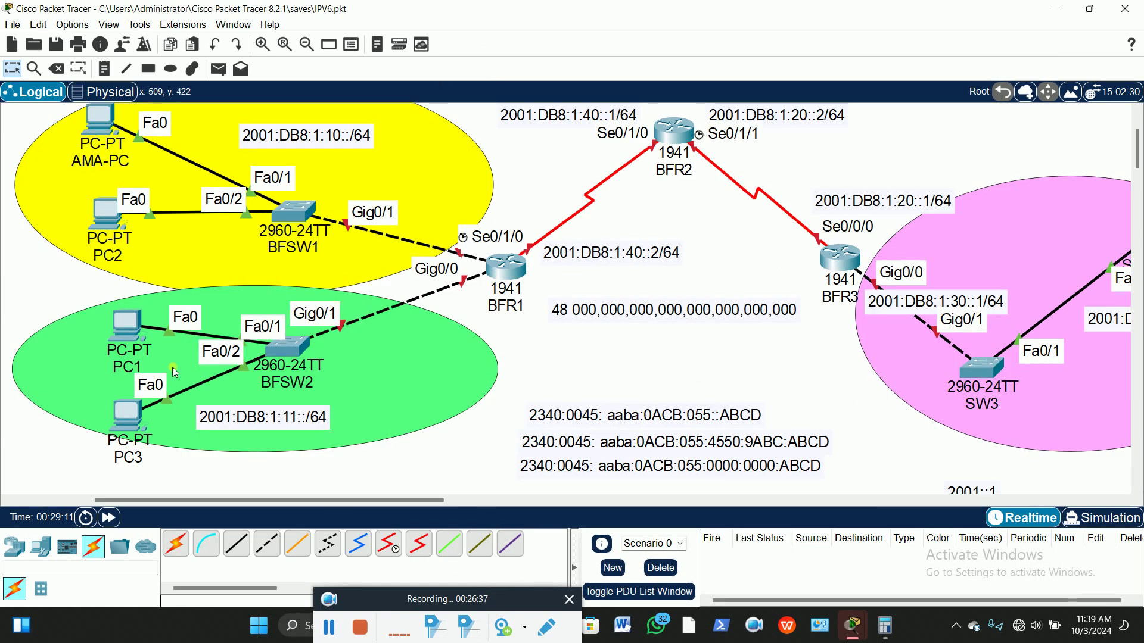
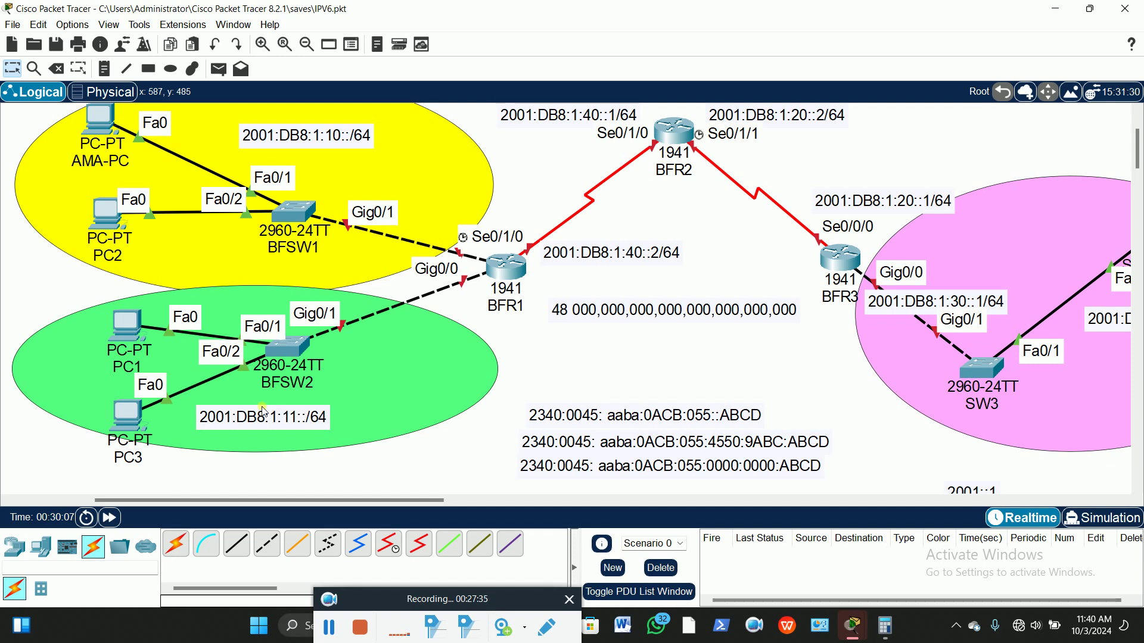
drag(132, 419, 134, 406)
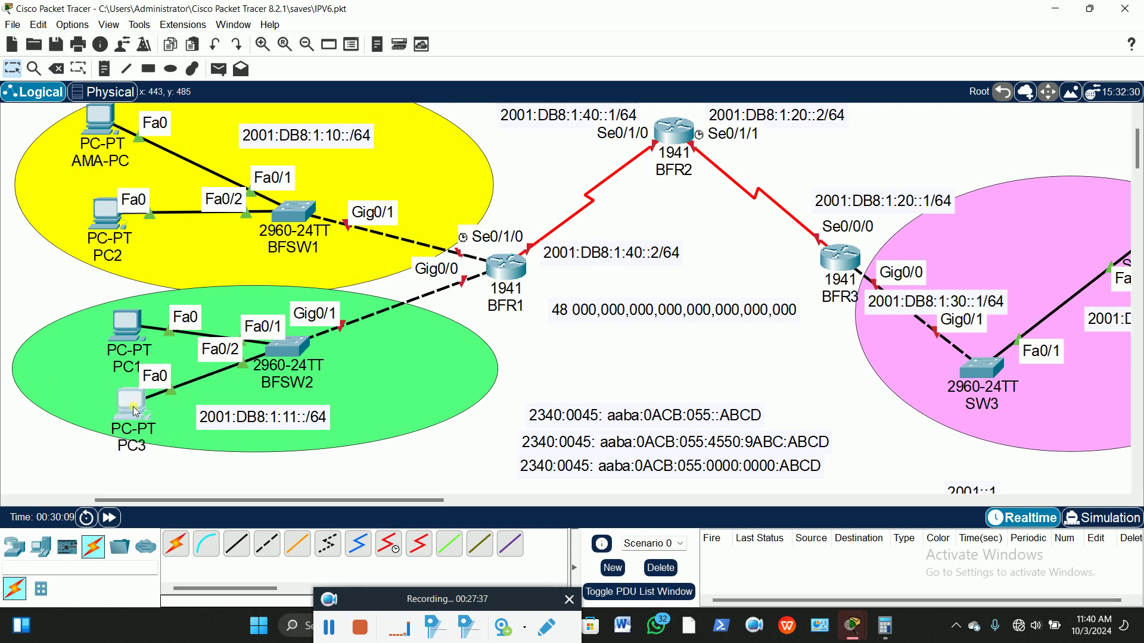
drag(131, 333, 139, 317)
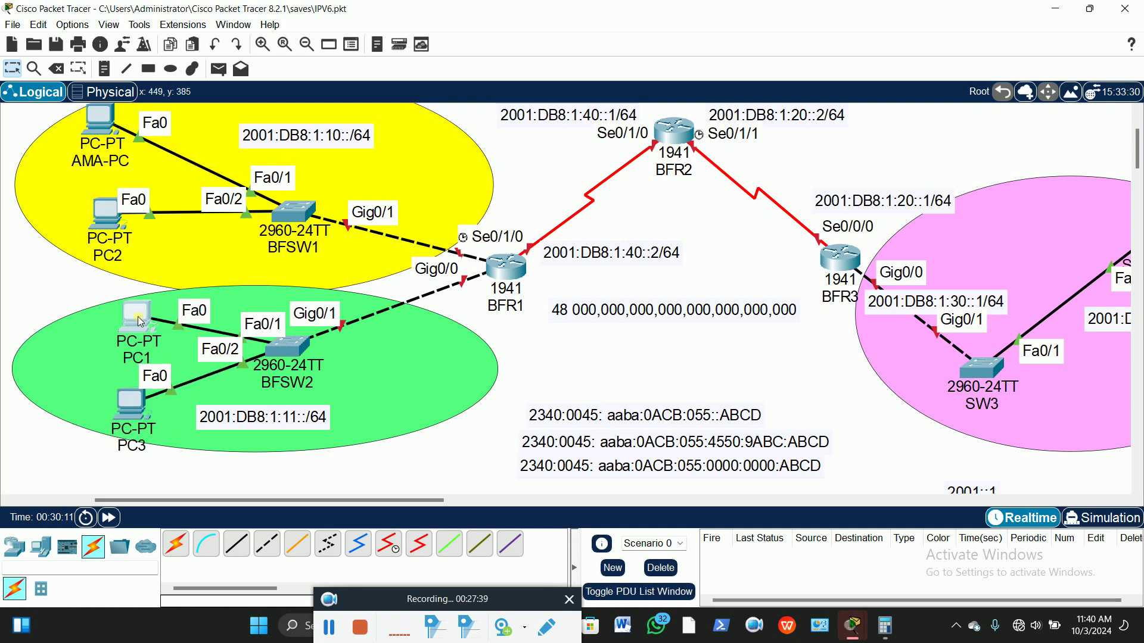
Step: Replace PC3's label in the green network with a person's first name
click(131, 453)
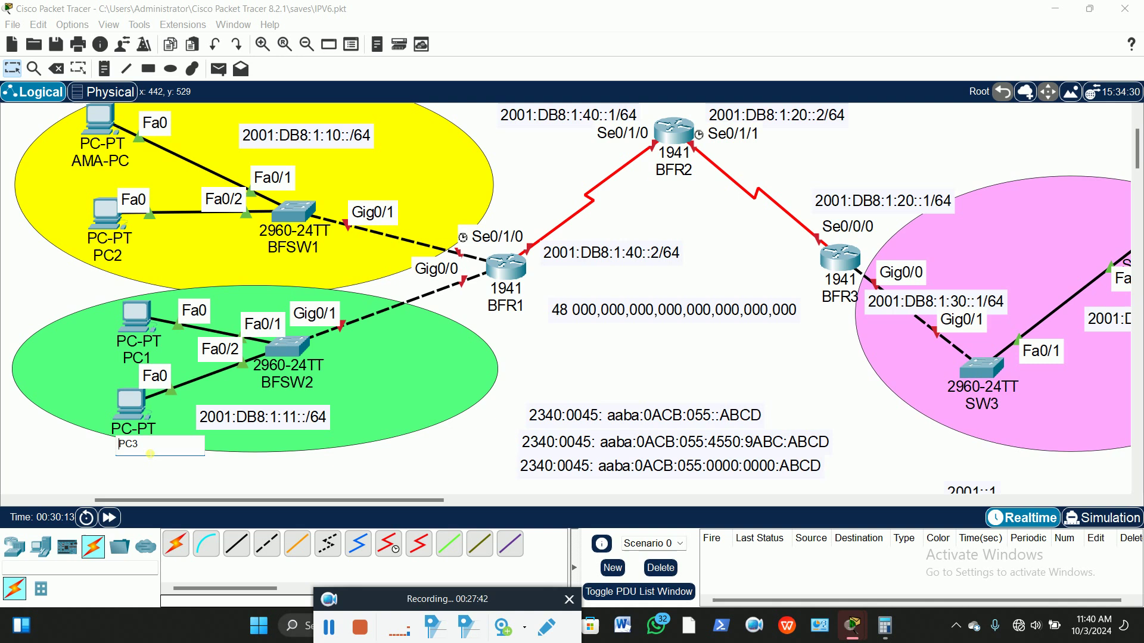
text(KWAME)
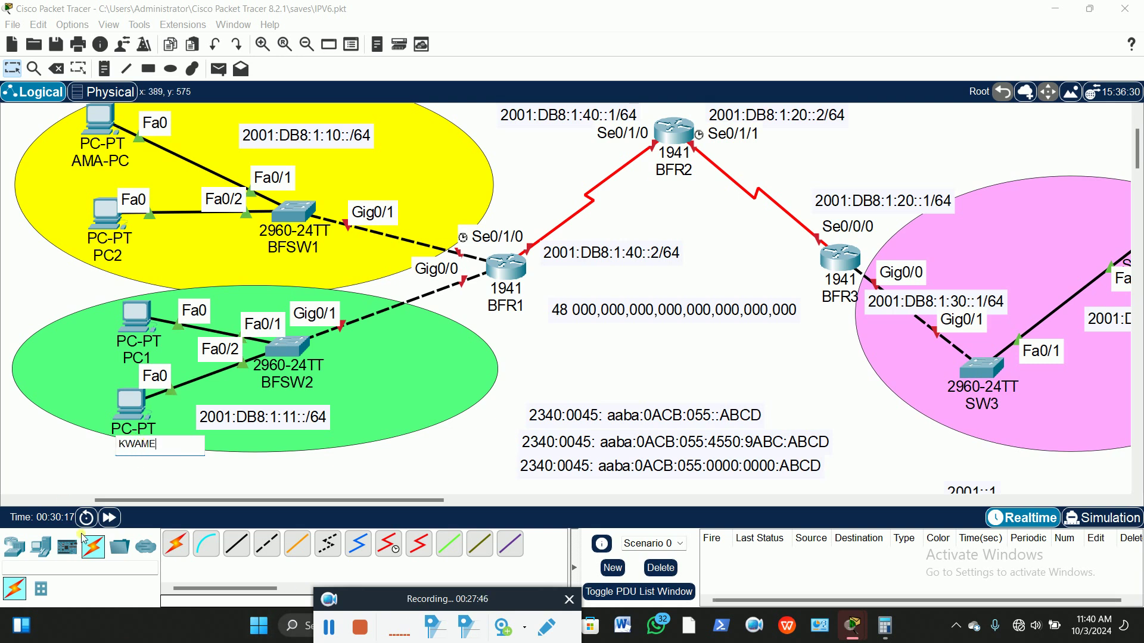
Step: Confirm the new name of the lower PC on BFSW2, enter 2001:DB8"1:11::150 as its static IPv6 address and copy that text
click(80, 470)
click(139, 408)
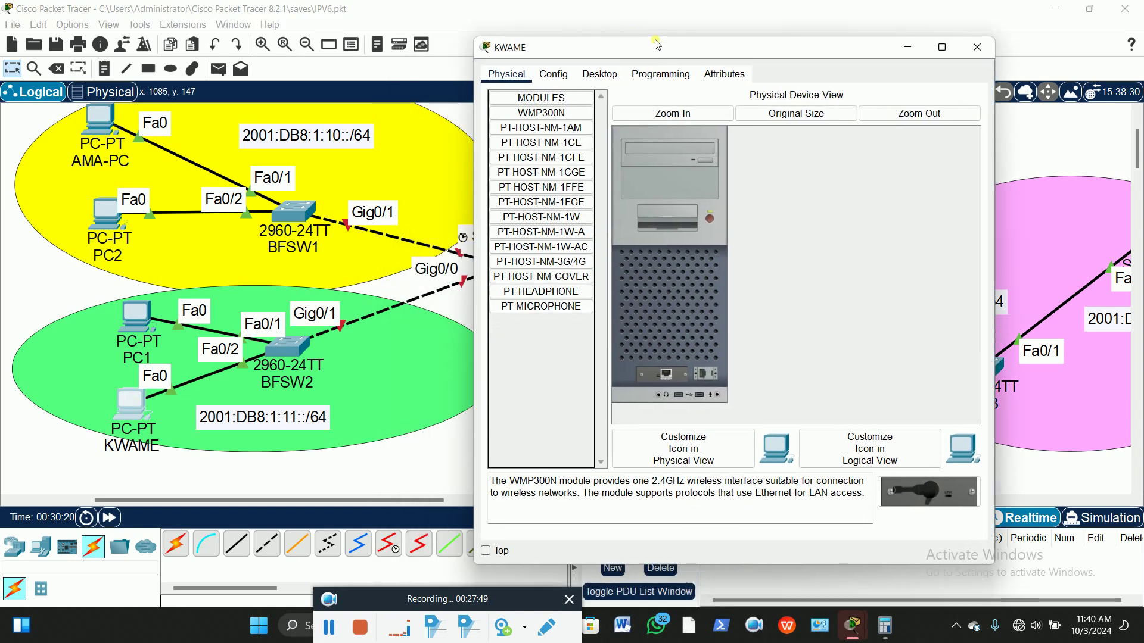
click(608, 74)
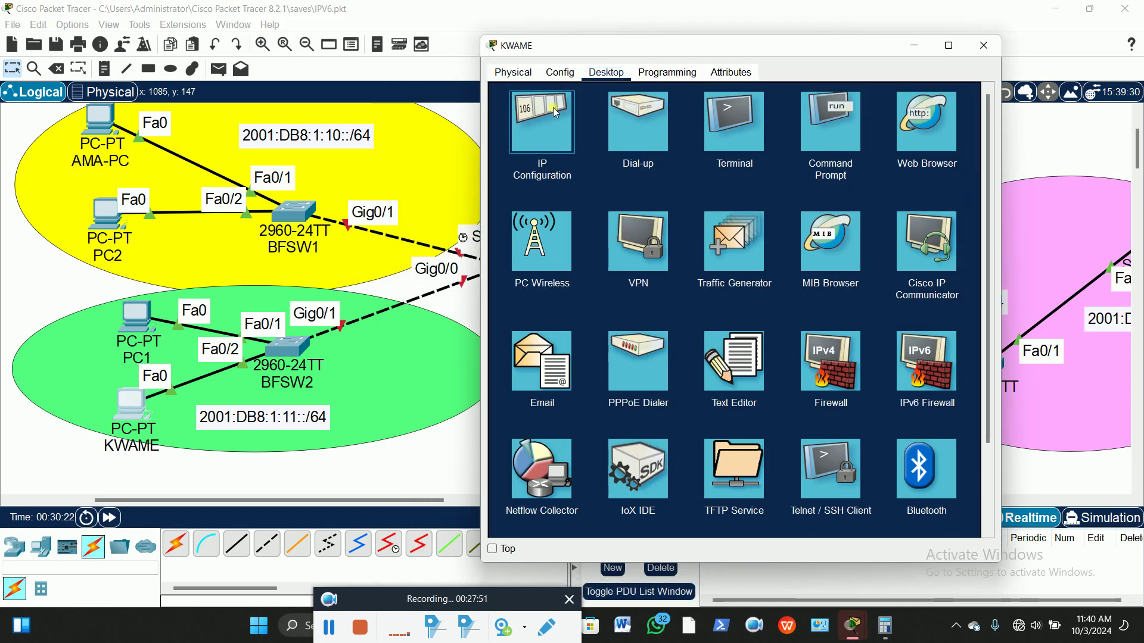
click(569, 136)
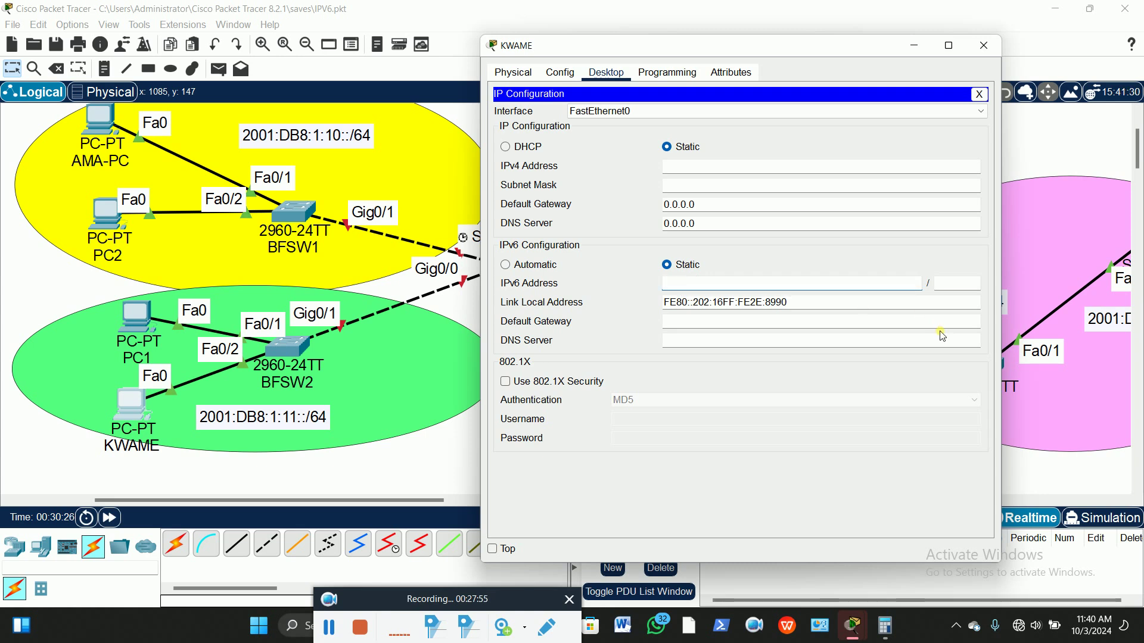
text(2001:)
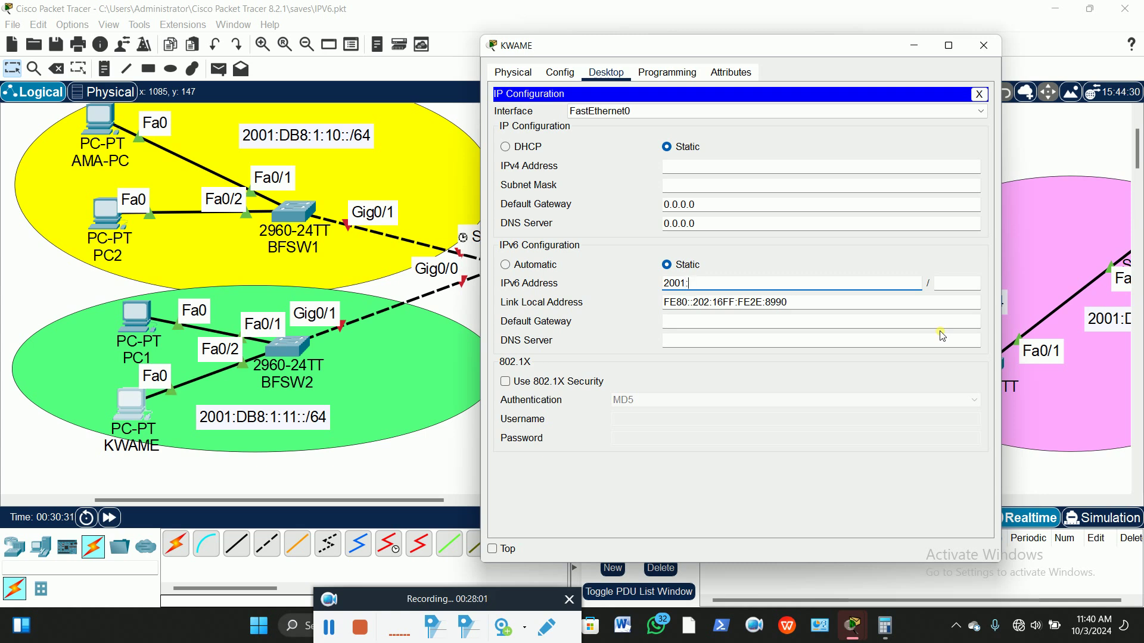
text(DB8"1:11::15)
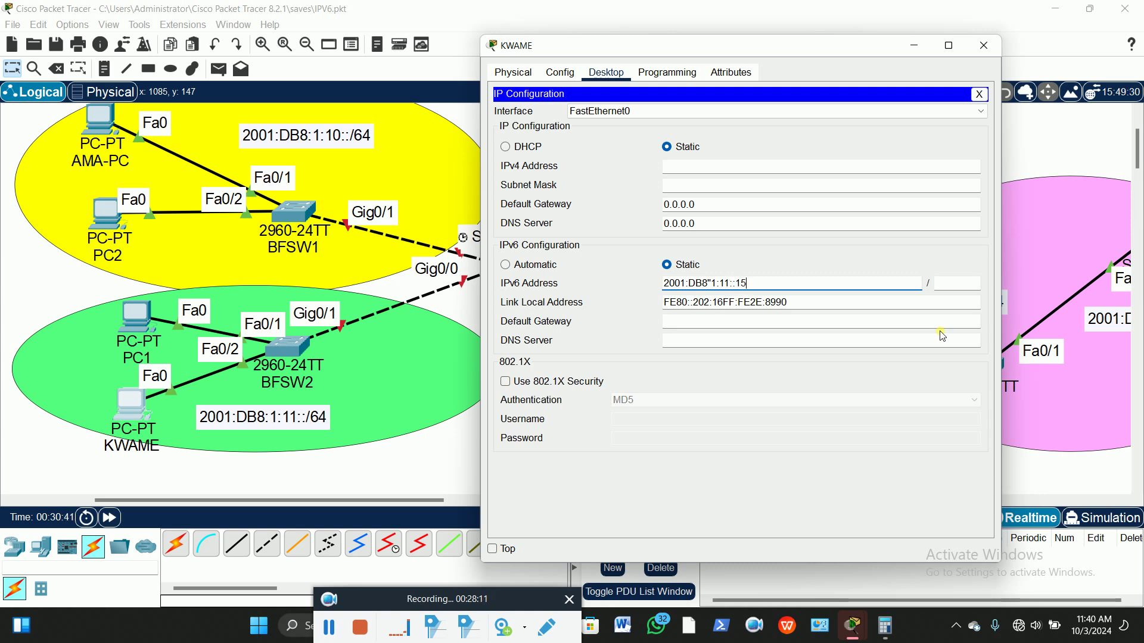
text(0)
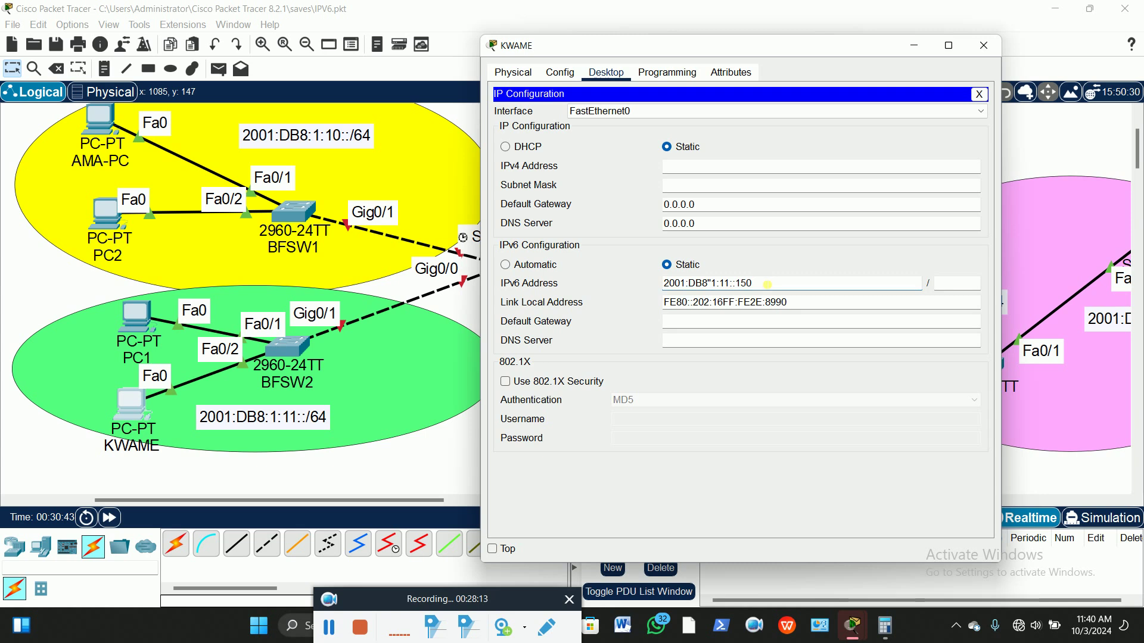
drag(768, 285, 667, 287)
key(ctrl+c)
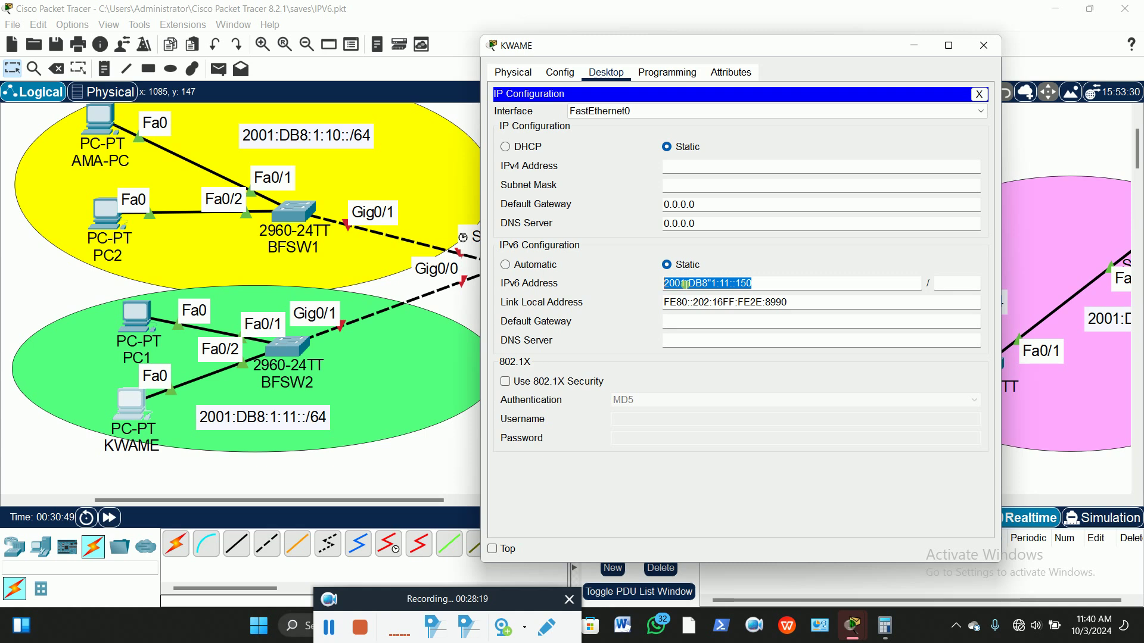
Step: Try to set that PC's IPv6 default gateway to 2001:DB8"1:11::2, adapted from the copied address
click(689, 326)
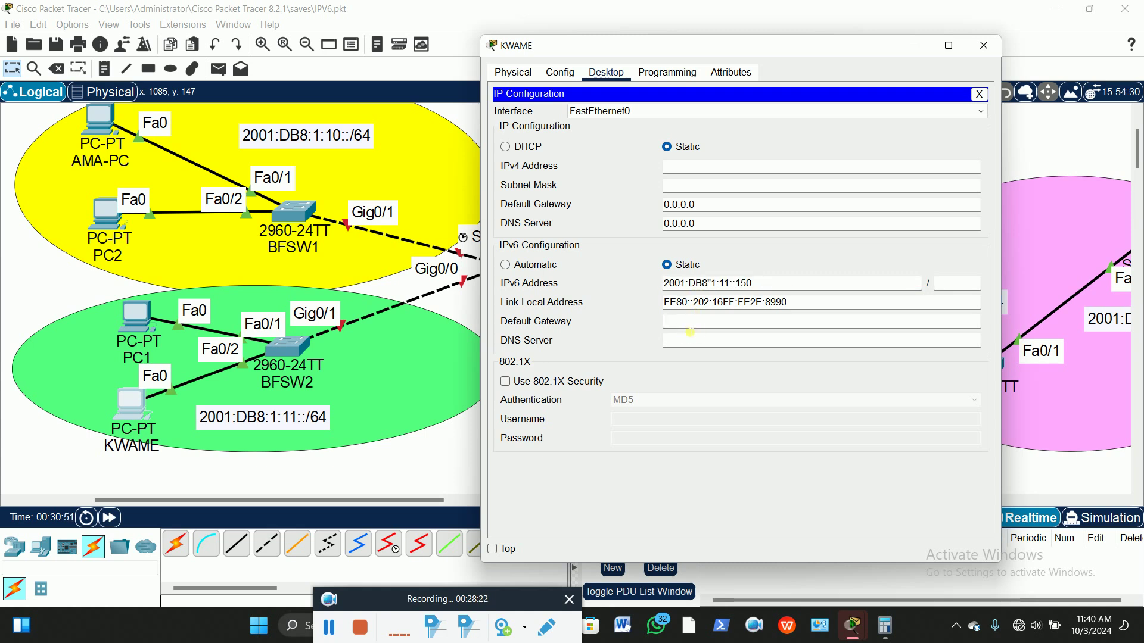
key(ctrl+v)
key(BackSpace)
key(BackSpace)
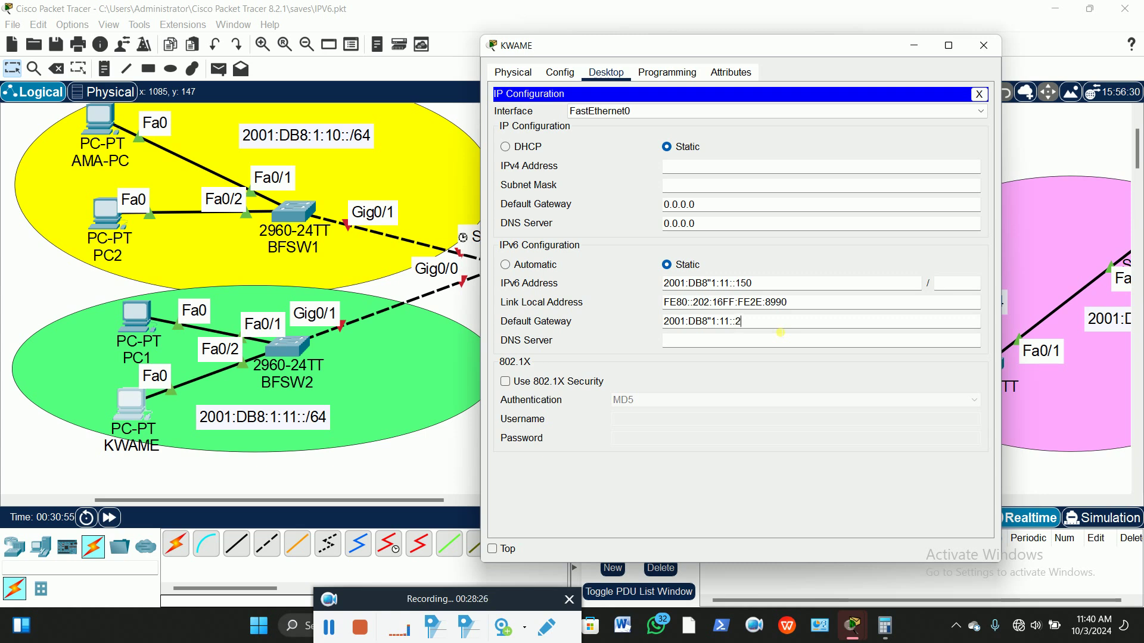
text(2)
click(473, 265)
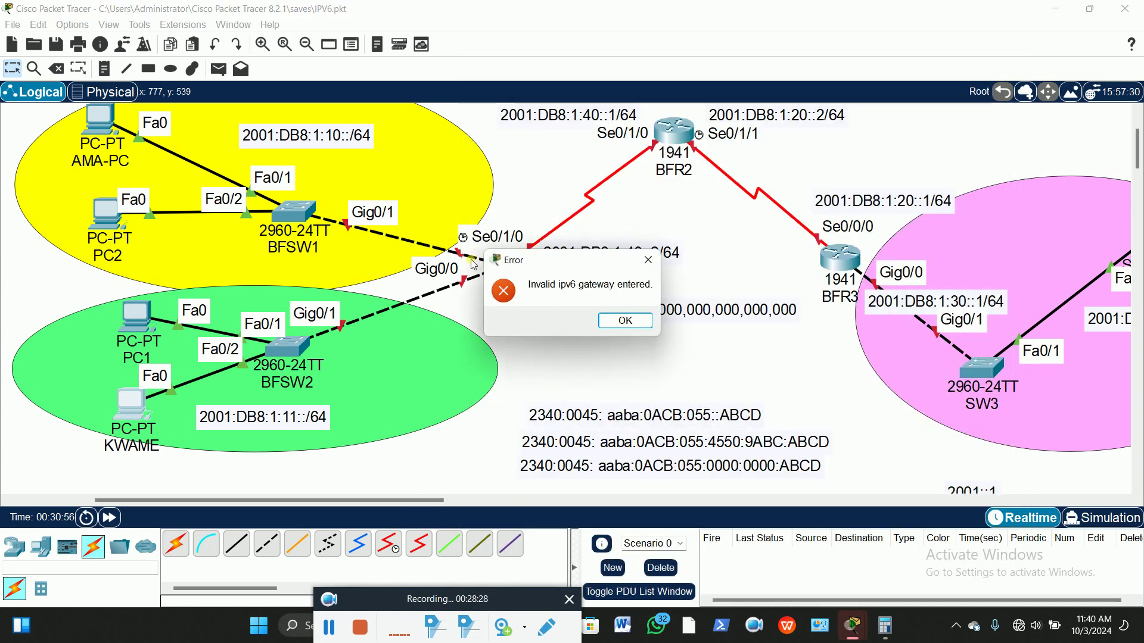
click(628, 320)
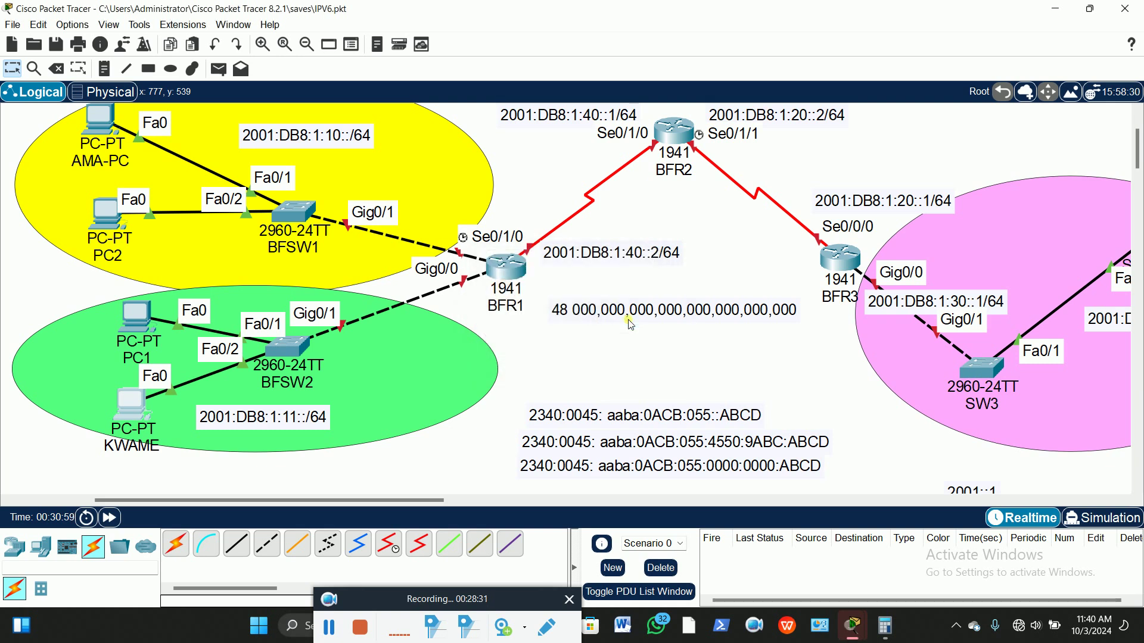
Step: Set the IPv6 default gateway of the lower PC on BFSW2 to 2001:DB8:1:11::2 and close its configuration
click(130, 404)
click(688, 324)
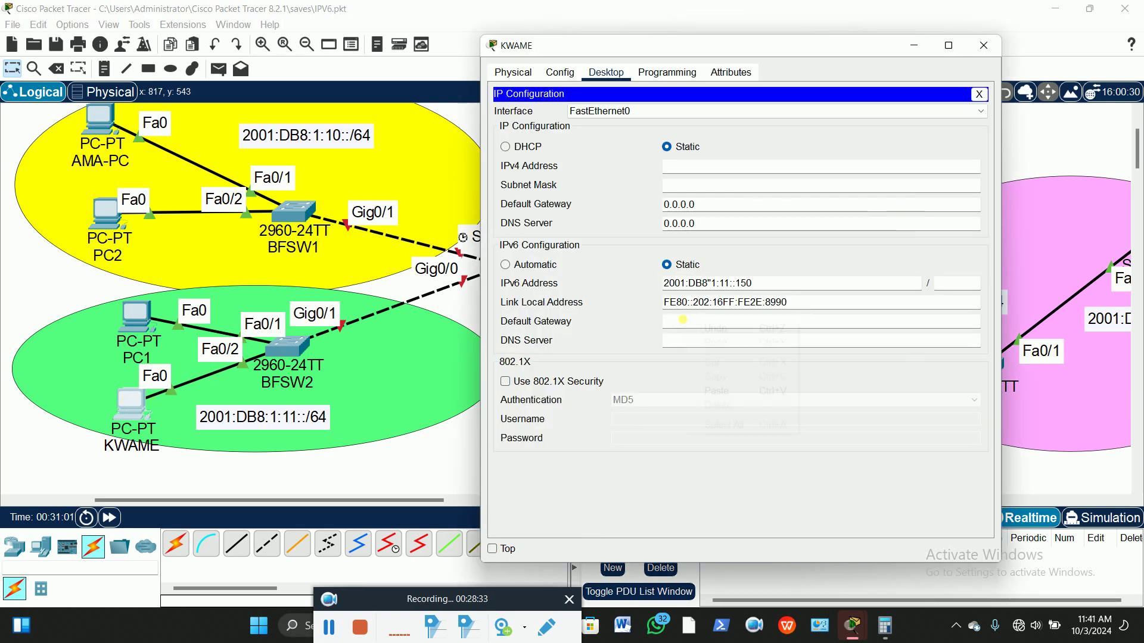
click(716, 391)
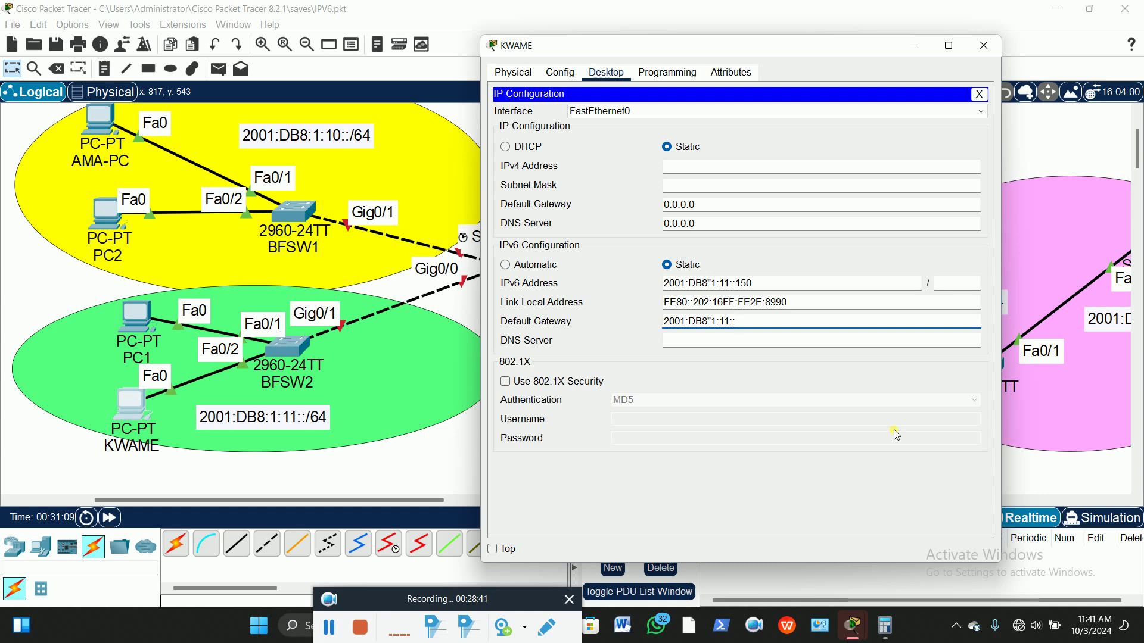
click(711, 322)
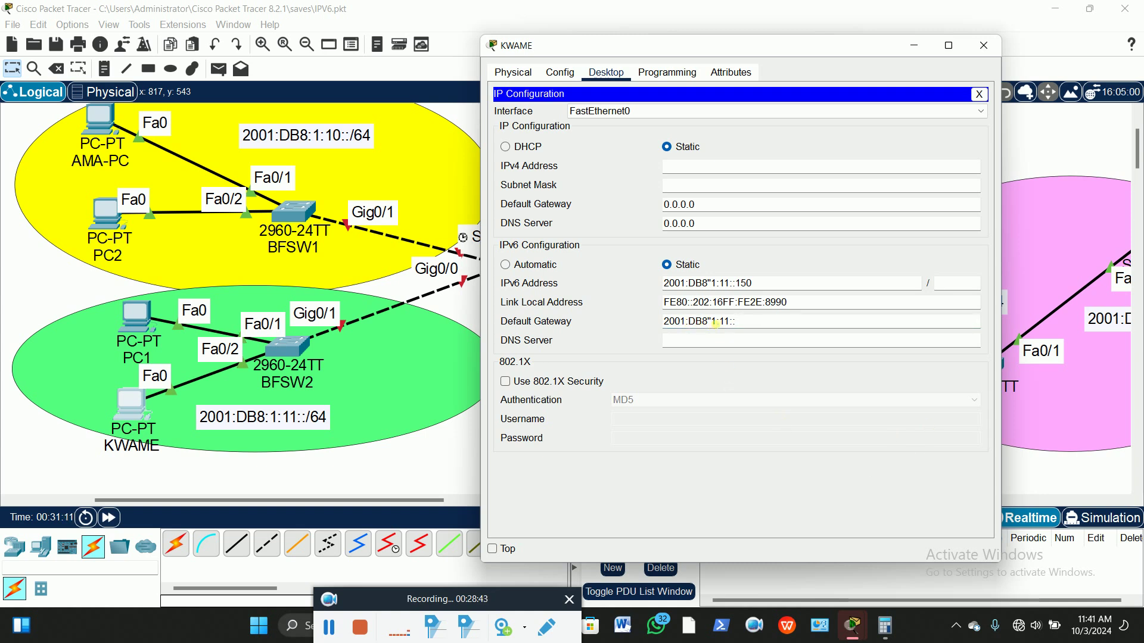
key(BackSpace)
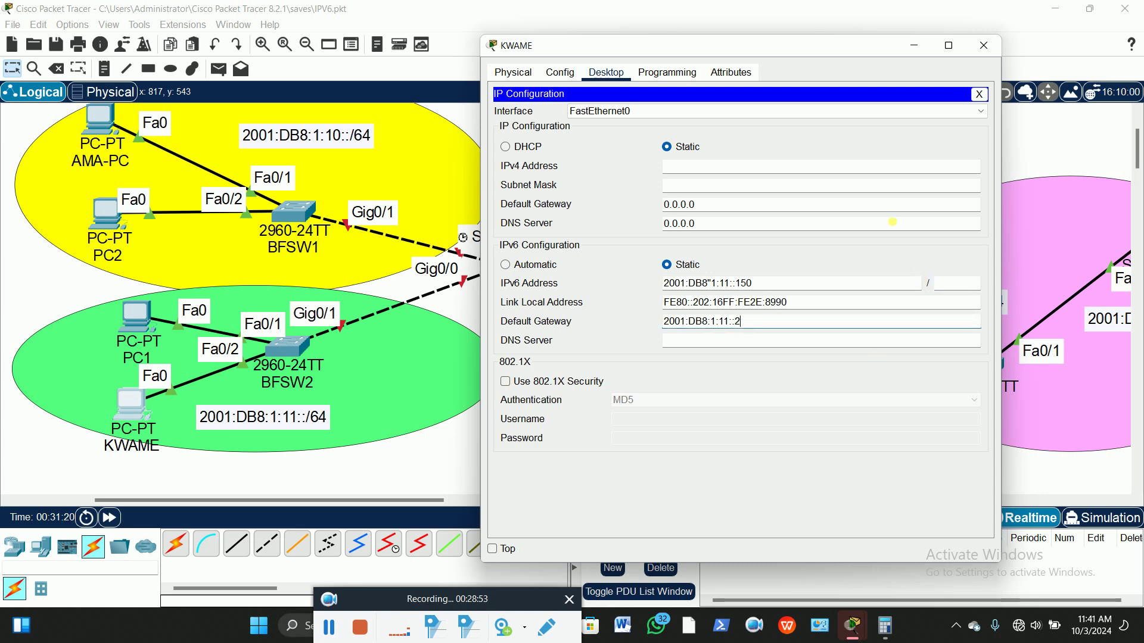
click(851, 286)
click(980, 94)
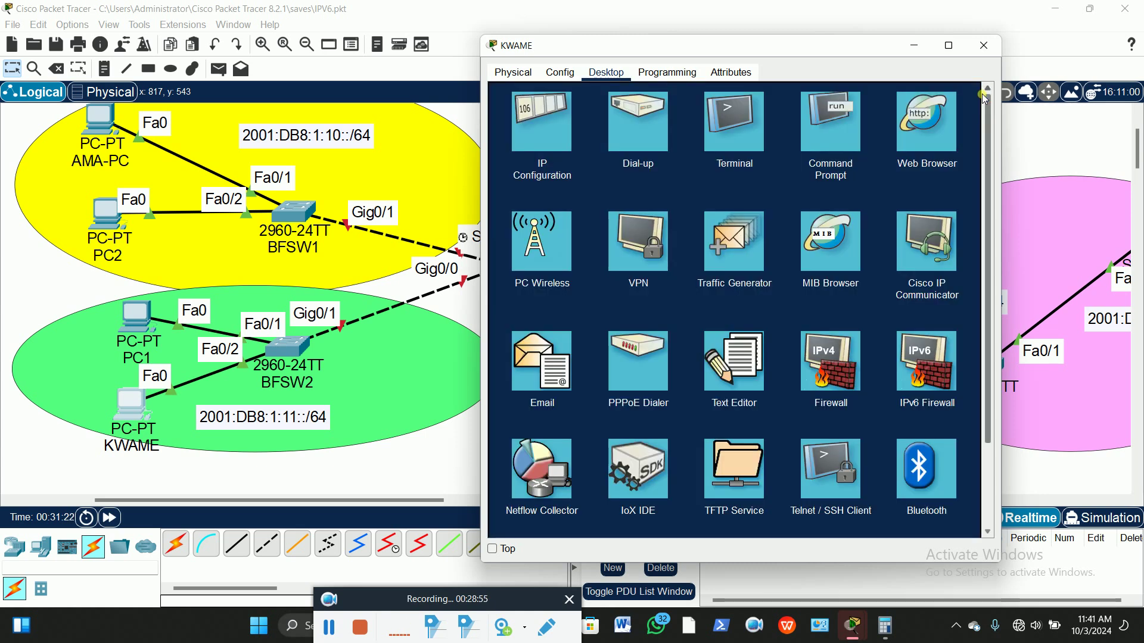
click(402, 479)
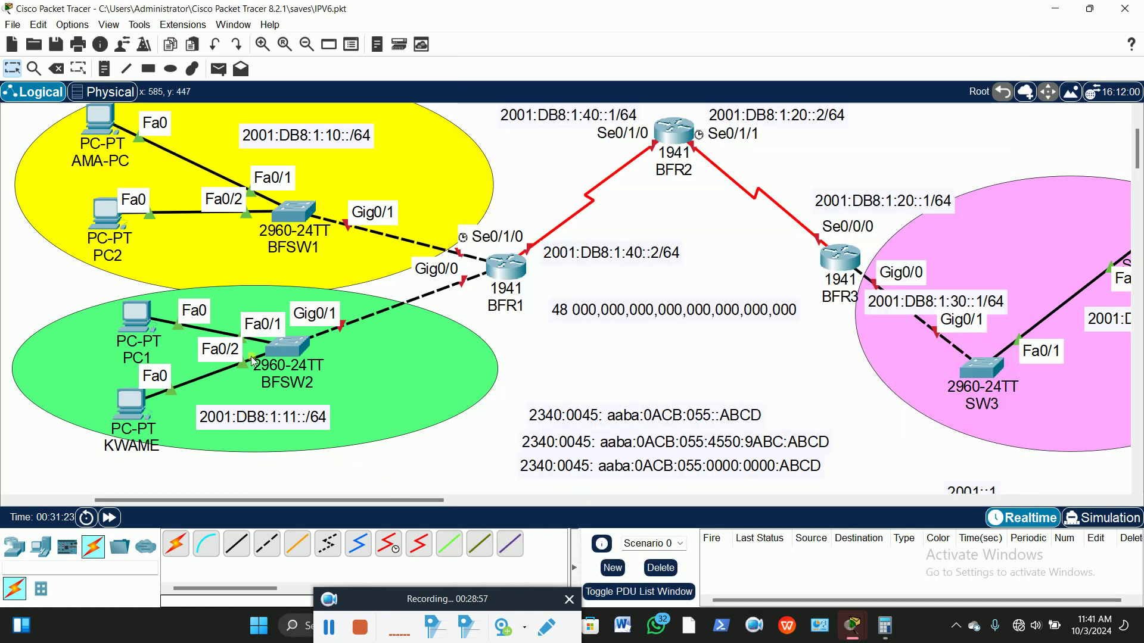
Step: Examine the IPv6 address and default gateway settings of the lower PC on BFSW2 and of AMA-PC
click(122, 402)
click(542, 136)
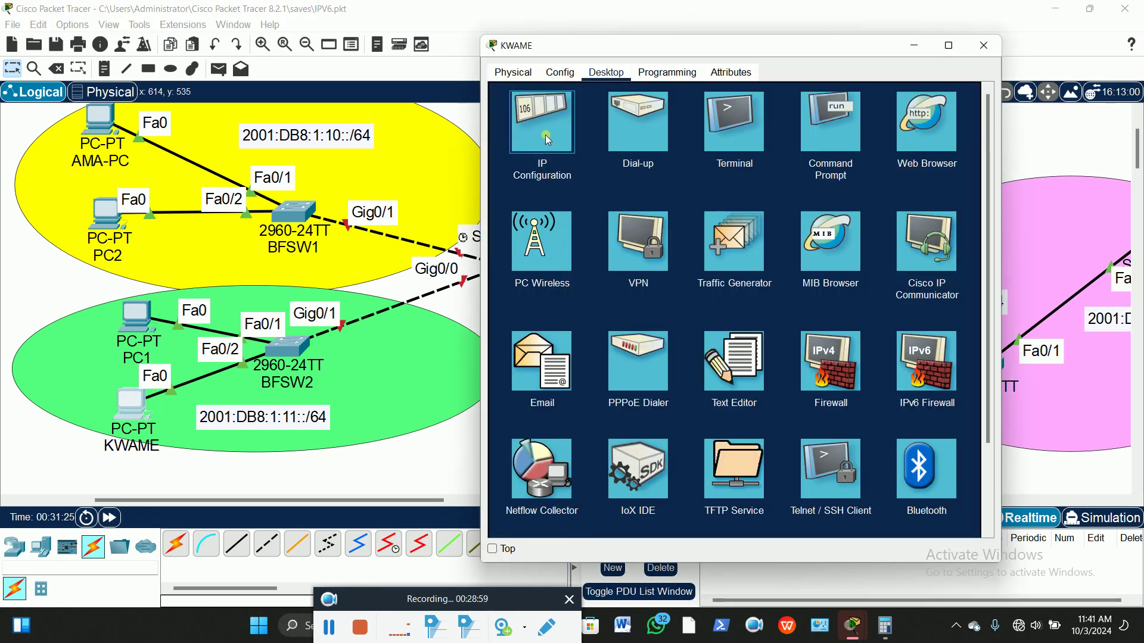
drag(622, 46, 751, 39)
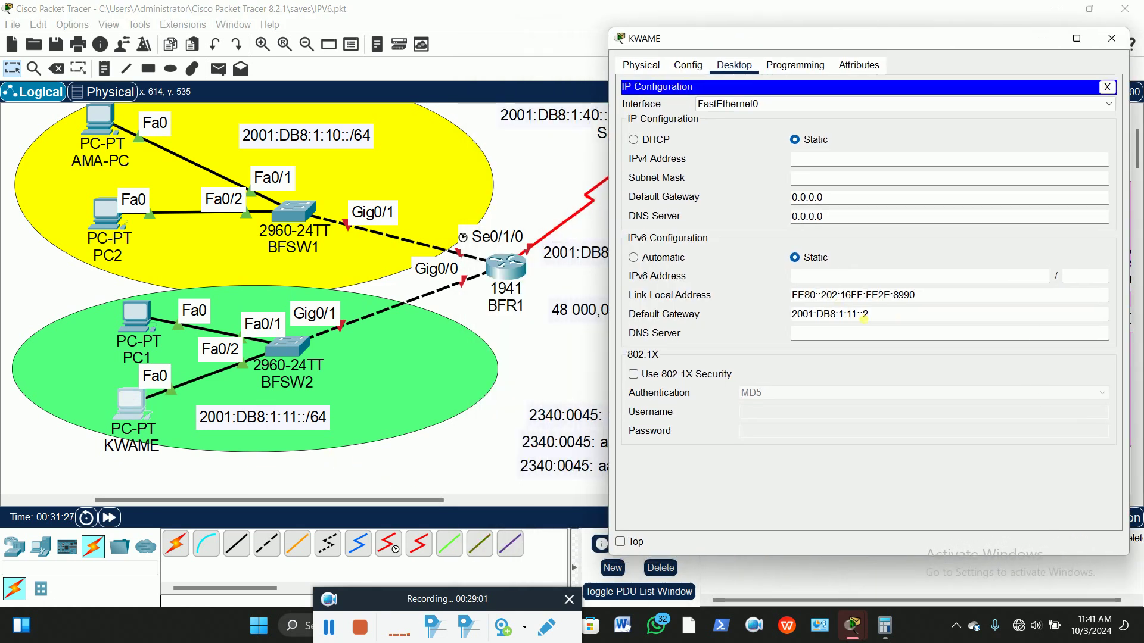
click(96, 122)
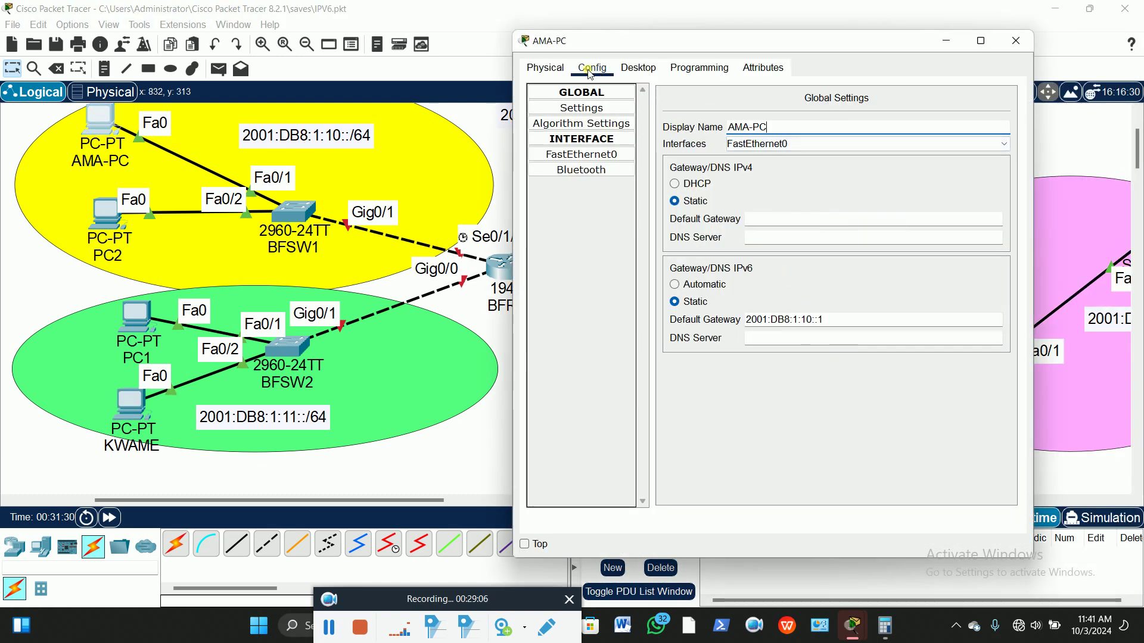
click(637, 68)
click(568, 132)
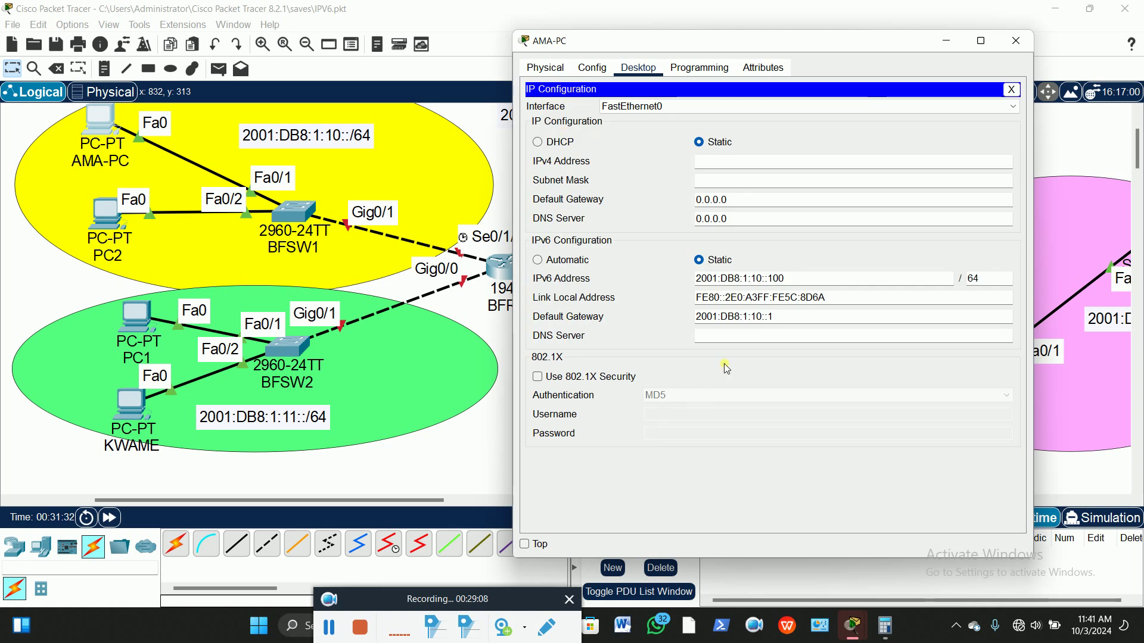
click(1015, 41)
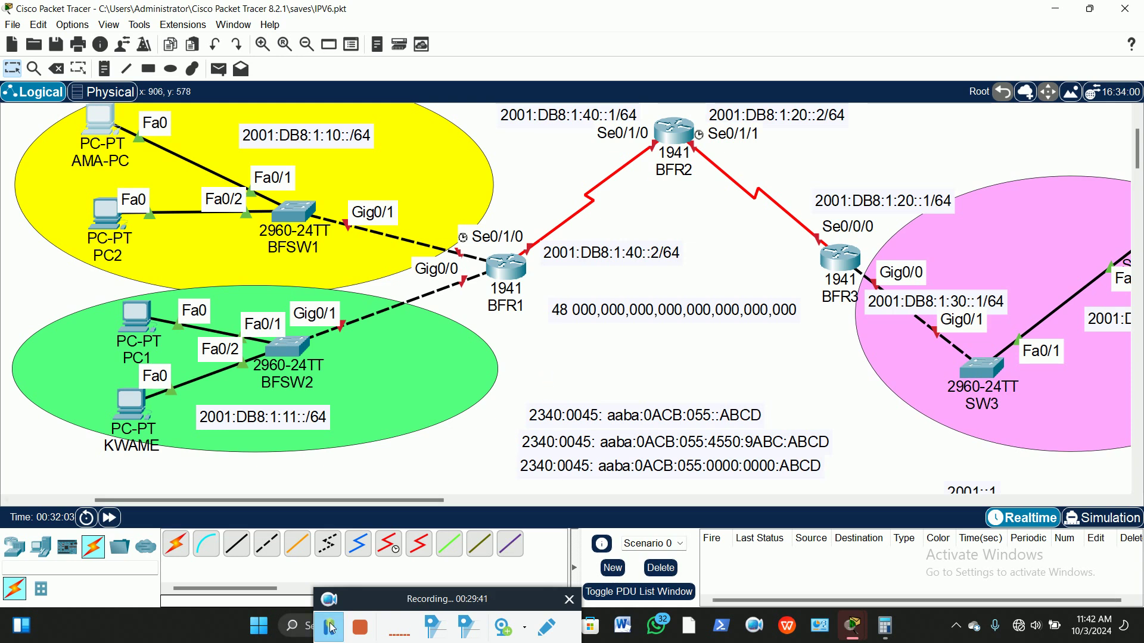
Step: Place a laptop in the workspace below router BFR1
drag(445, 599, 484, 621)
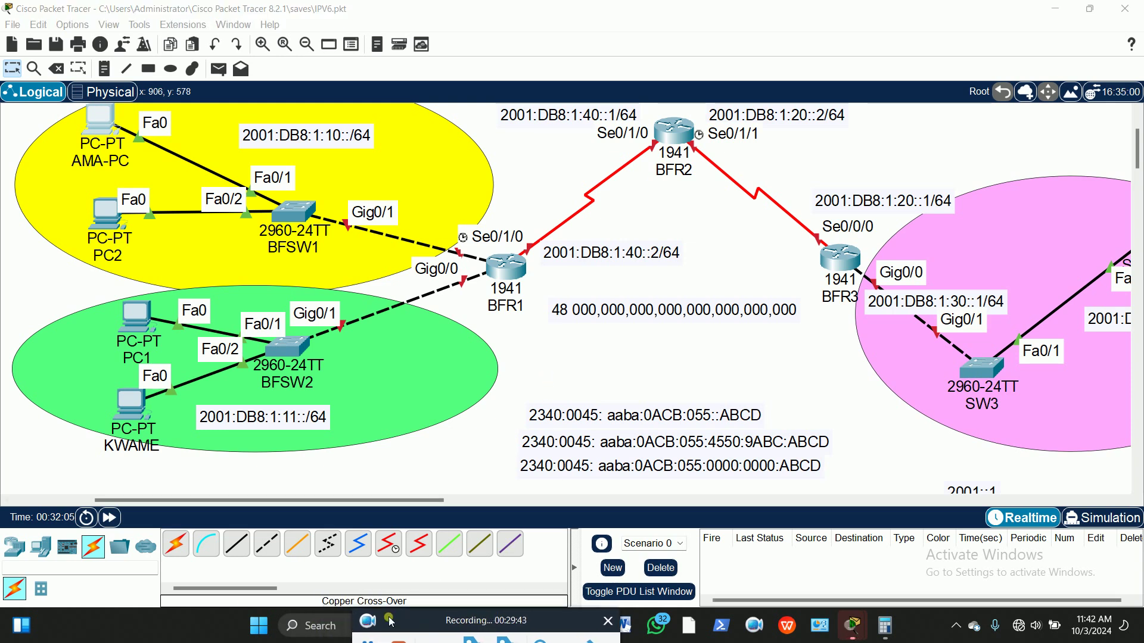
click(41, 546)
click(206, 543)
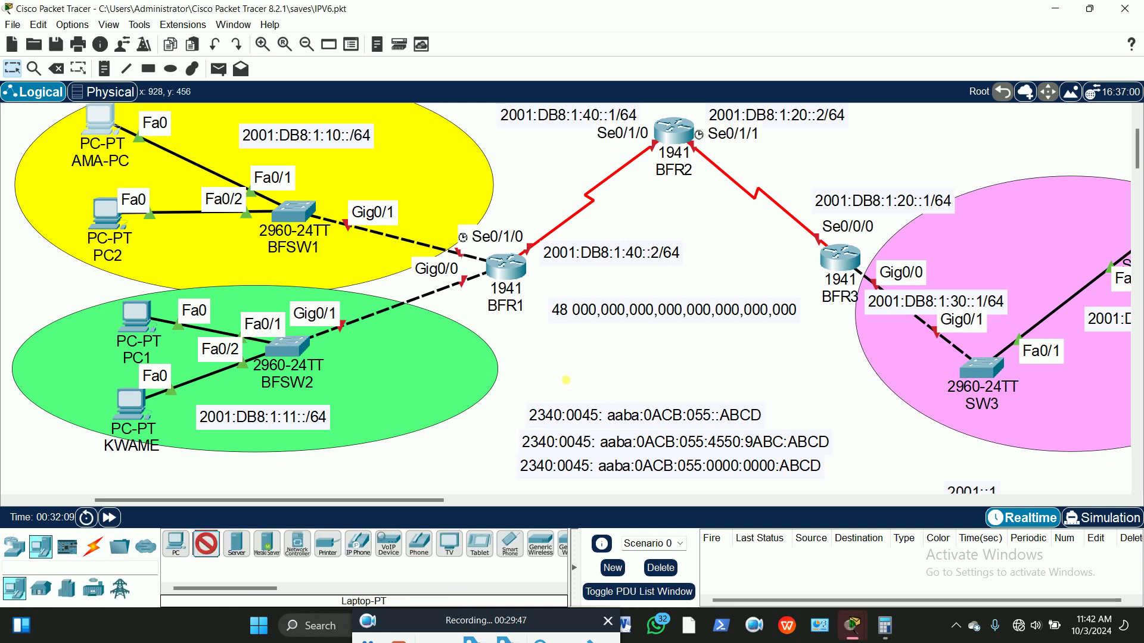
click(573, 388)
Step: Connect the laptop's RS 232 port to the Console port of router BFR1 with a console cable
click(93, 546)
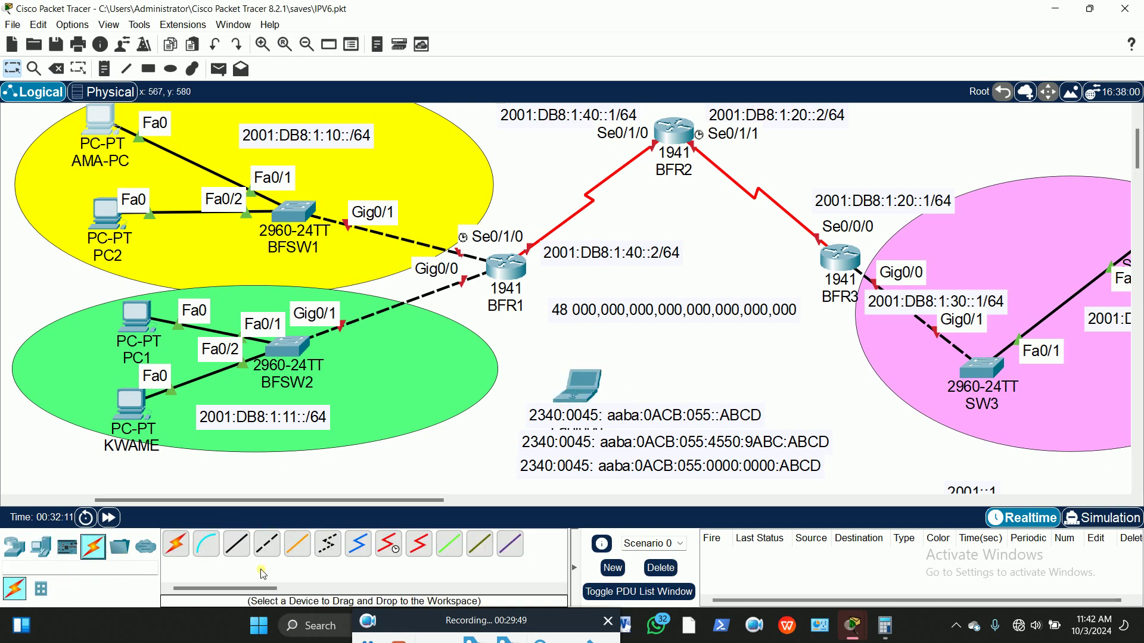
click(206, 543)
click(599, 385)
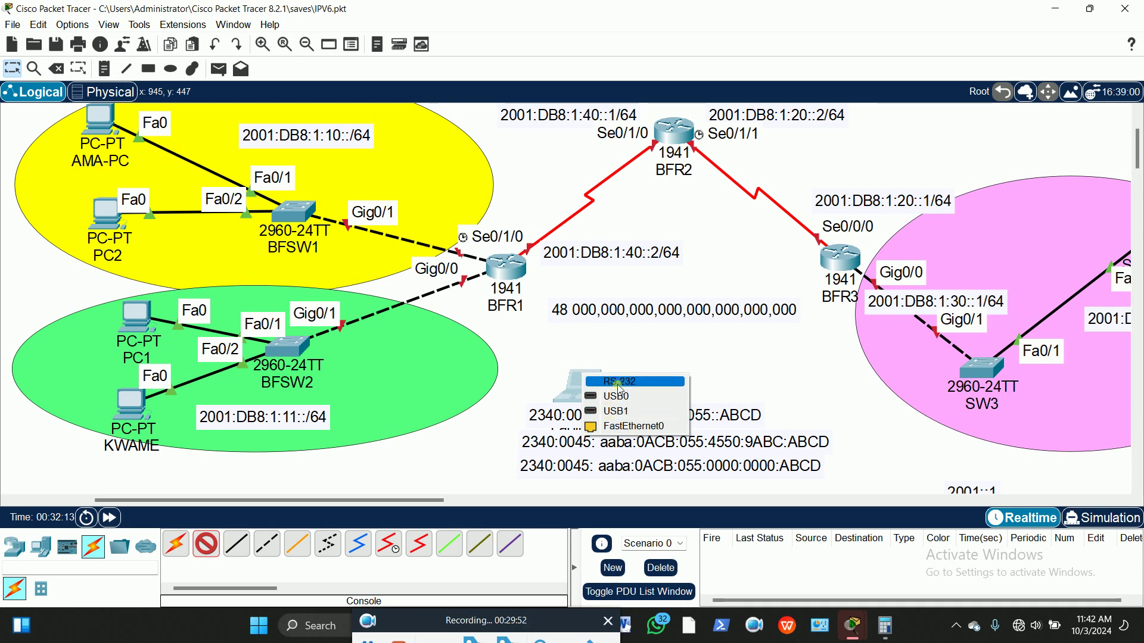
click(599, 383)
click(507, 265)
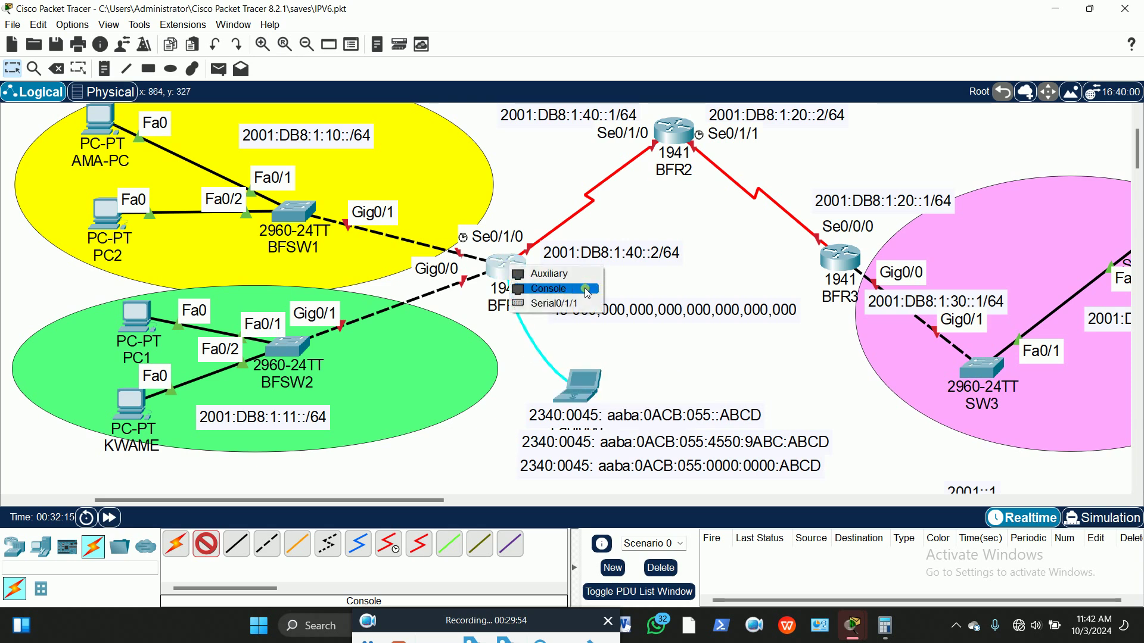
click(593, 289)
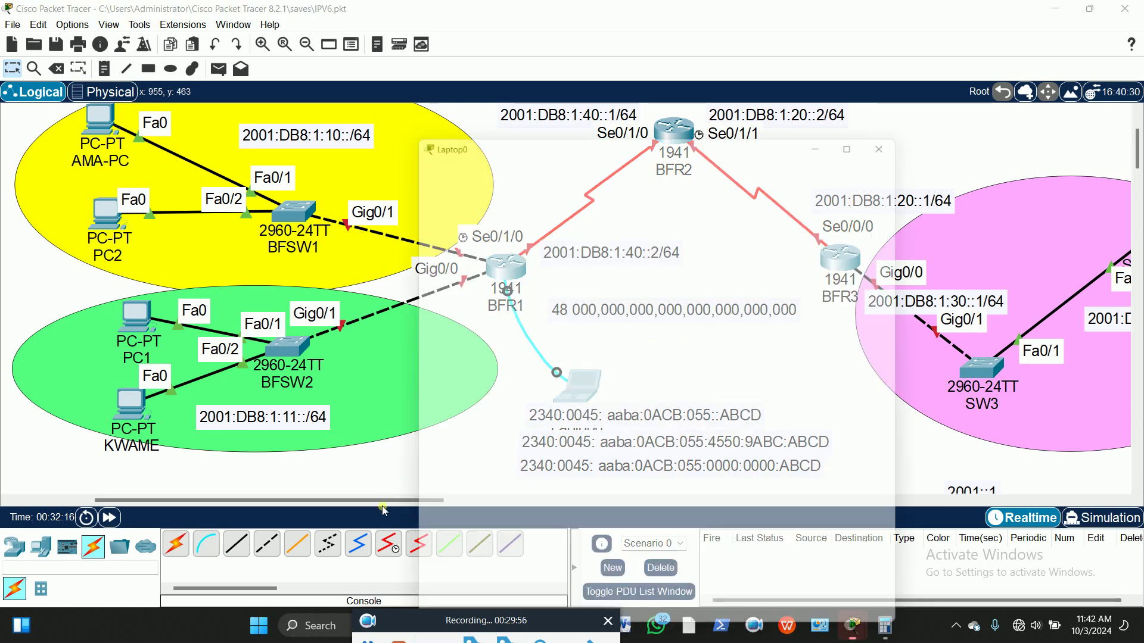
drag(385, 500, 456, 500)
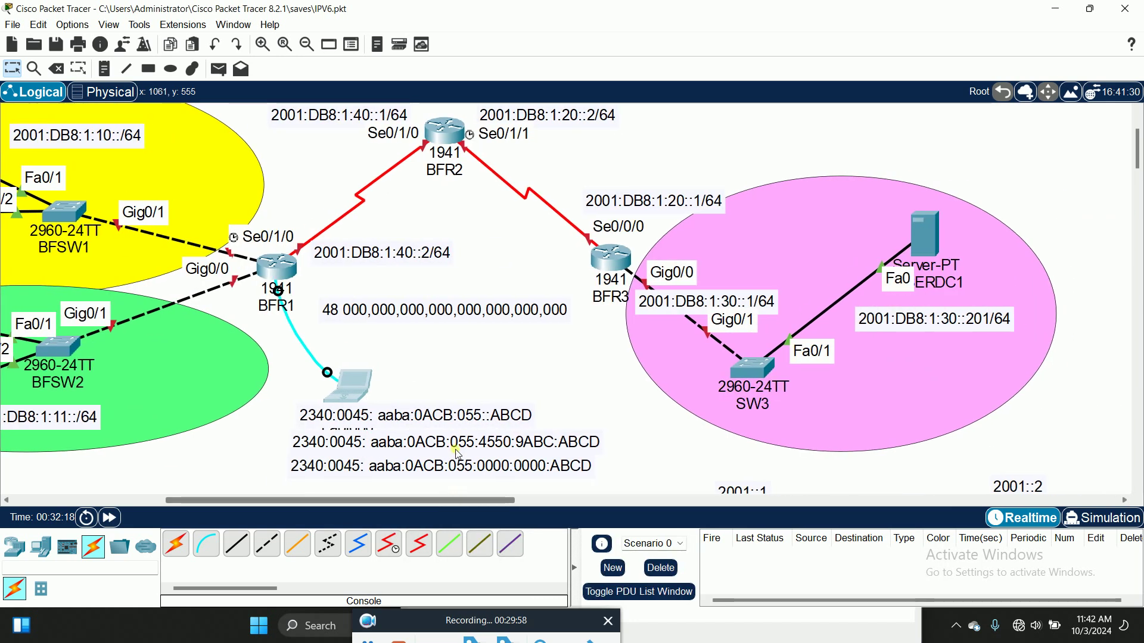
click(350, 387)
drag(641, 133, 771, 41)
click(656, 64)
click(598, 141)
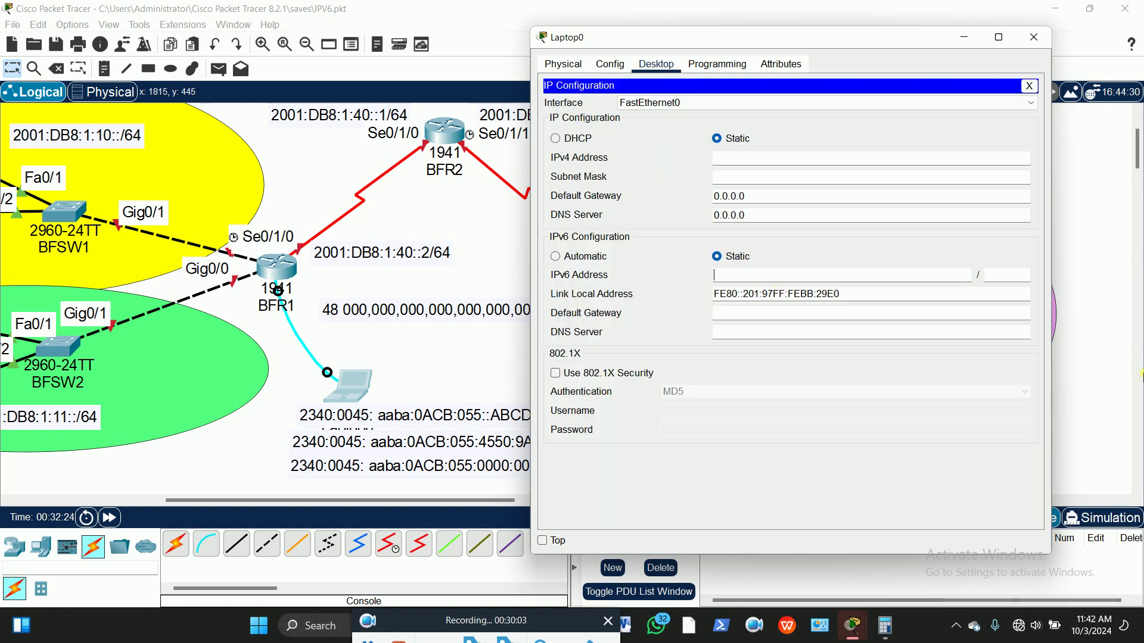
click(777, 278)
click(1033, 94)
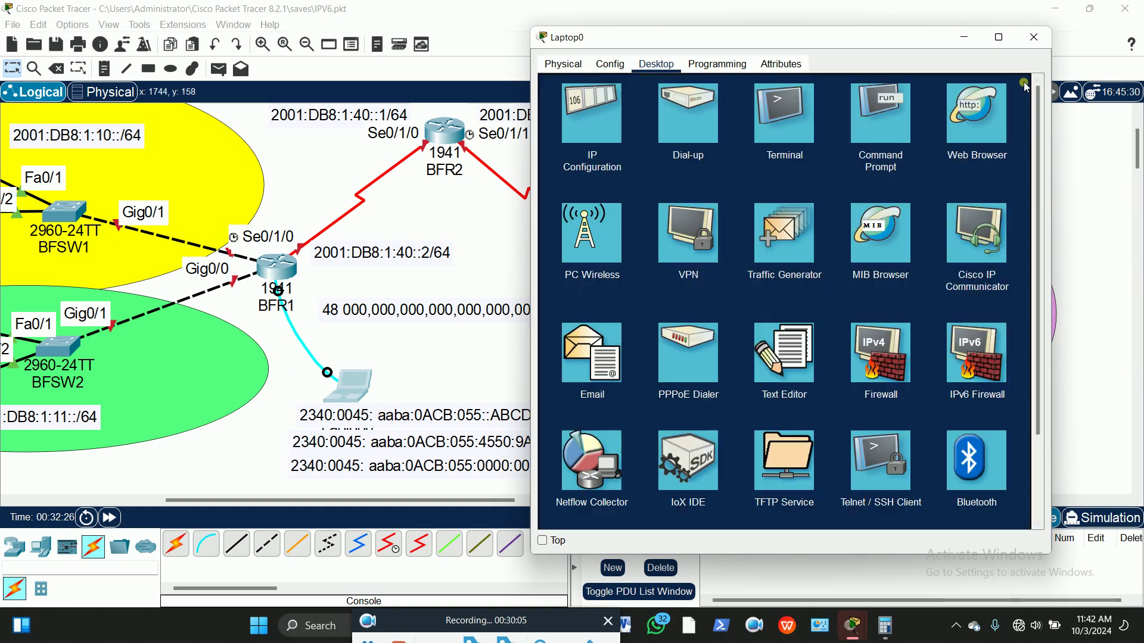
Step: Start a terminal session from the laptop to BFR1, keeping 9600 bits per second, 8 data bits, no parity, 1 stop bit and no flow control
click(785, 110)
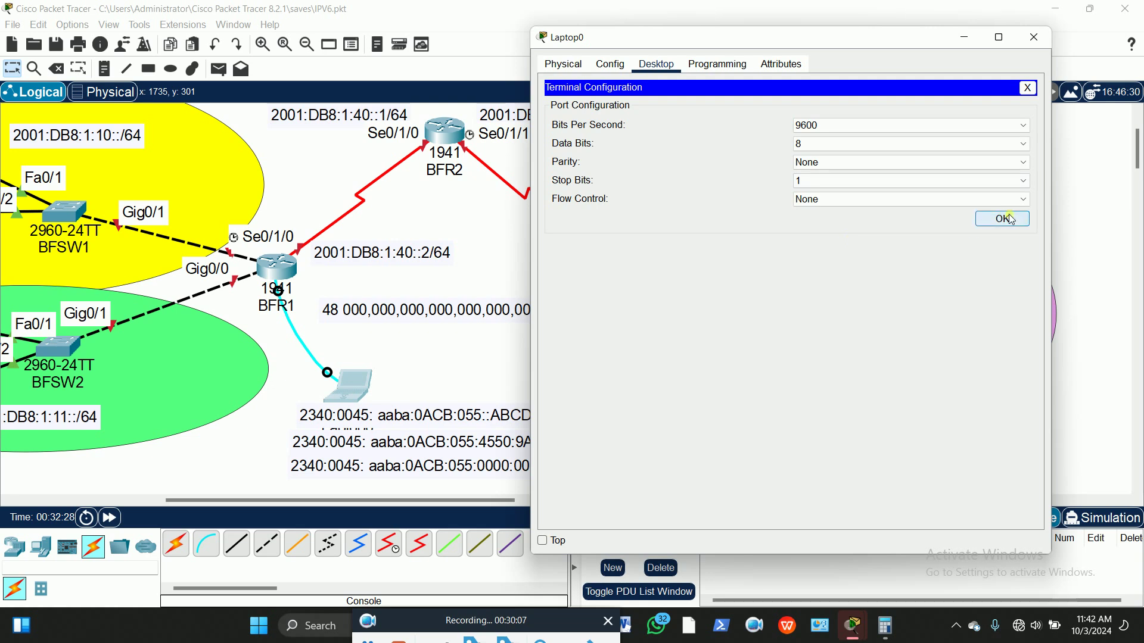
click(1028, 90)
click(1036, 37)
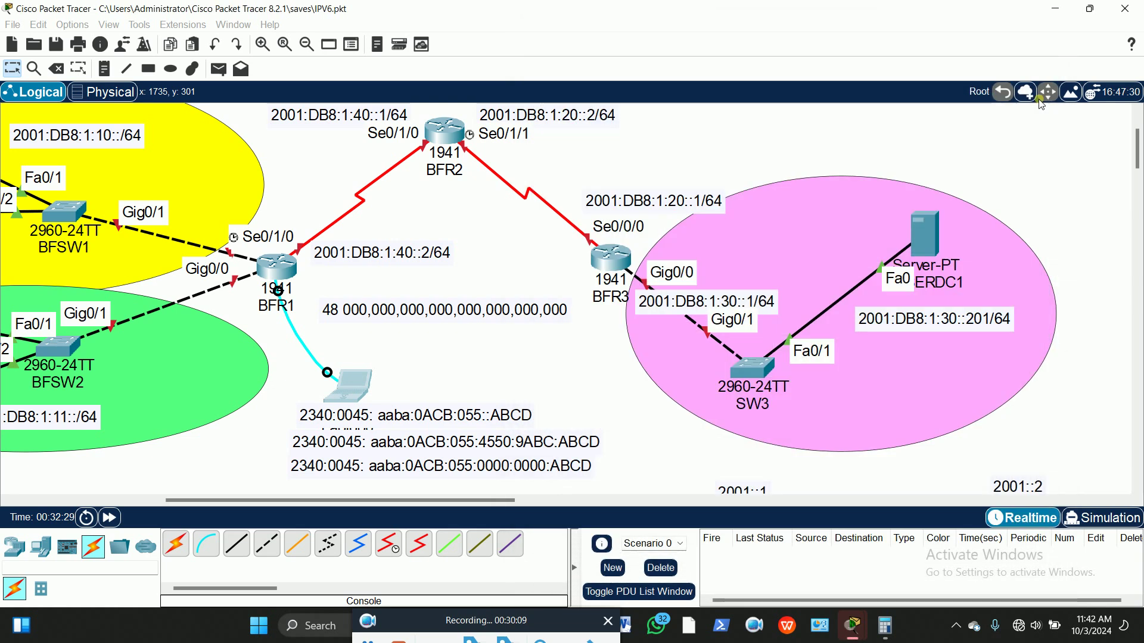
click(358, 386)
click(642, 175)
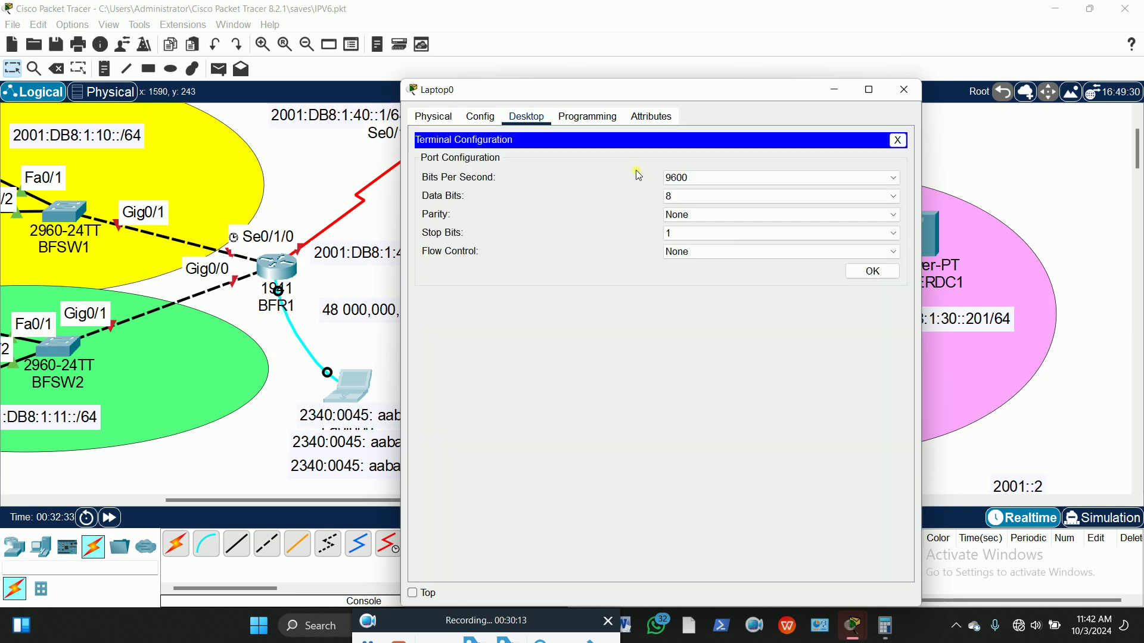
click(878, 272)
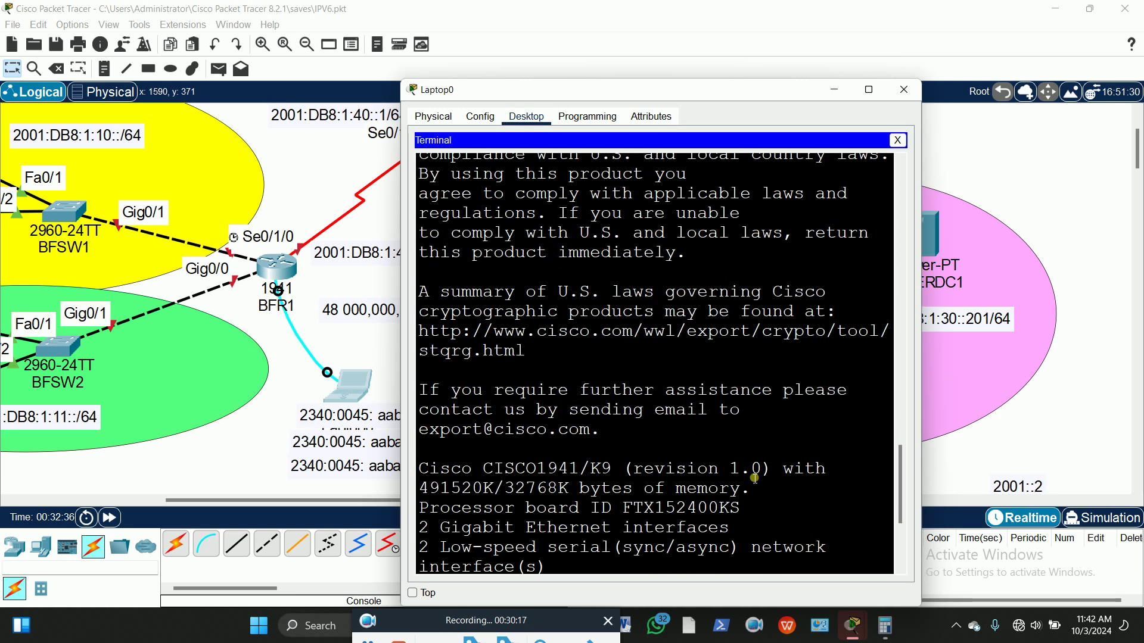
Step: Start the console session on router BFR1 and enter privileged mode, followed by global configuration mode
key(Return)
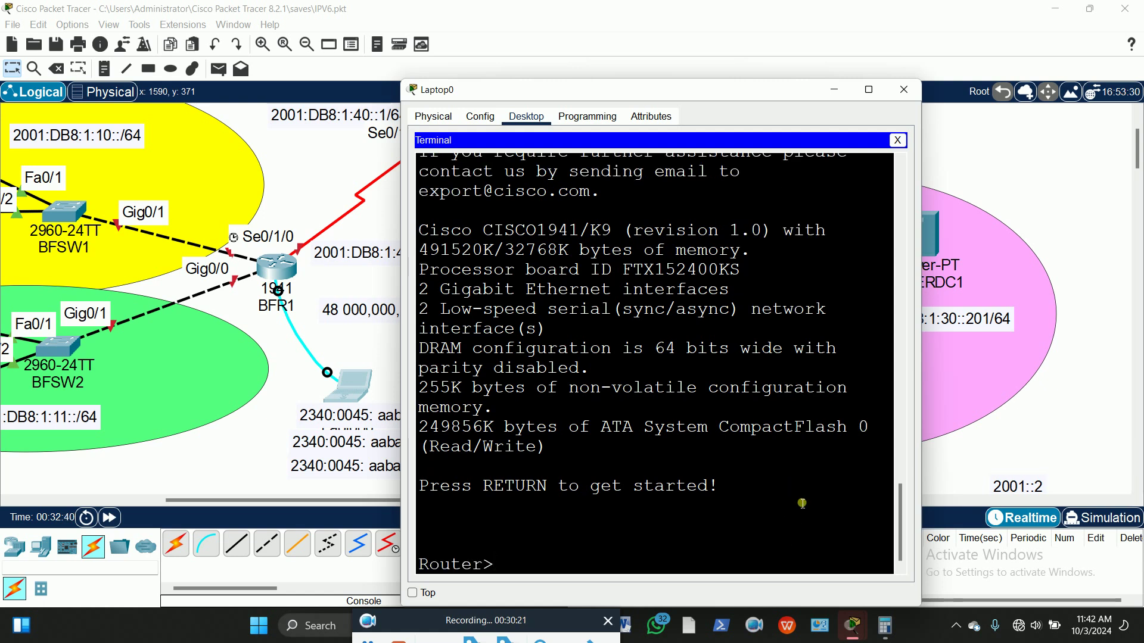
text(EN)
key(BackSpace)
key(BackSpace)
text(en)
key(Return)
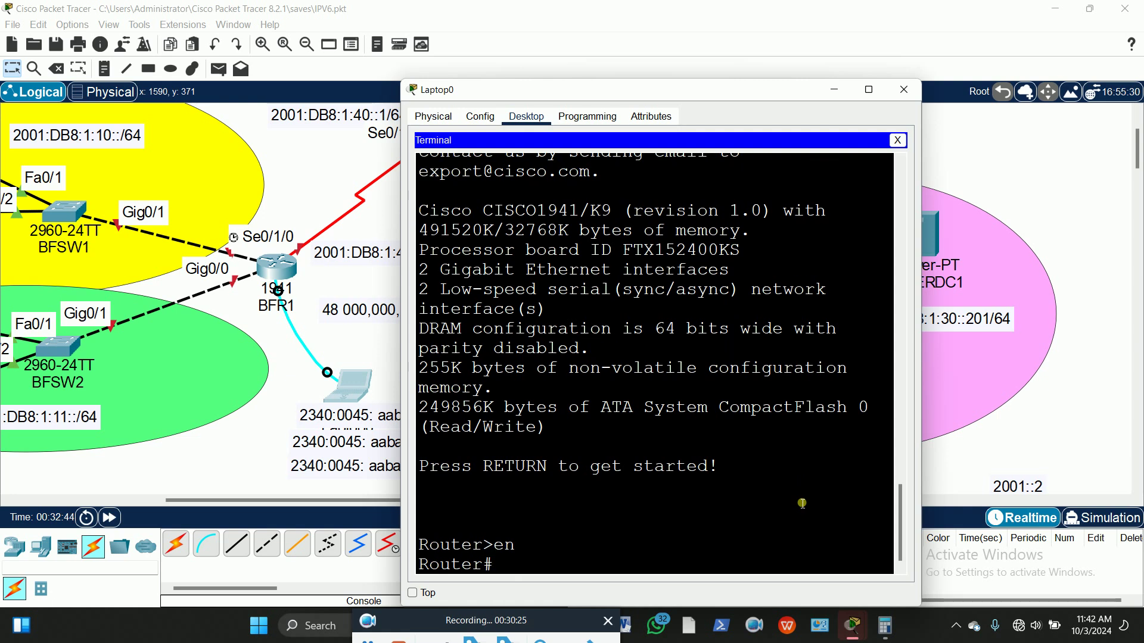
text(config t)
key(Return)
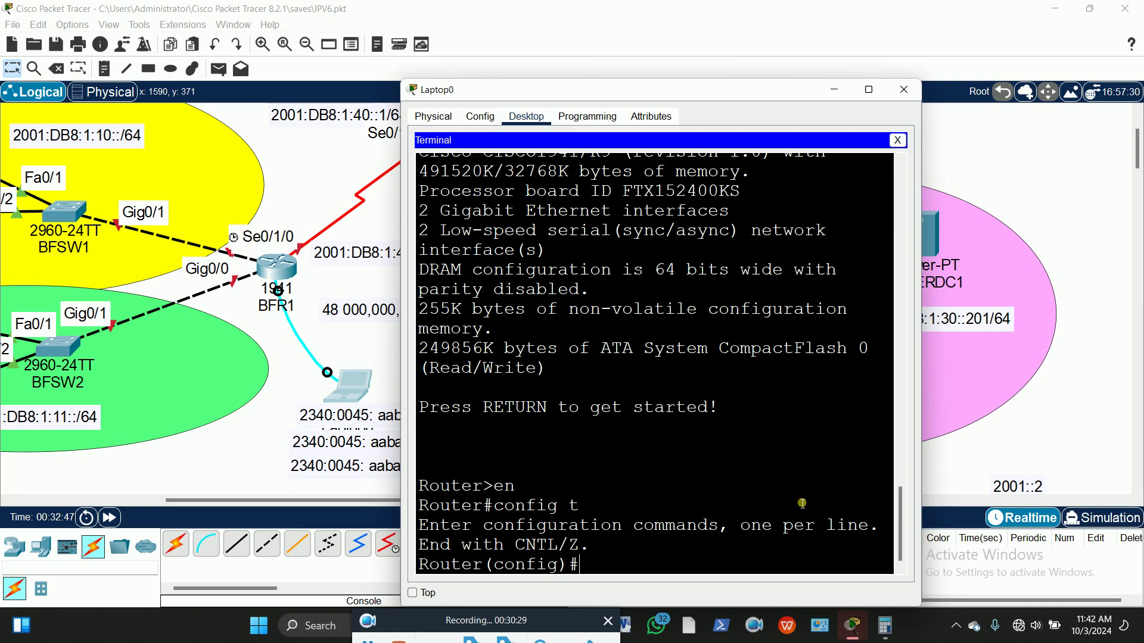
Step: Set the router's hostname to BFR1
text(host)
key(Tab)
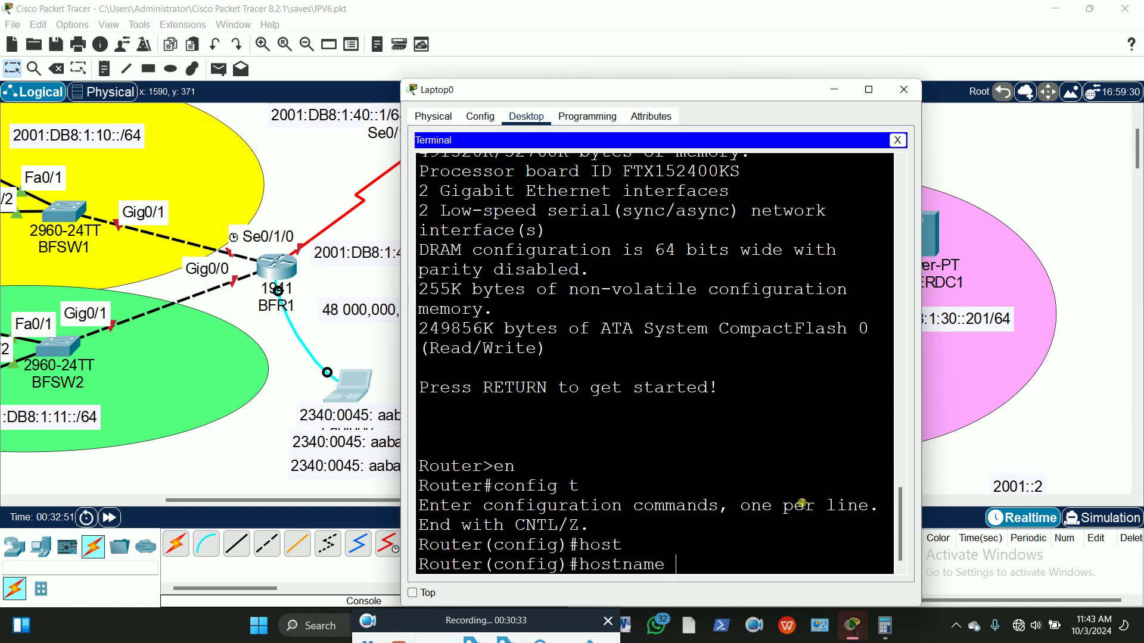
text(BFR1)
key(Return)
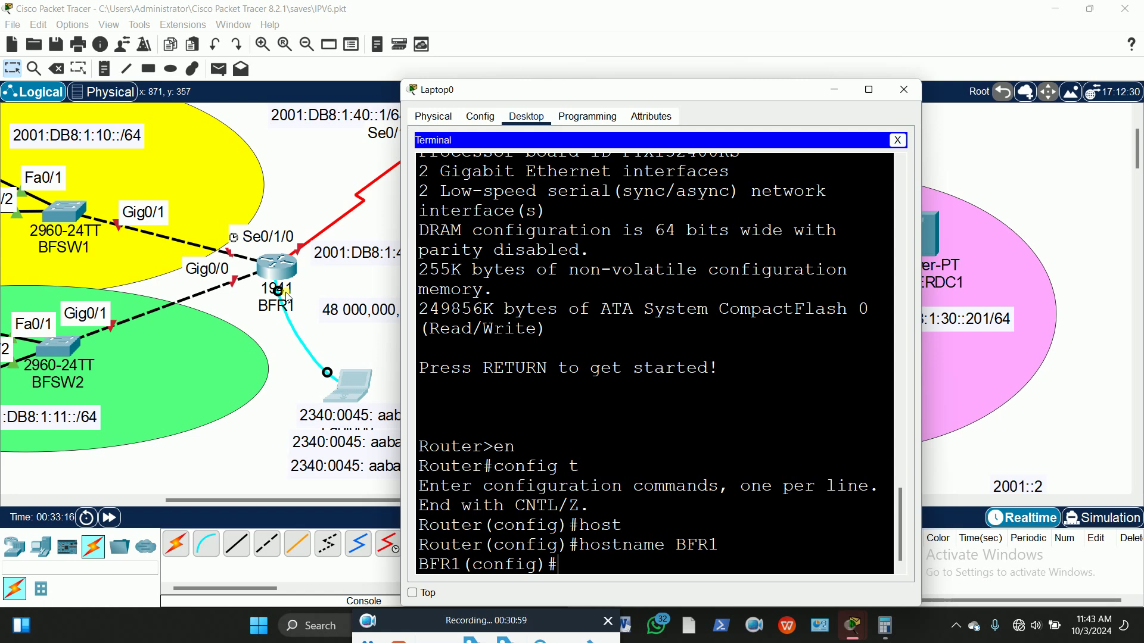
Step: Enable IPv6 unicast routing on BFR1 with the ipv6 unicast-routing command
click(582, 571)
text(ipv)
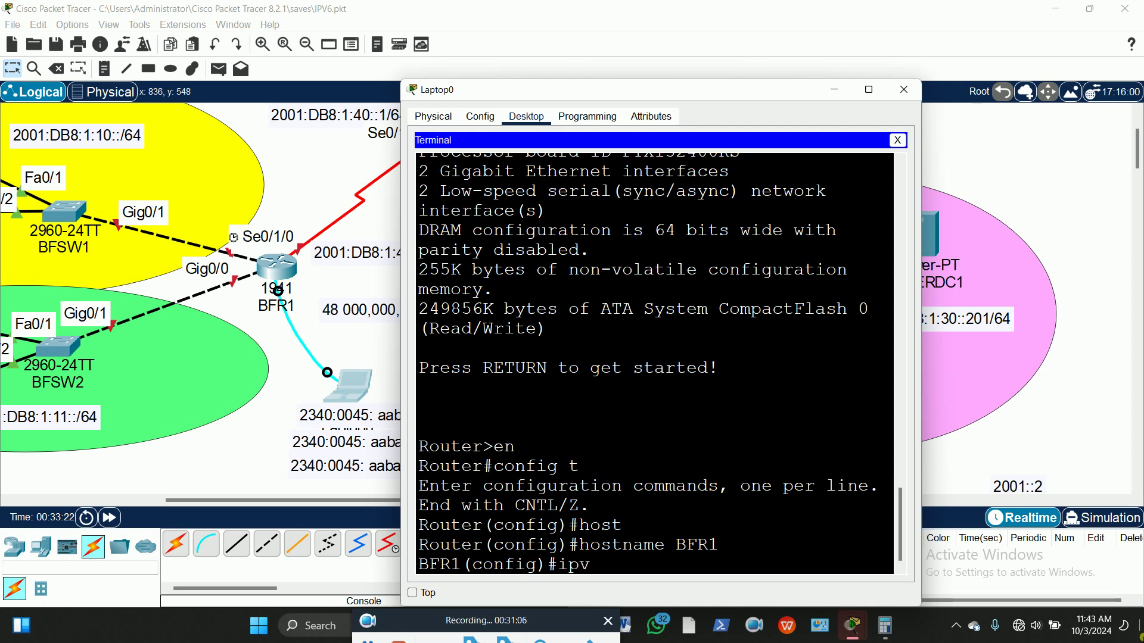
key(Tab)
text(un)
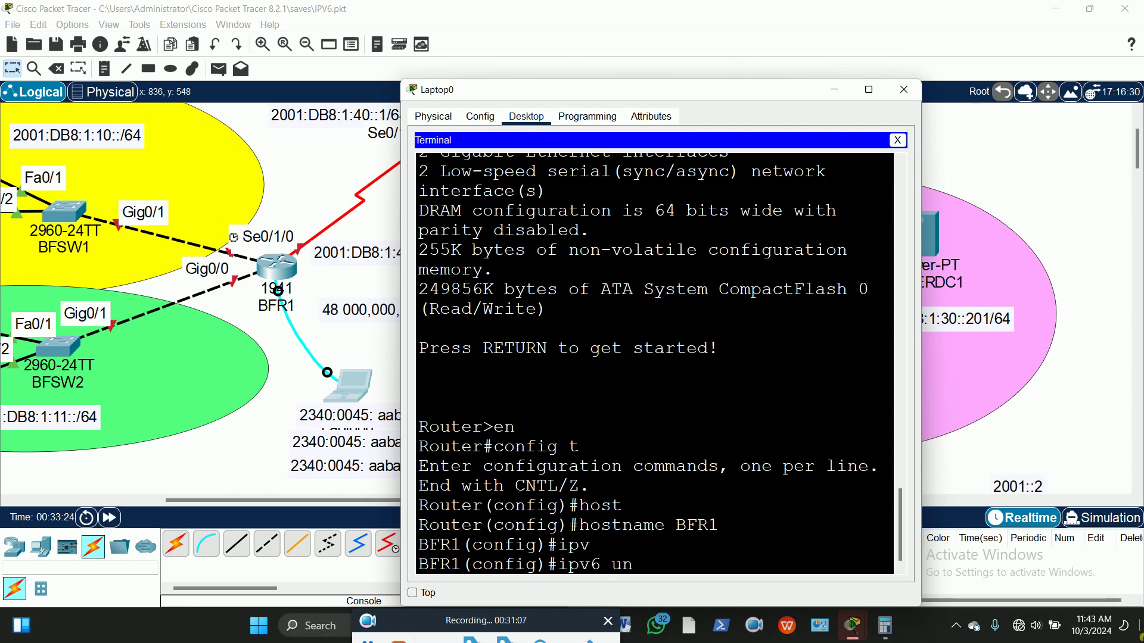
key(Tab)
key(Return)
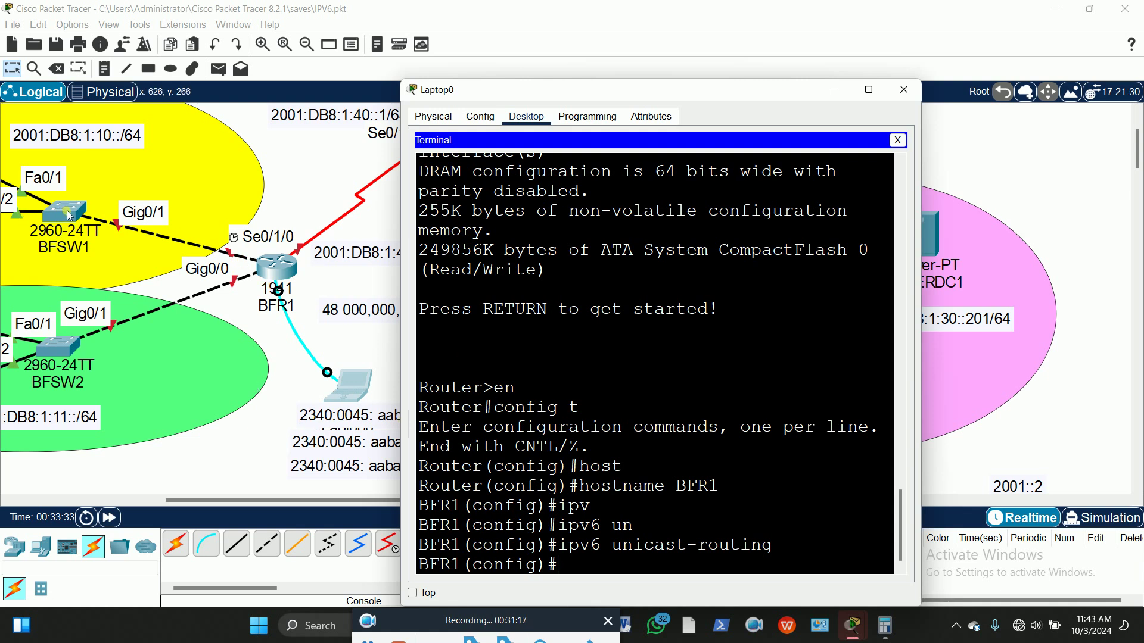
Step: Move switch BFSW1 up within the yellow network area to clear BFR1's Gig0/1 label, and return to the laptop's terminal
drag(70, 216, 47, 269)
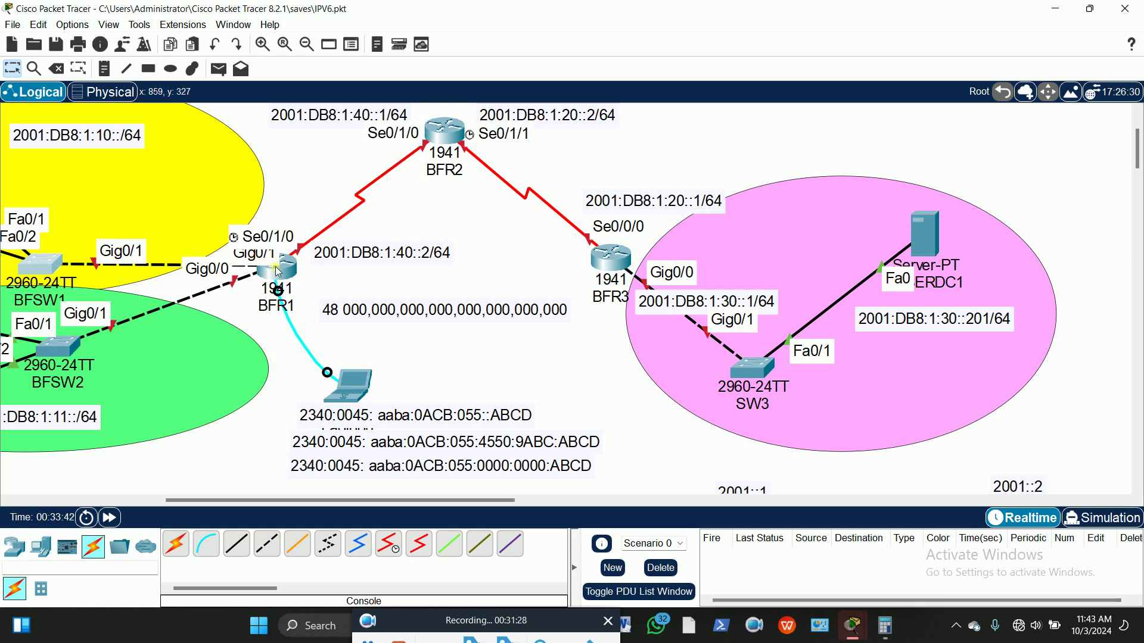
drag(48, 252, 162, 133)
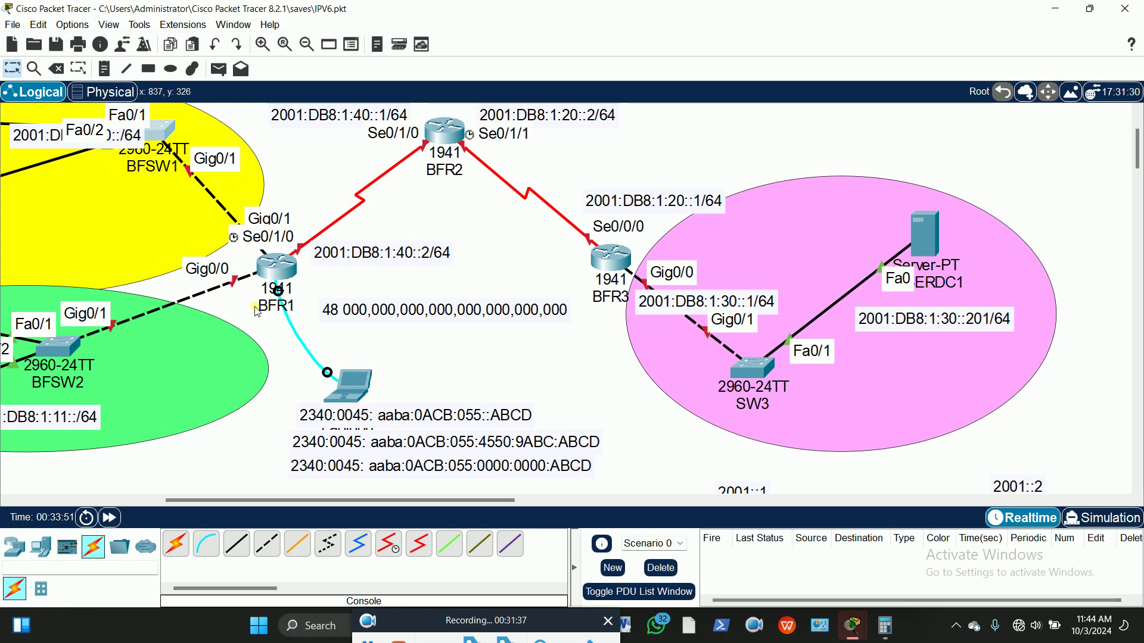
click(357, 384)
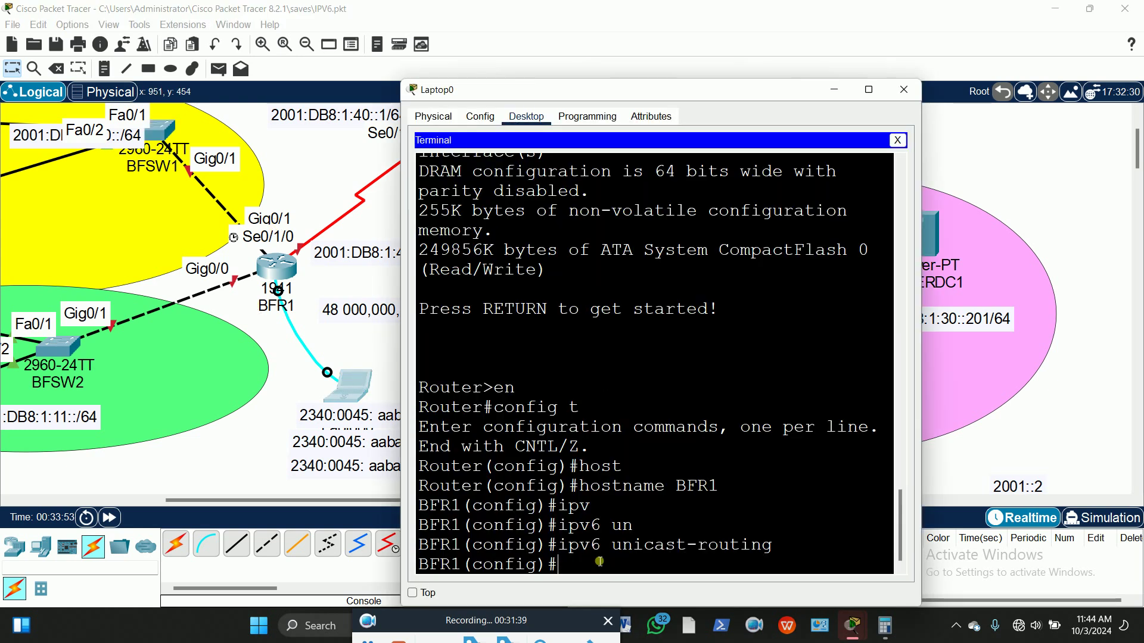
Step: Enter interface configuration mode for gig0/1 on BFR1
text(int gig)
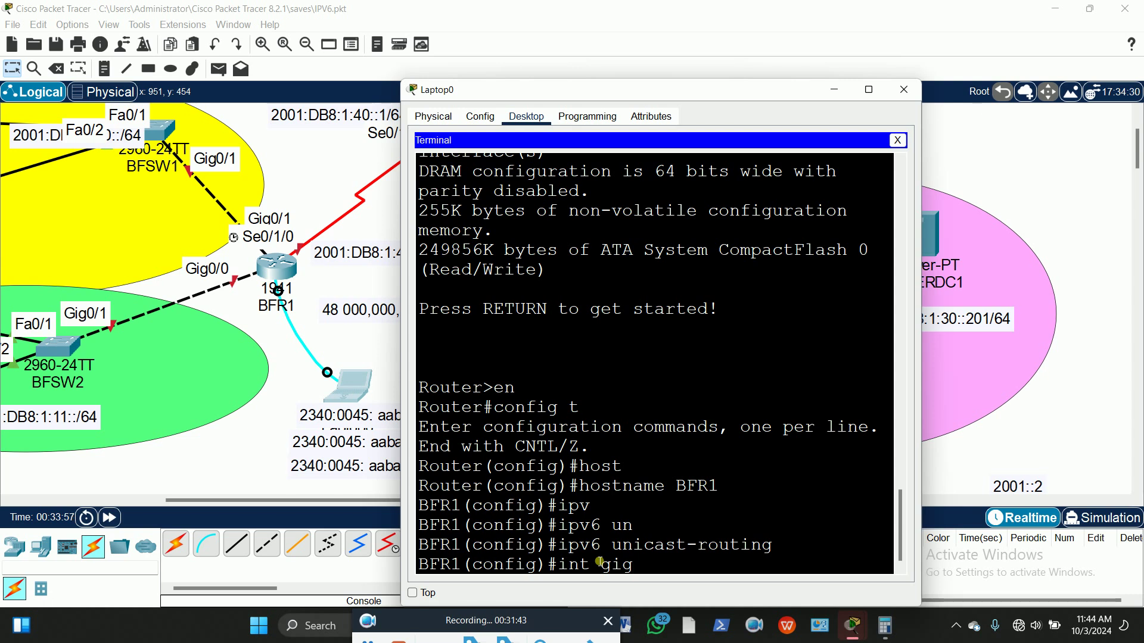
text(0/)
text(1)
key(Return)
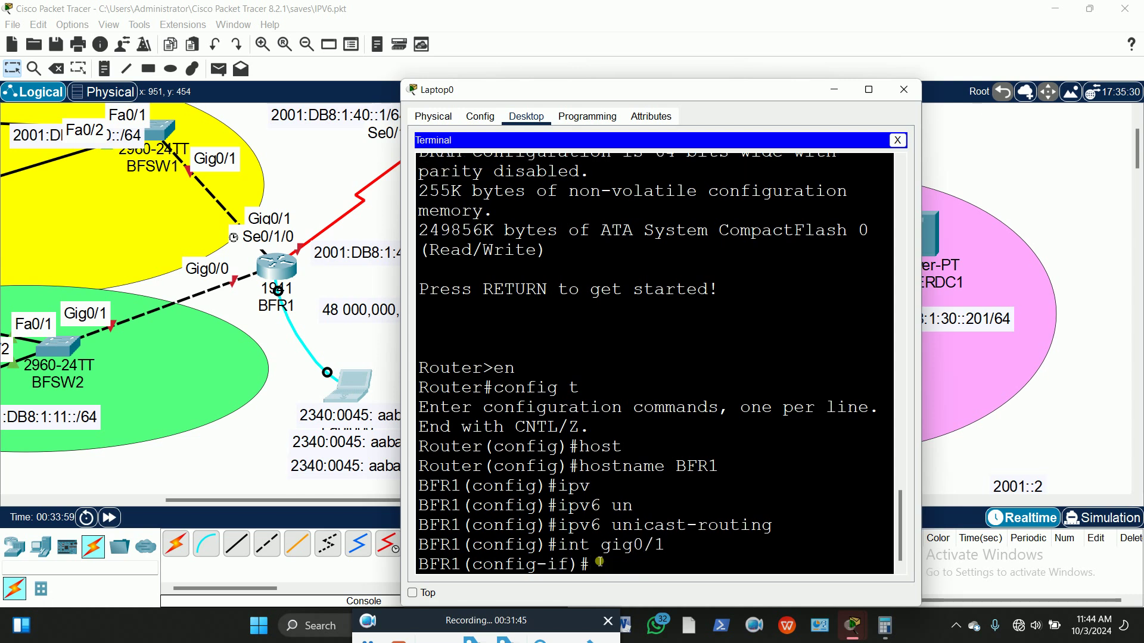
Step: Assign IPv6 address 2001:DB8:1:10::1/64 to interface gig0/1, moving the 2001:DB8:1:10::/64 label clear of BFSW1's port labels
text(ipv)
key(Tab)
text(ad)
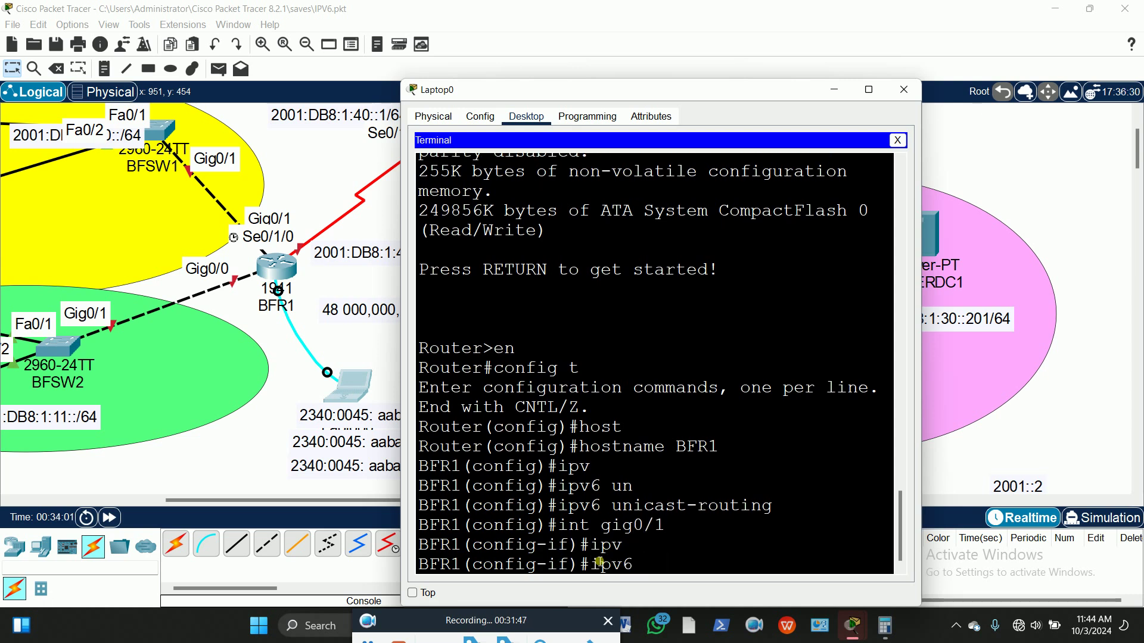
text(d)
key(Tab)
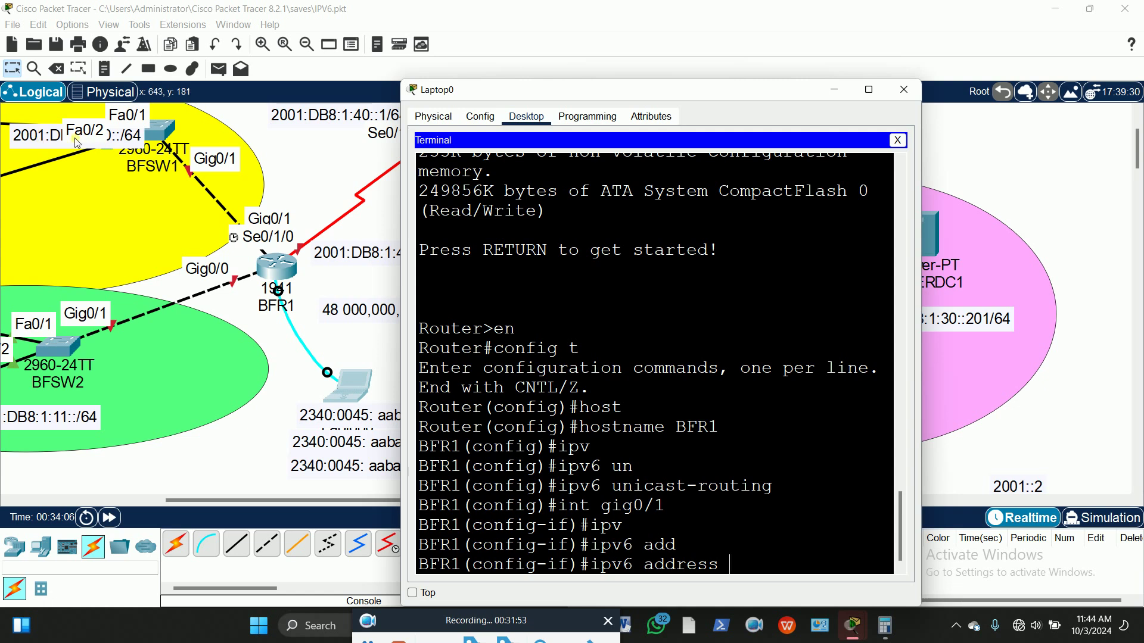
drag(45, 140, 52, 214)
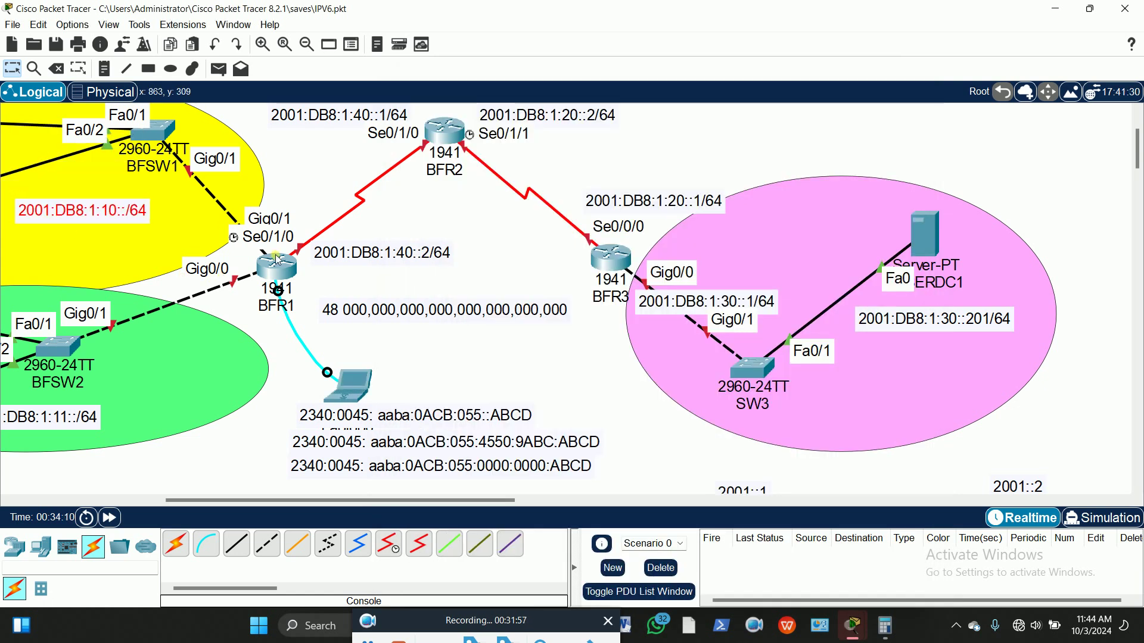
click(347, 385)
text(200)
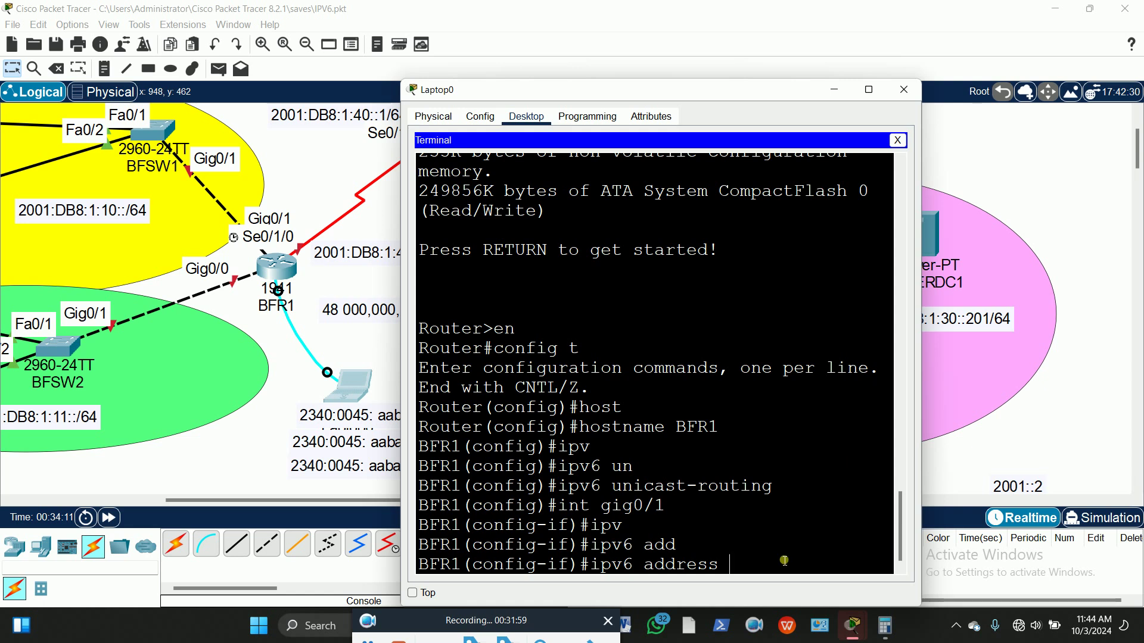
text(1")
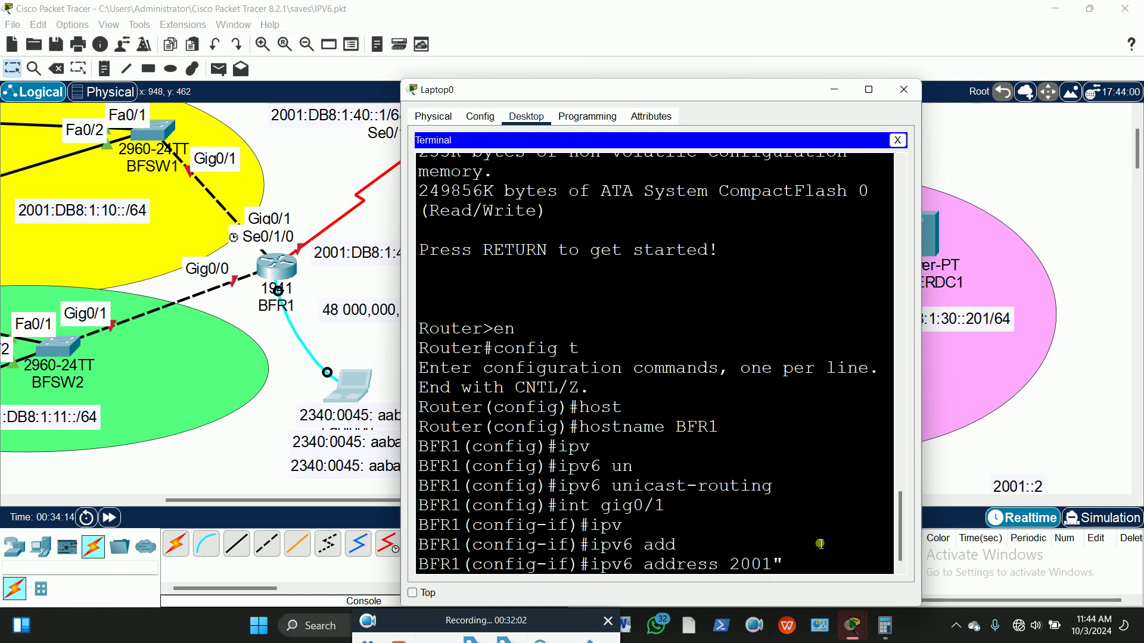
key(BackSpace)
text(:DB8:1:10::1)
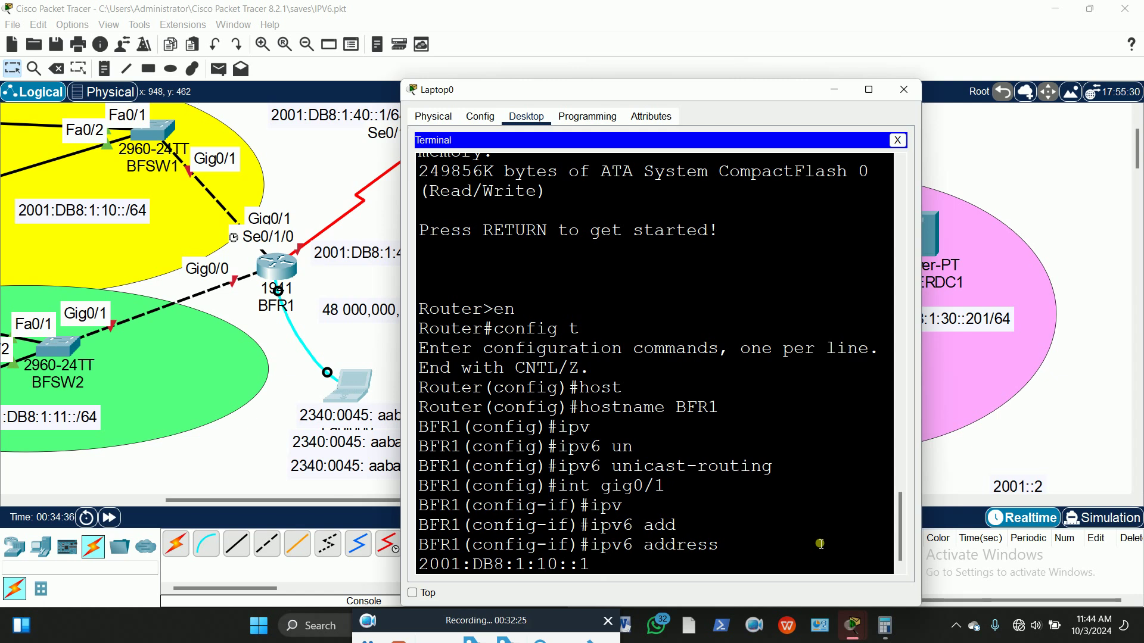
text(/64 EU)
key(Tab)
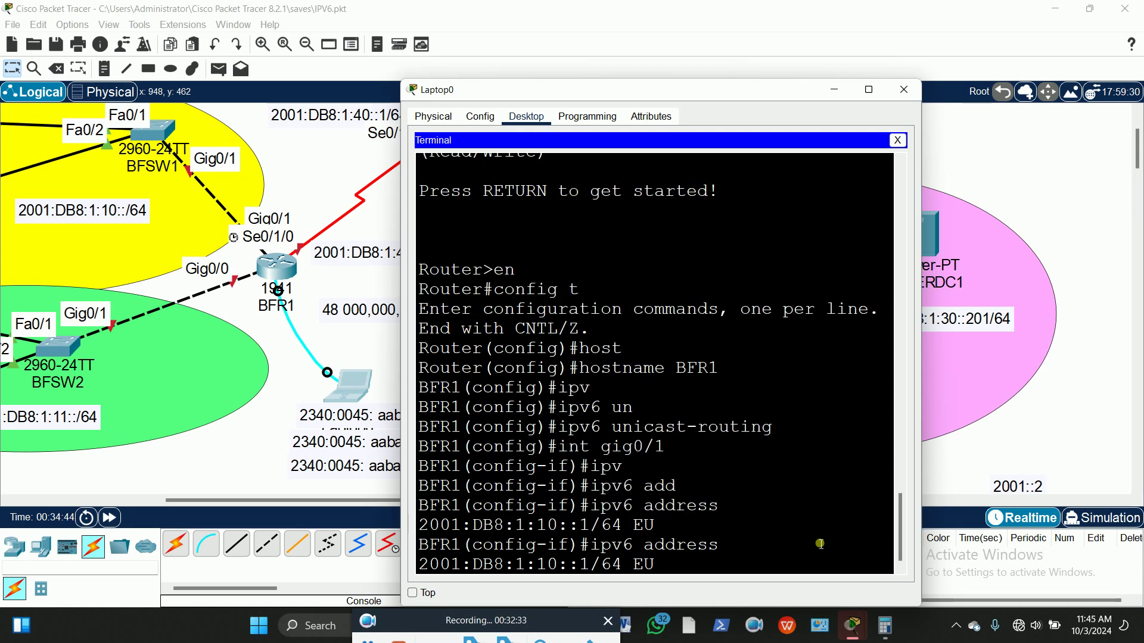
key(BackSpace)
key(BackSpace)
key(Return)
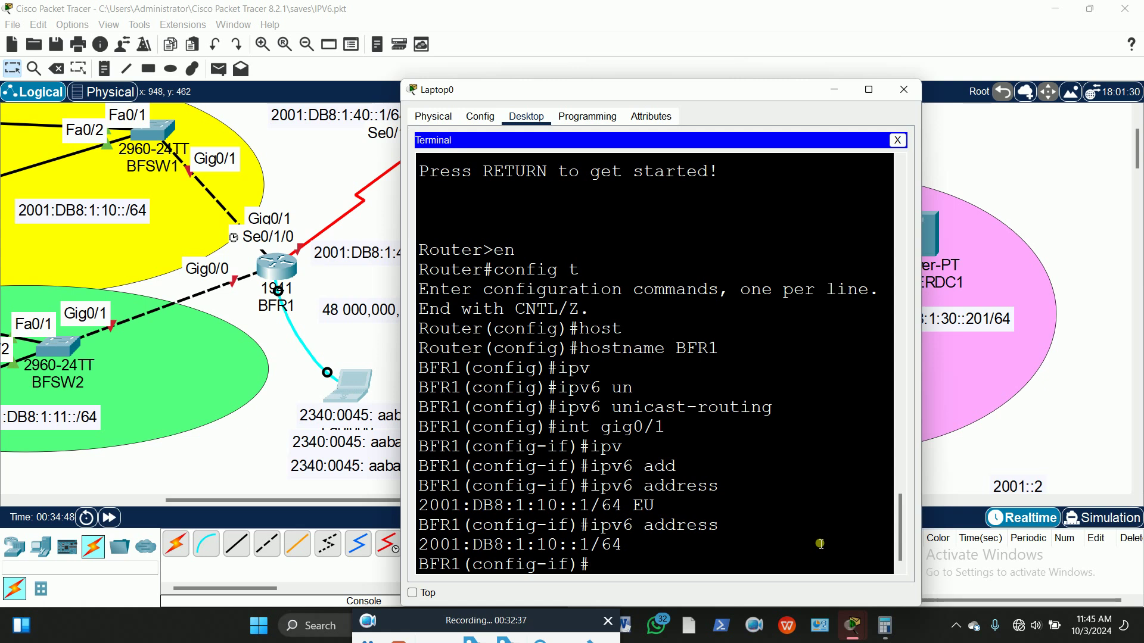
Step: Activate interface gig0/1 with the no shut command
text(no shut)
key(Return)
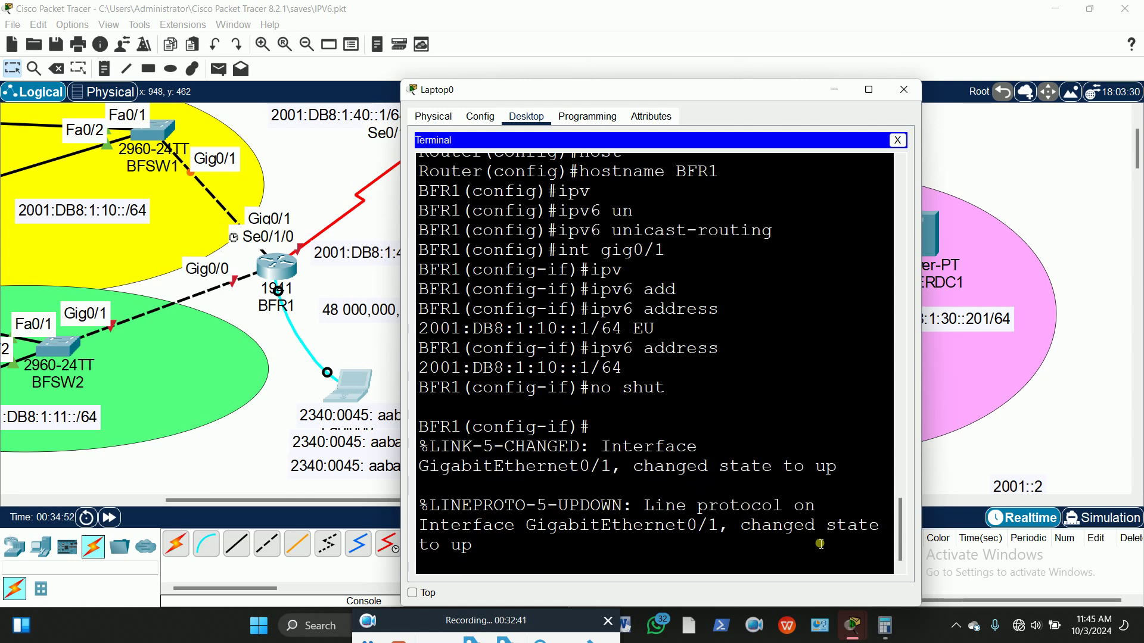
key(Return)
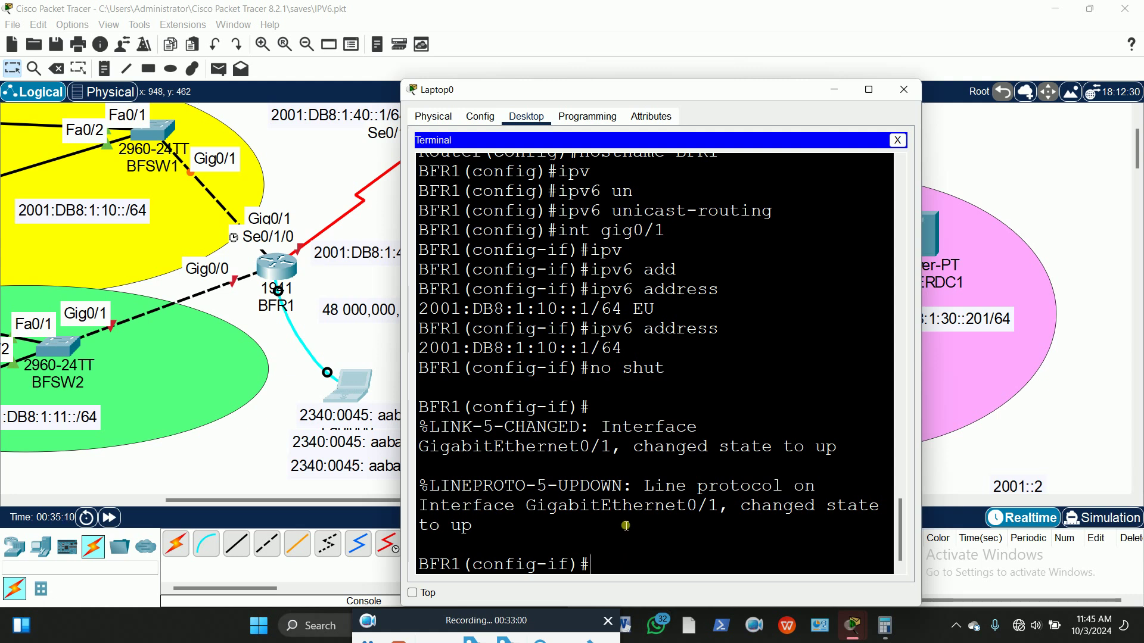
Step: Move the laptop window clear of BFR1, leave the gig0/1 configuration and enter interface configuration mode for gig0/0
drag(564, 89, 723, 57)
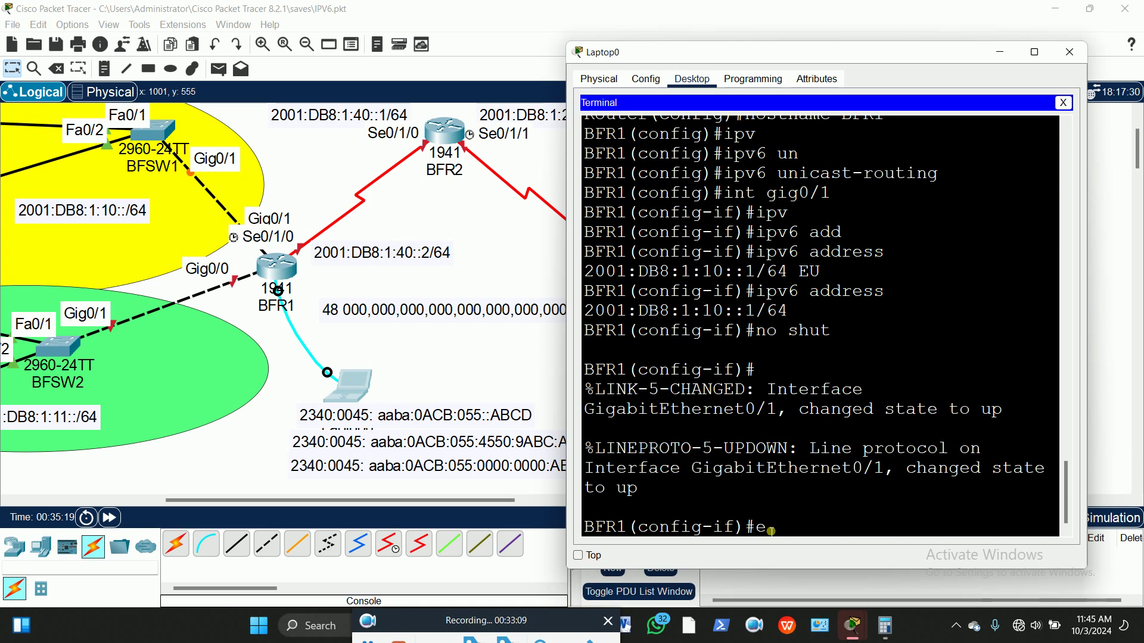
text(xit)
key(Return)
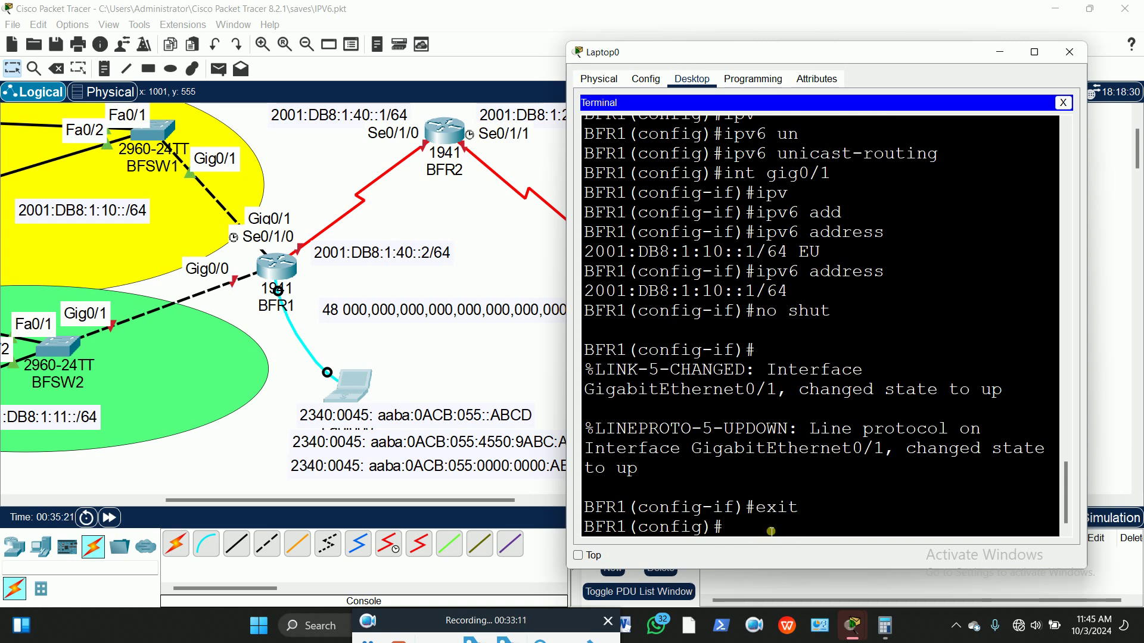
text(int )
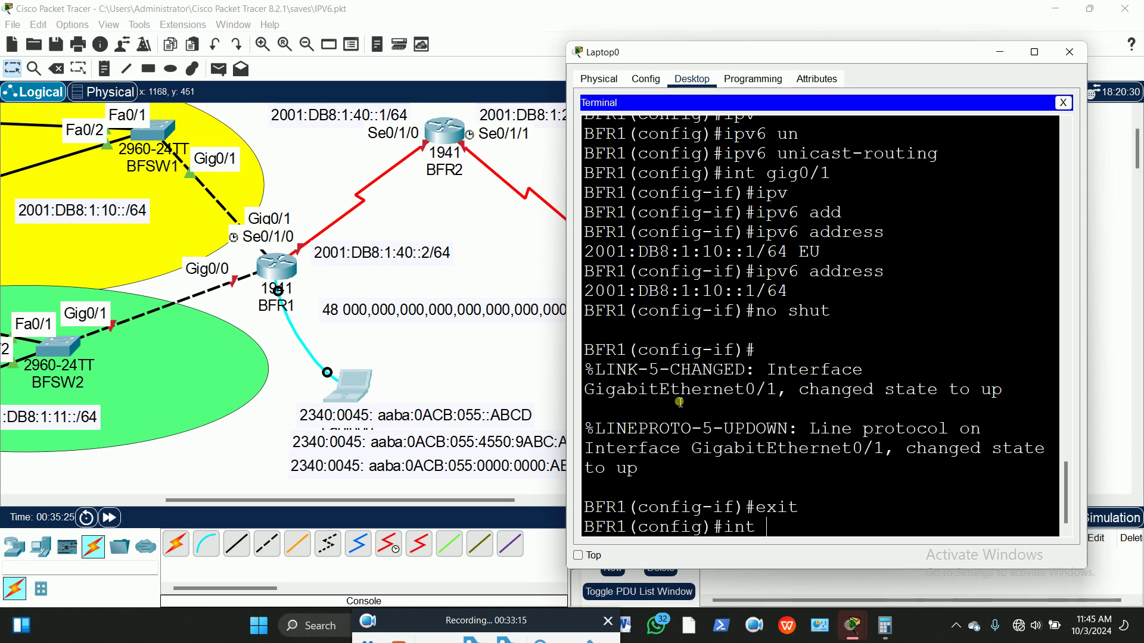
text(gig0/0)
key(Return)
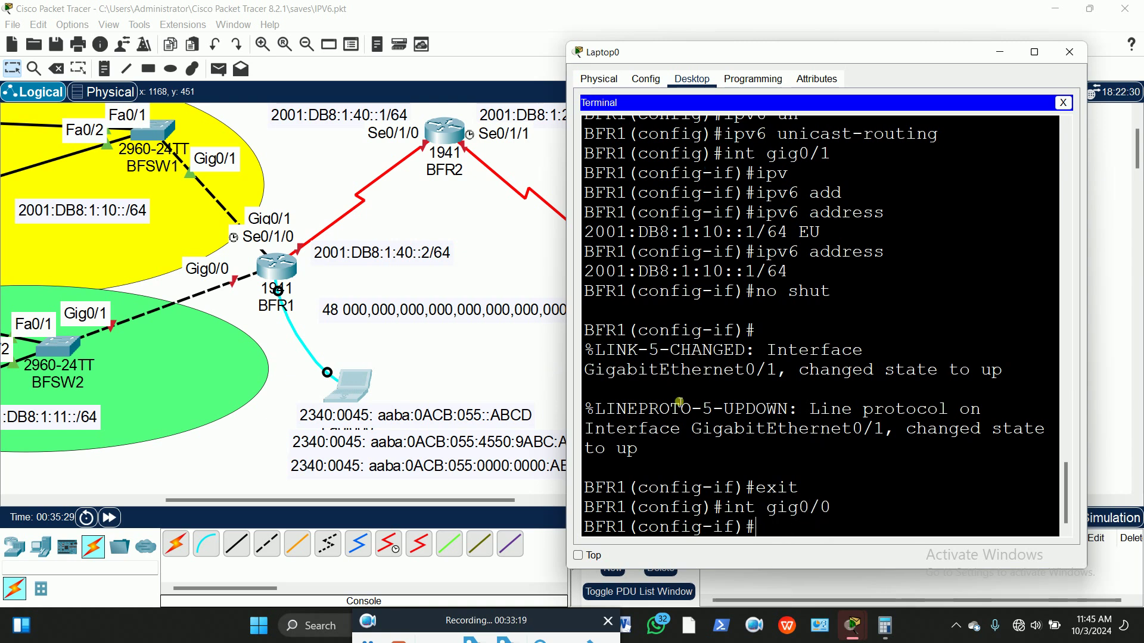
Step: Write an ipv6 address command for interface gig0/0 with the address 2001:DB8:1:11::1
text(ipv)
key(Return)
text(ipv6 add)
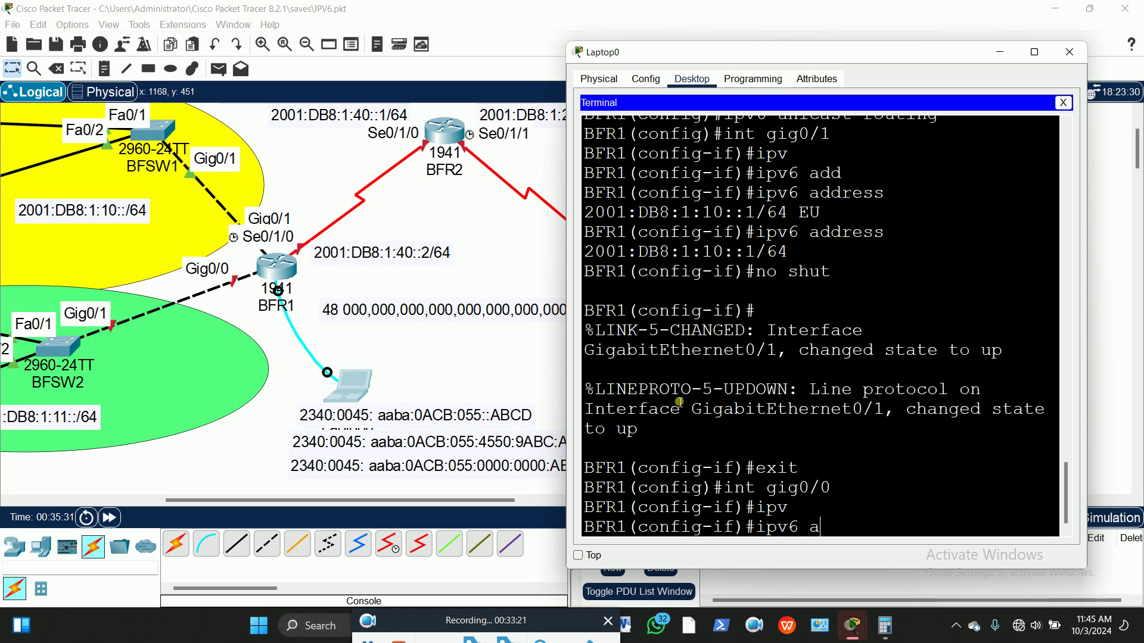
key(Tab)
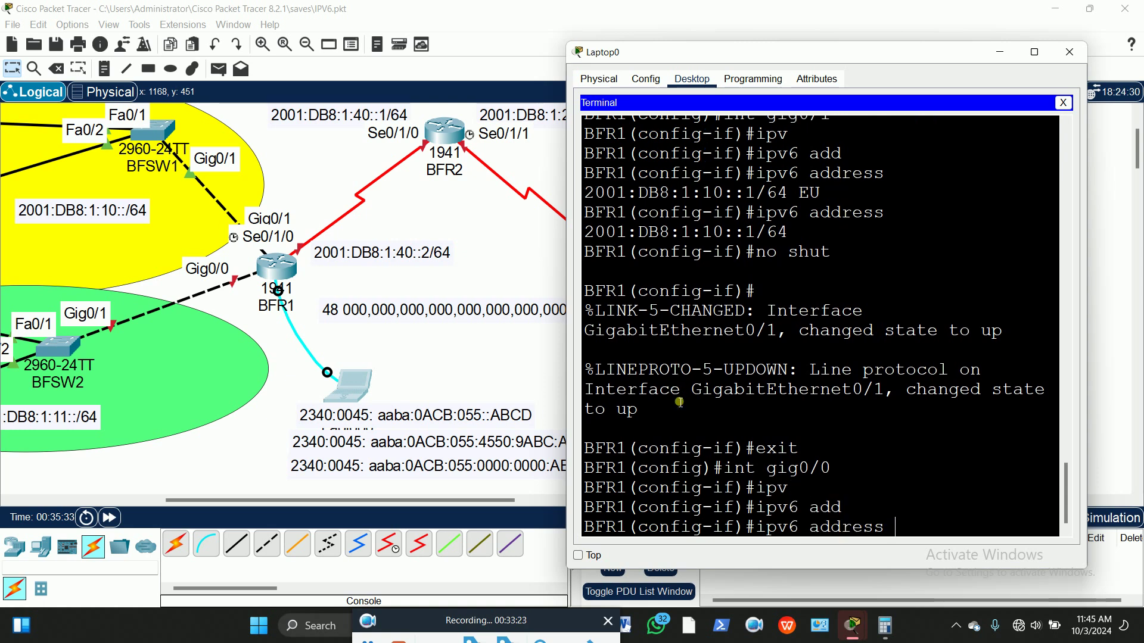
text(2001:DB8)
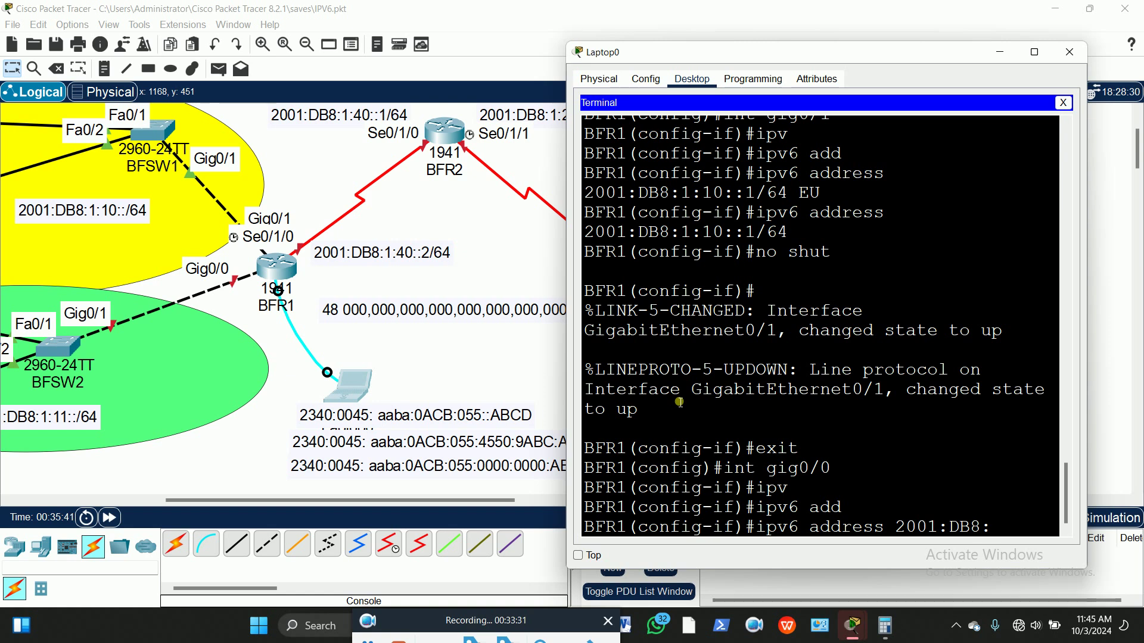
text(:1:11::1)
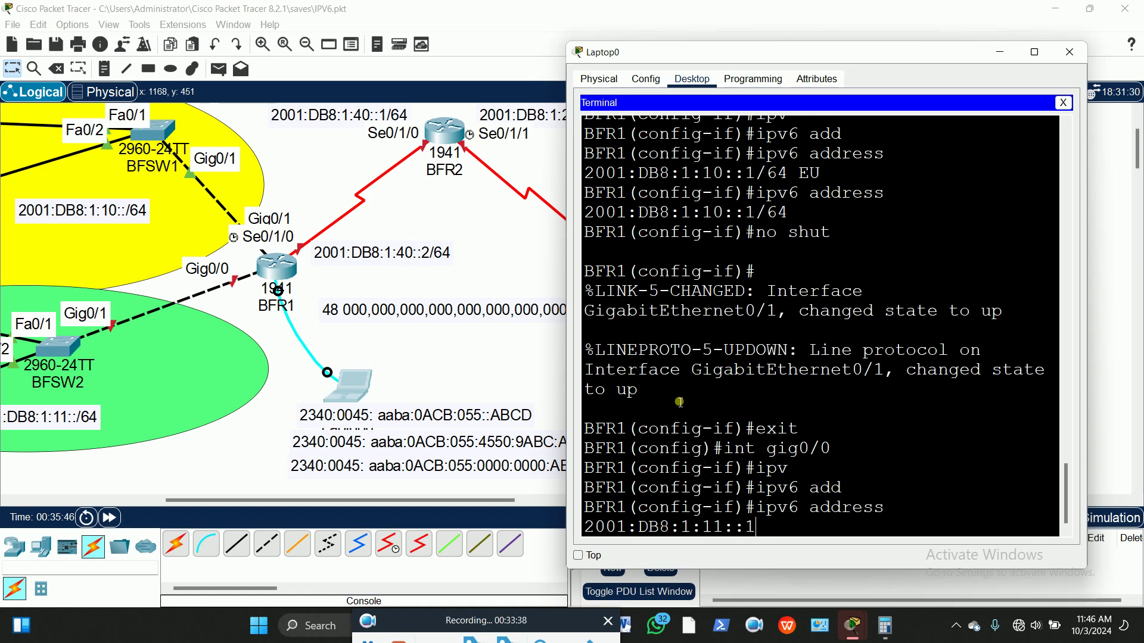
key(BackSpace)
text(2)
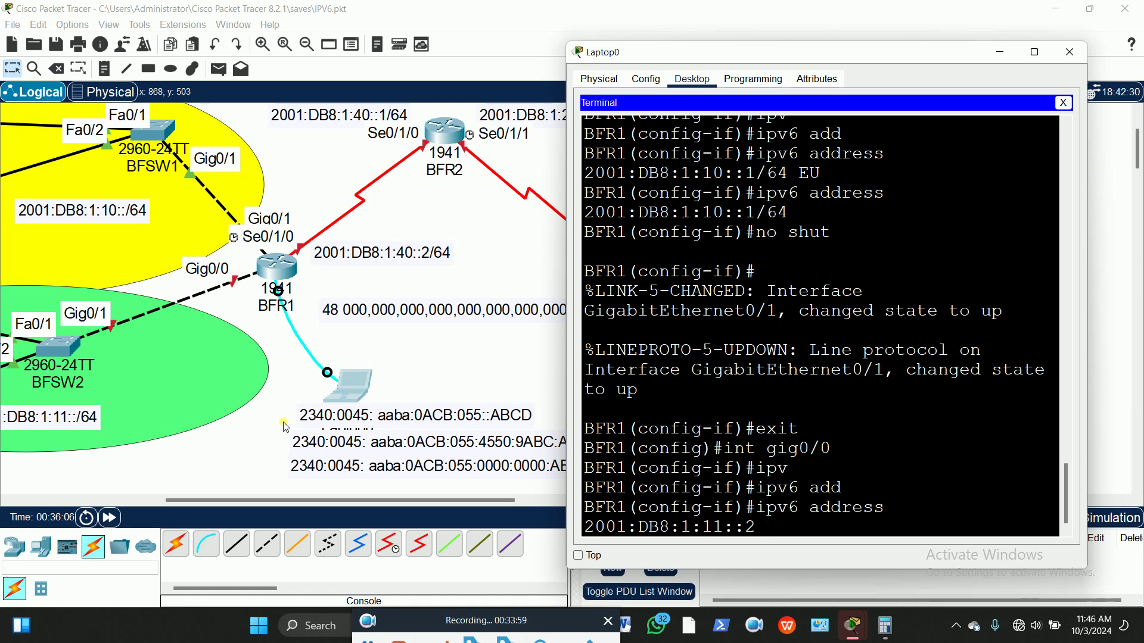
key(BackSpace)
key(BackSpace)
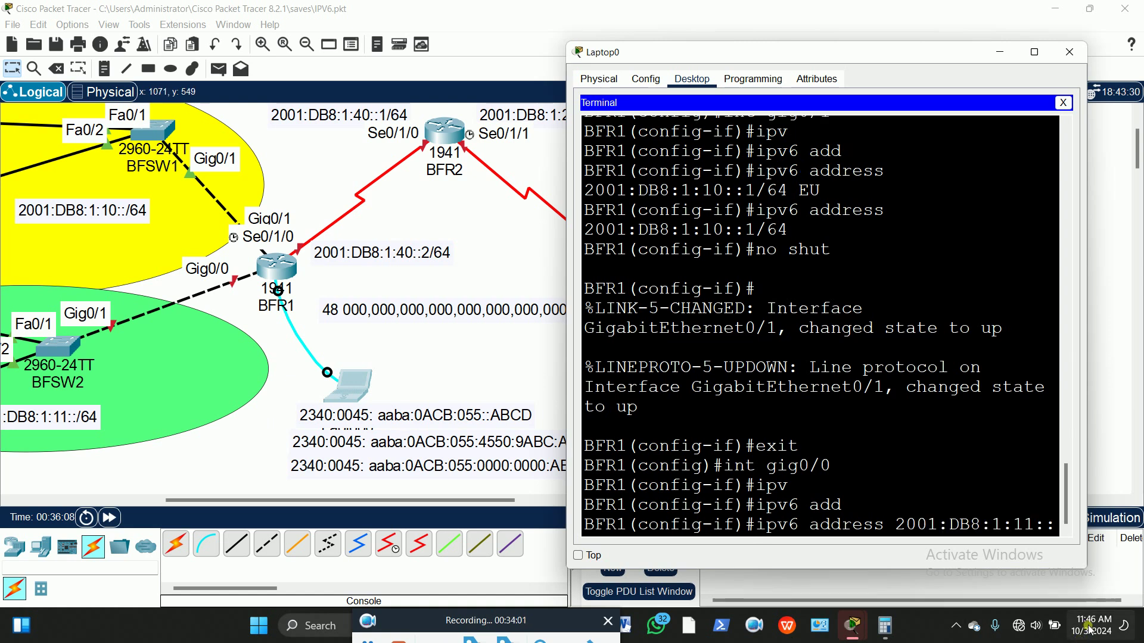
text(1)
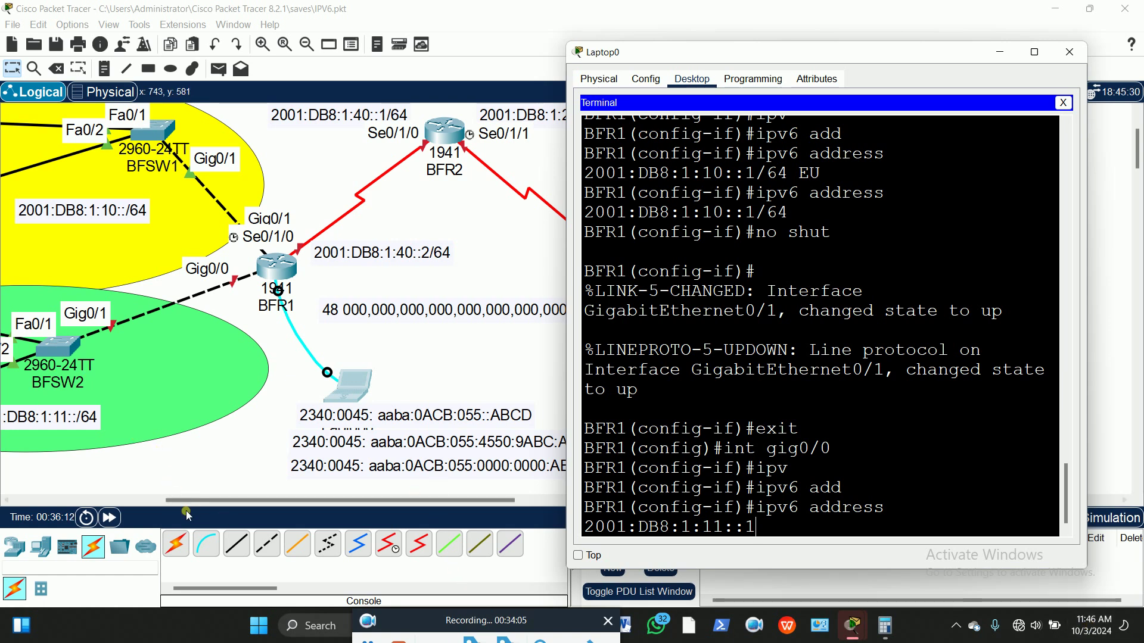
Step: Set the IPv6 default gateway of the PC on BFSW2's Fa0/2 port to 2001:DB8:1:11::1
drag(191, 500, 36, 501)
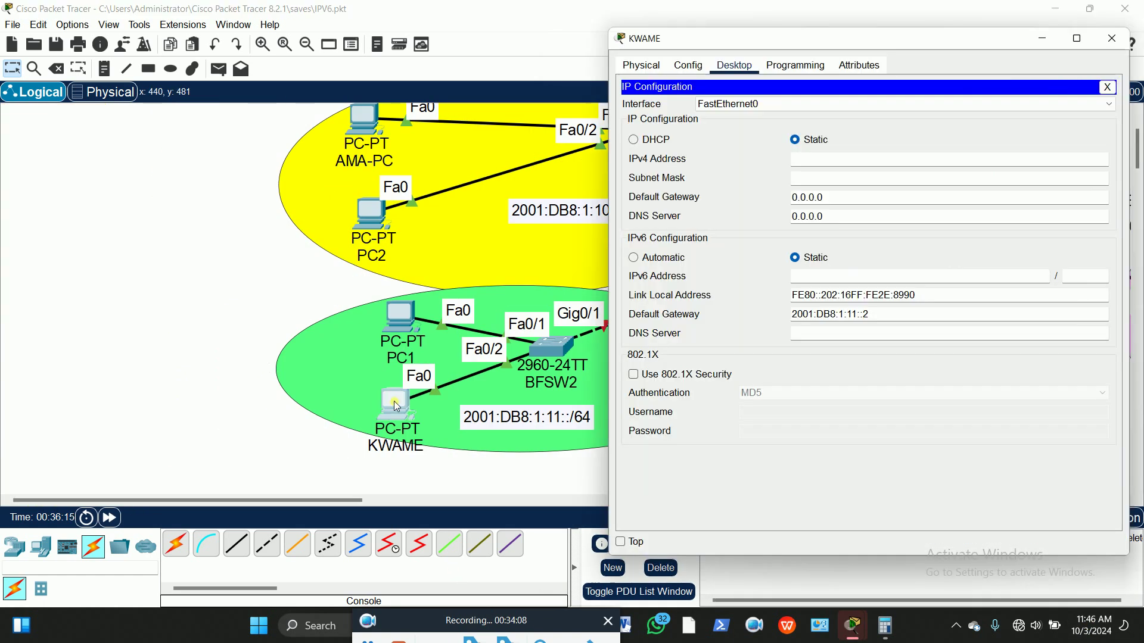
click(397, 405)
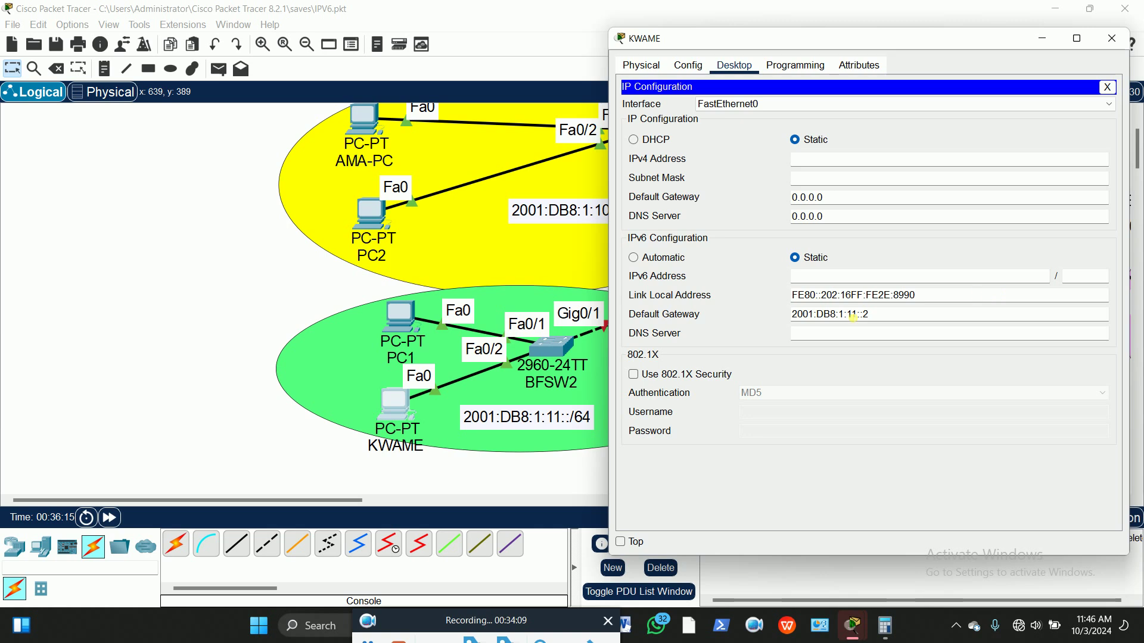
key(BackSpace)
Step: Copy the gateway into the PC's IPv6 address, change it to 2001:DB8:1:11::150, and close the PC's configuration
drag(871, 314, 781, 316)
key(super+c)
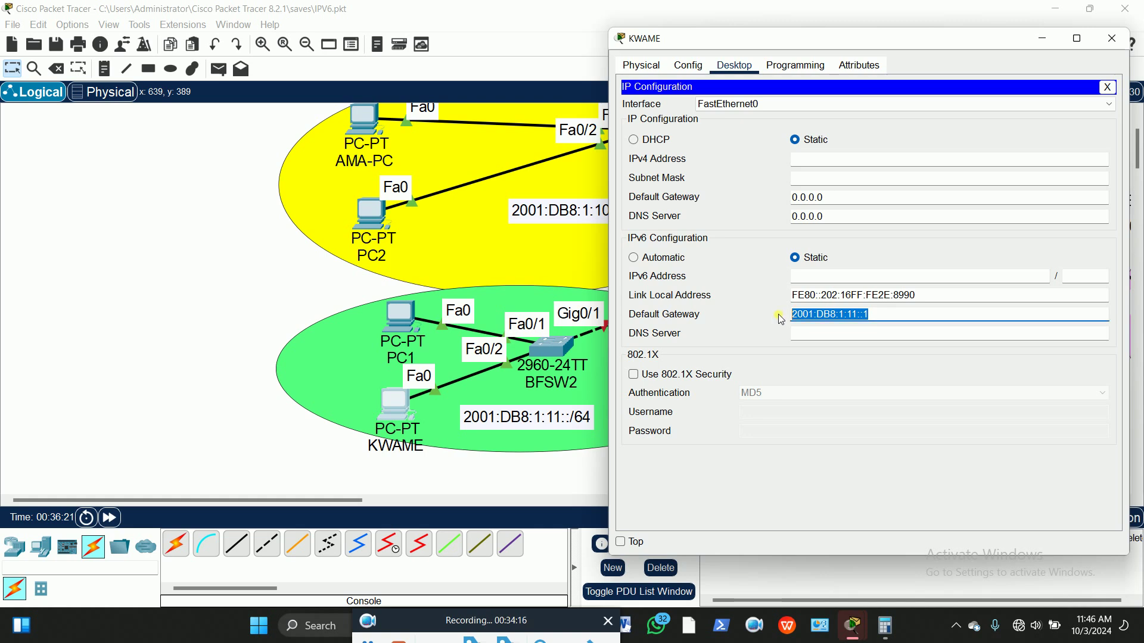
click(826, 276)
right_click(825, 276)
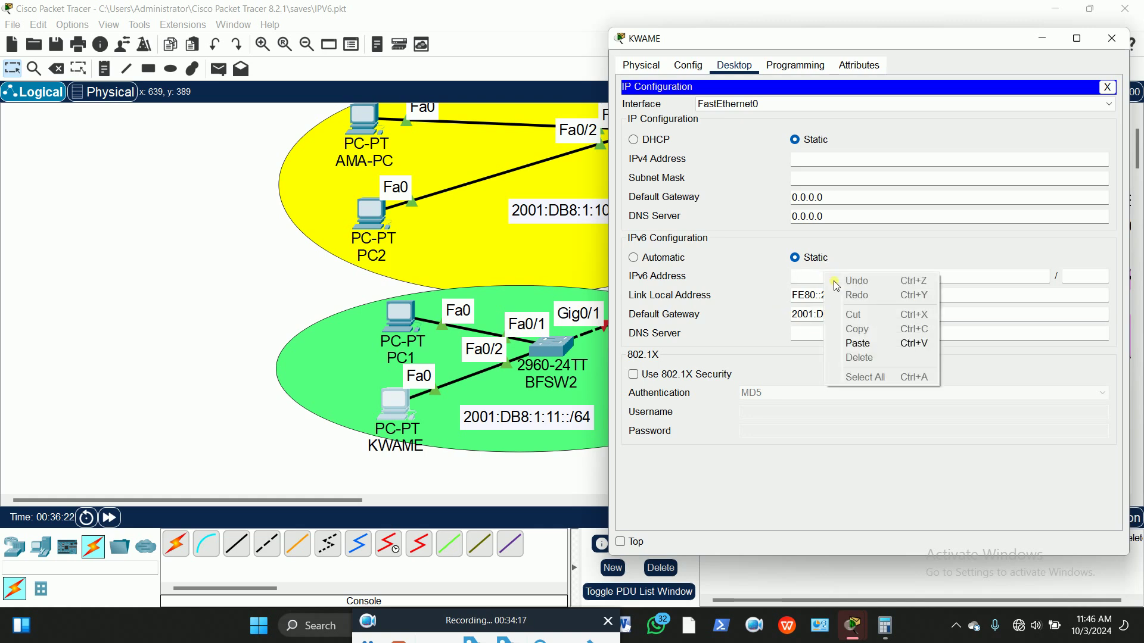
click(868, 346)
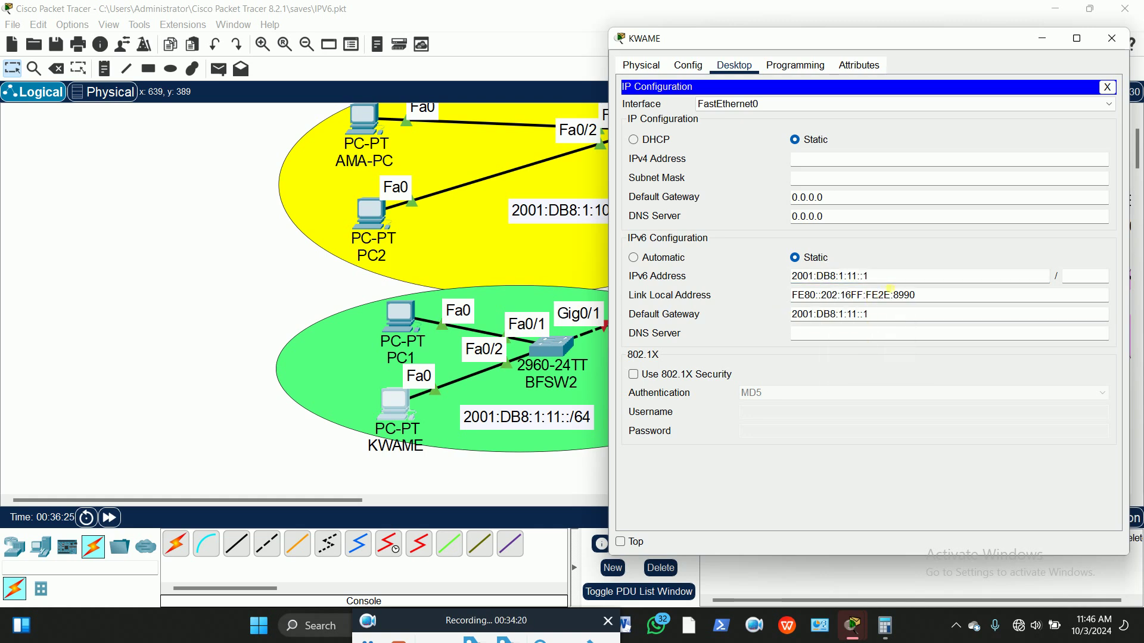
text(50)
click(926, 337)
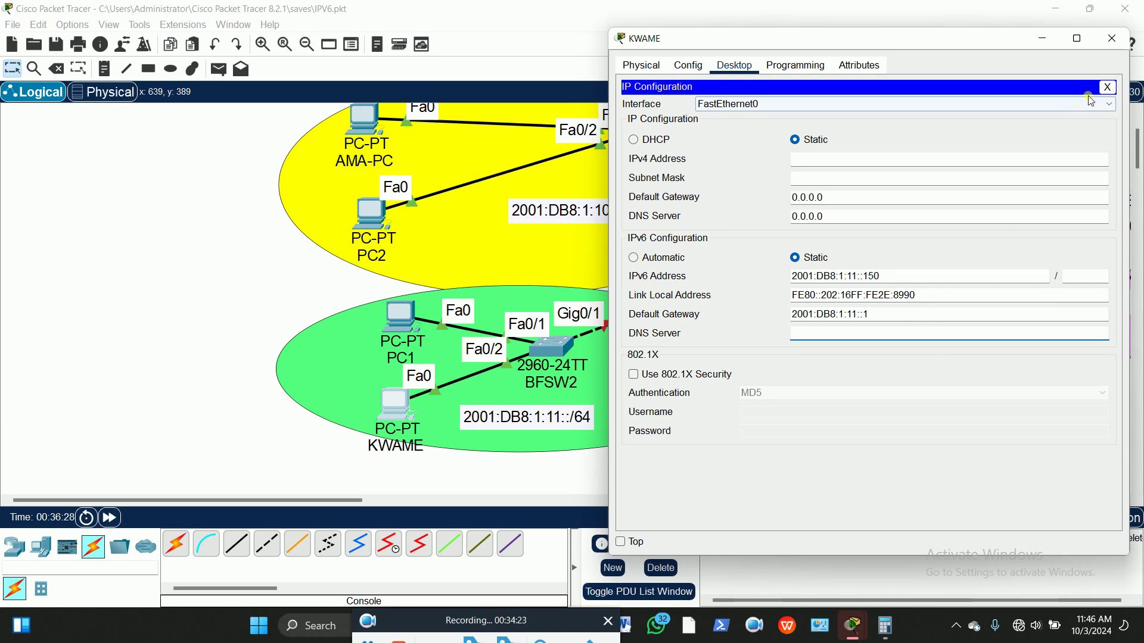
click(1109, 87)
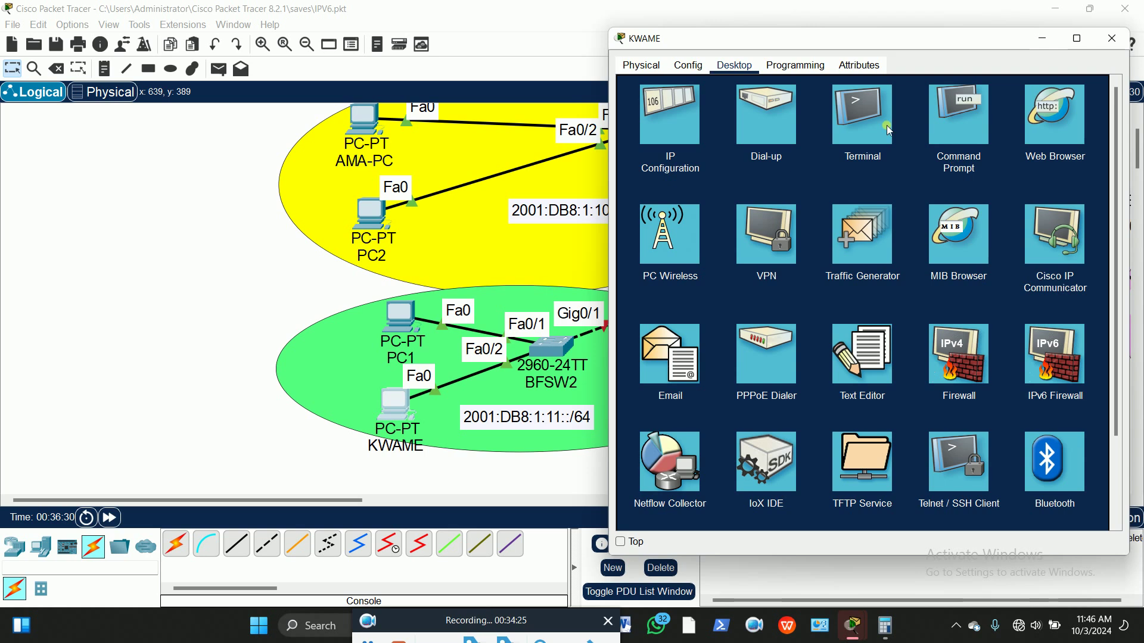
click(1112, 38)
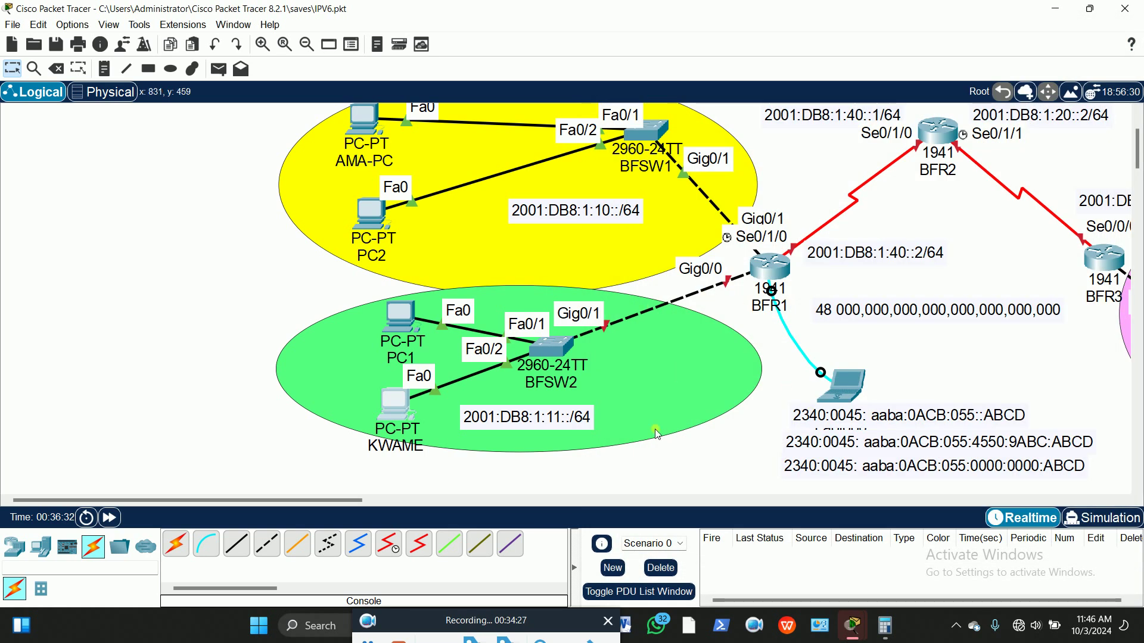
Step: Return to the laptop terminal and complete the gig0/0 IPv6 address command with the /64 prefix
drag(317, 501, 389, 490)
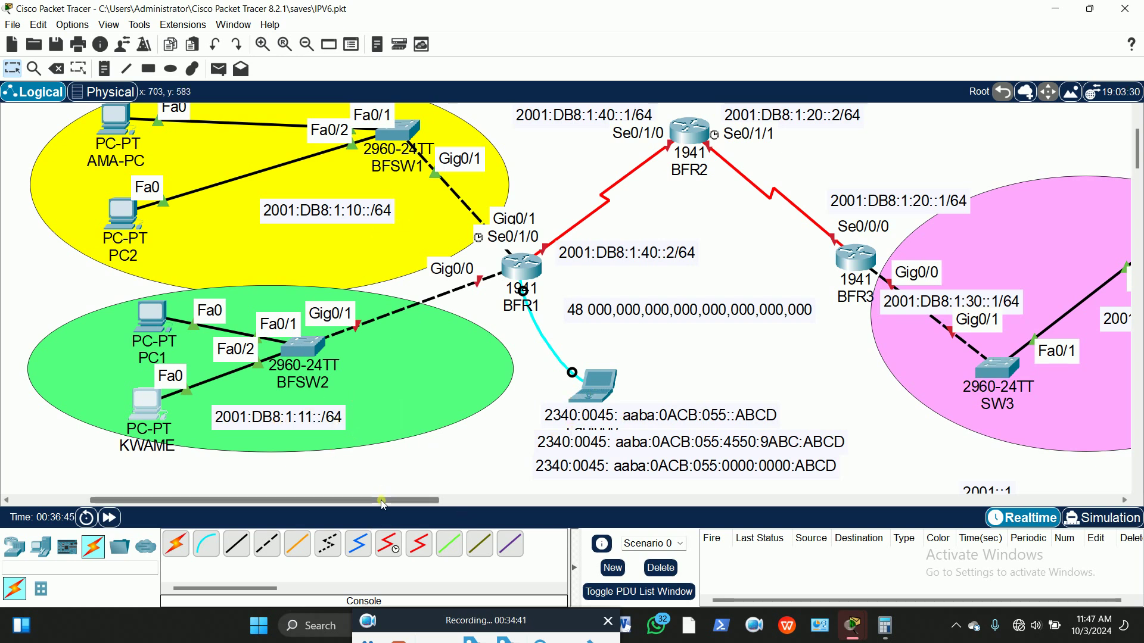
drag(381, 499, 440, 500)
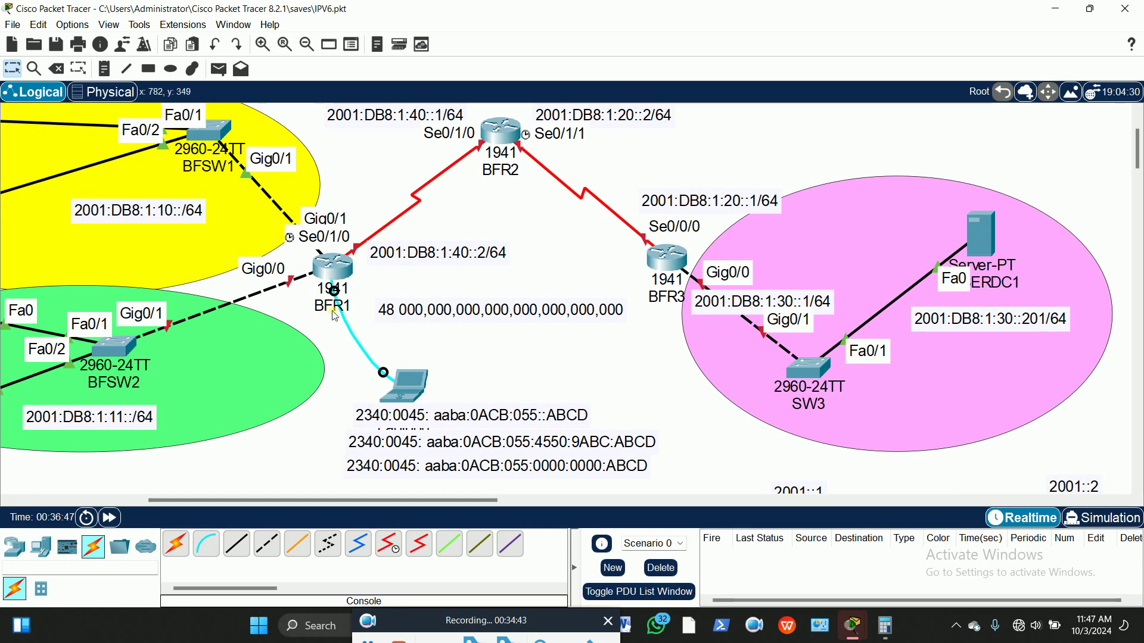
click(406, 383)
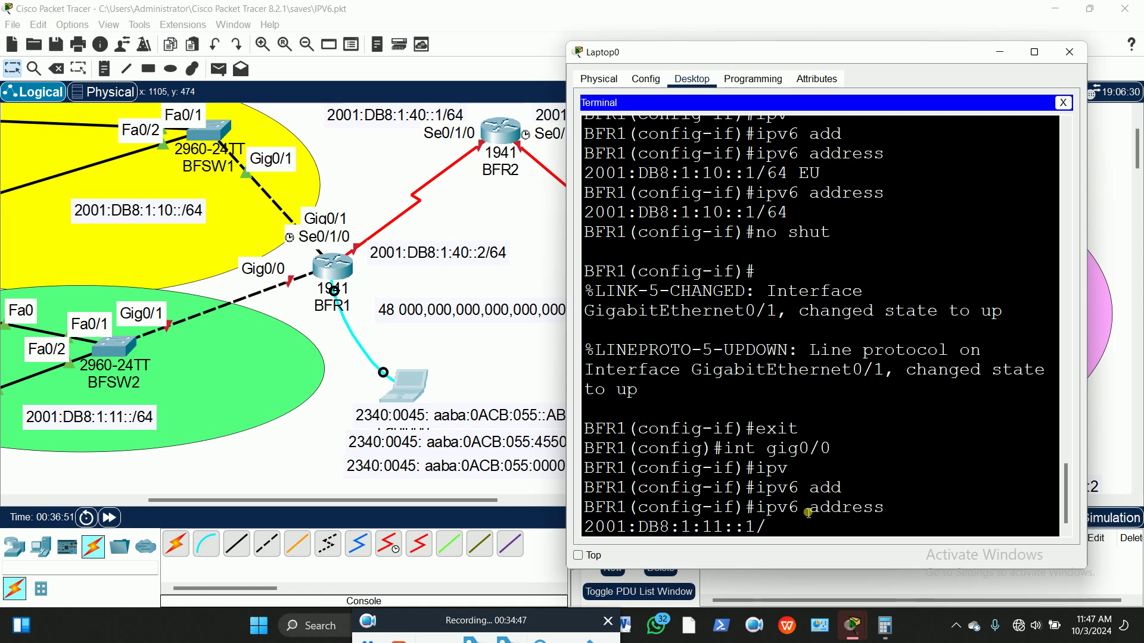
text(/64)
key(Return)
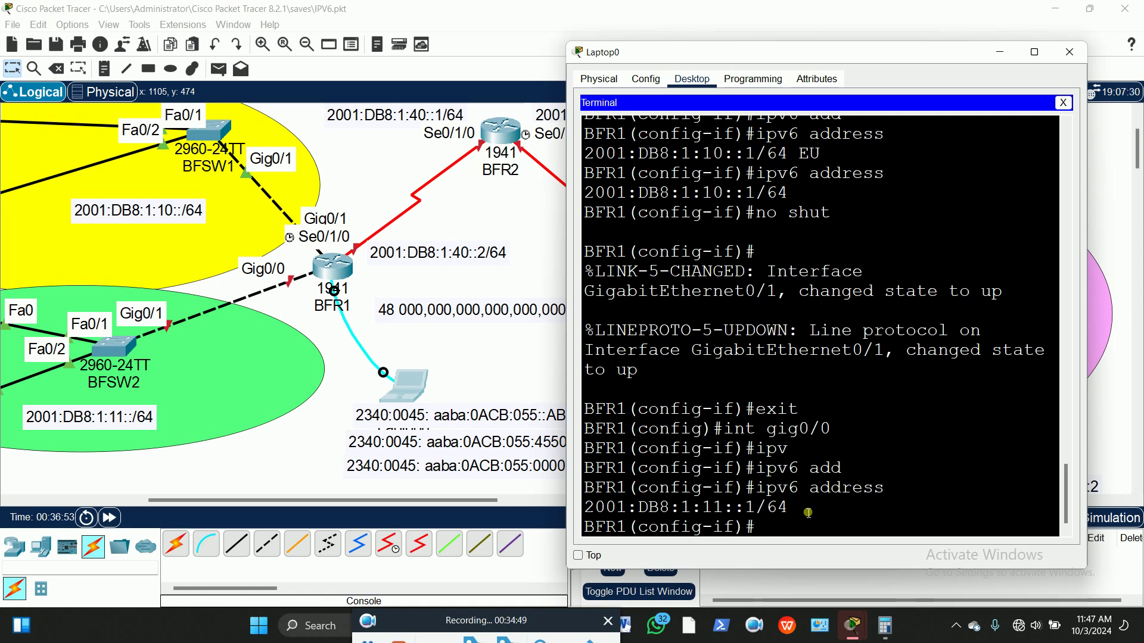
Step: Activate interface gig0/0 on BFR1 with the no shut command
text(NO shut)
key(BackSpace)
key(BackSpace)
key(BackSpace)
key(BackSpace)
key(BackSpace)
key(BackSpace)
key(BackSpace)
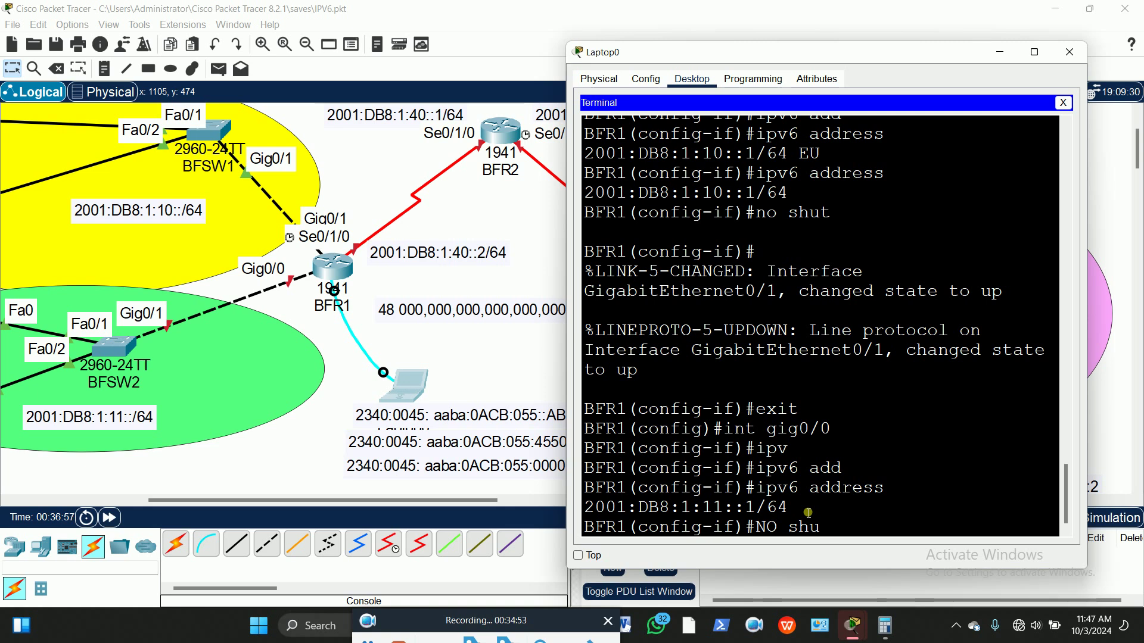
text(no shut)
key(Return)
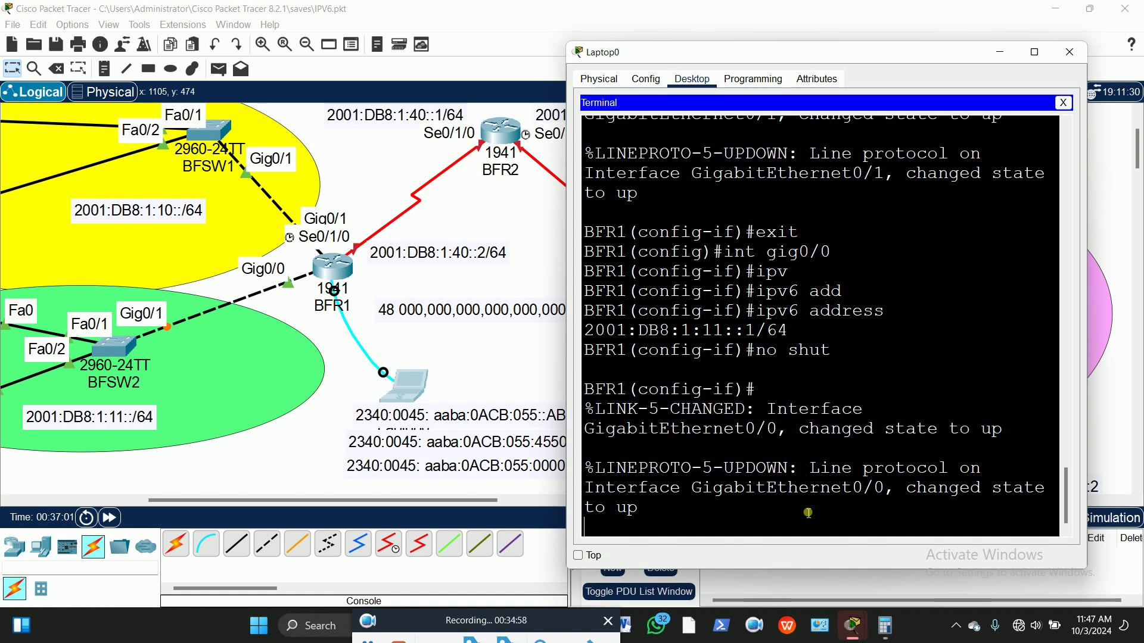
key(Return)
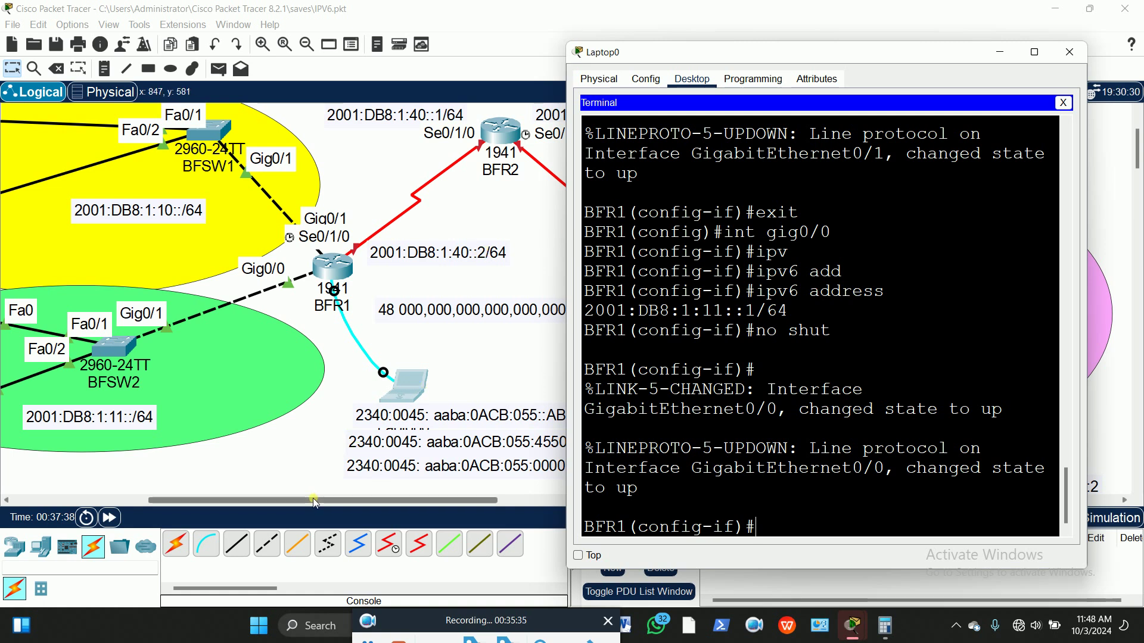
Step: Leave the gig0/0 configuration and enter interface configuration mode for se0/1/0 on BFR1
drag(313, 498, 398, 488)
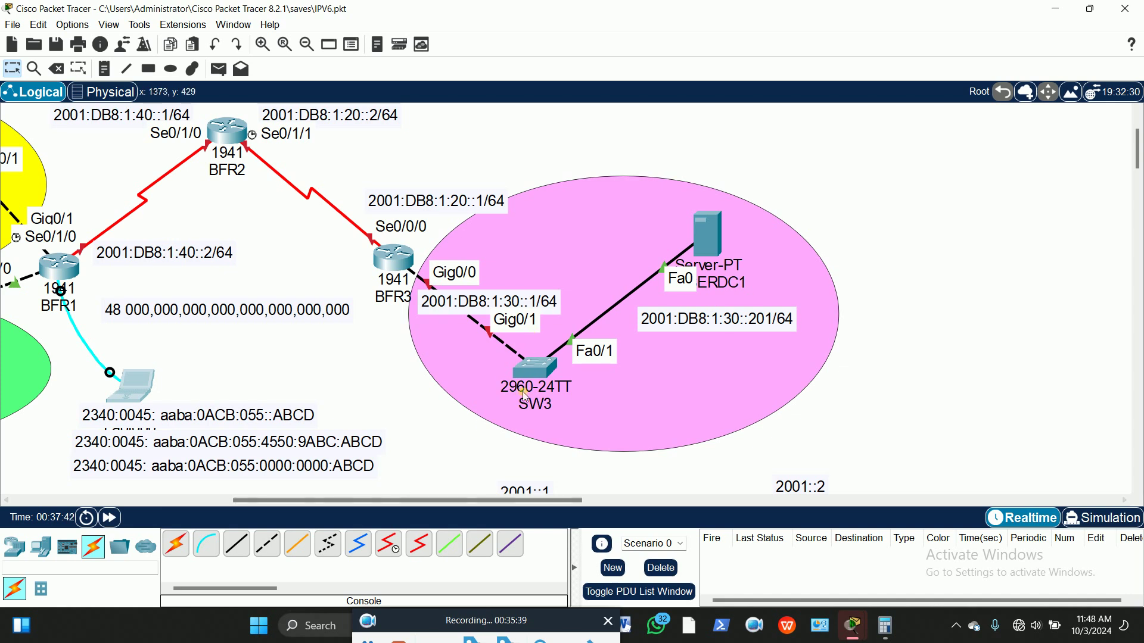
click(138, 384)
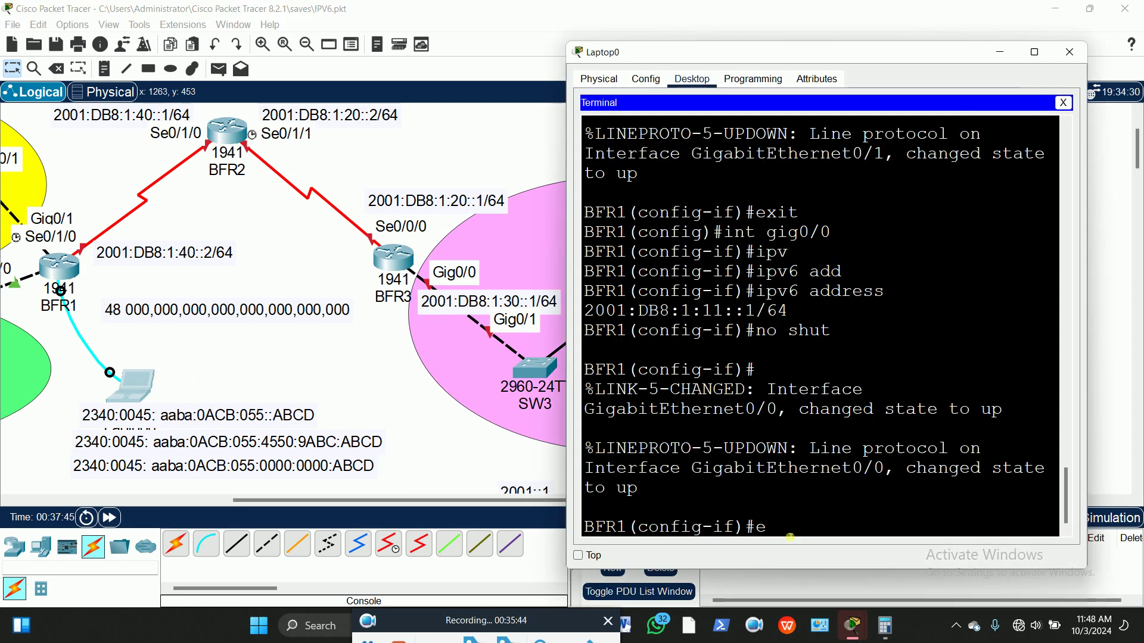
text(xit)
key(Return)
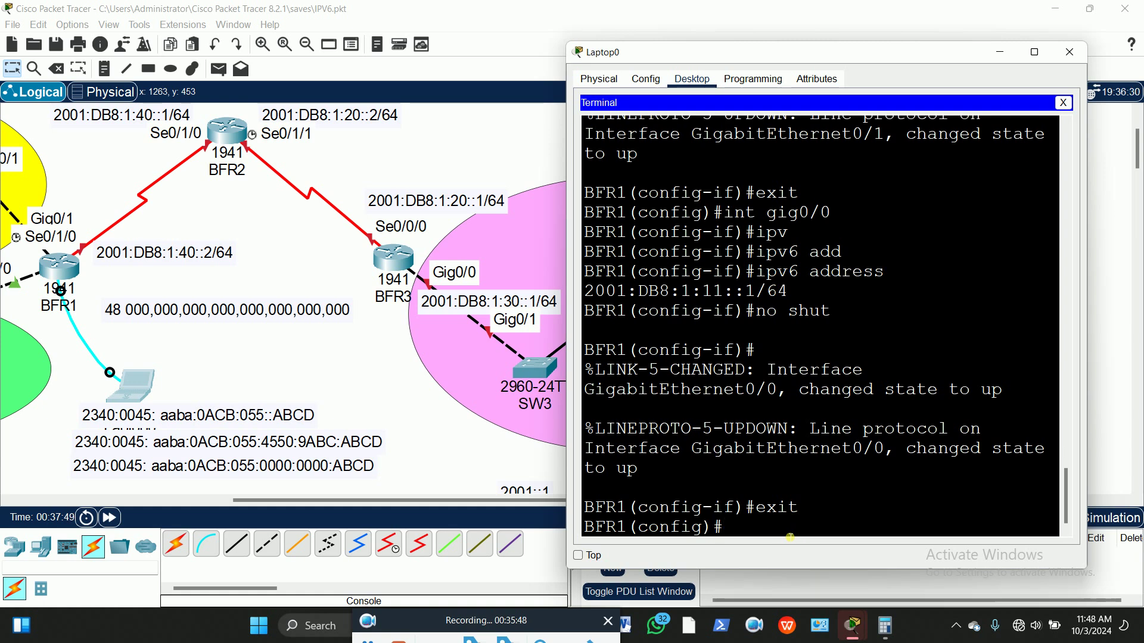
text(int se)
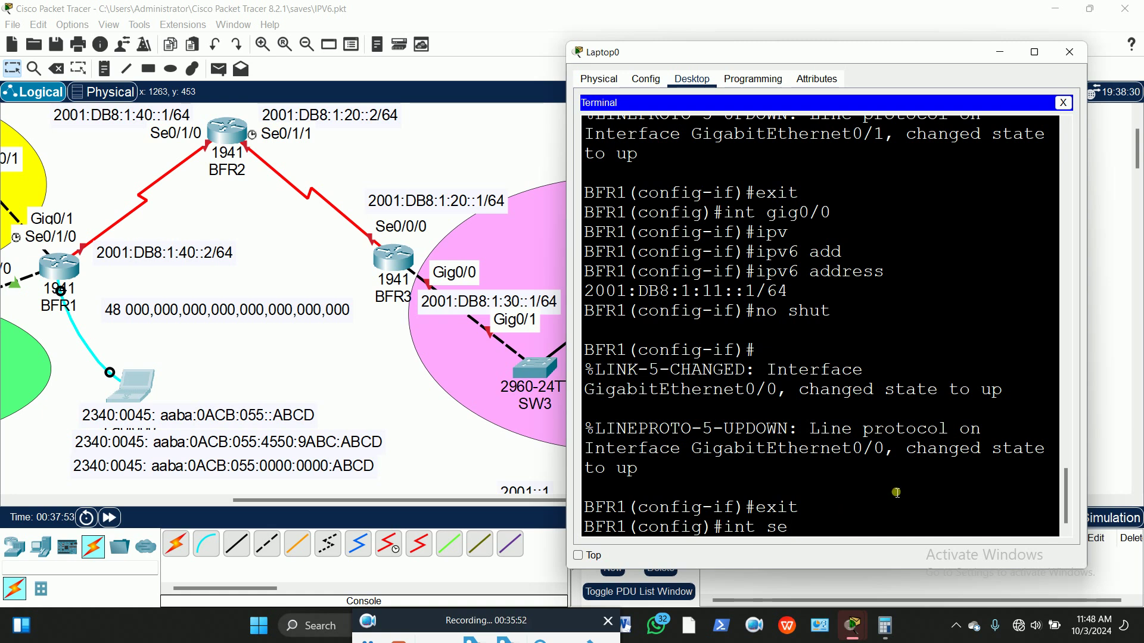
text(0/10/)
key(BackSpace)
key(BackSpace)
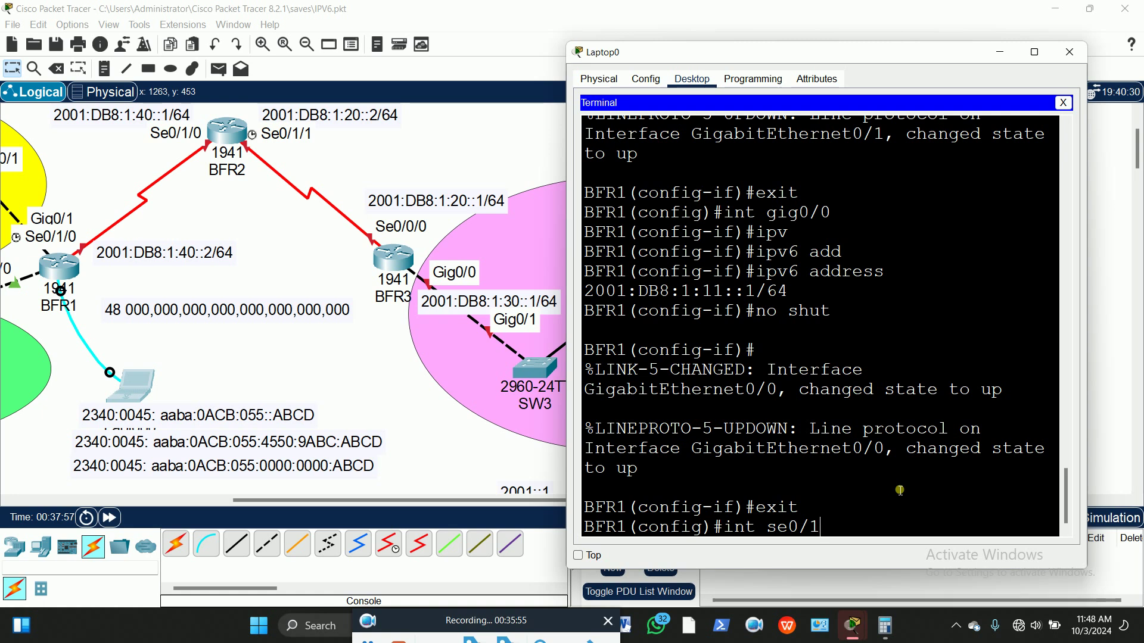
text(0)
key(Return)
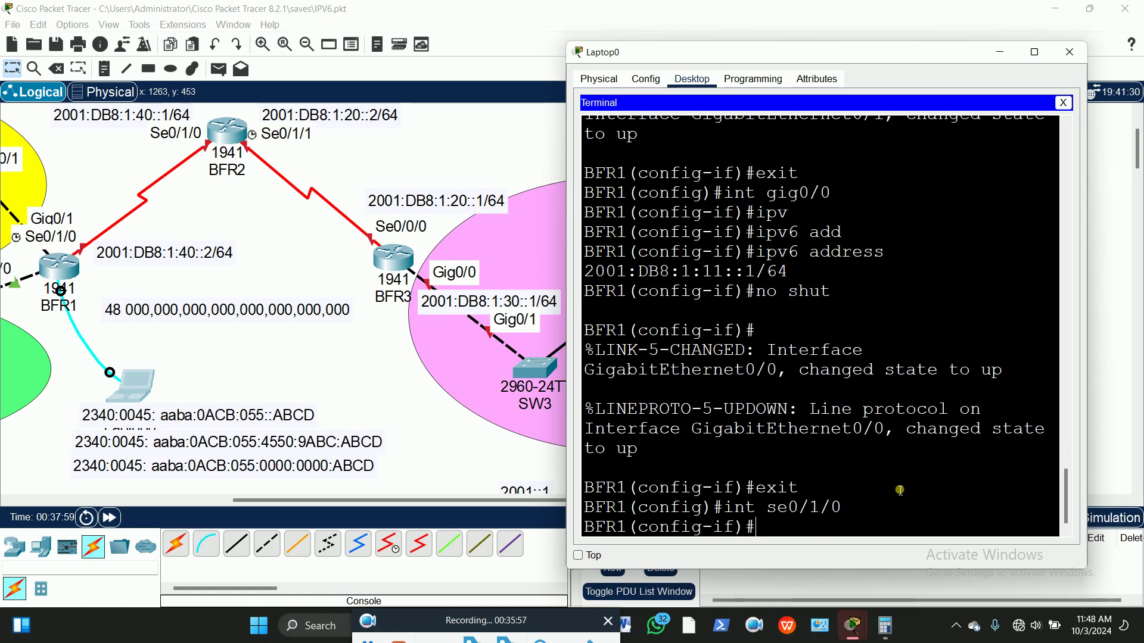
Step: Assign IPv6 address 2001:db8:1:40::2/64 to BFR1's interface se0/1/0
text(ipv)
key(Tab)
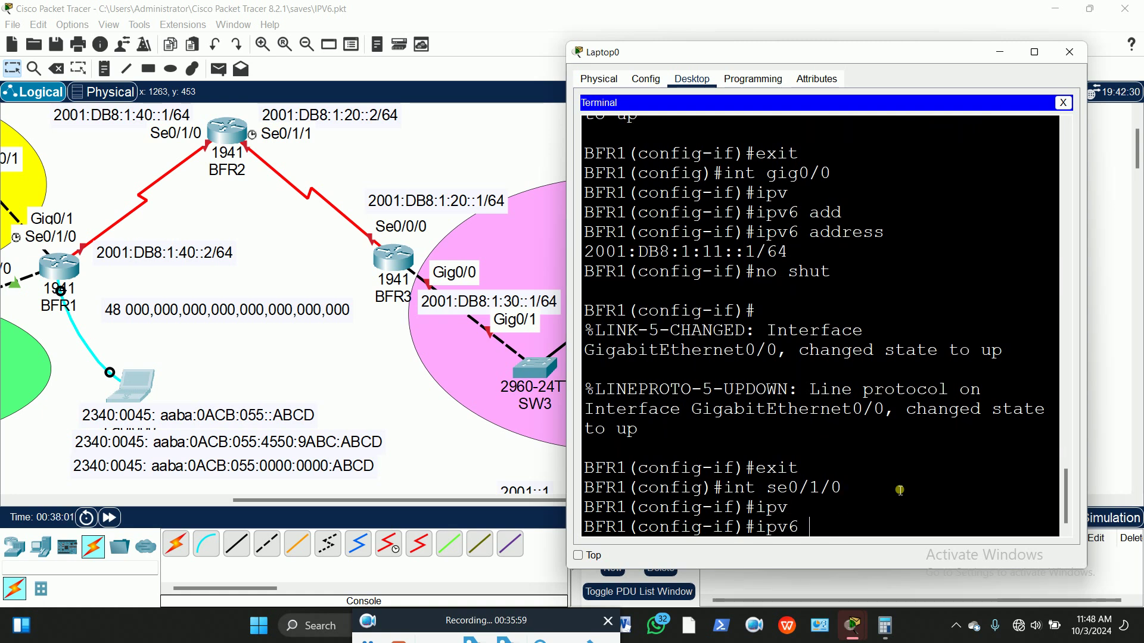
text(add)
key(Tab)
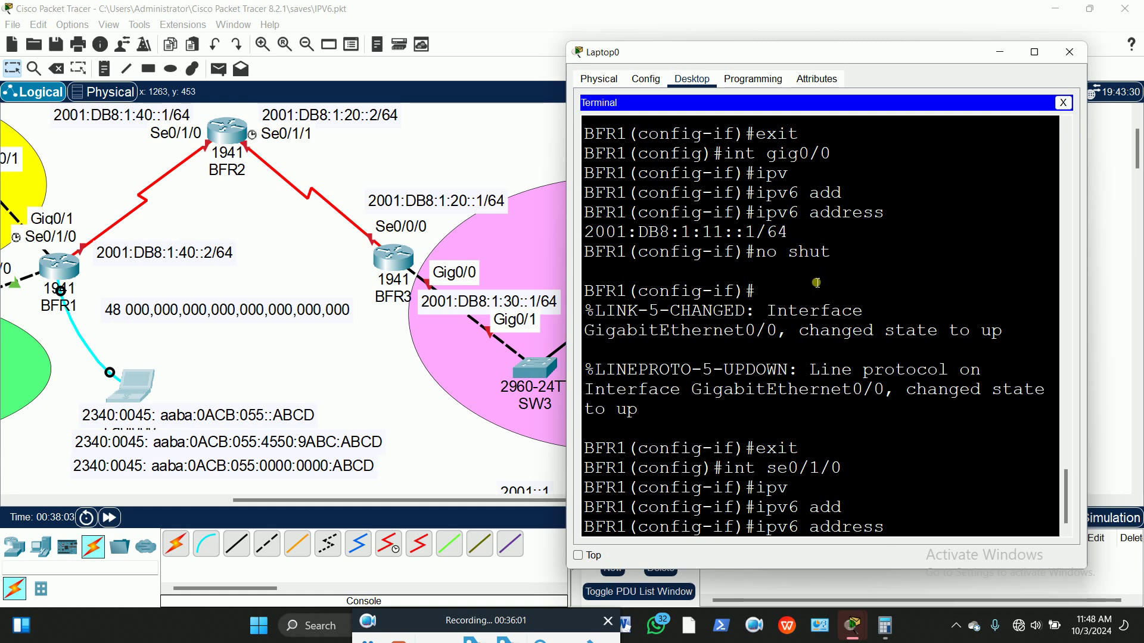
scroll(828, 298, up, 2)
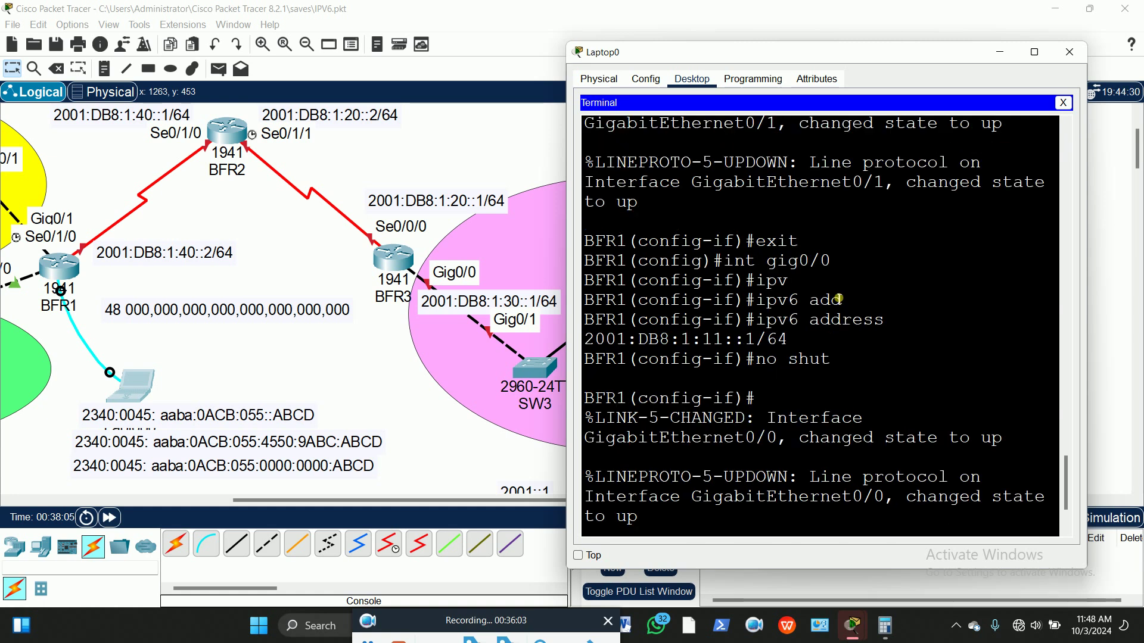
scroll(839, 298, down, 2)
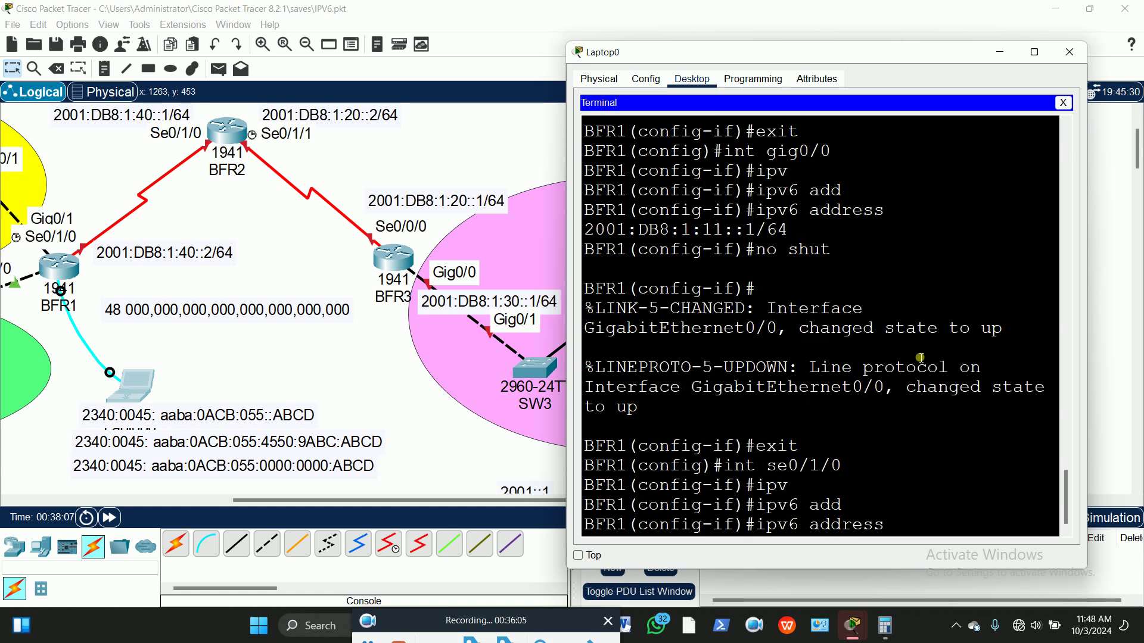
text(2001:db)
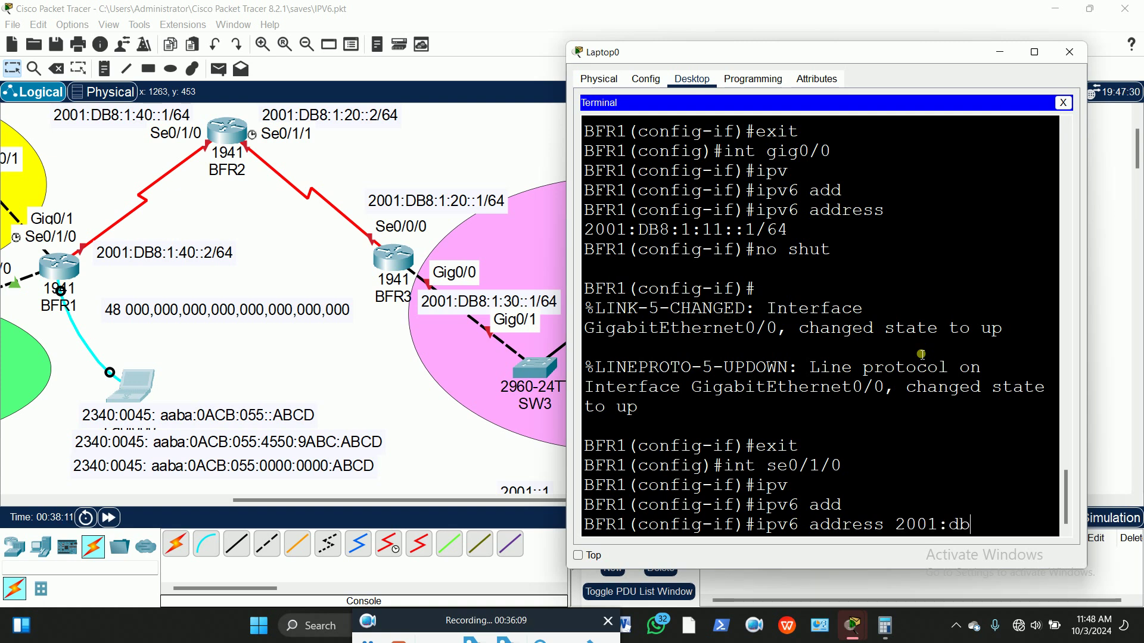
text(8)
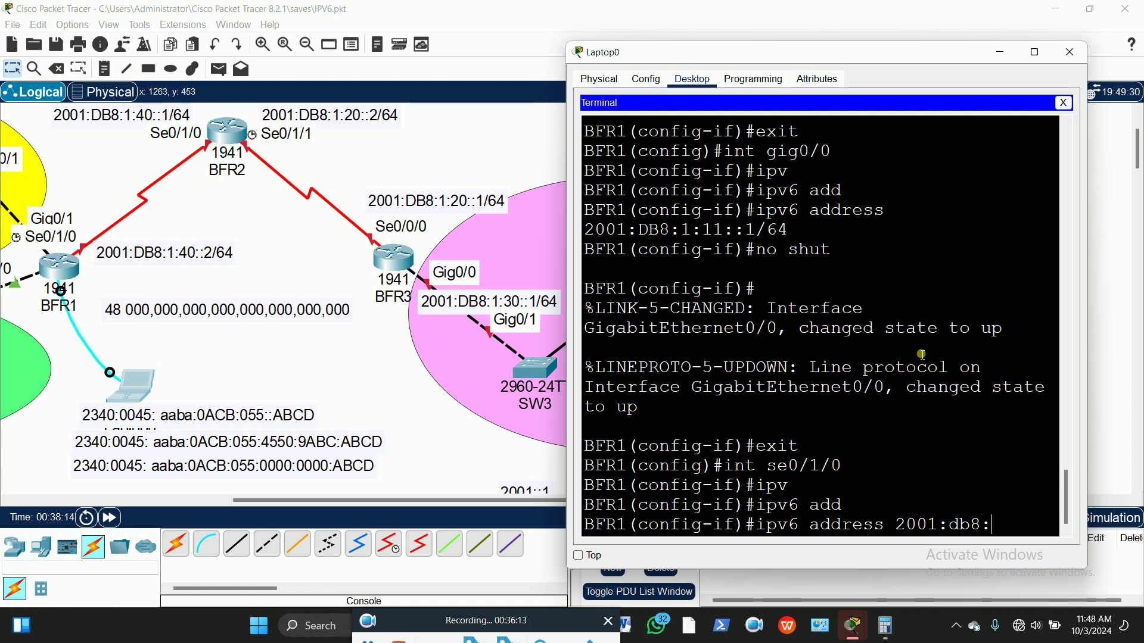
text(:1)
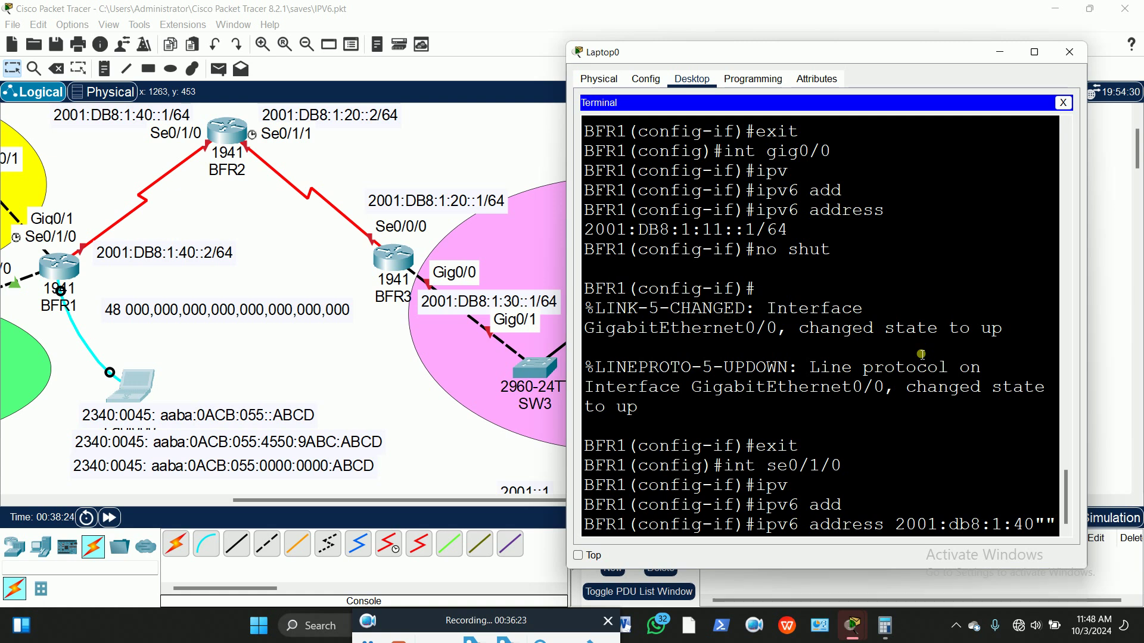
text(:40::2)
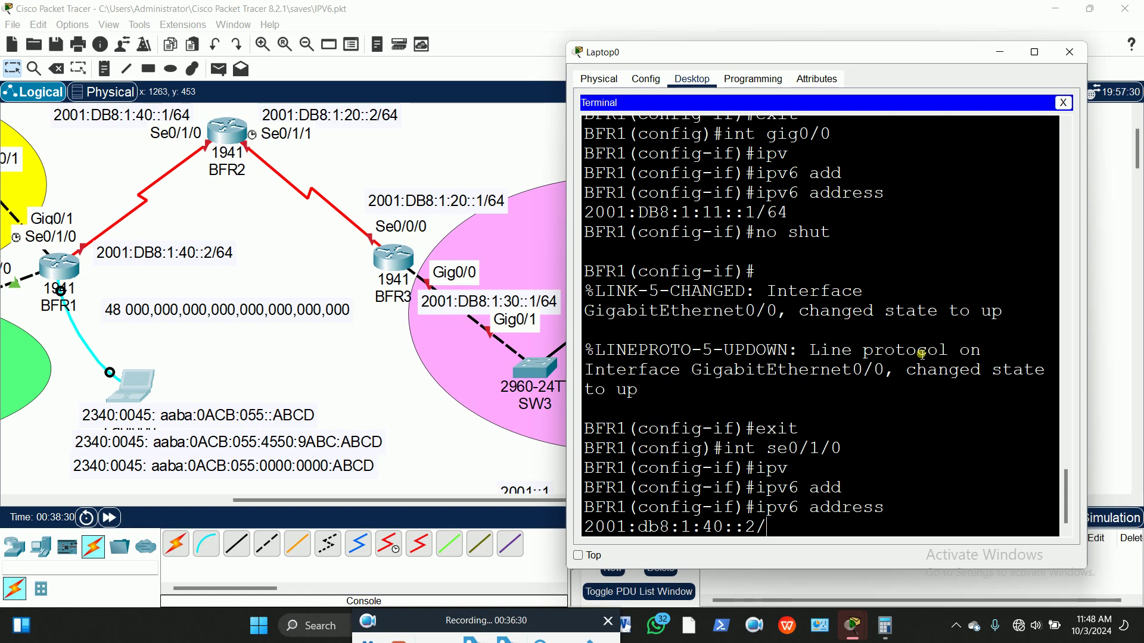
text(/64)
key(Return)
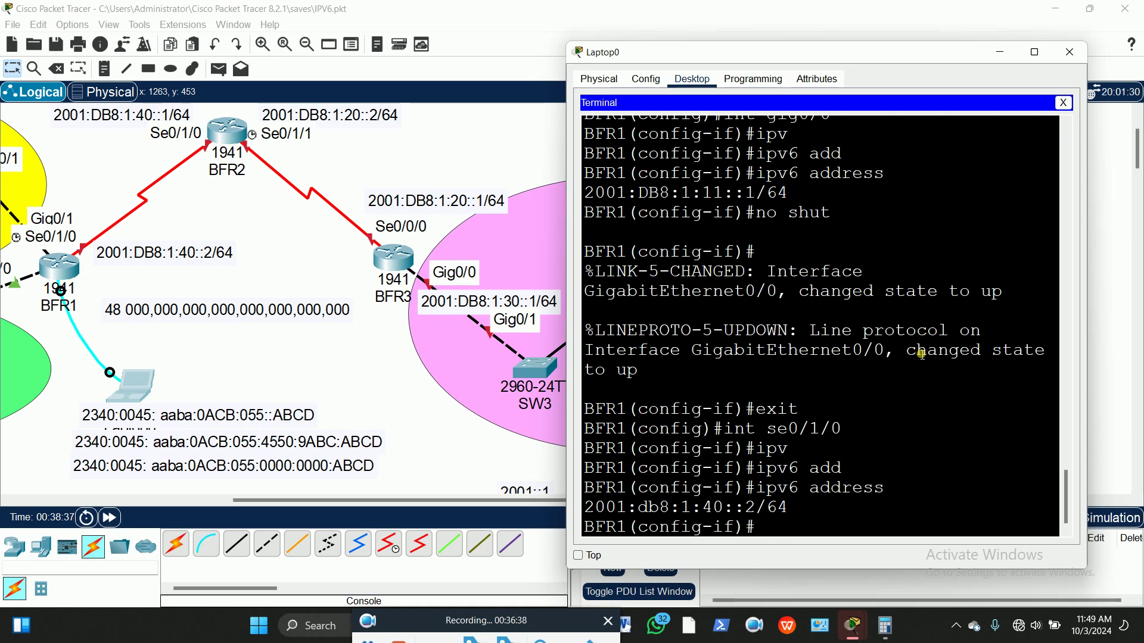
Step: Activate BFR1's serial interface se0/1/0 with the no shut command
text(no shut)
key(Return)
key(Return)
key(Return)
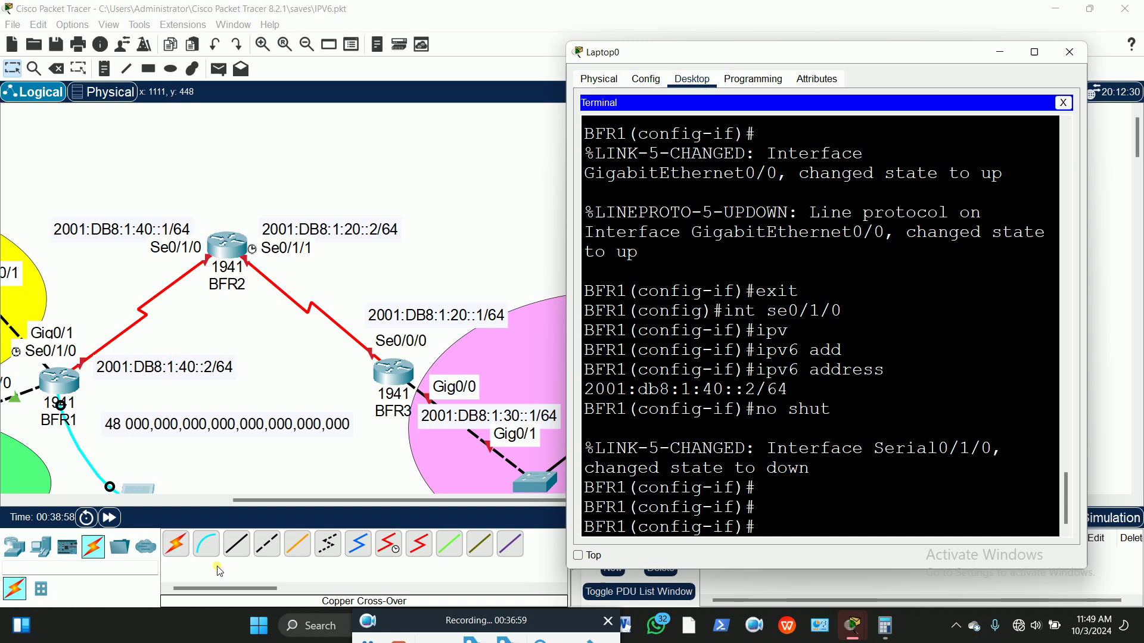
Step: Add a second laptop to the workspace just above router BFR2
click(43, 547)
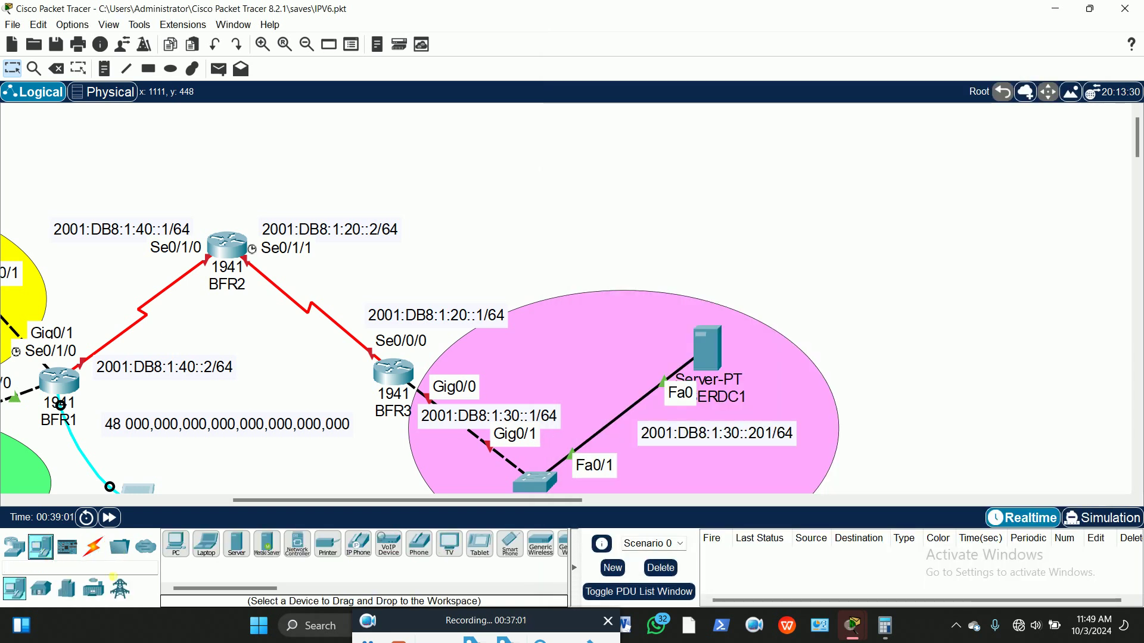
click(206, 543)
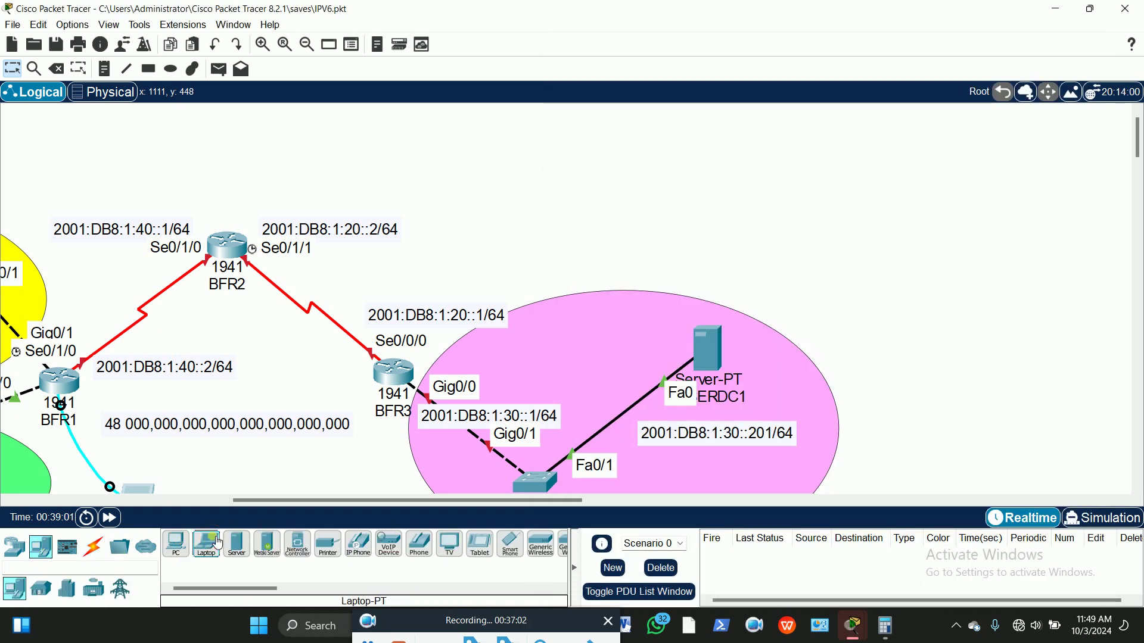
click(345, 145)
Step: Connect BFR2's Console port to the new laptop above it with a console cable
click(97, 557)
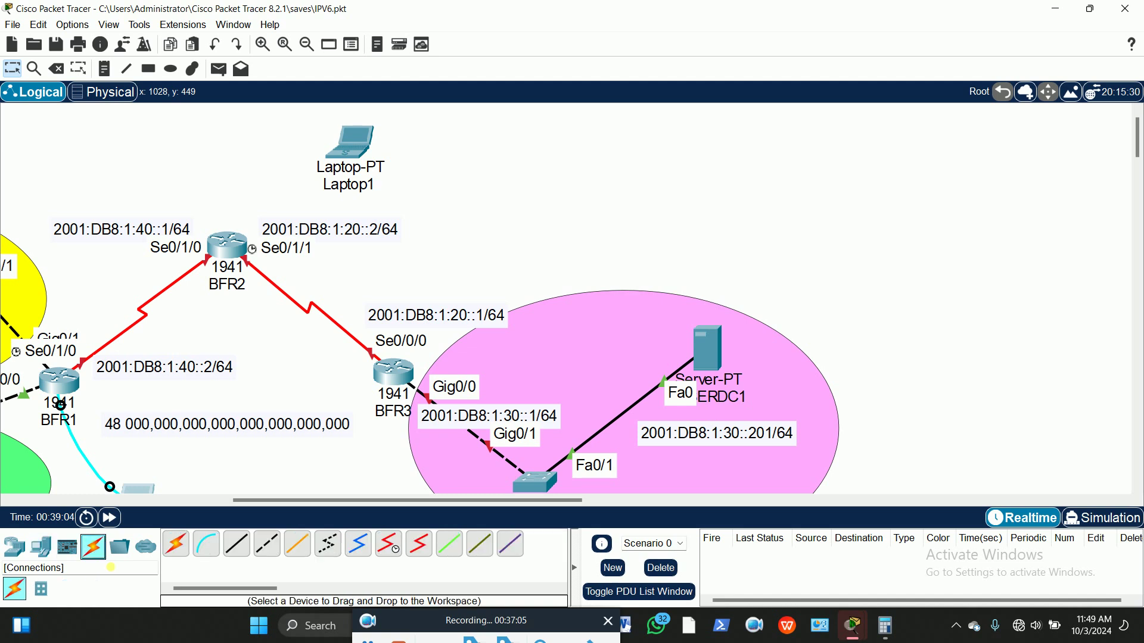
click(206, 544)
click(232, 251)
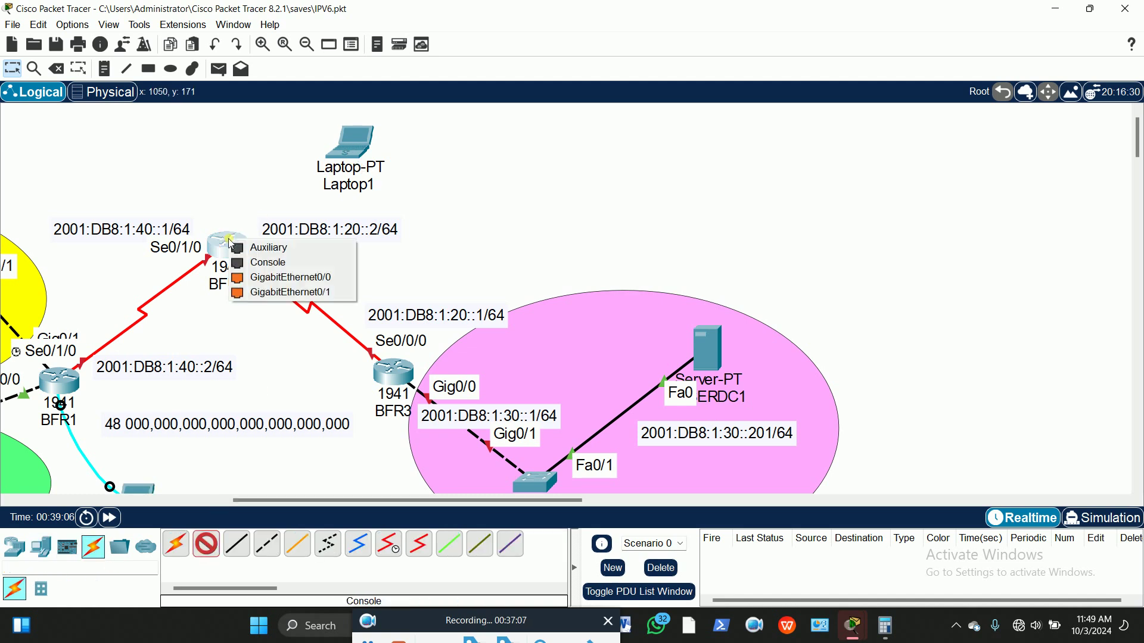
click(250, 261)
click(349, 146)
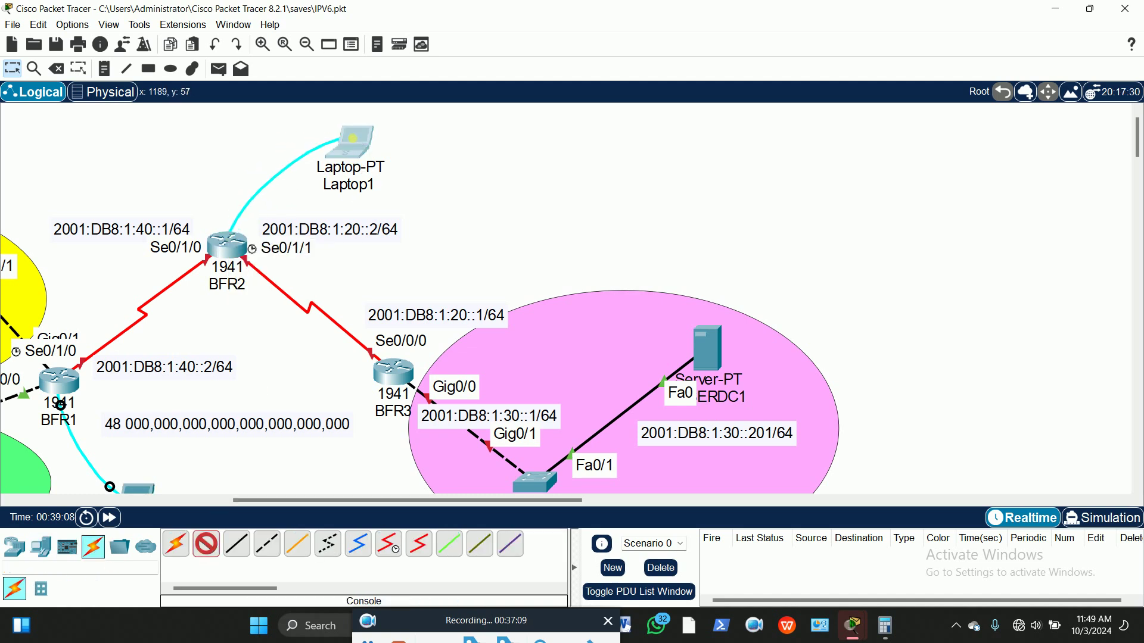
click(358, 144)
click(384, 149)
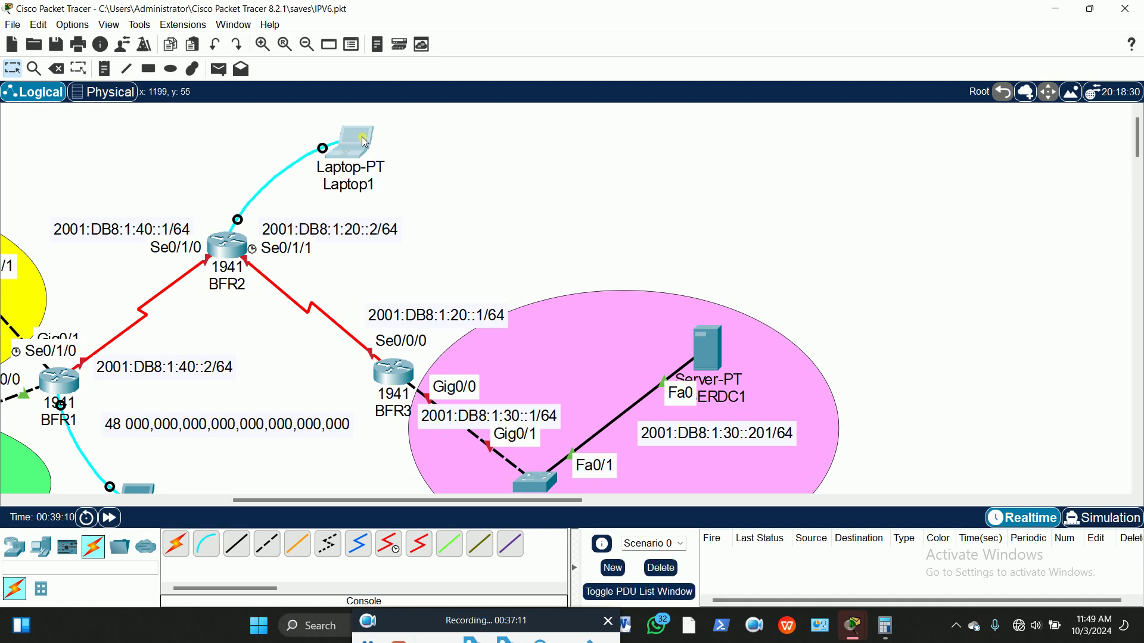
Step: Open the new laptop's Terminal with the default port settings and start the console session on BFR2
click(365, 143)
click(527, 116)
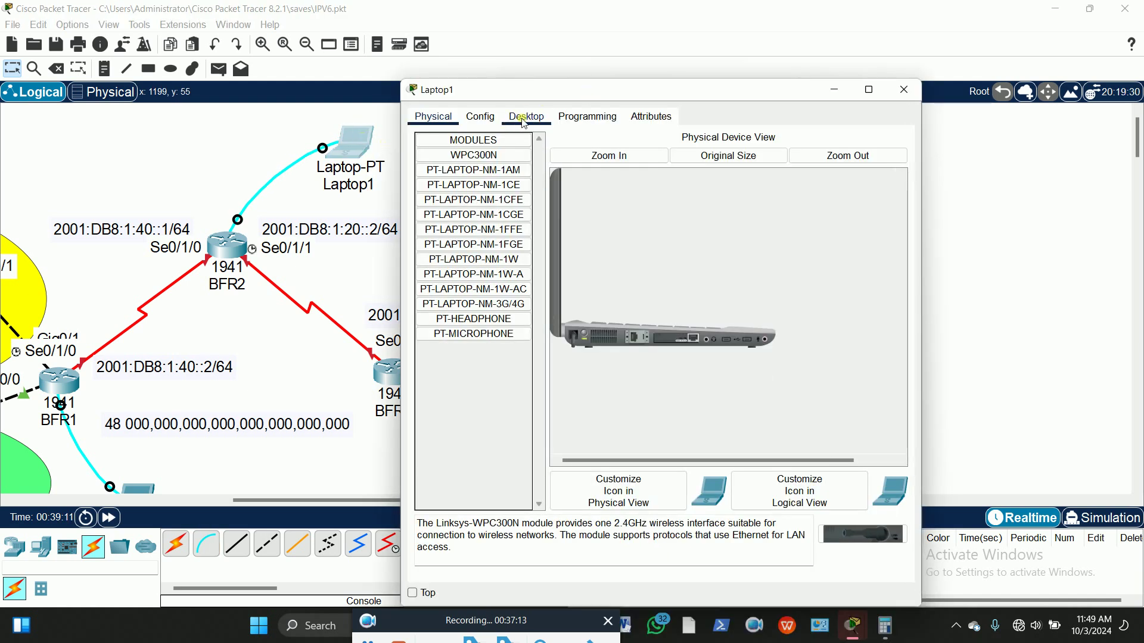
click(655, 167)
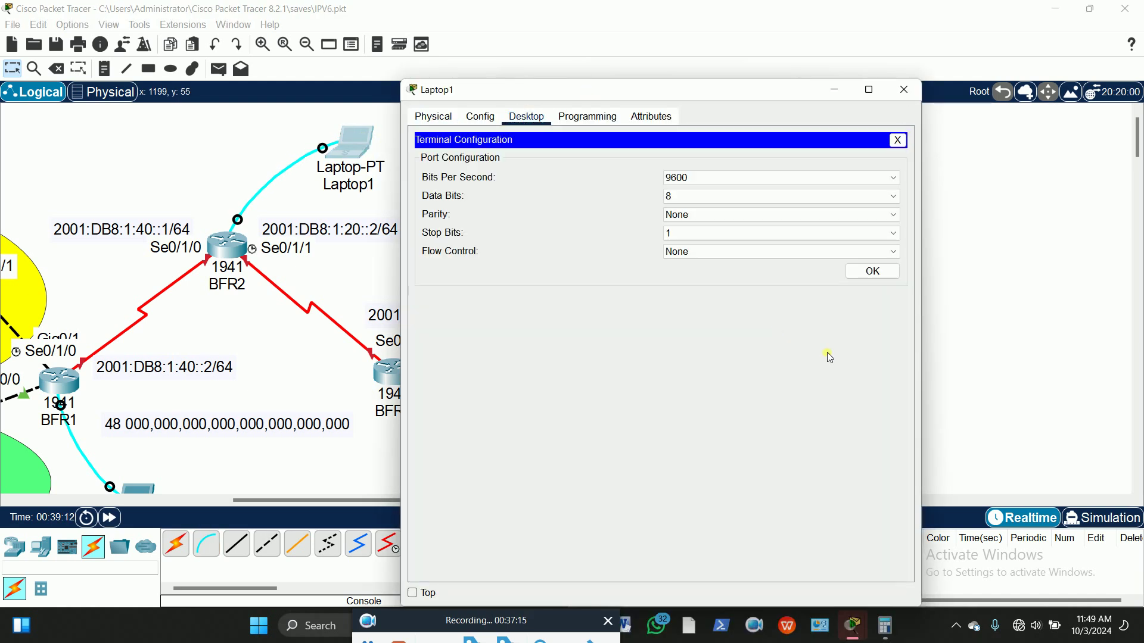
click(874, 269)
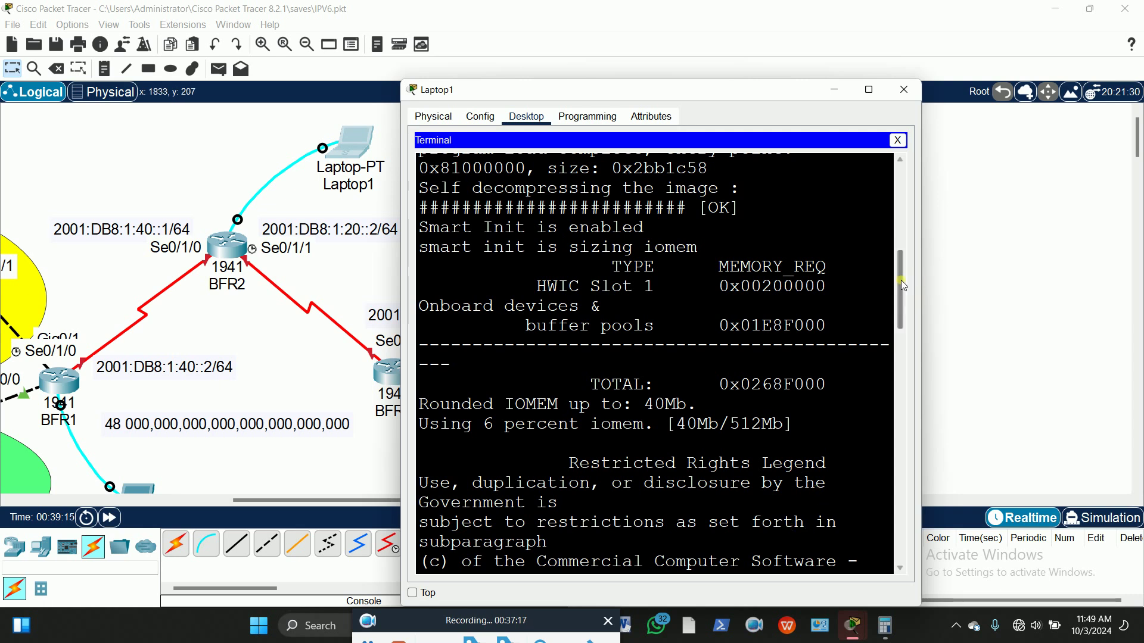
key(Return)
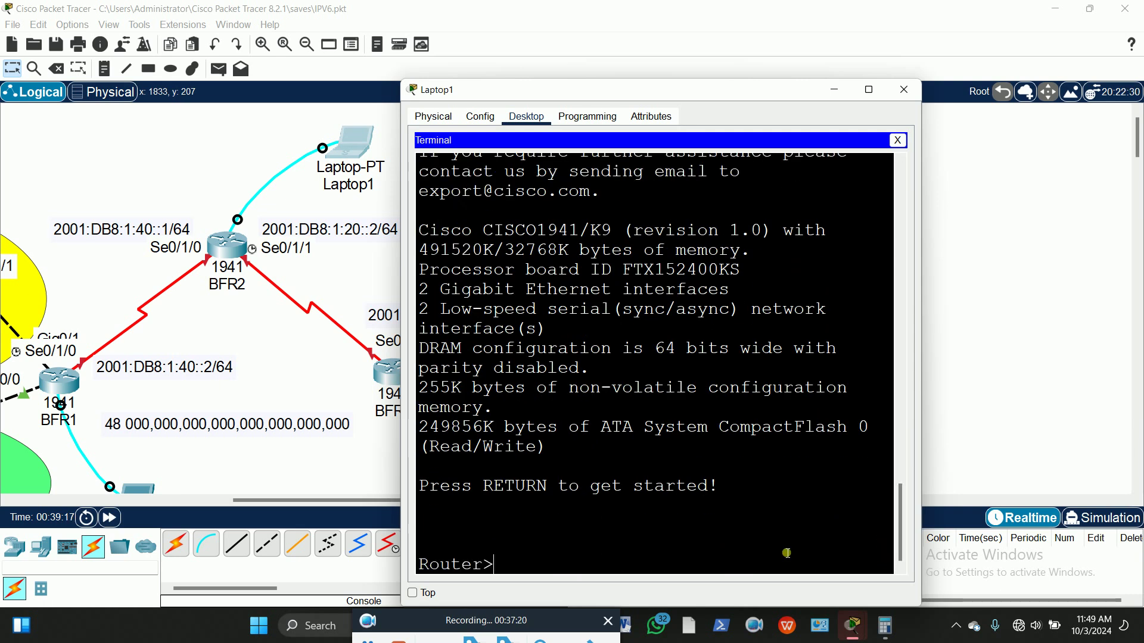
Step: Enter privileged mode and start global configuration mode on the router with en and config t
text(en)
key(Return)
key(Return)
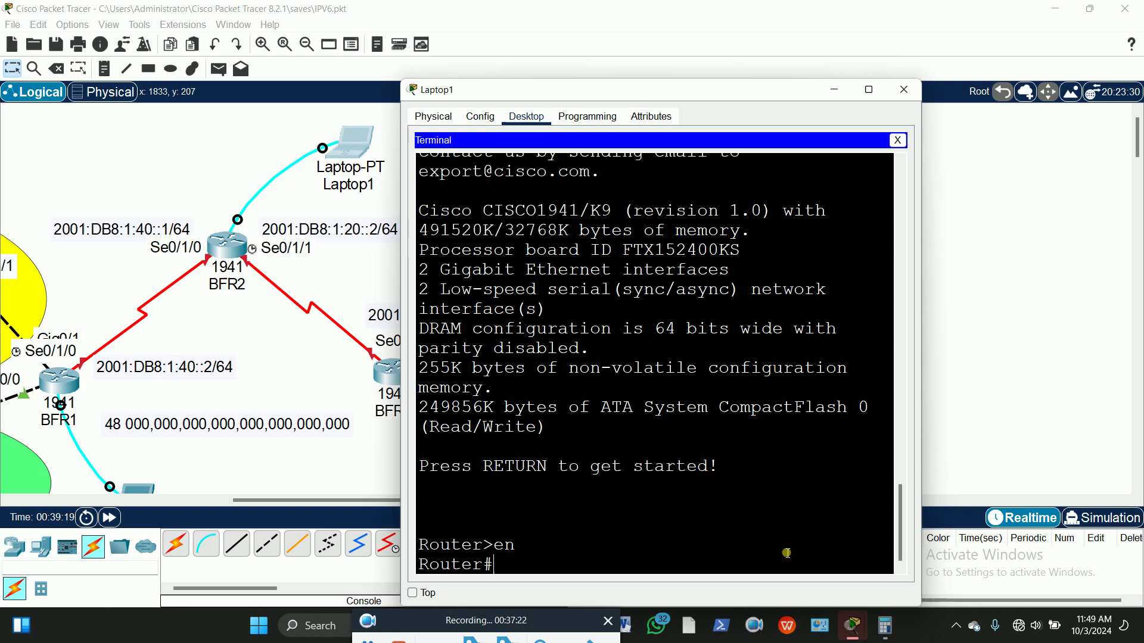
text(con)
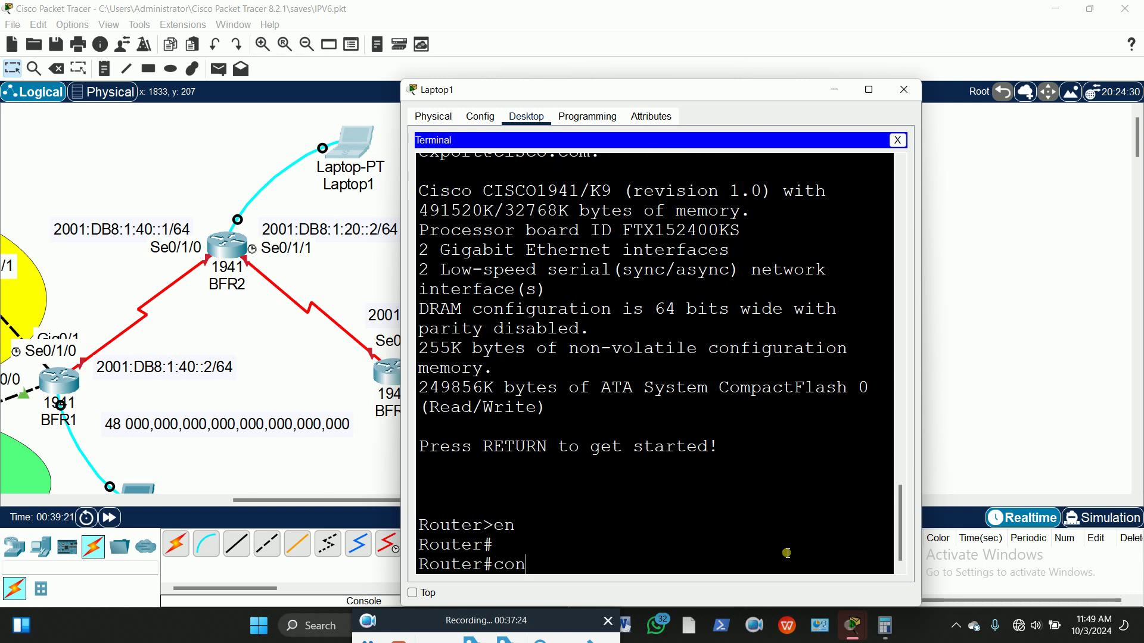
text(fig t)
key(Return)
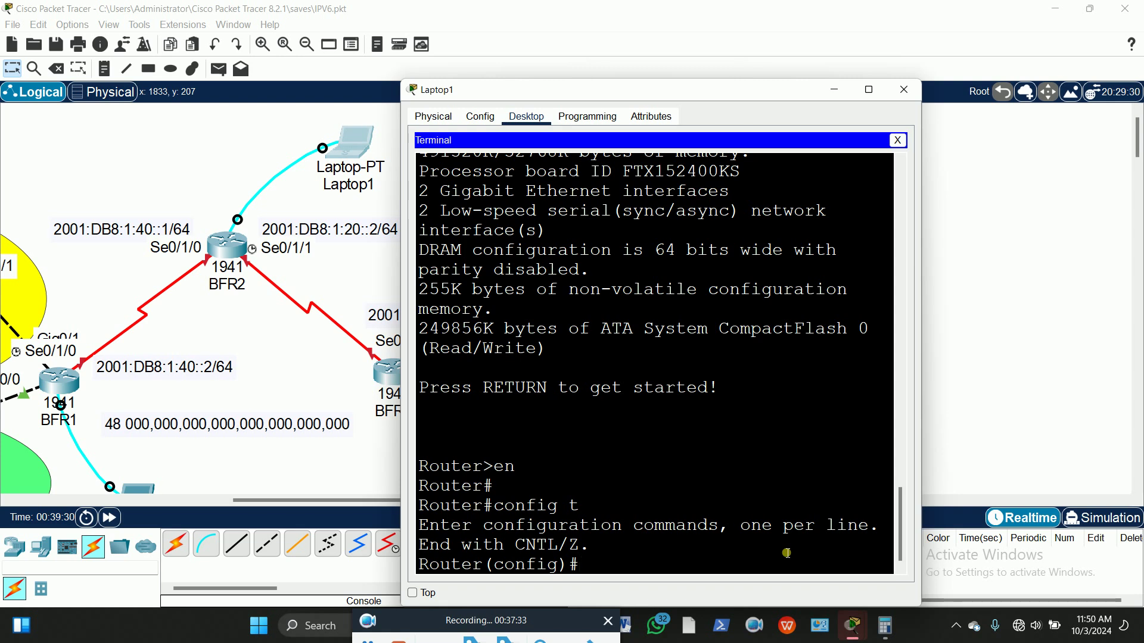
Step: Set the router's hostname to BFR2
text(host)
key(Tab)
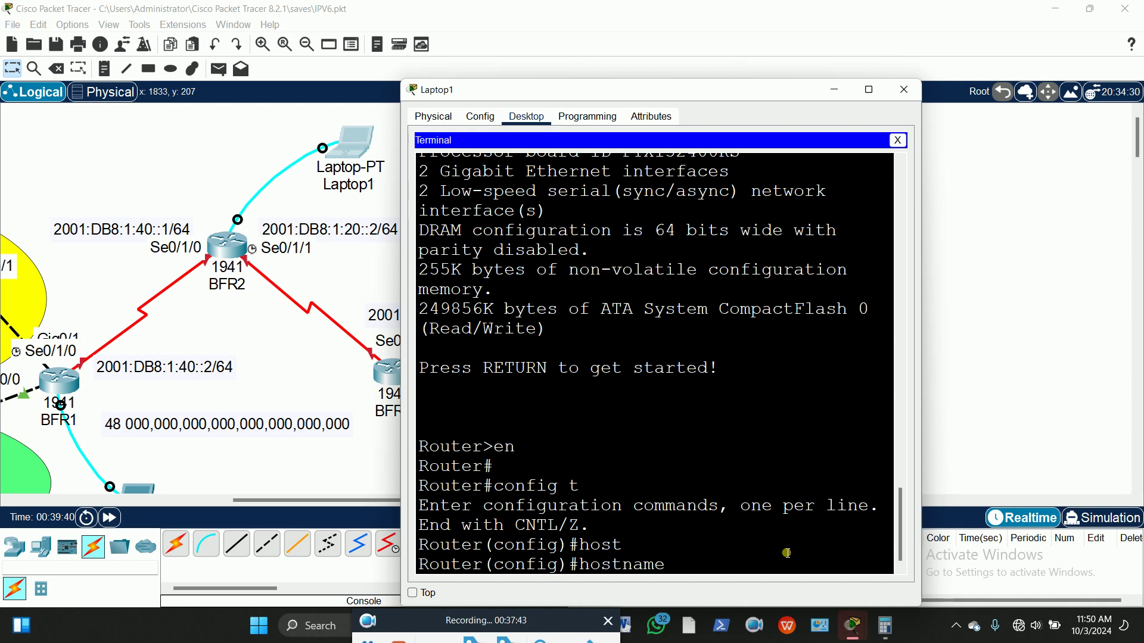
text(BFR2)
key(Return)
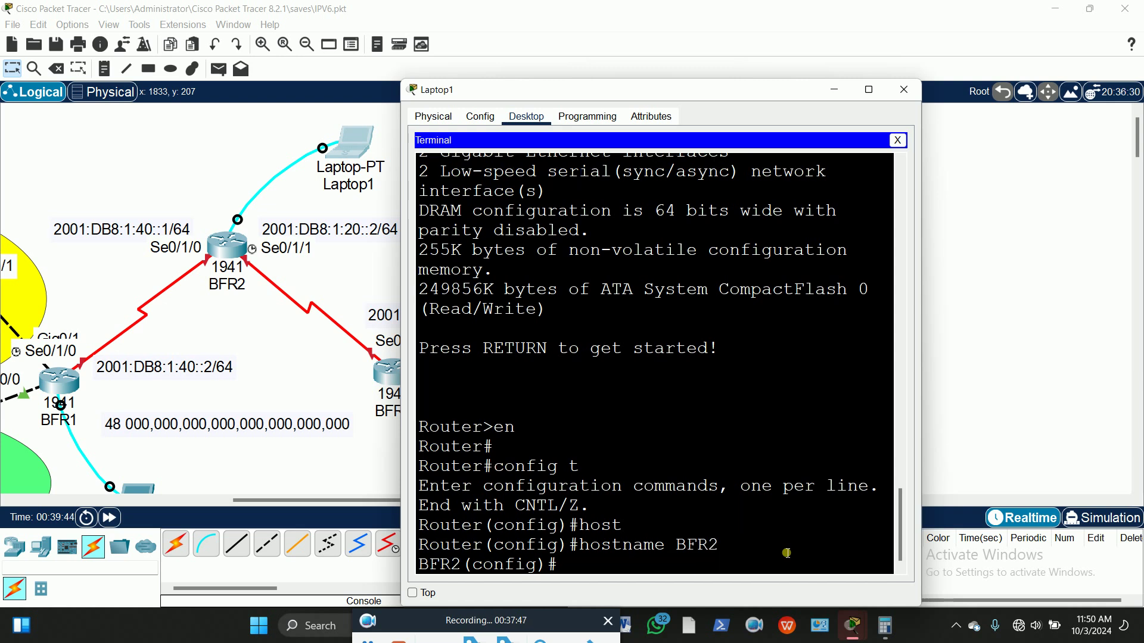
Step: Enable IPv6 routing on BFR2 with the ipv6 unicast-routing command
text(ipv)
key(Return)
text(ipv6)
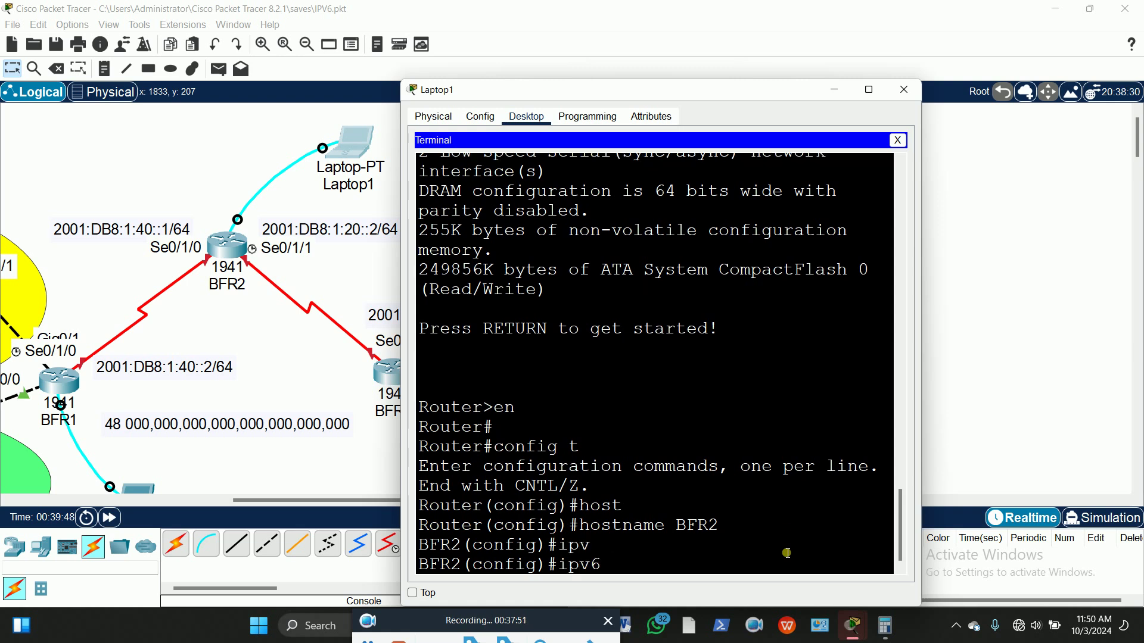
text( uni)
key(Tab)
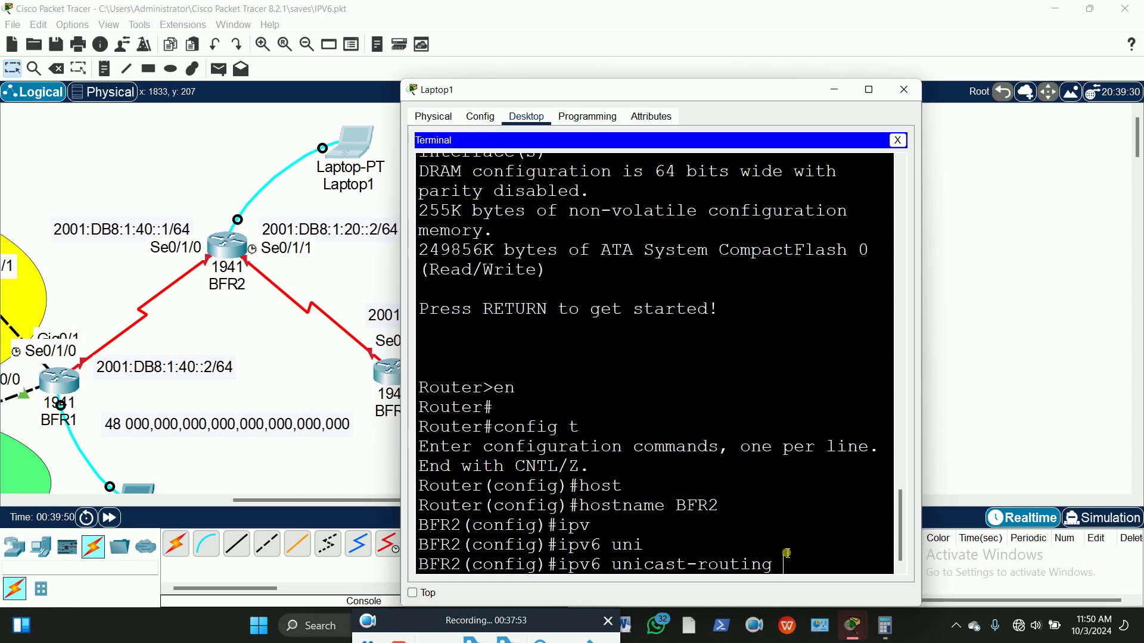
key(Return)
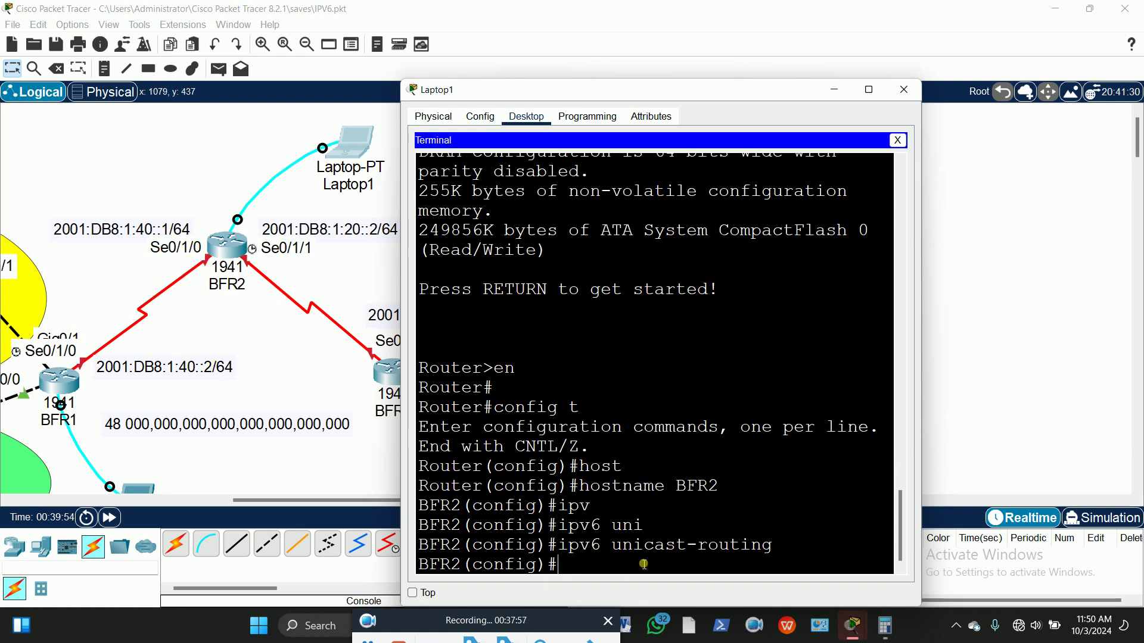
Step: Assign IPv6 address 2001:DB8:1:40::1/64 to BFR2's interface se0/1/0
text(int se)
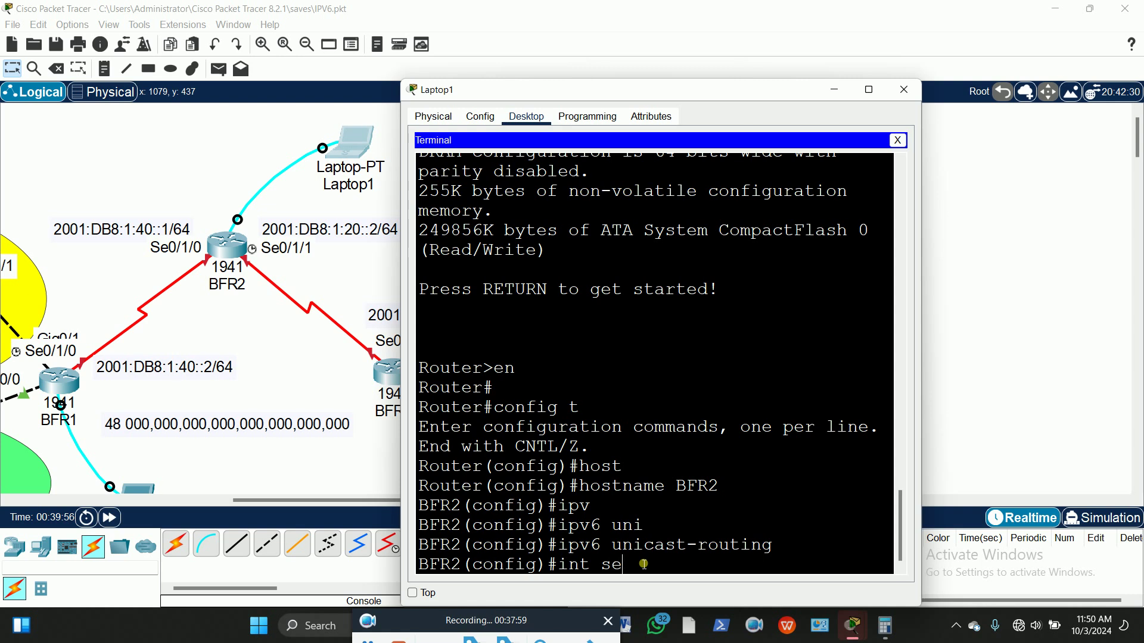
text(0/1/0)
key(Return)
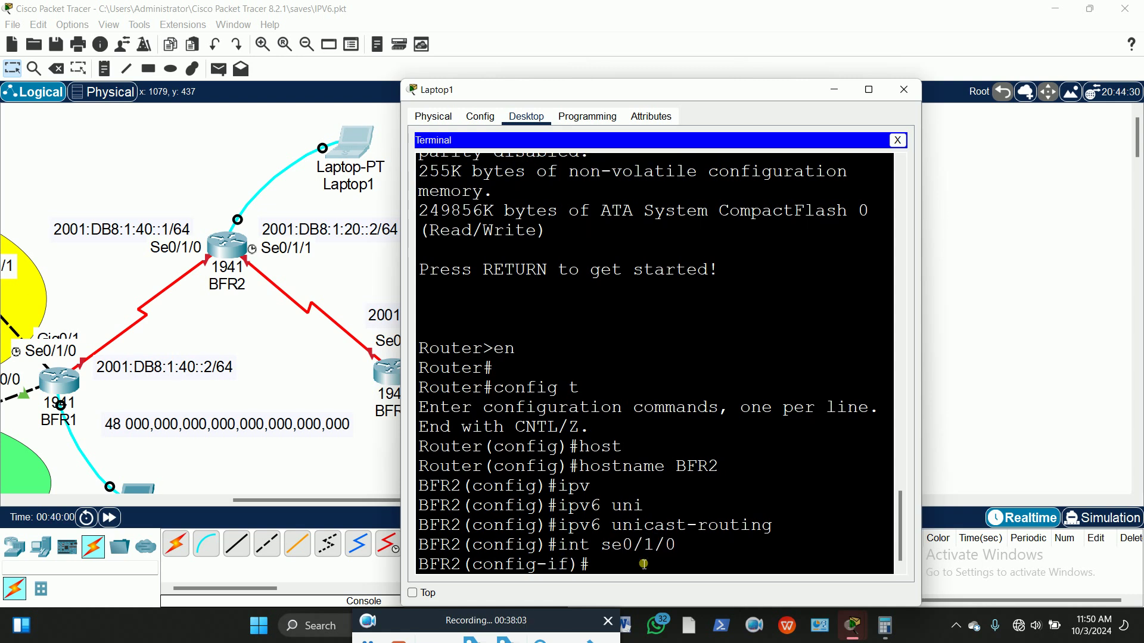
text(ipv)
key(Tab)
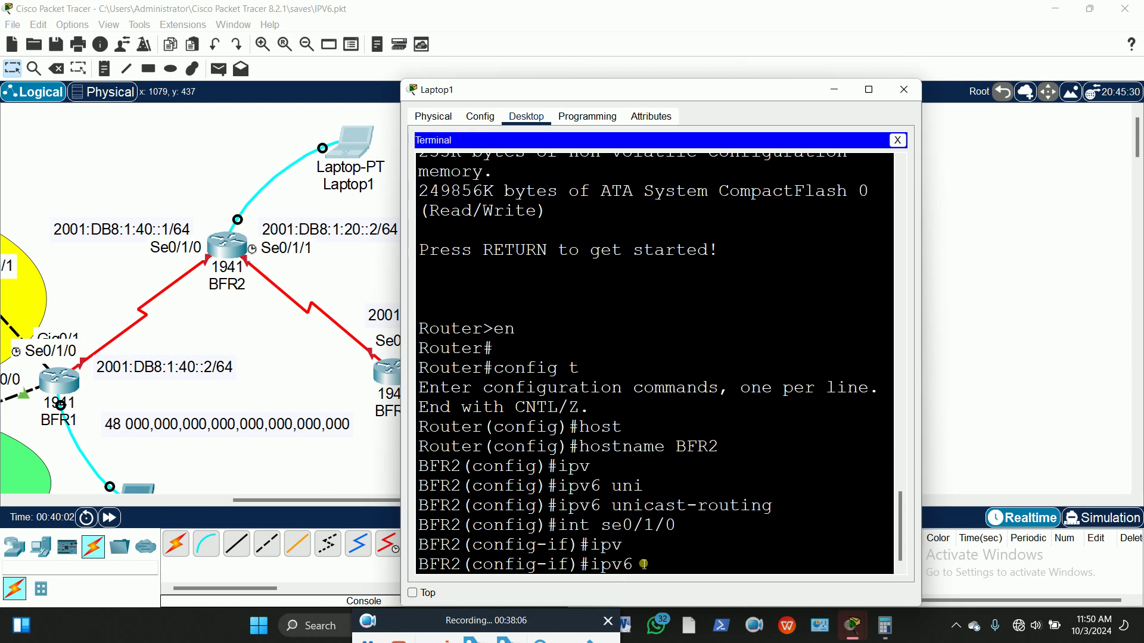
text(add)
key(Tab)
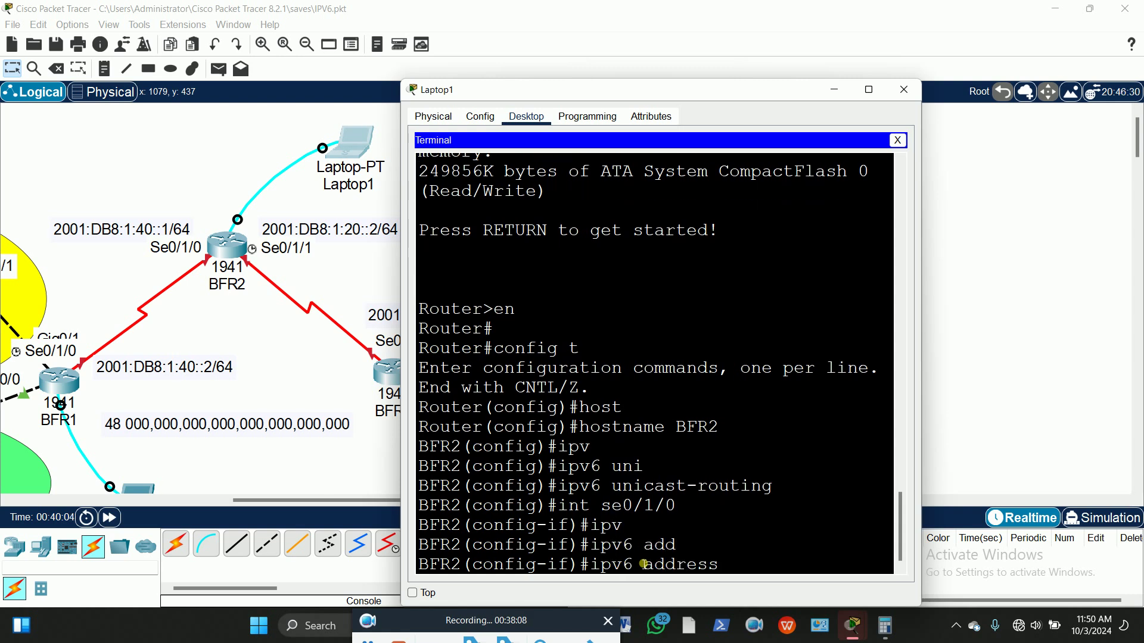
text(2001)
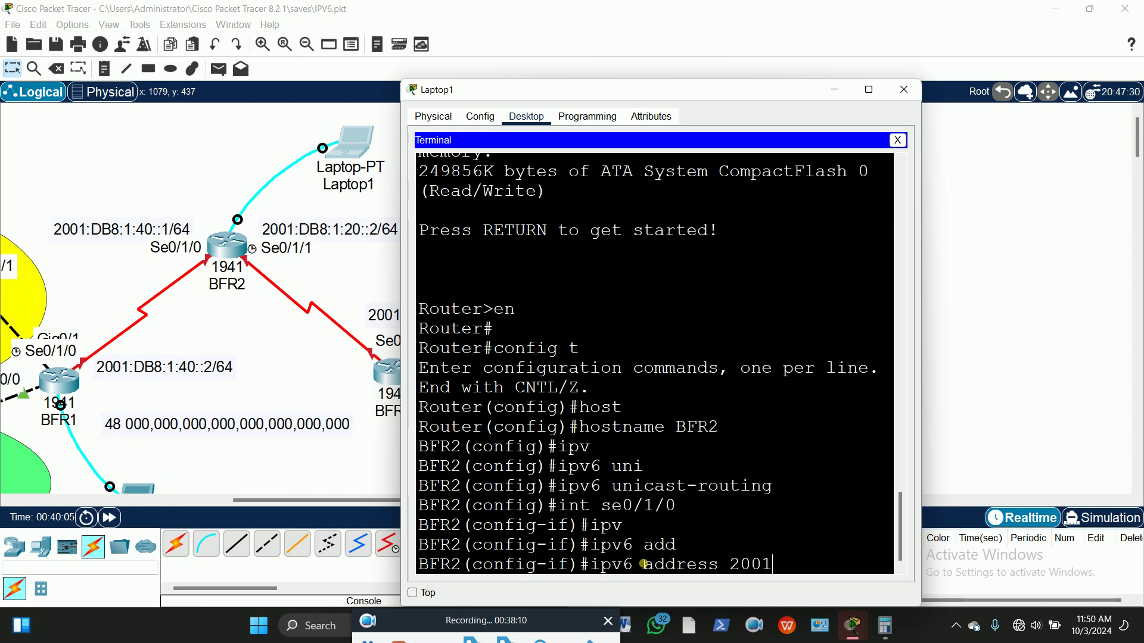
text(:DB8)
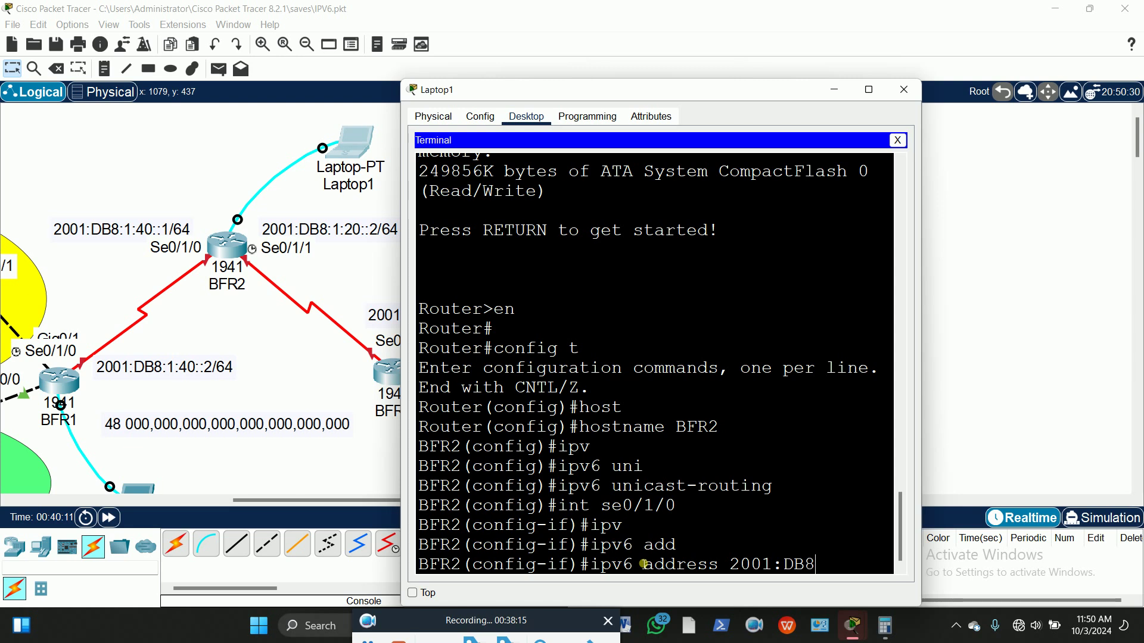
text(:1:40"")
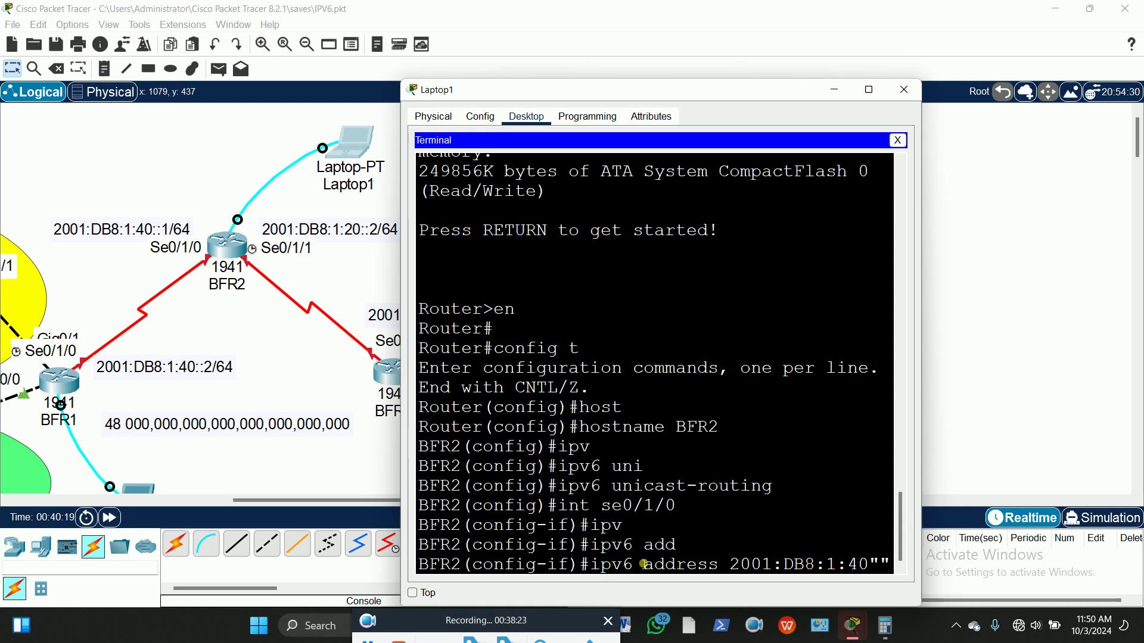
text(1)
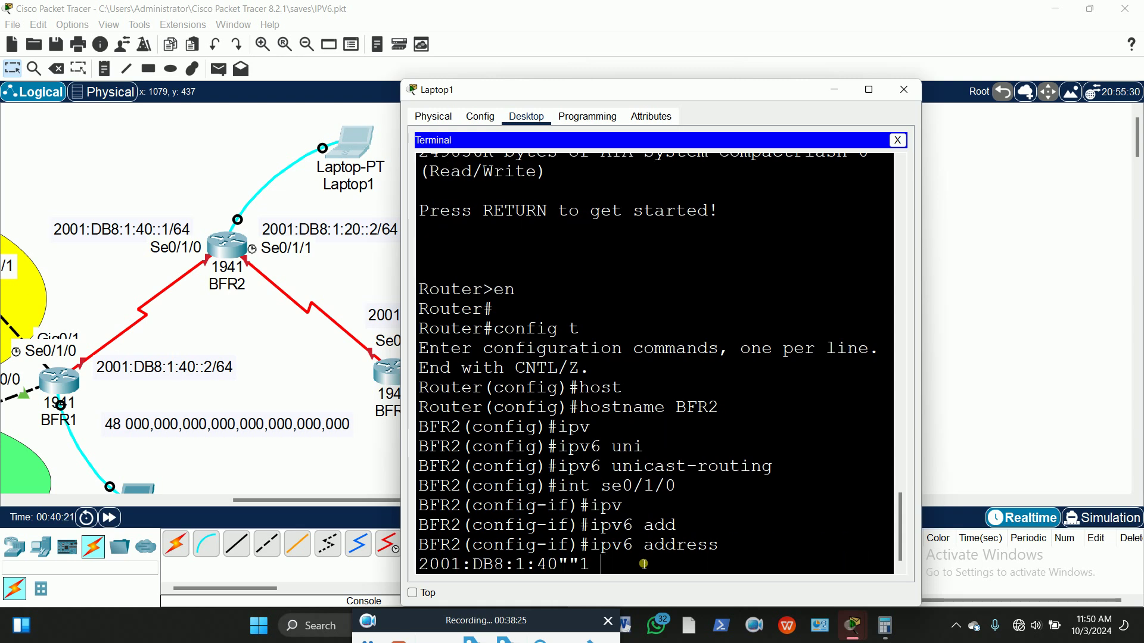
key(BackSpace)
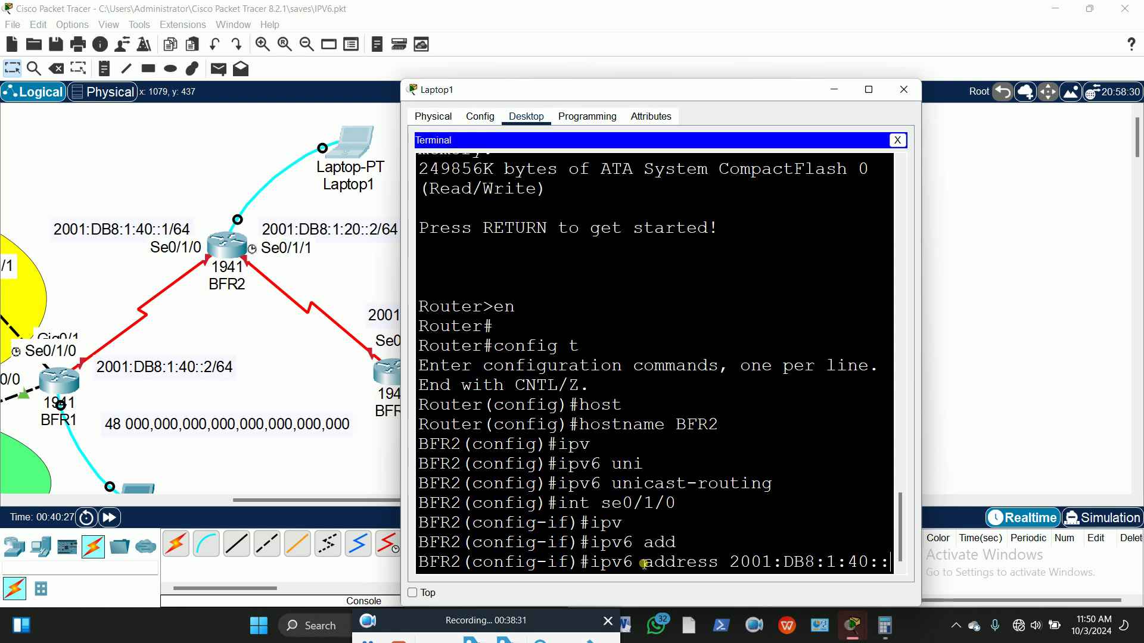
text(1)
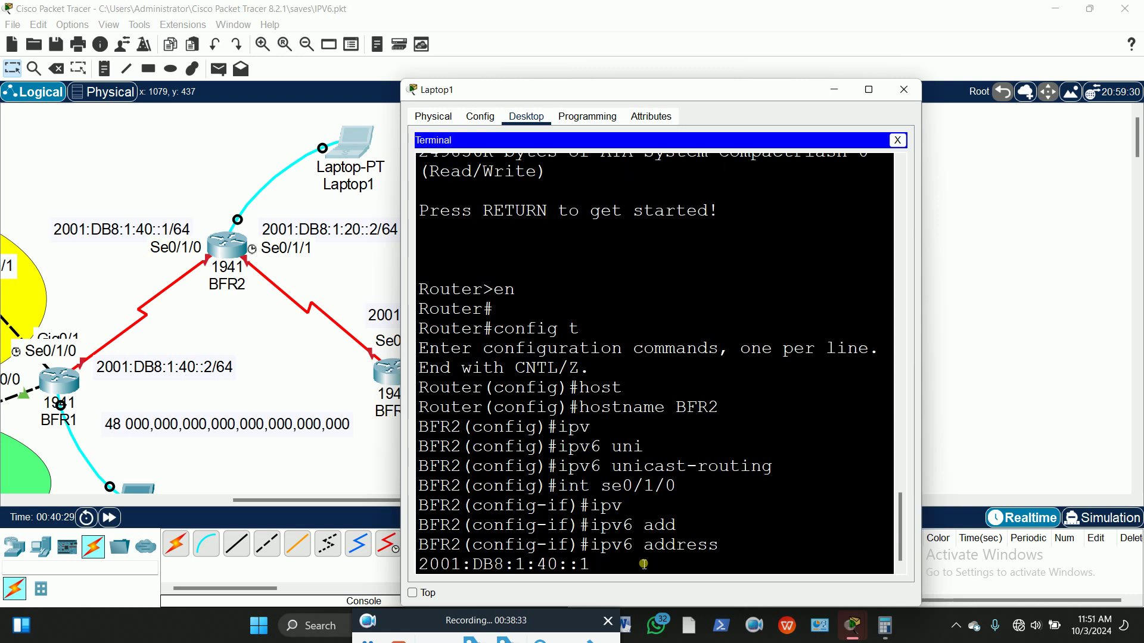
text(/64)
key(Return)
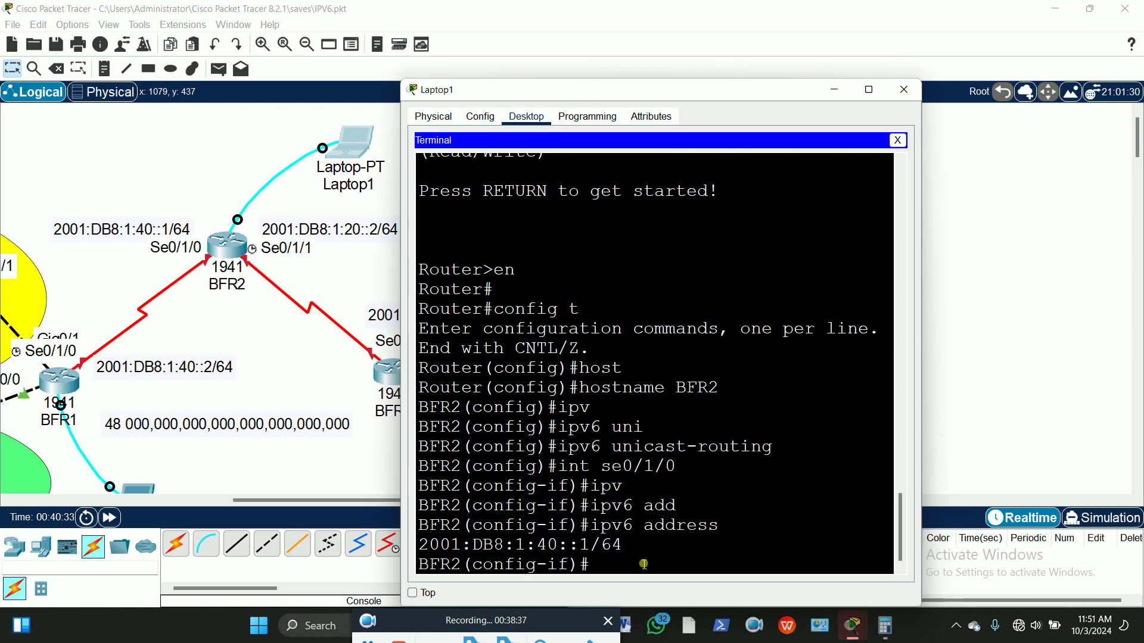
Step: Activate BFR2's serial interface se0/1/0 with the no shut command
text(NO SHUT)
key(Return)
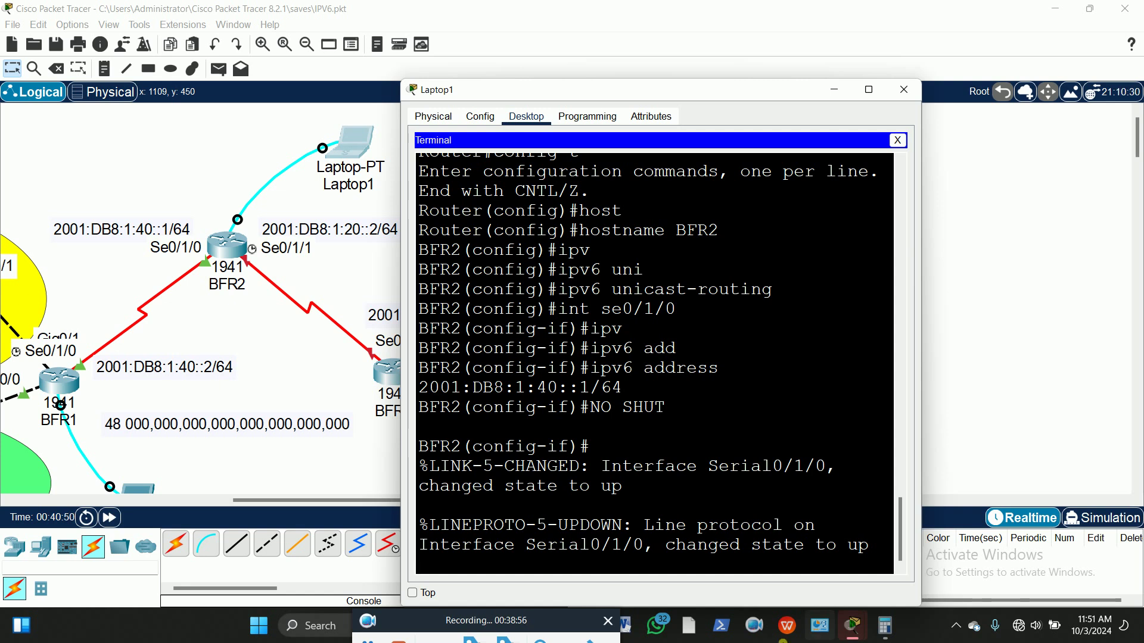
key(Return)
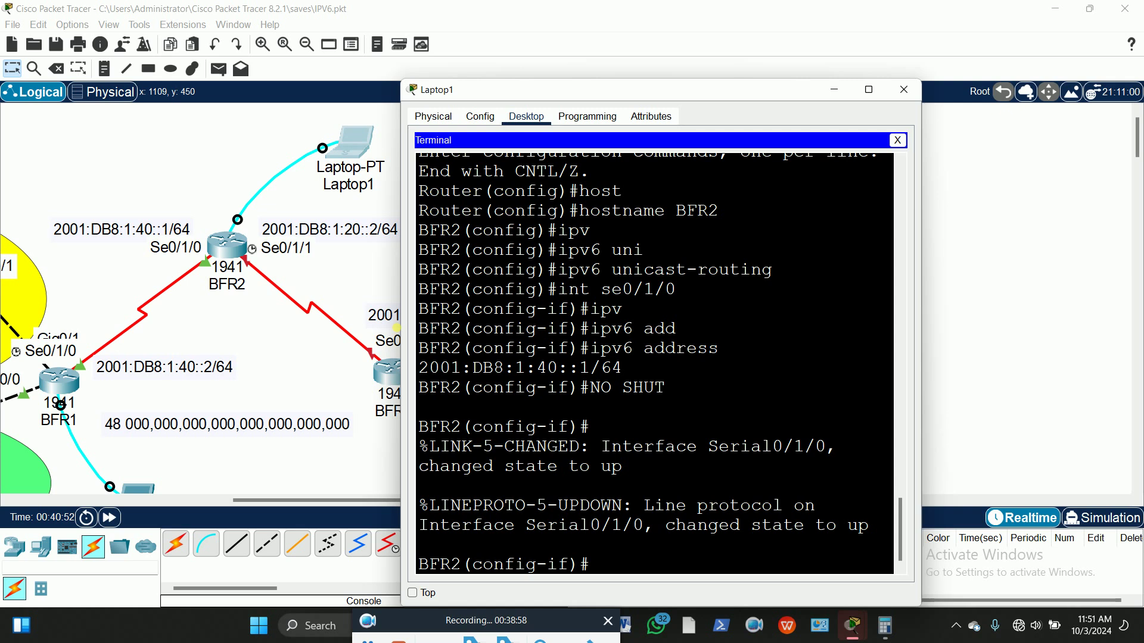
Step: Move the laptop window clear of router BFR3 and enter interface configuration mode for se0/1/1 on BFR2
drag(459, 96, 595, 86)
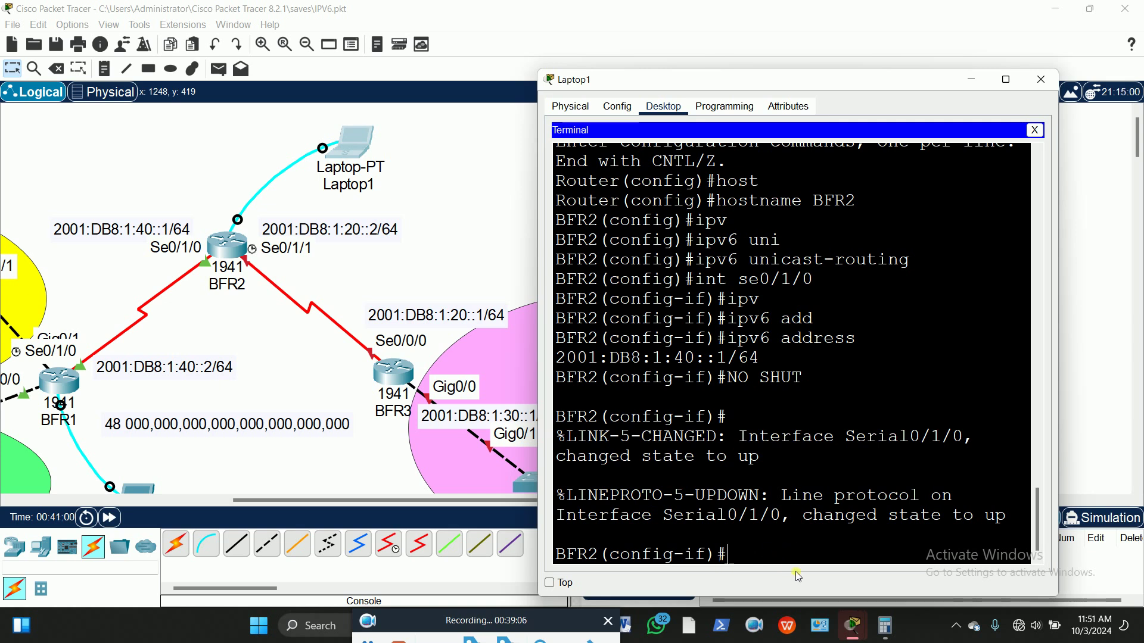
text(int se0/1)
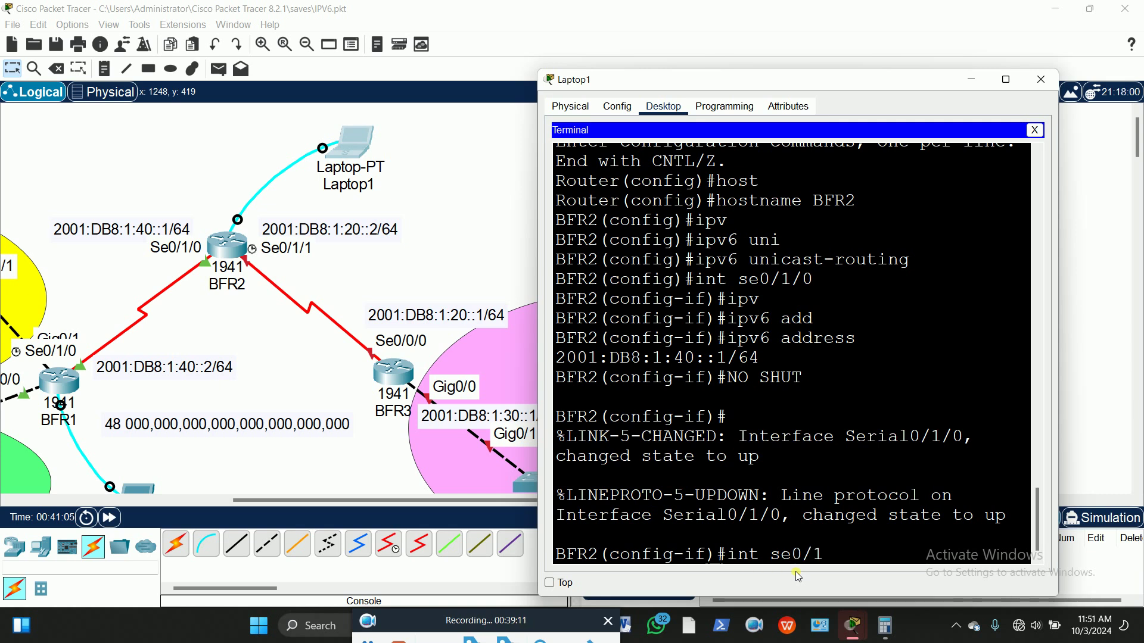
text(/1)
key(Return)
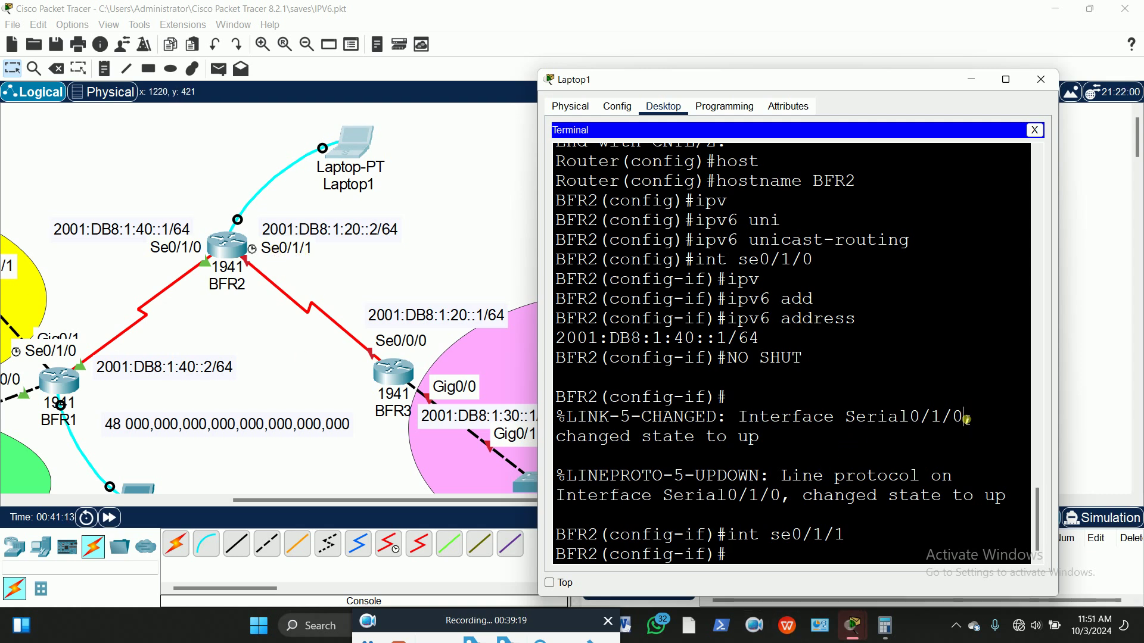
drag(966, 420, 910, 419)
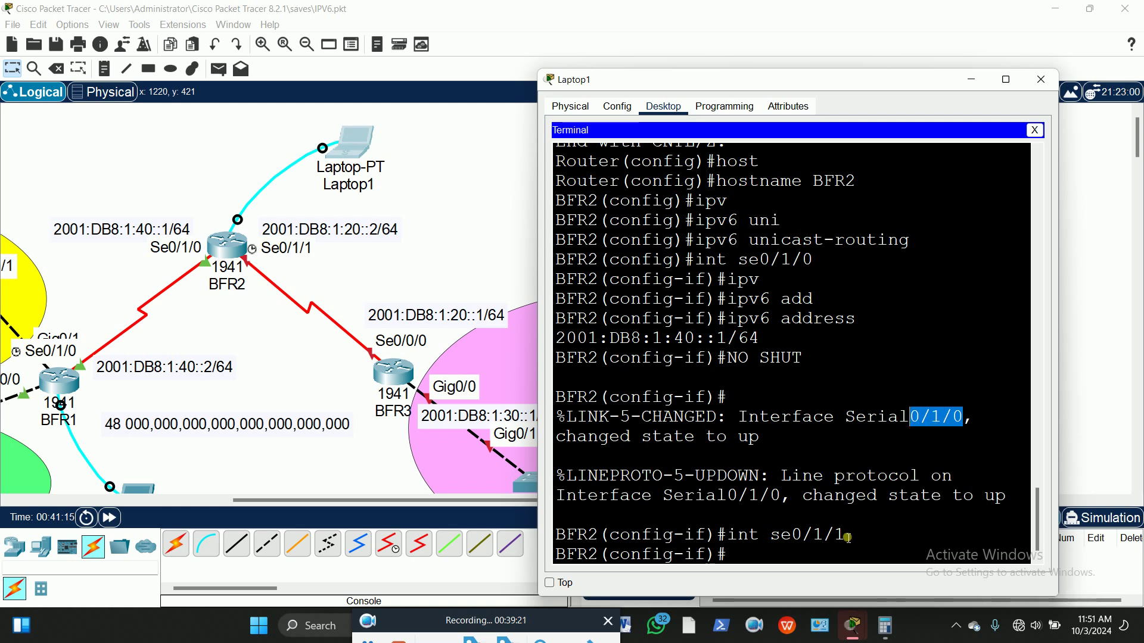
drag(849, 537, 791, 538)
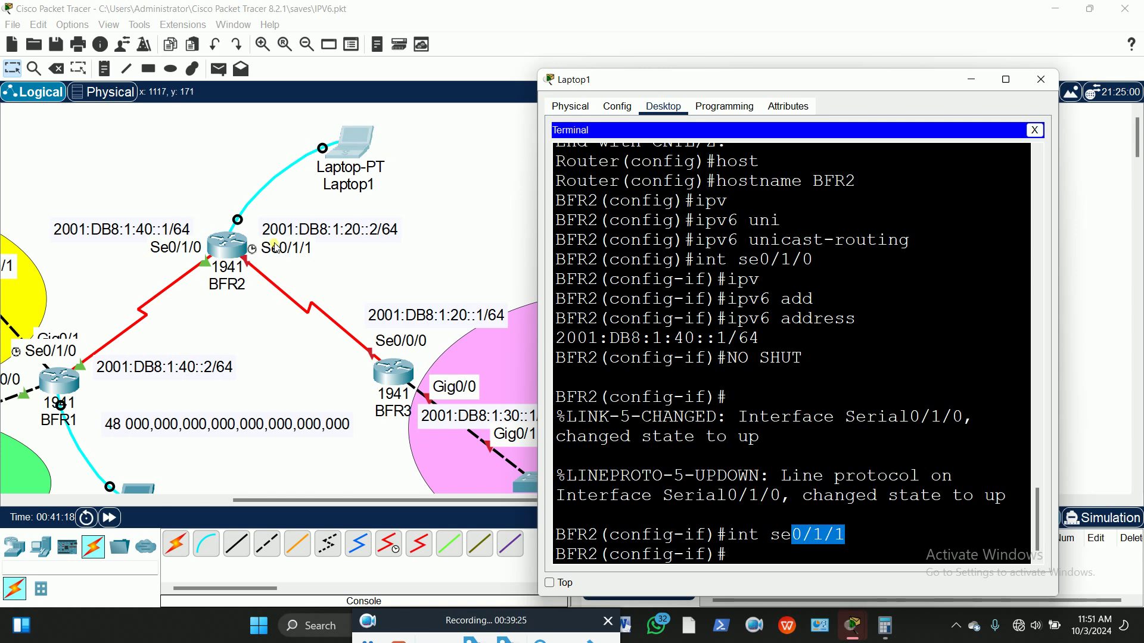
click(755, 555)
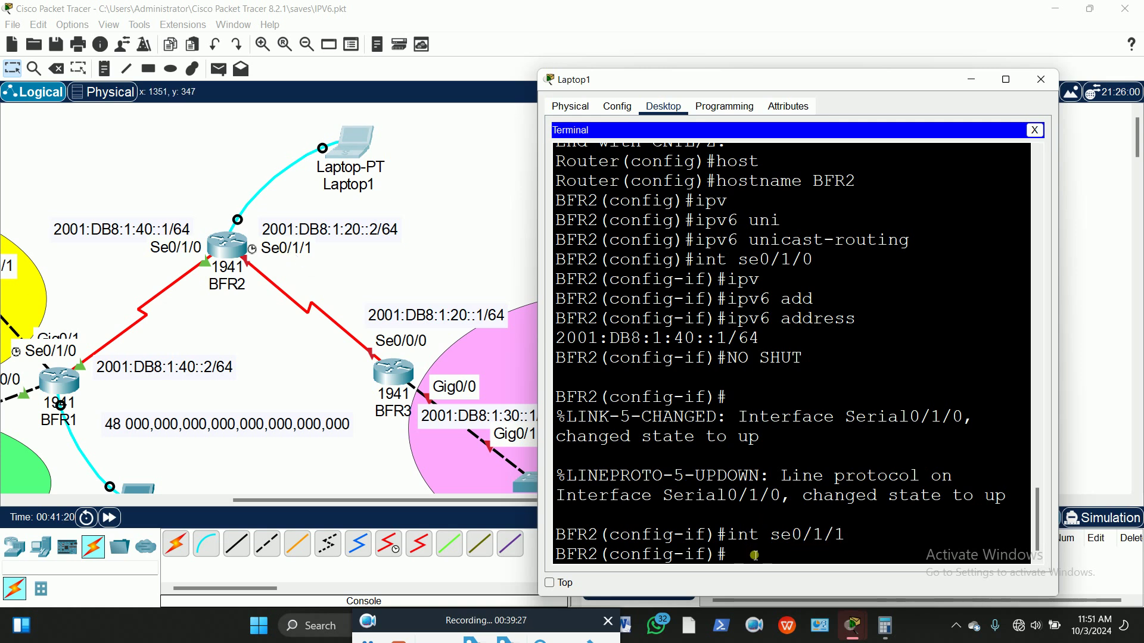
Step: Assign IPv6 address 2001:db8:1:20::2/64 to BFR2's serial interface se0/1/1
text(ipv)
key(Tab)
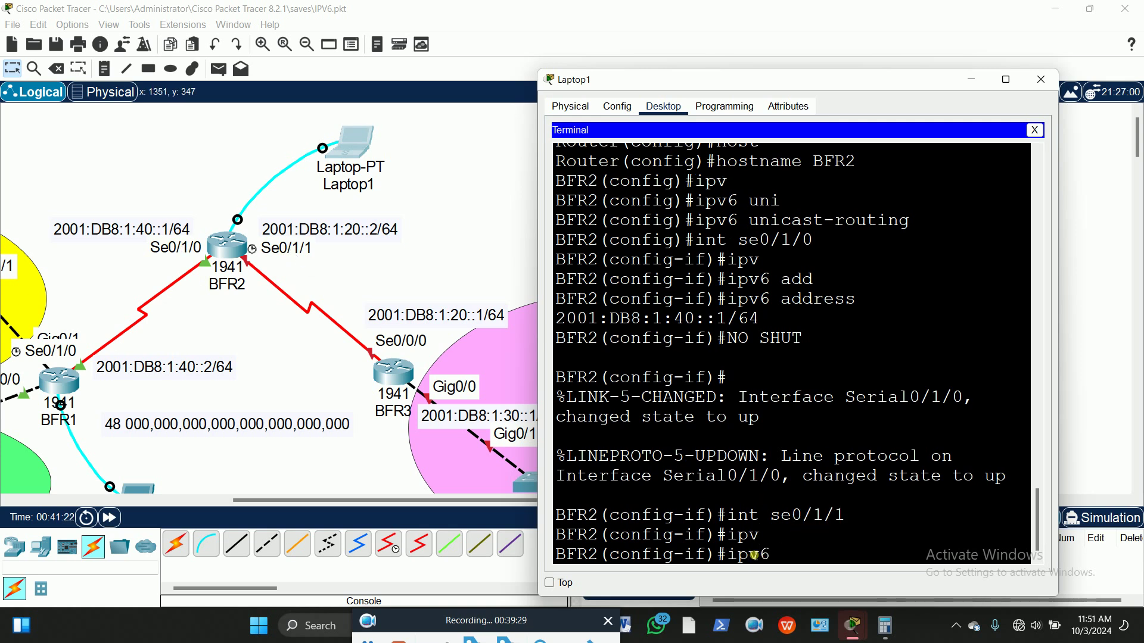
text(add)
key(Tab)
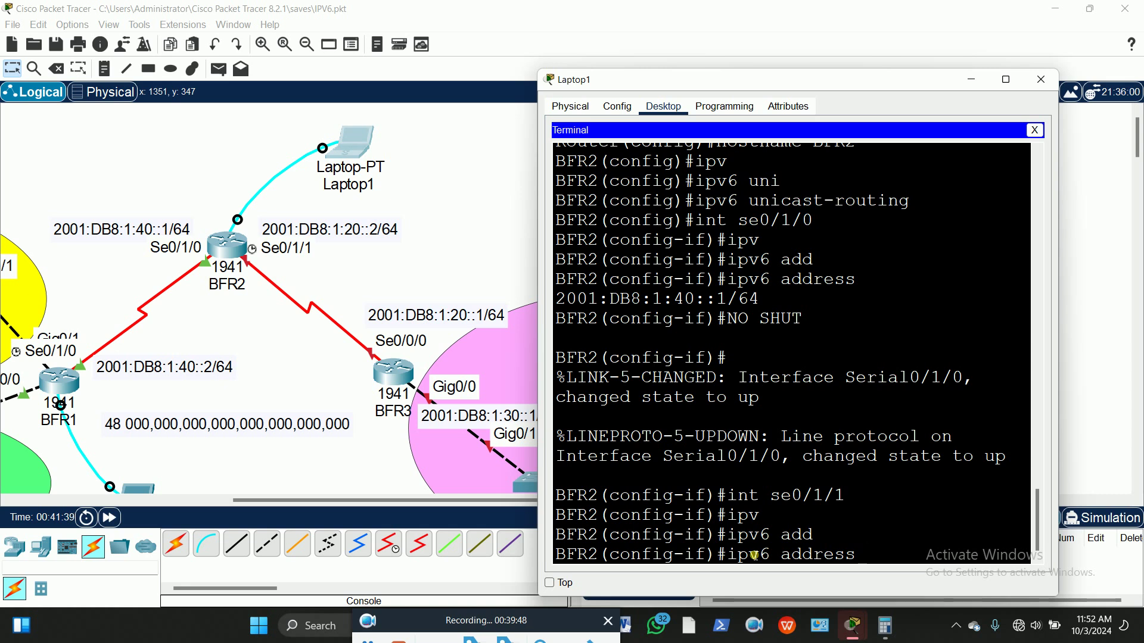
text(2001:db8:1)
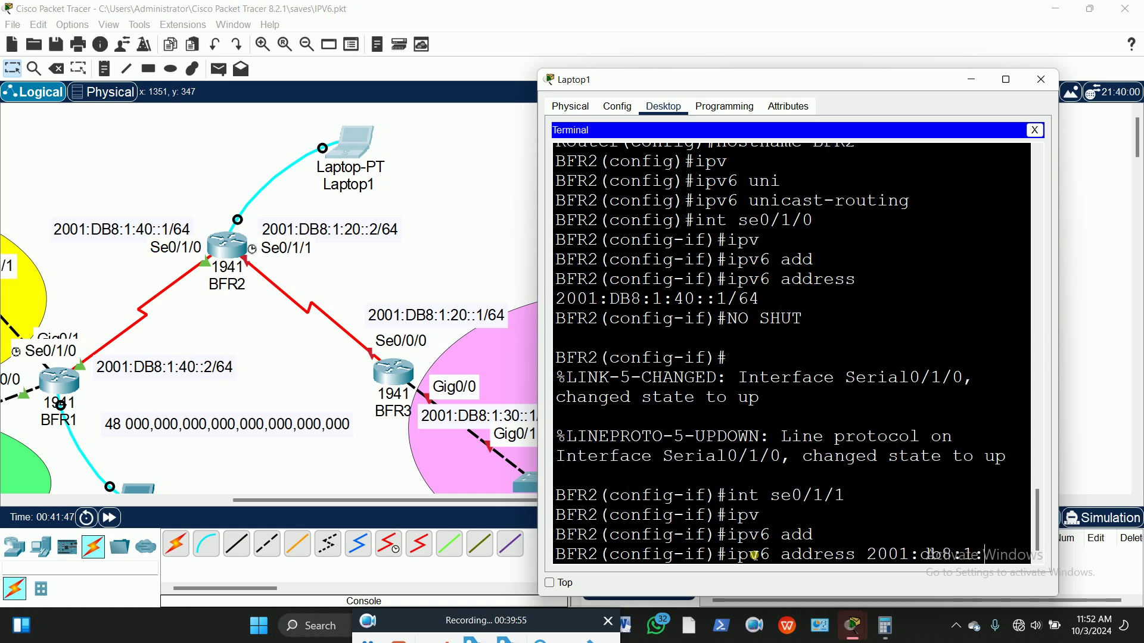
text(:20)
text(::)
text(2)
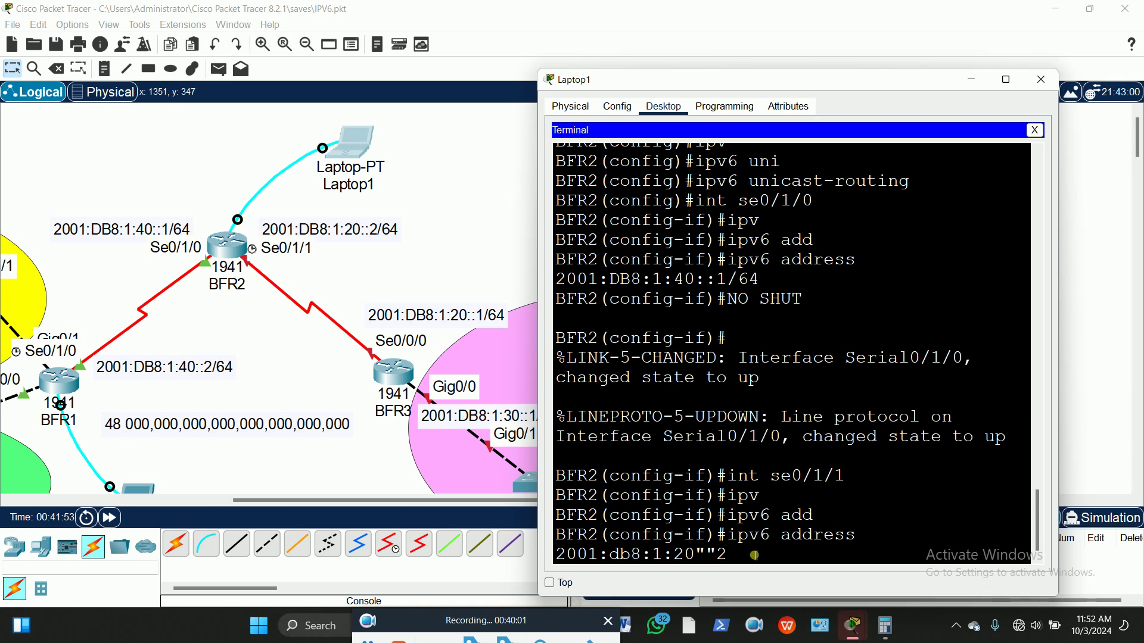
key(BackSpace)
key(BackSpace)
key(BackSpace)
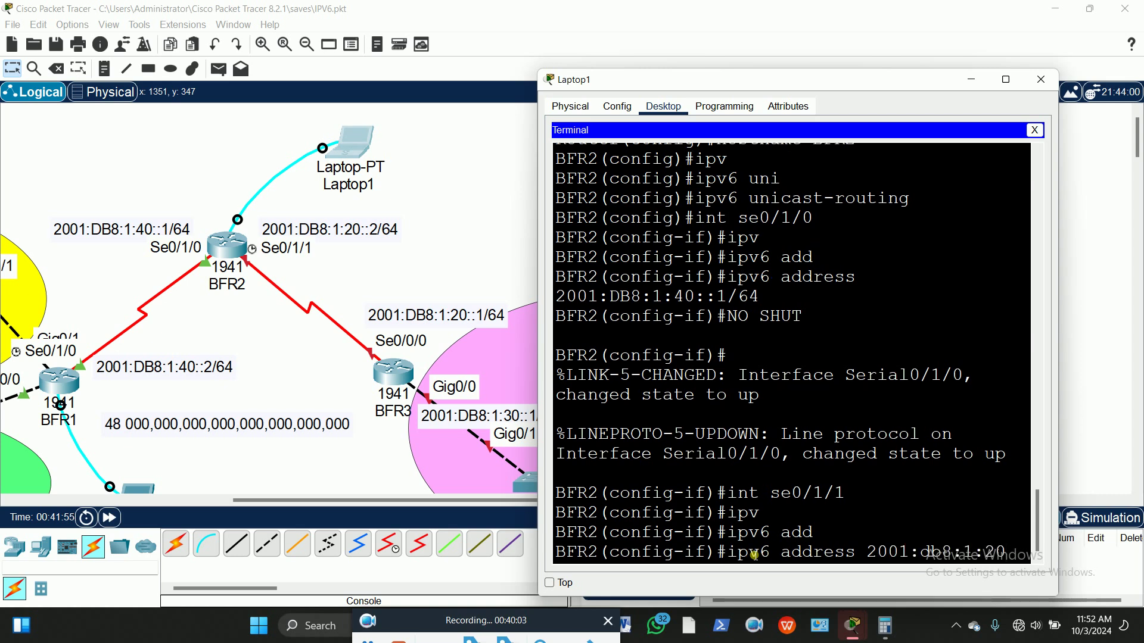
text(::1)
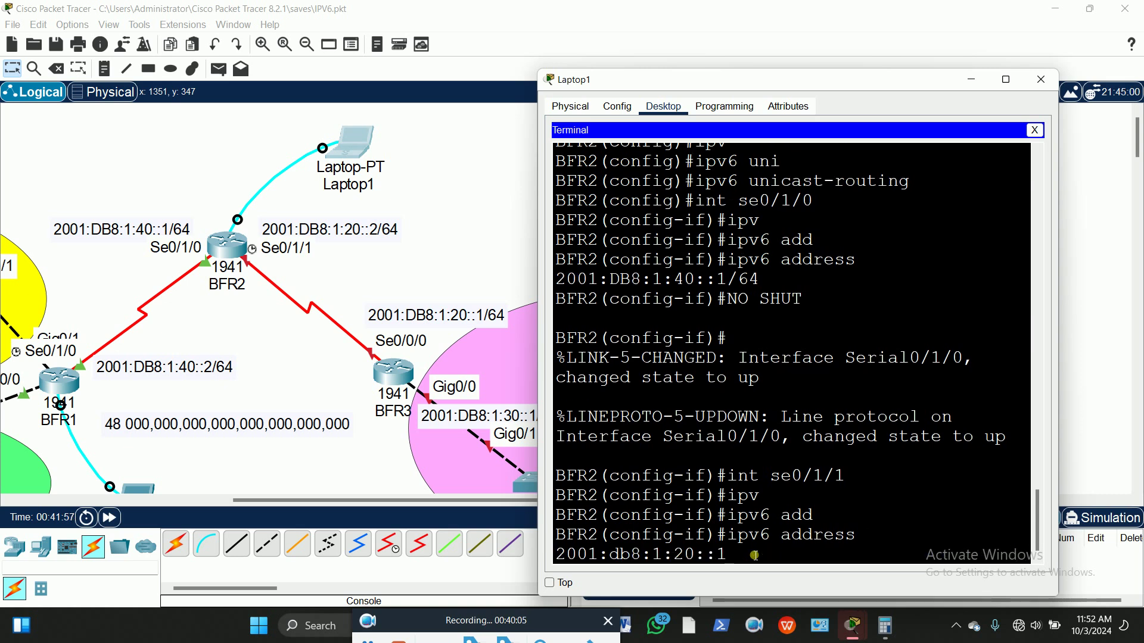
key(BackSpace)
text(2)
text(/64)
key(Return)
Step: Activate BFR2's serial interface se0/1/1 with the no shut command
text(no shut)
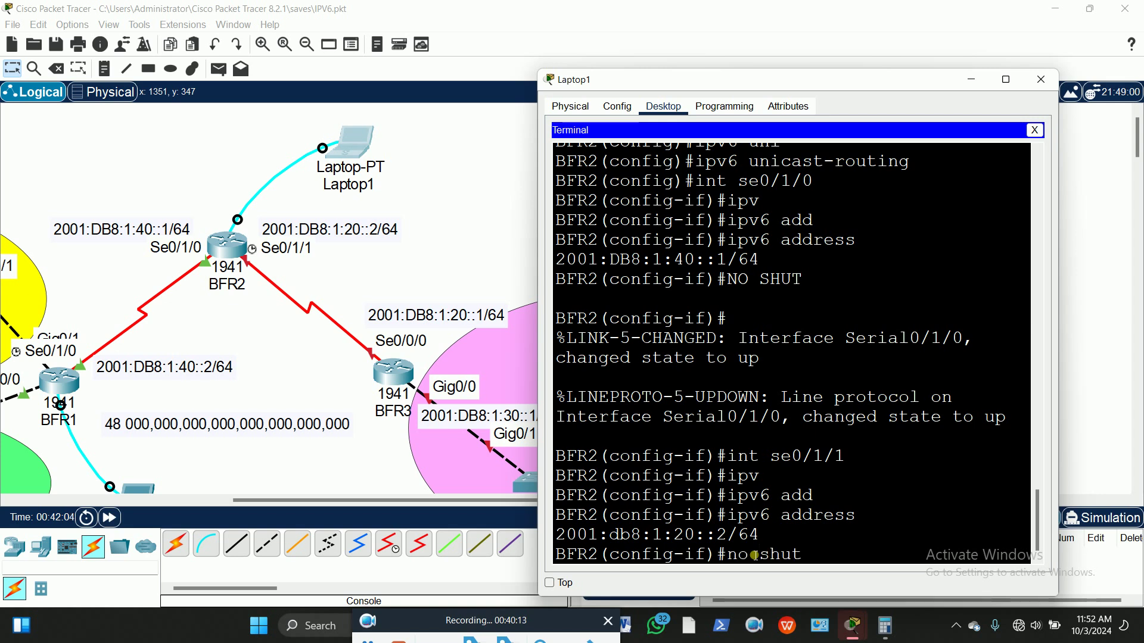
key(Return)
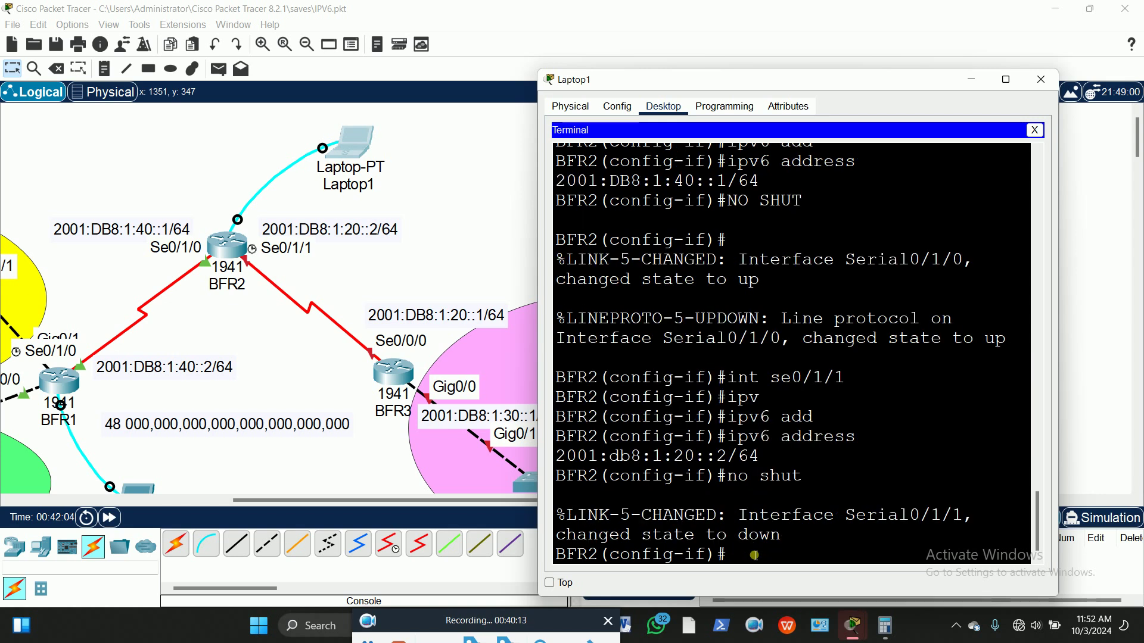
key(Return)
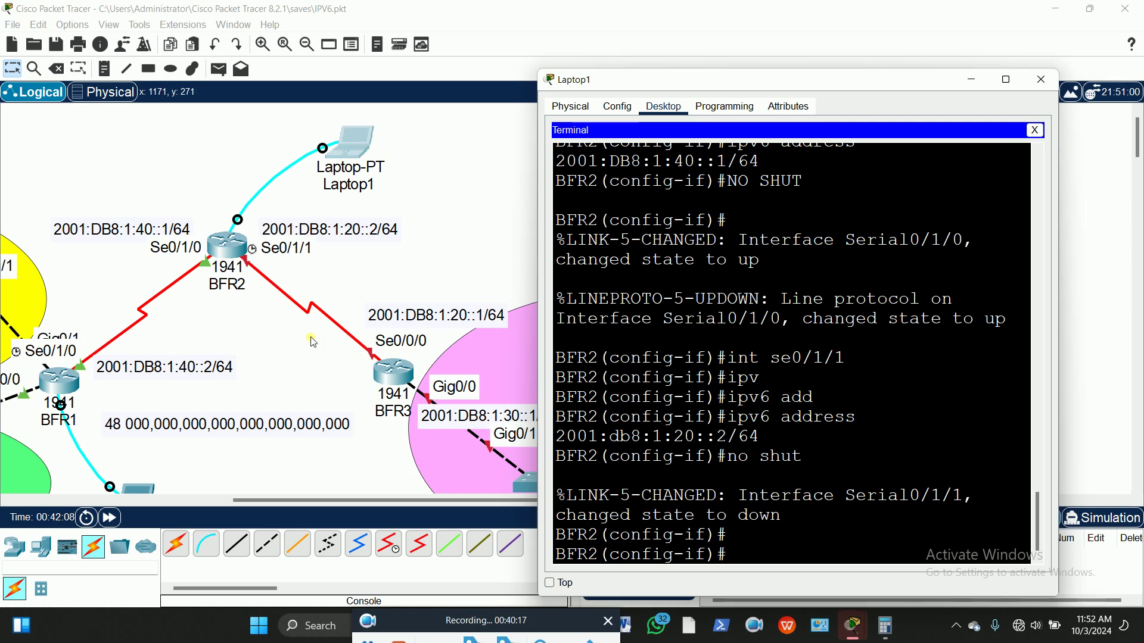
Step: Return to the topology and add a laptop above router BFR3, near the pink network area
click(486, 195)
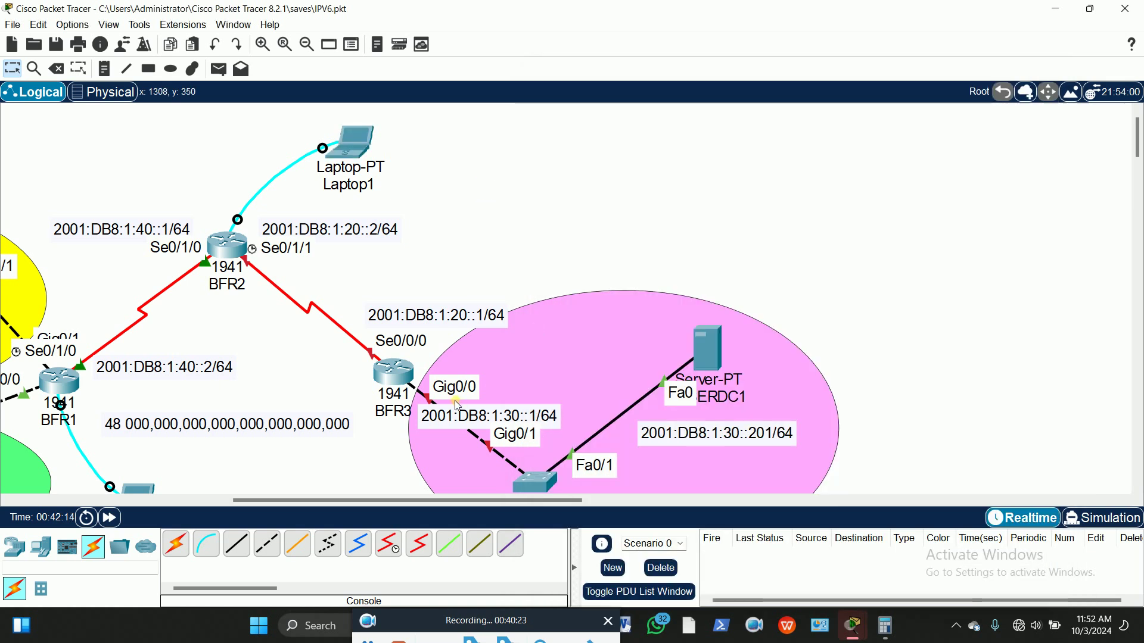
scroll(852, 197, down, 3)
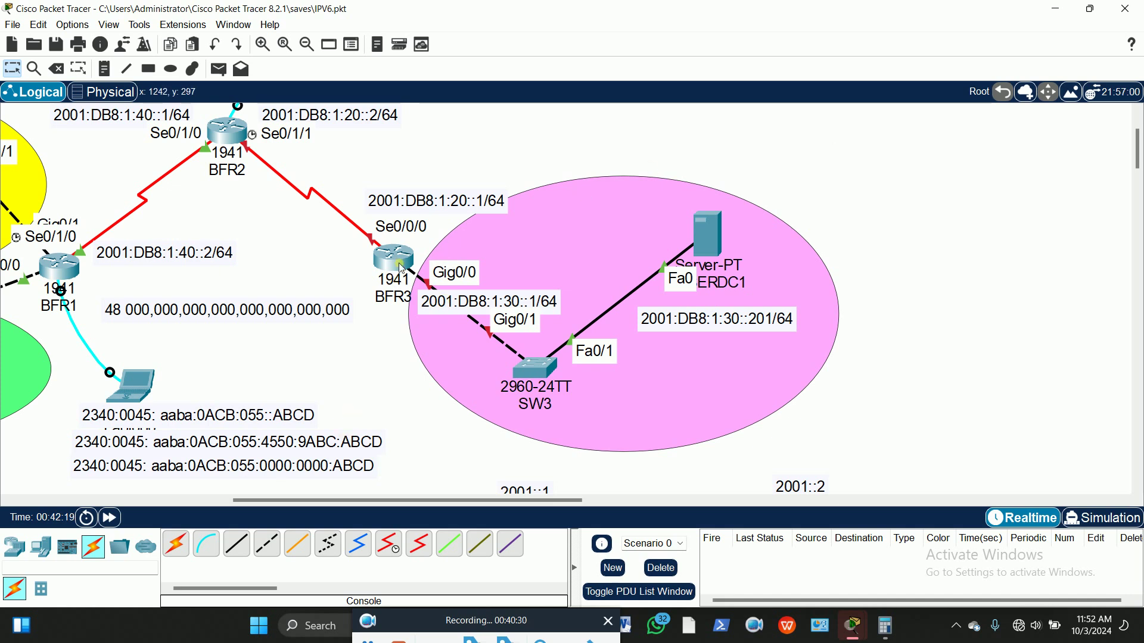
click(56, 554)
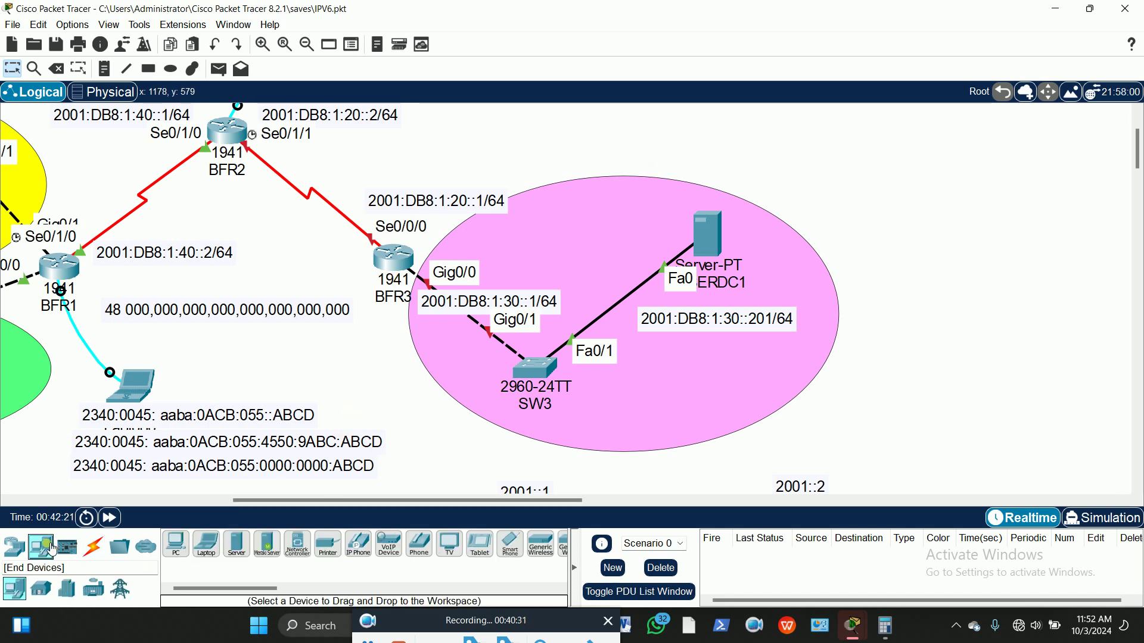
click(206, 543)
click(534, 157)
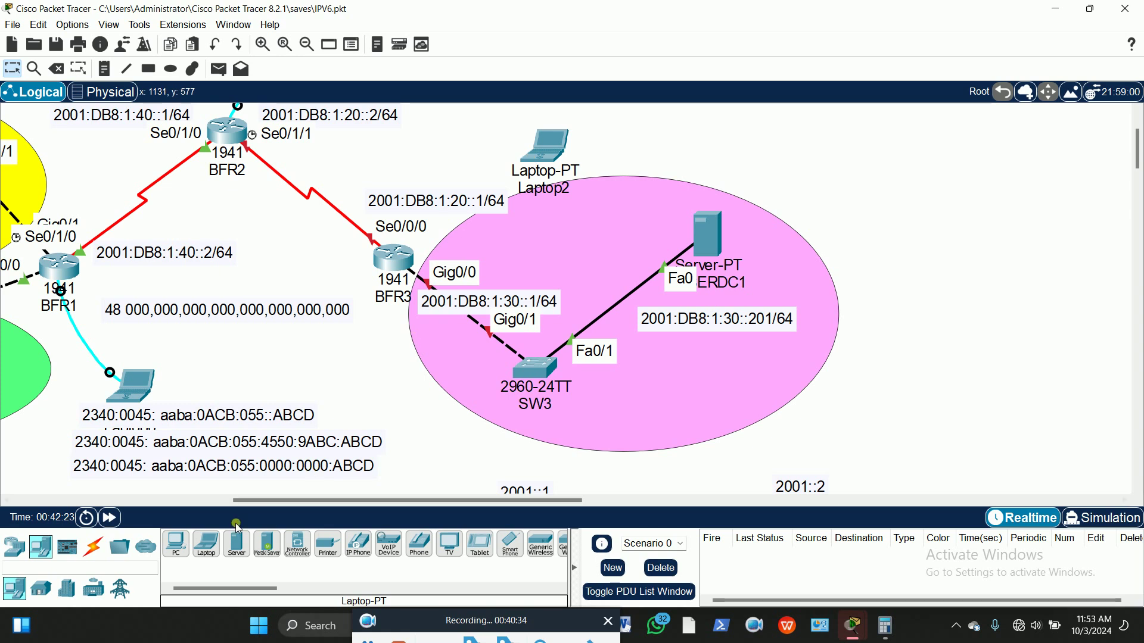
Step: Connect BFR3's Console port to the new laptop's RS 232 port with a console cable
click(92, 550)
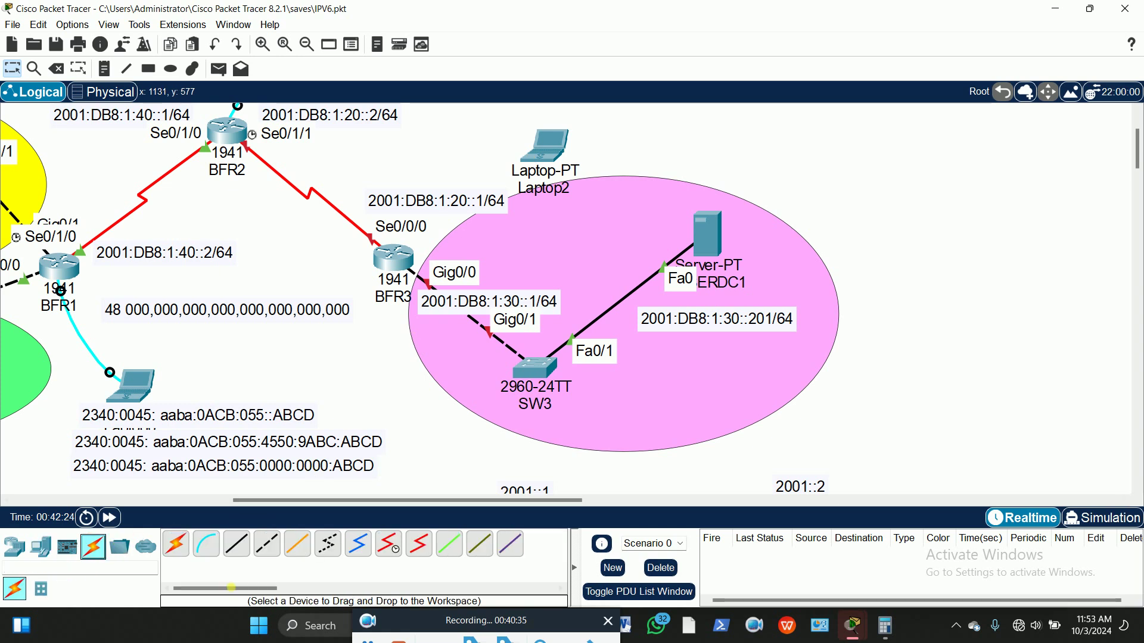
click(201, 551)
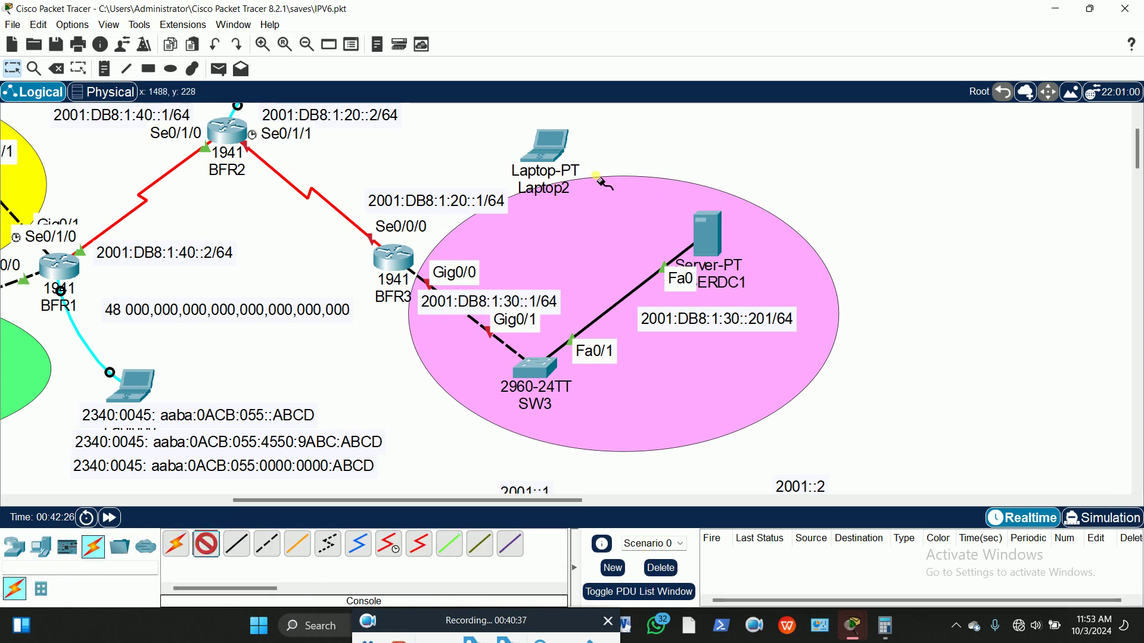
click(388, 278)
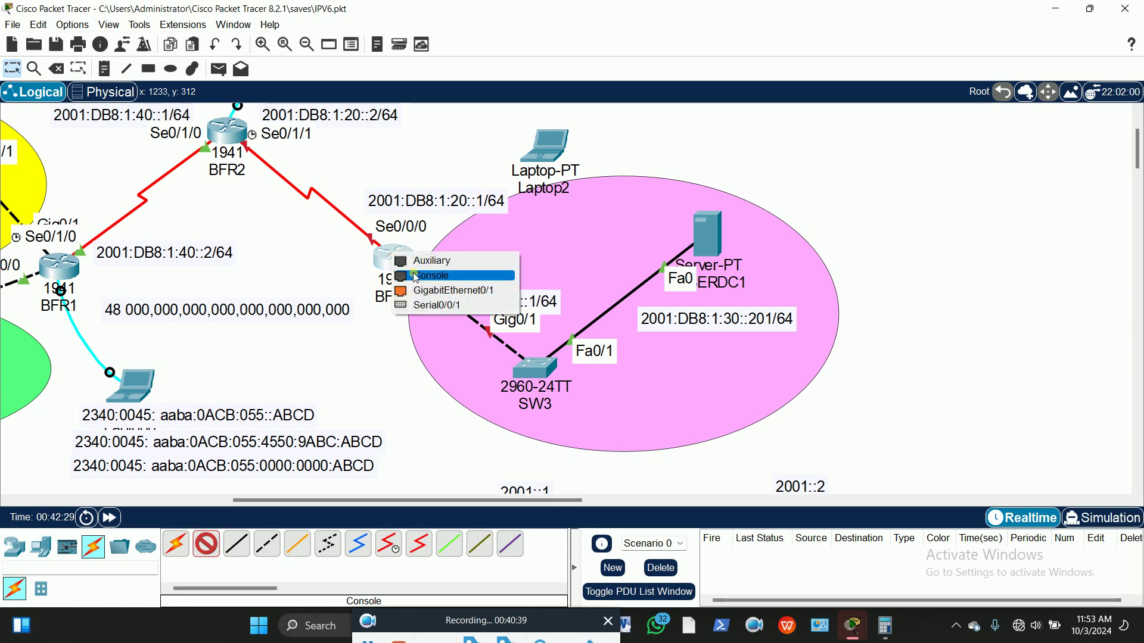
click(417, 273)
click(540, 158)
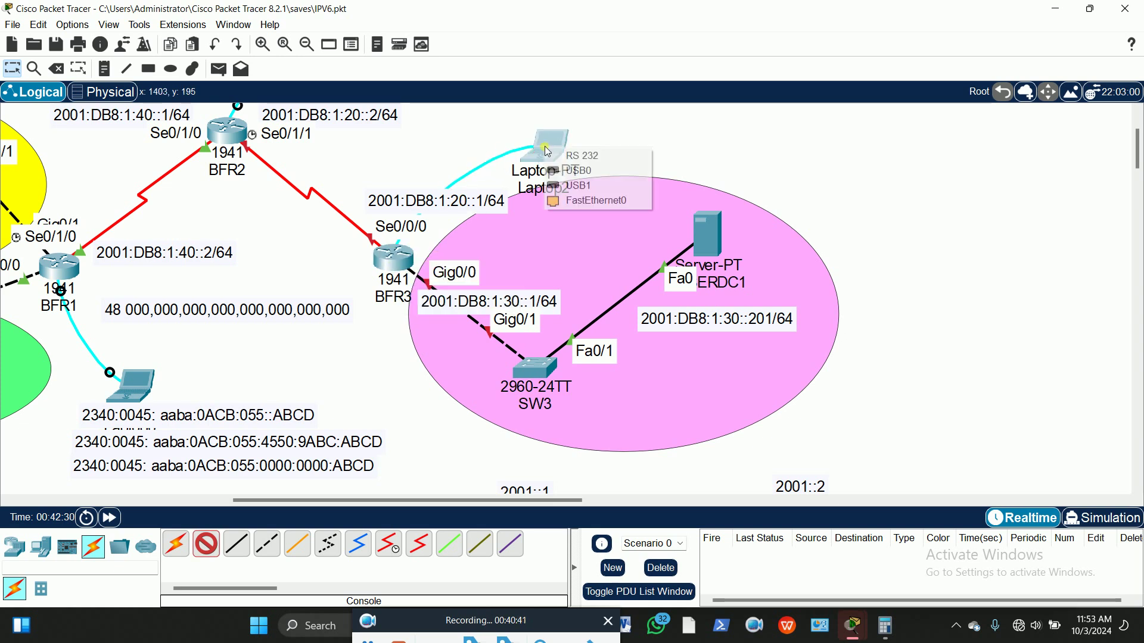
click(599, 157)
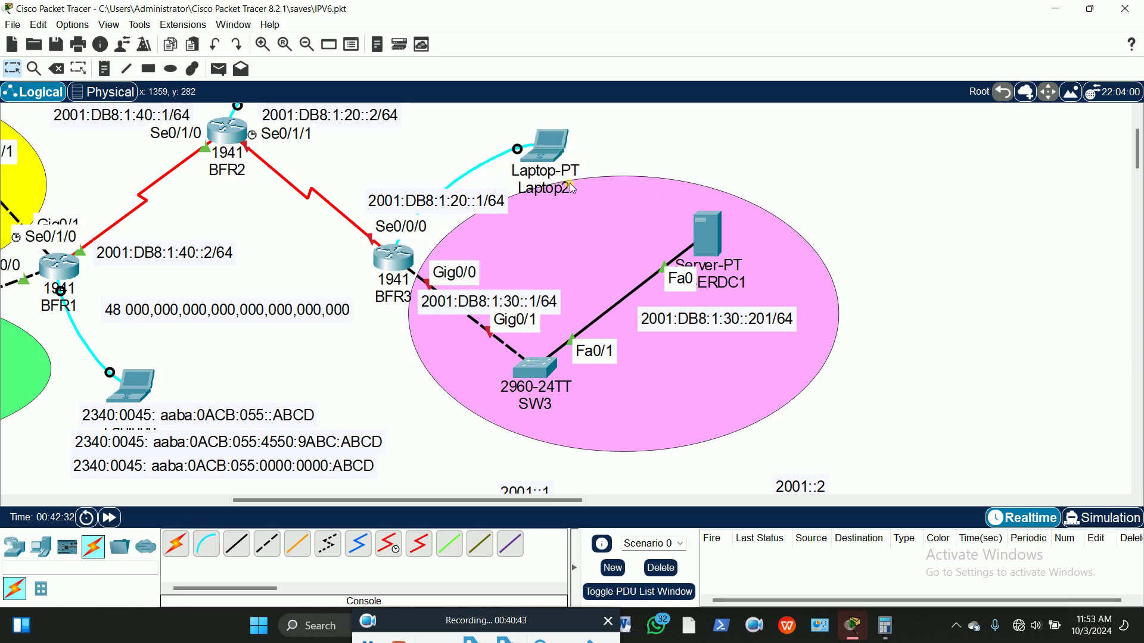
Step: Start a terminal session to BFR3 from Laptop2 with the default port settings, keeping its window clear of the router
drag(386, 505, 458, 506)
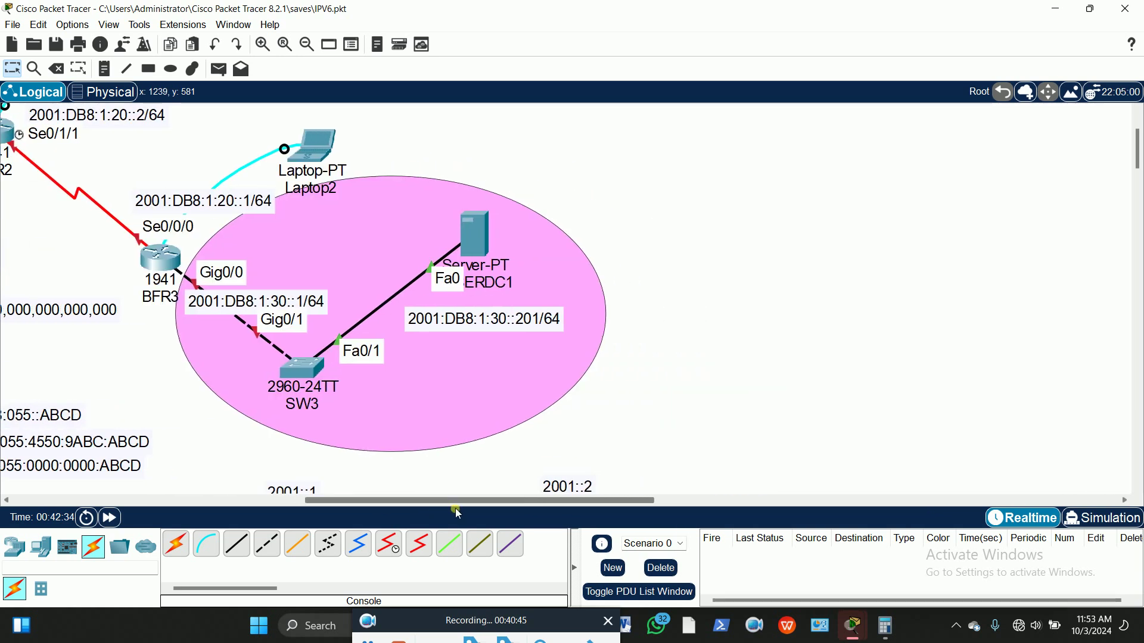
click(320, 143)
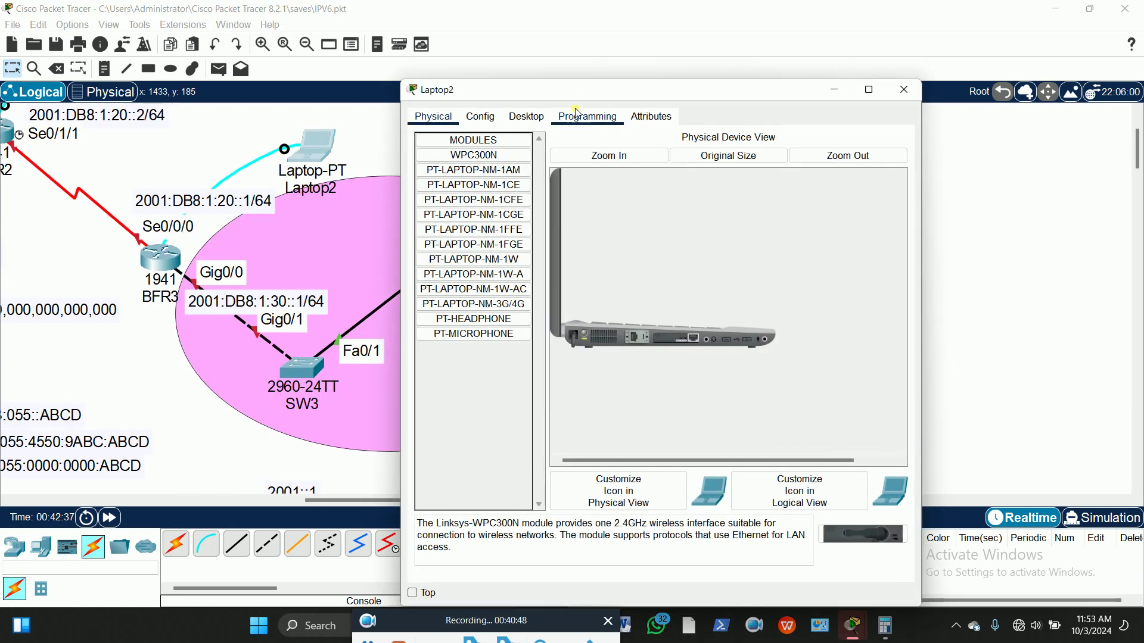
drag(576, 87, 761, 64)
click(708, 90)
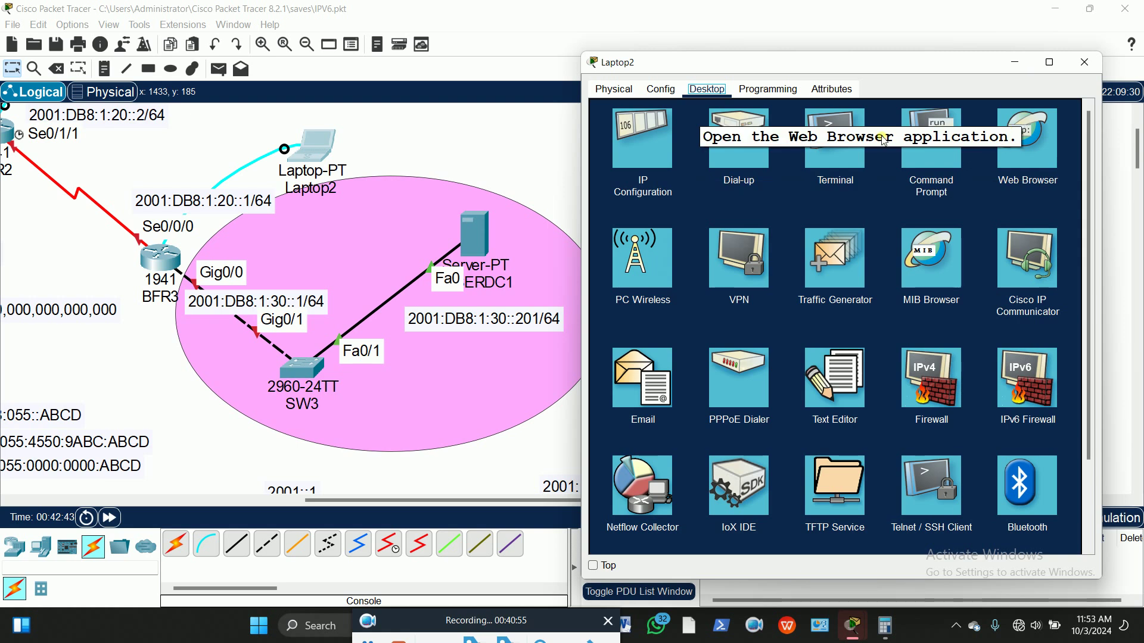
click(839, 139)
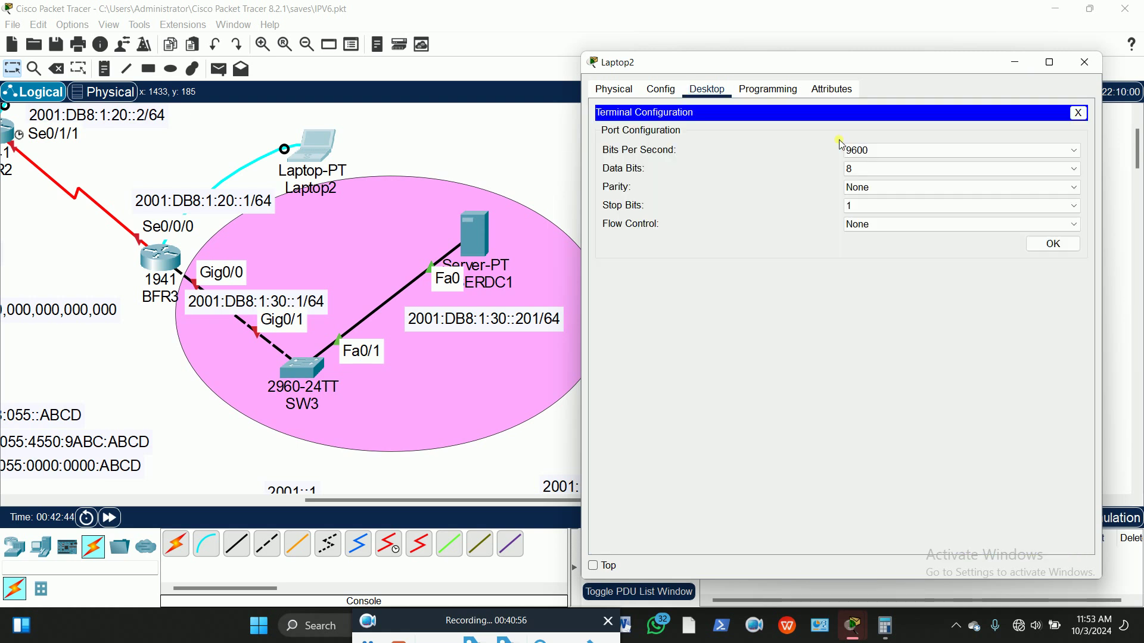
click(1054, 244)
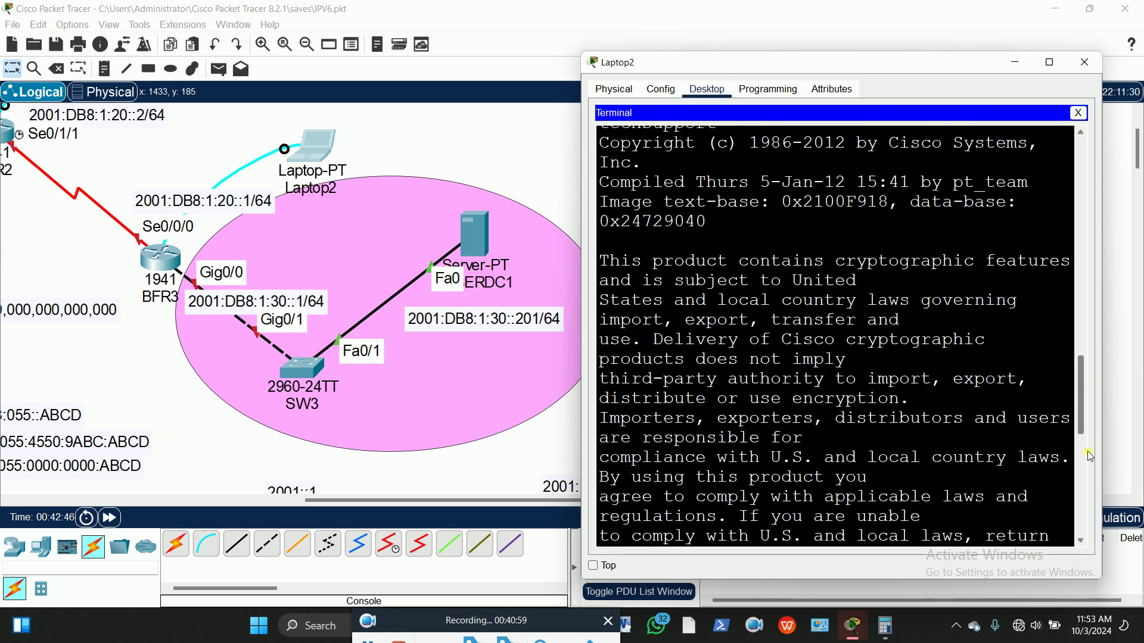
key(Return)
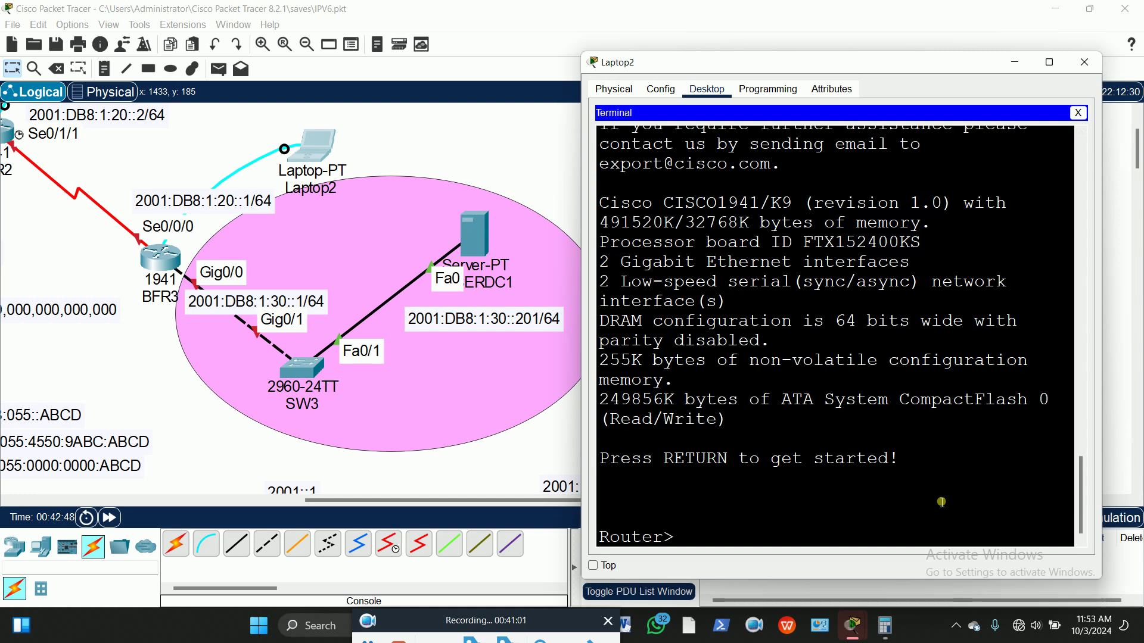
Step: Enter global configuration mode on the router and set its hostname to BFR3
text(en)
key(Return)
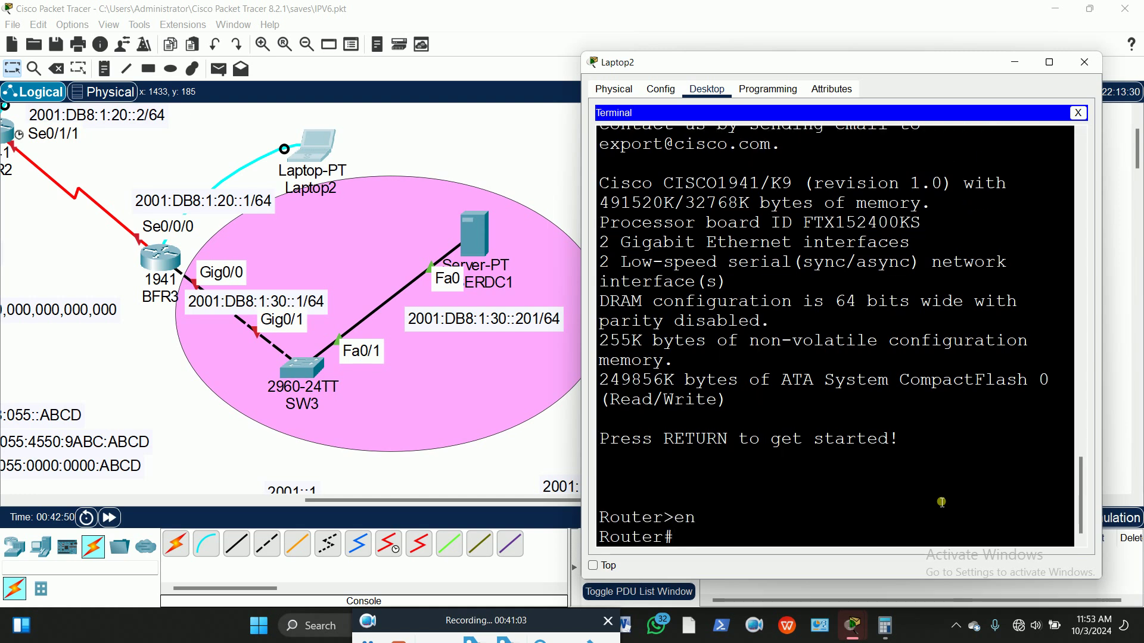
text(config t)
key(Return)
text(host)
key(Tab)
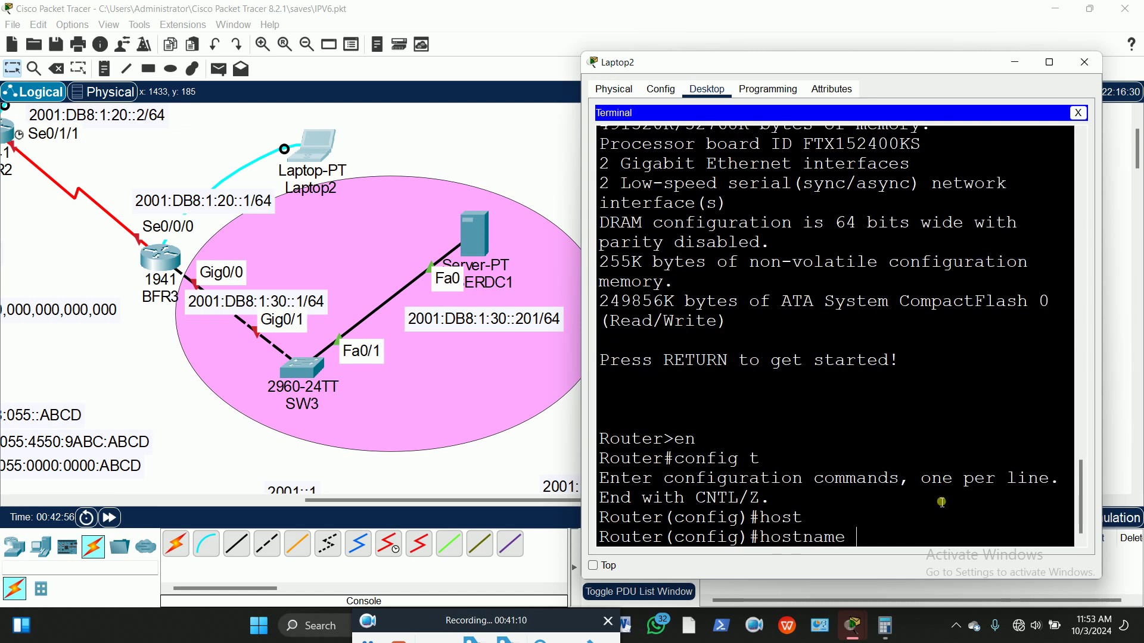
text(BFR3)
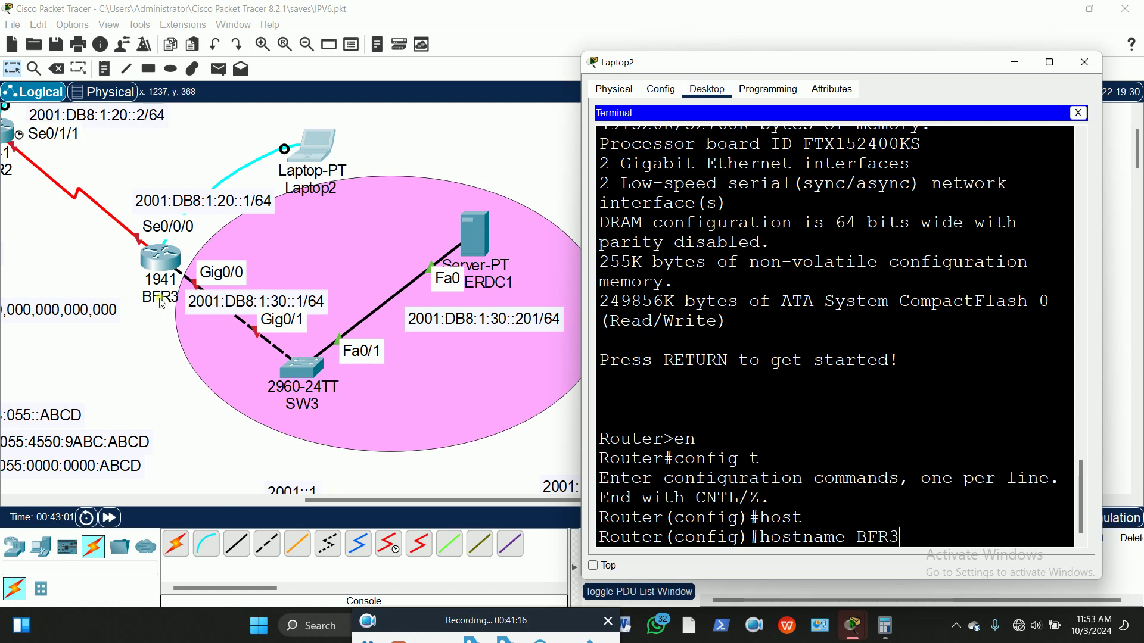
key(Return)
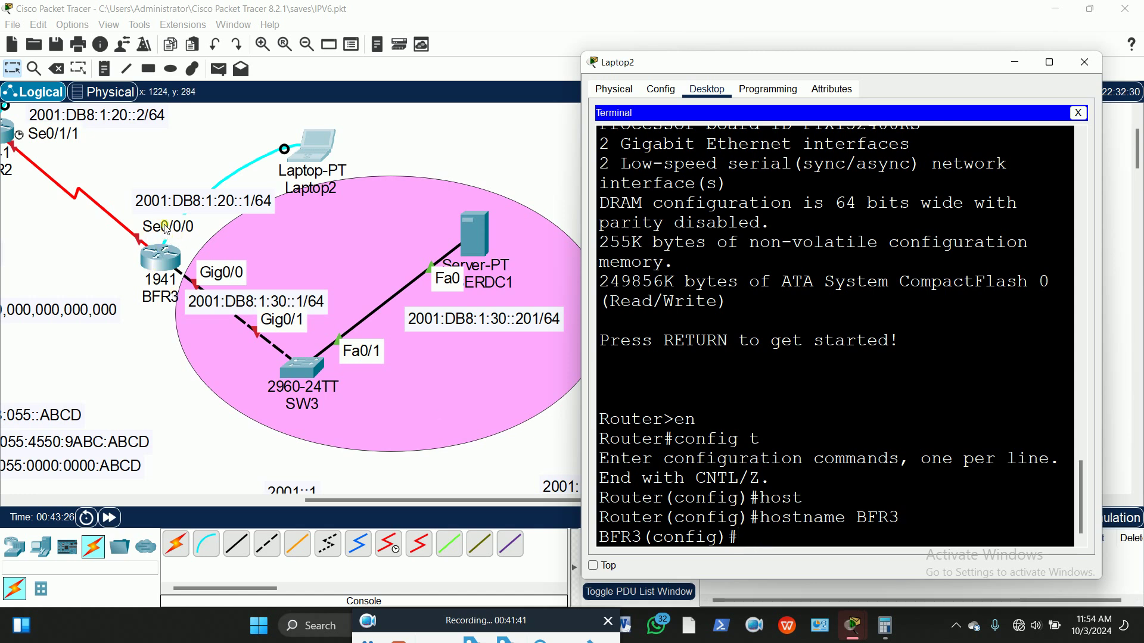
Step: Assign IPv6 address 2001:db8:1:20::1/64 to BFR3's serial interface se0/0/0
text(int se0/0/0)
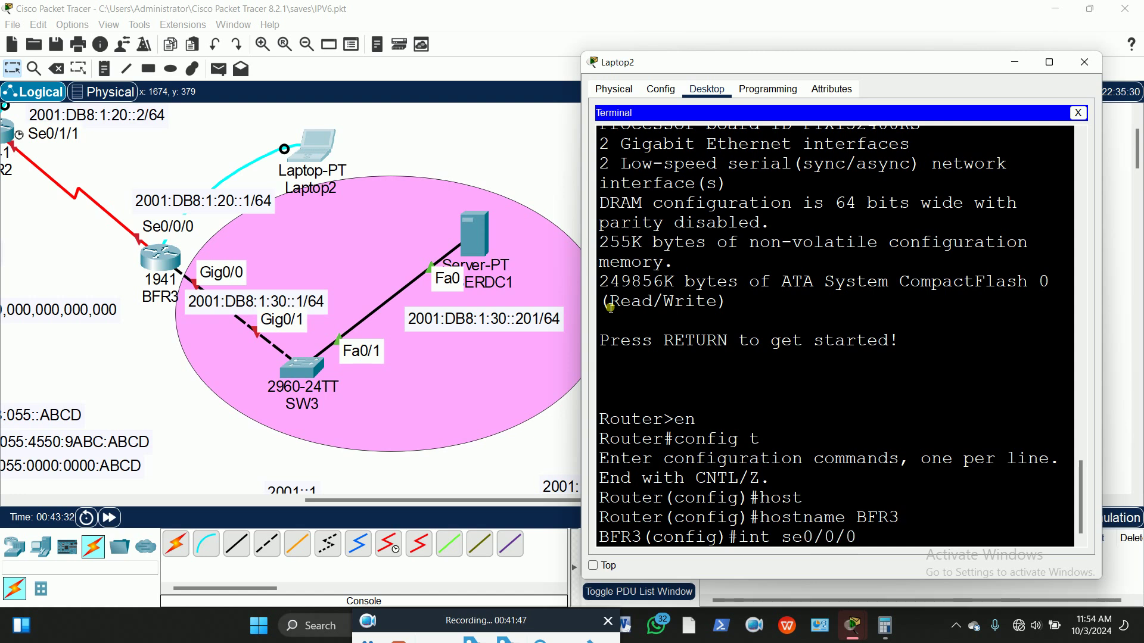
key(Return)
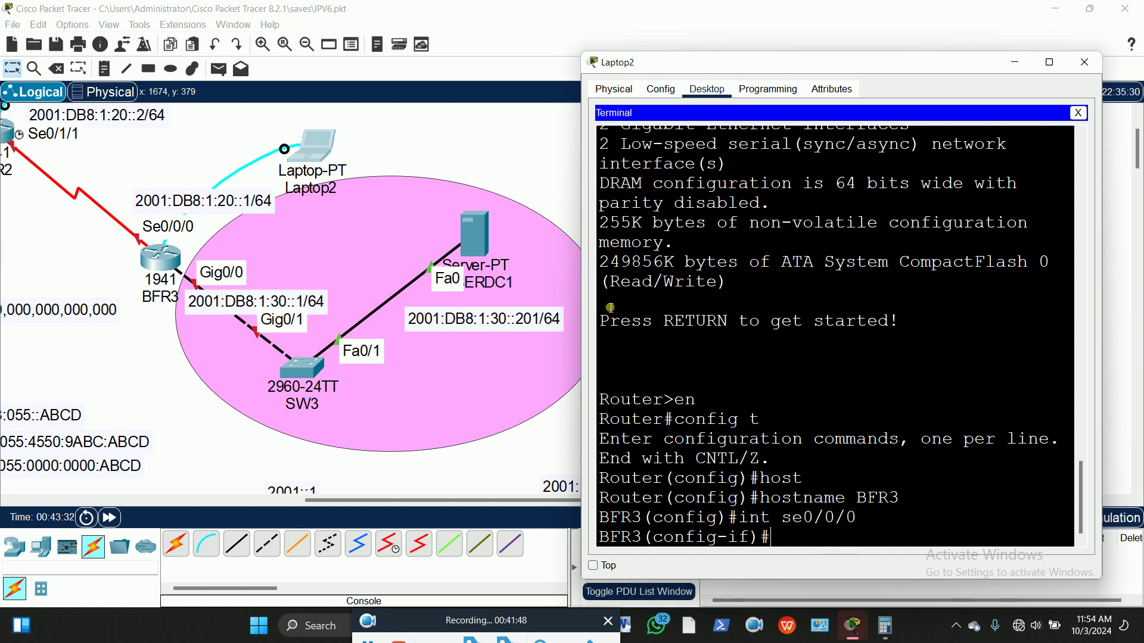
text(ipv)
key(Tab)
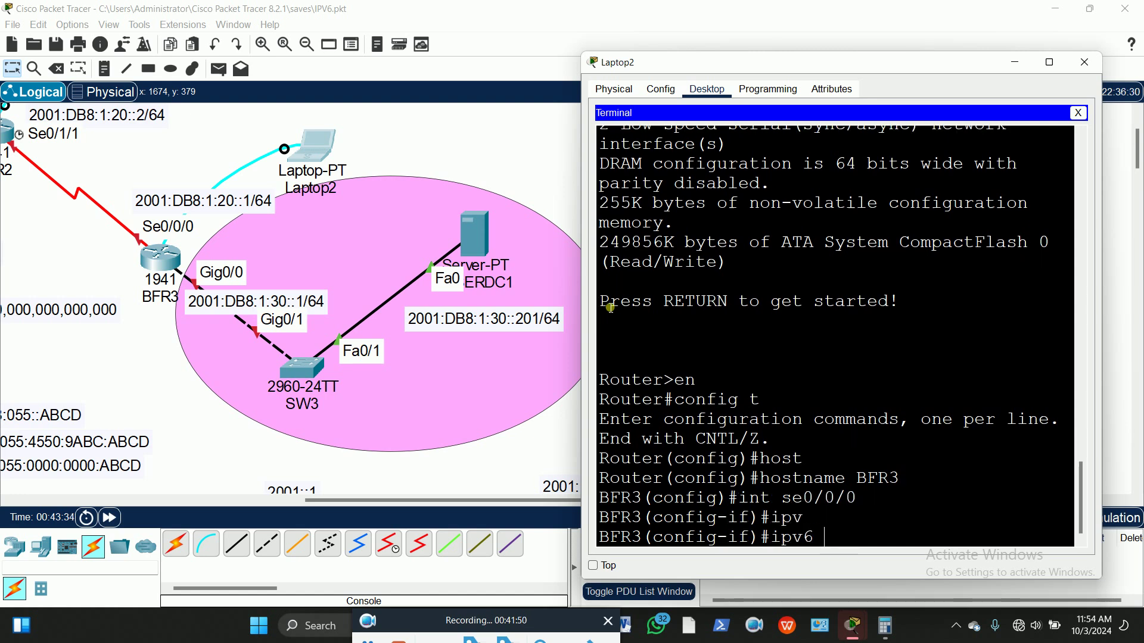
text(add)
key(Tab)
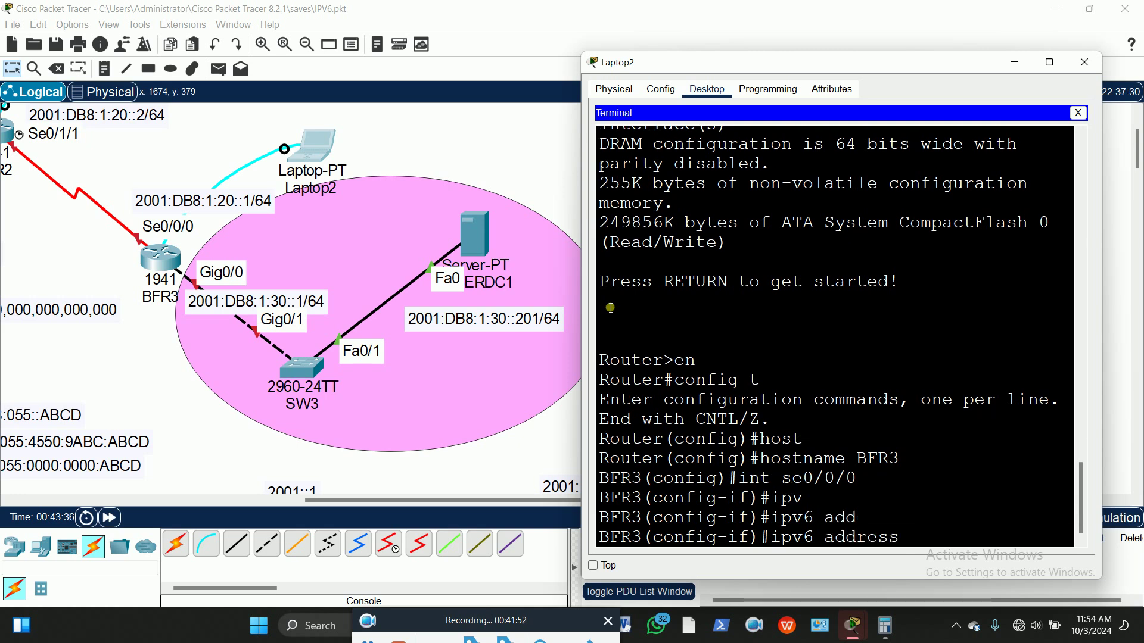
text(2001:)
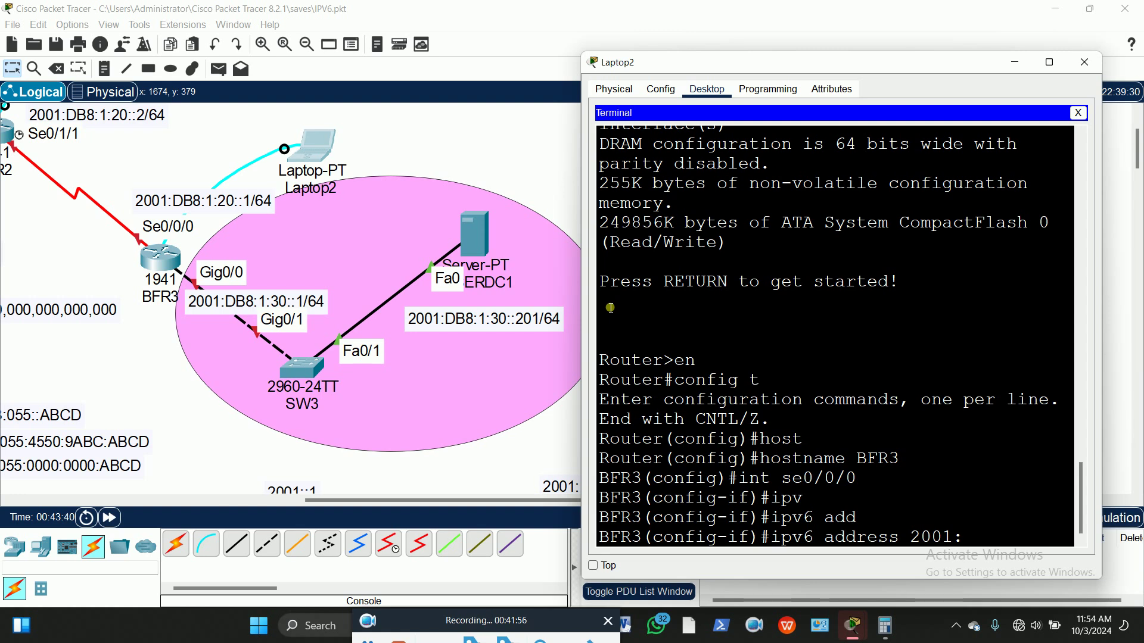
text(db8:1:20::1)
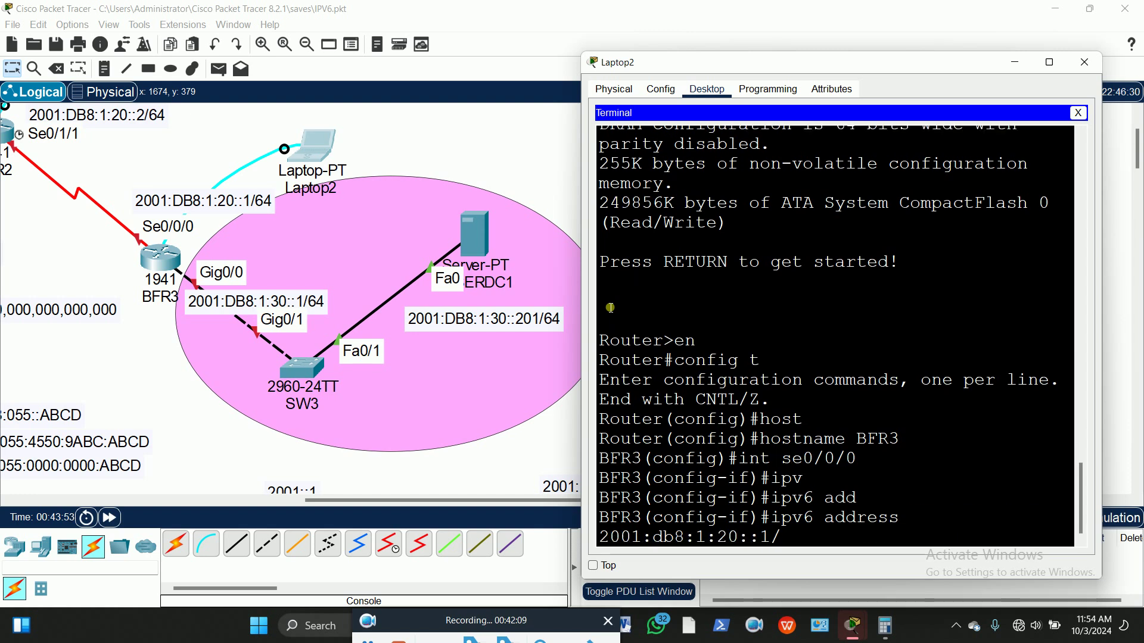
text(/64)
key(Return)
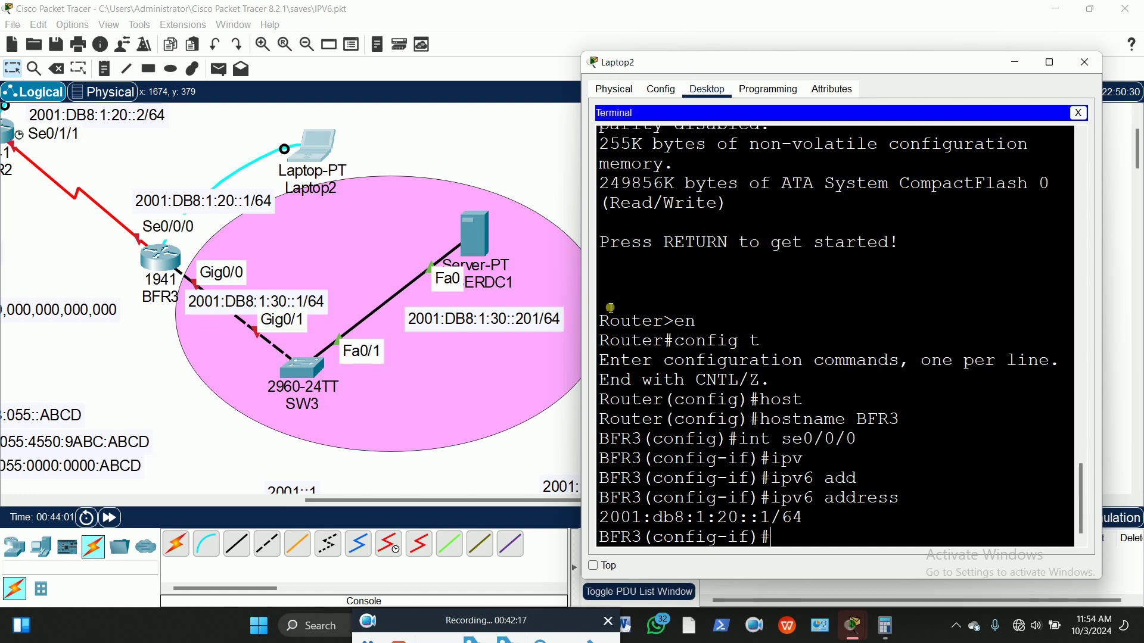
Step: Activate BFR3's serial interface se0/0/0 and return to global configuration mode
text(no shut)
key(Return)
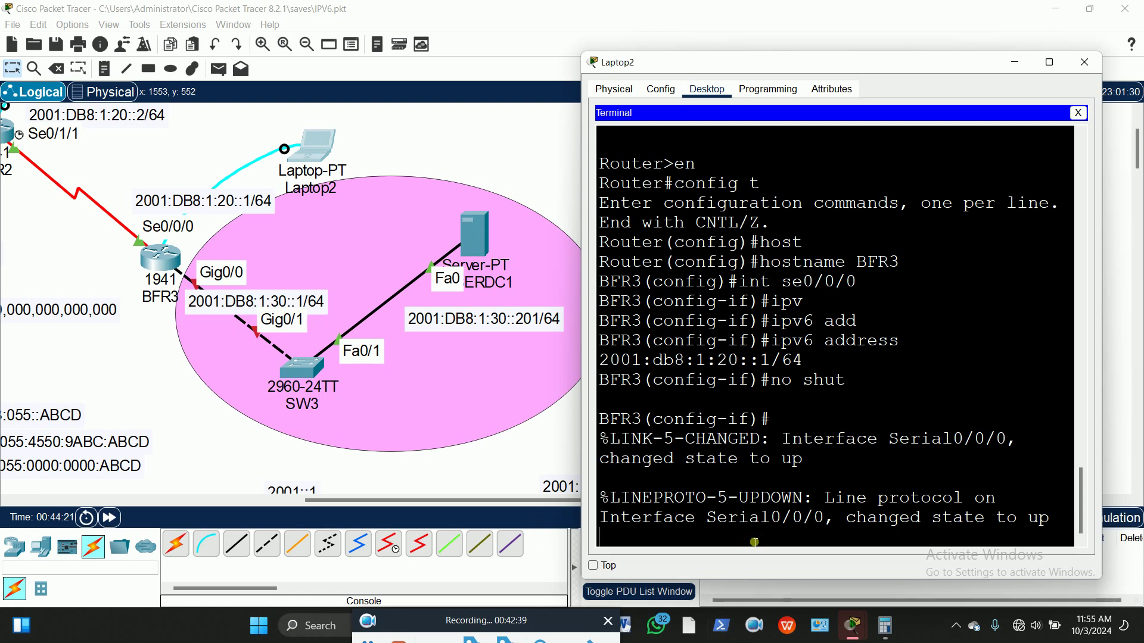
key(Return)
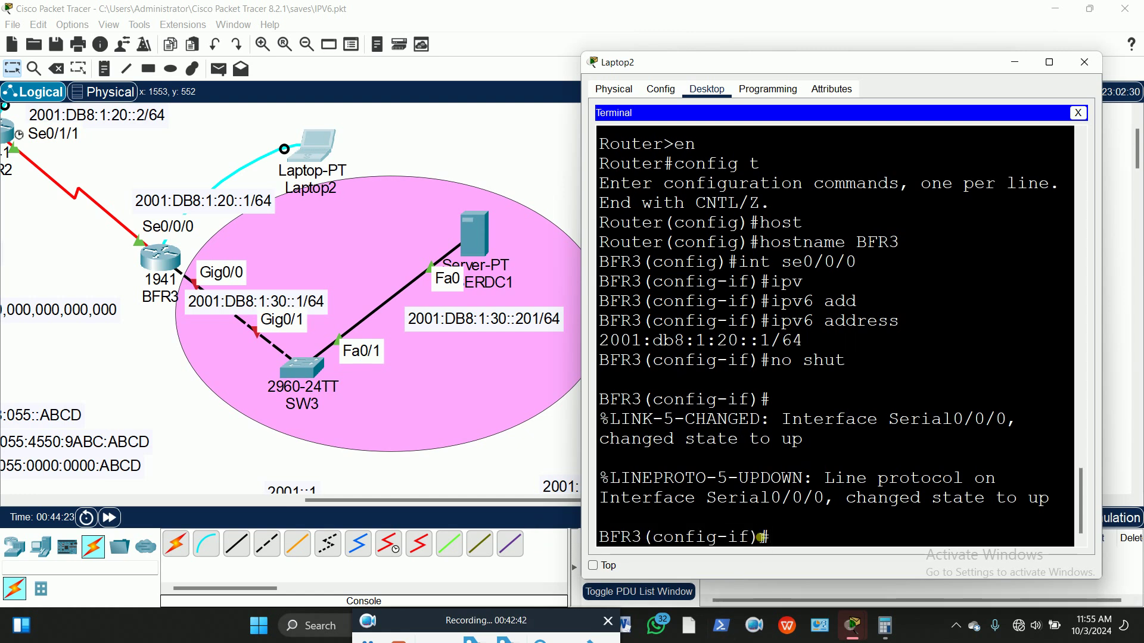
text(exit)
key(Return)
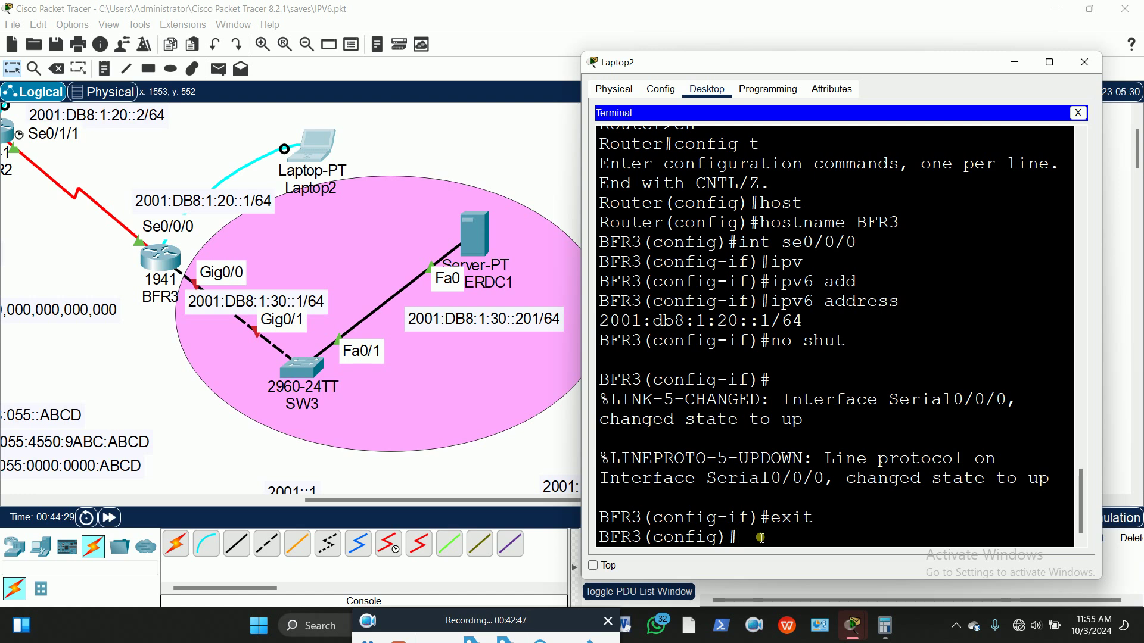
Step: Enable IPv6 unicast routing on BFR3
text(ipv)
key(Tab)
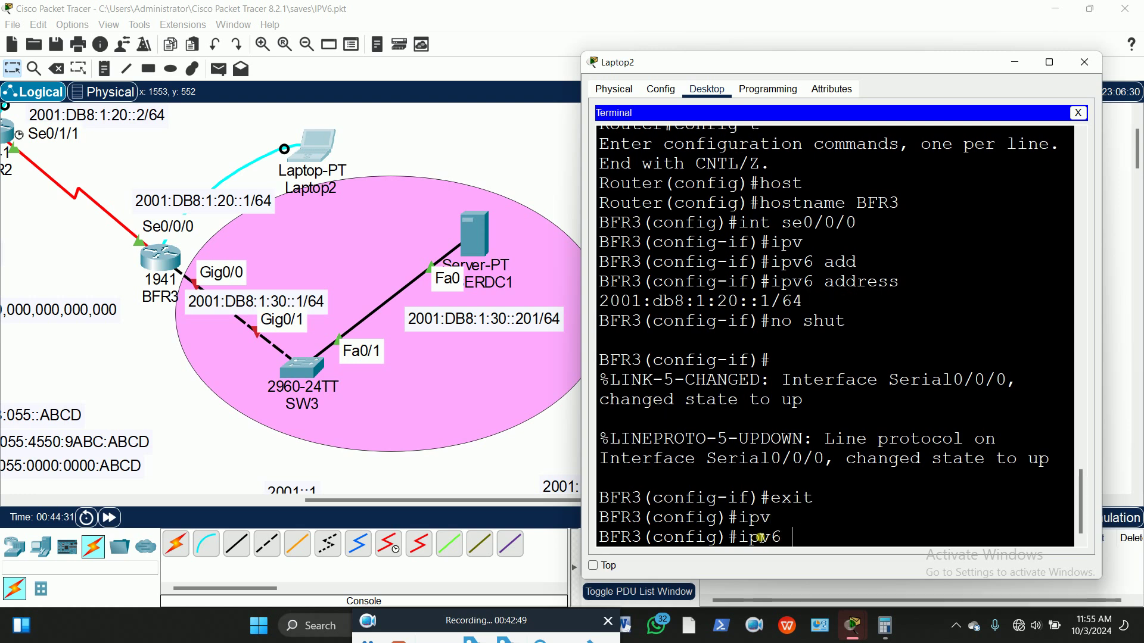
text(uni)
key(Tab)
key(Return)
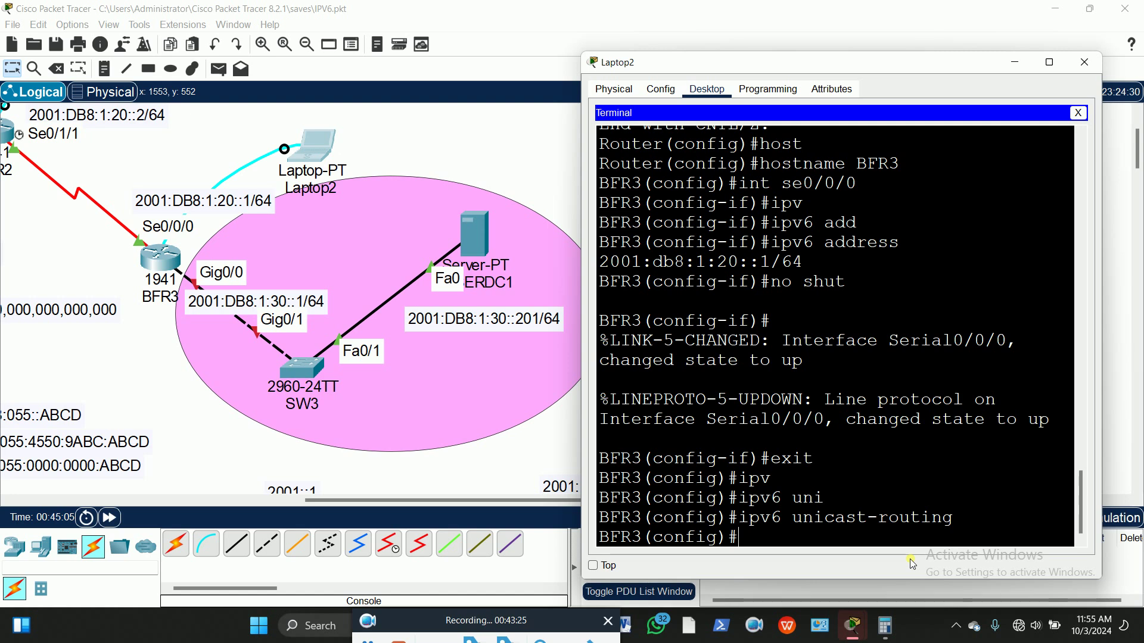
Step: Assign IPv6 address 2001:db8:1:30::1/64 to BFR3's interface gig0/0
text(int gig)
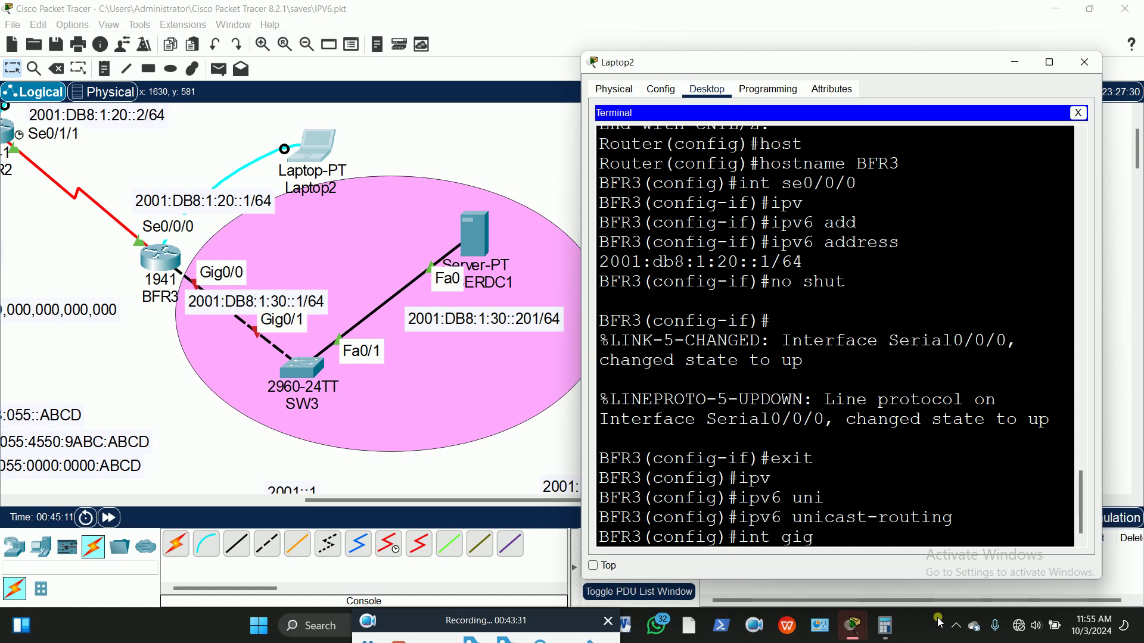
text(0/0)
key(Return)
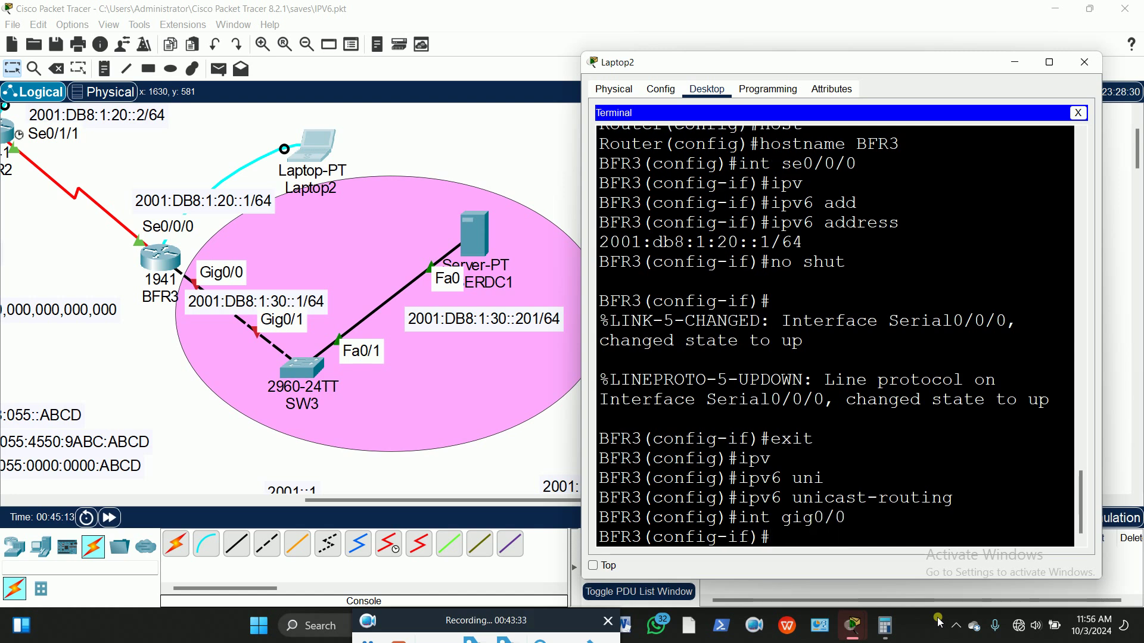
key(Up)
key(Up)
key(Up)
key(Up)
key(Up)
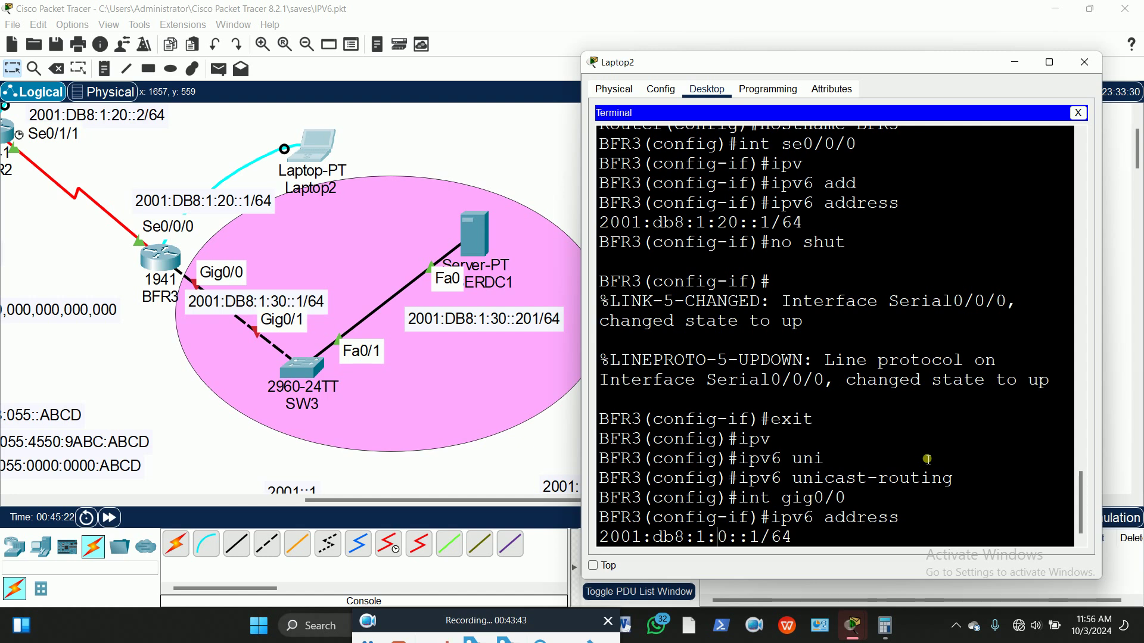
key(BackSpace)
text(3)
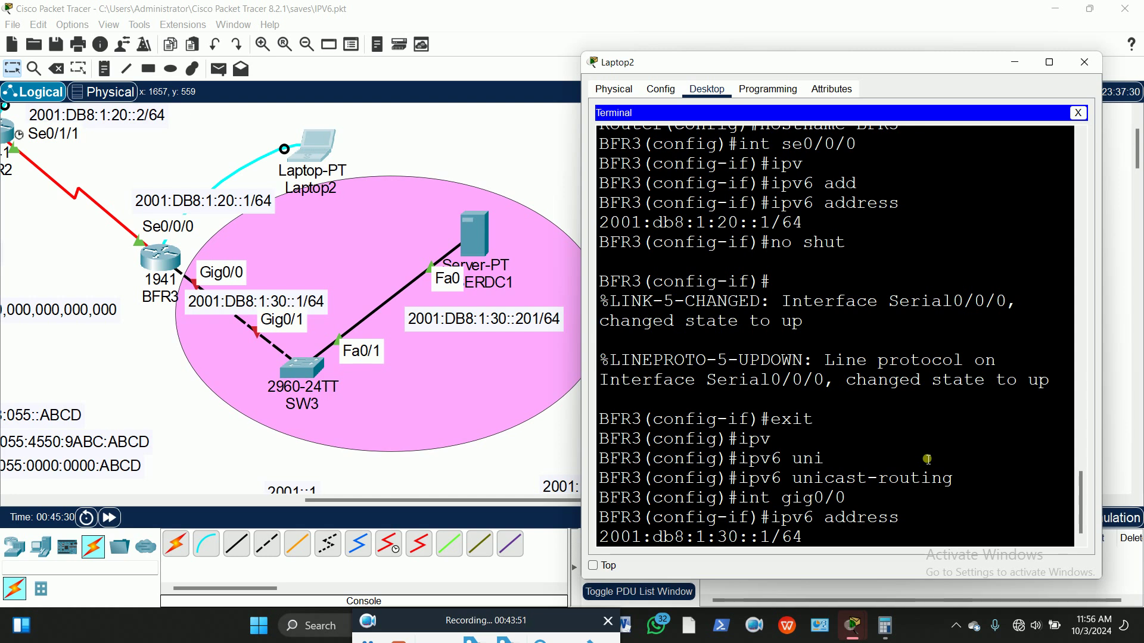
key(Return)
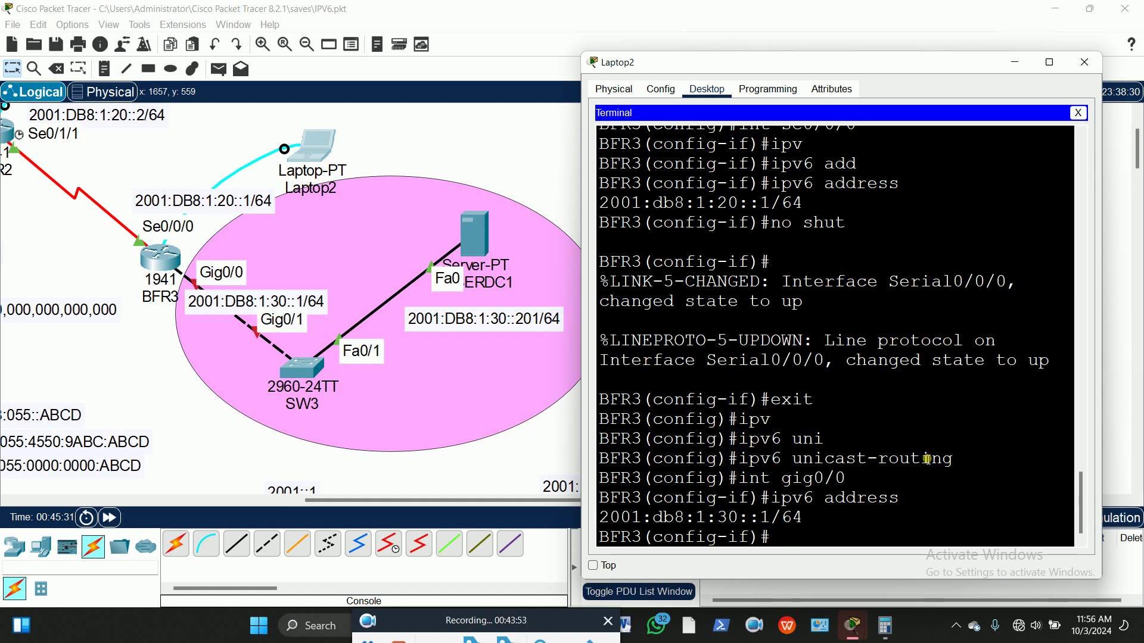
Step: Activate BFR3's gig0/0 interface
text(no shut)
key(Return)
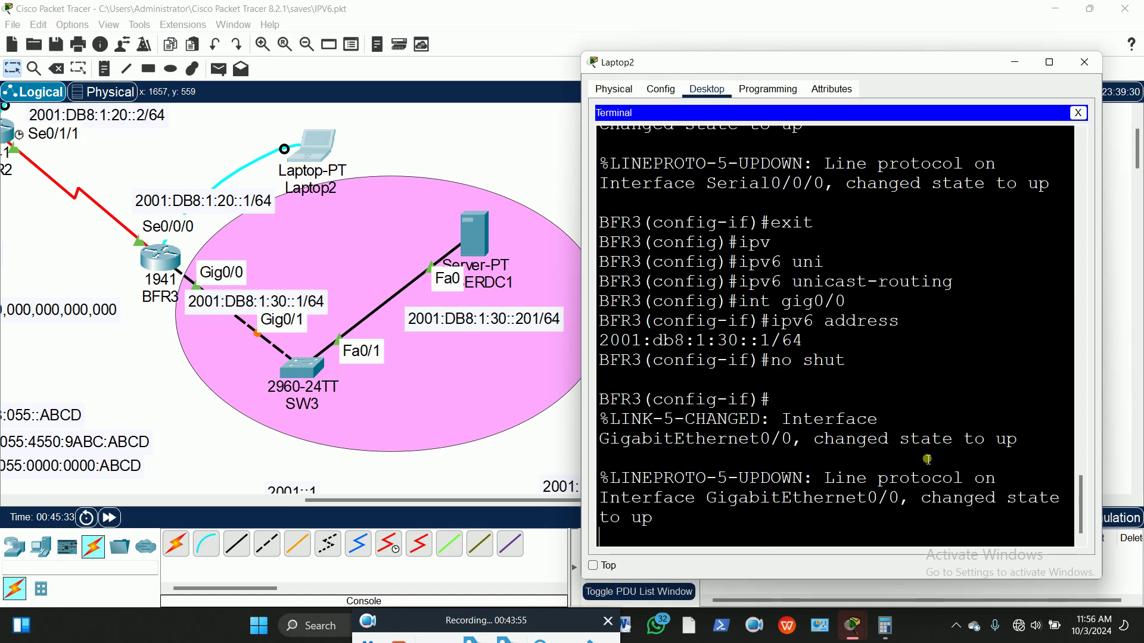
key(Return)
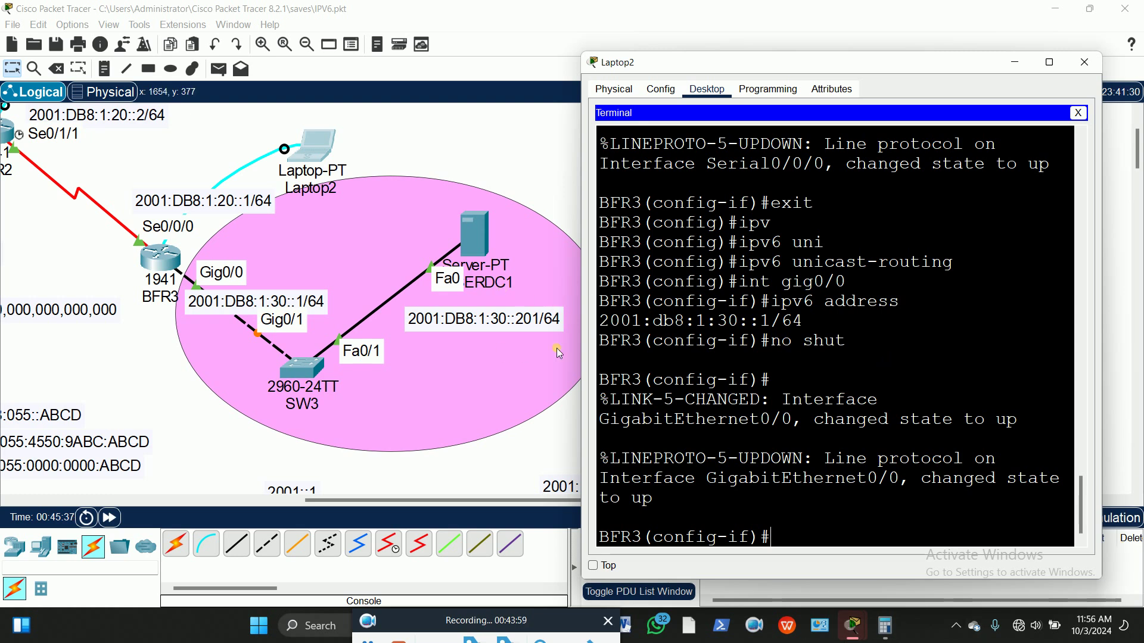
Step: Give the server BFSERDC1 the static IPv6 address 2001:DB8:1:30::201 with prefix length 64
click(356, 501)
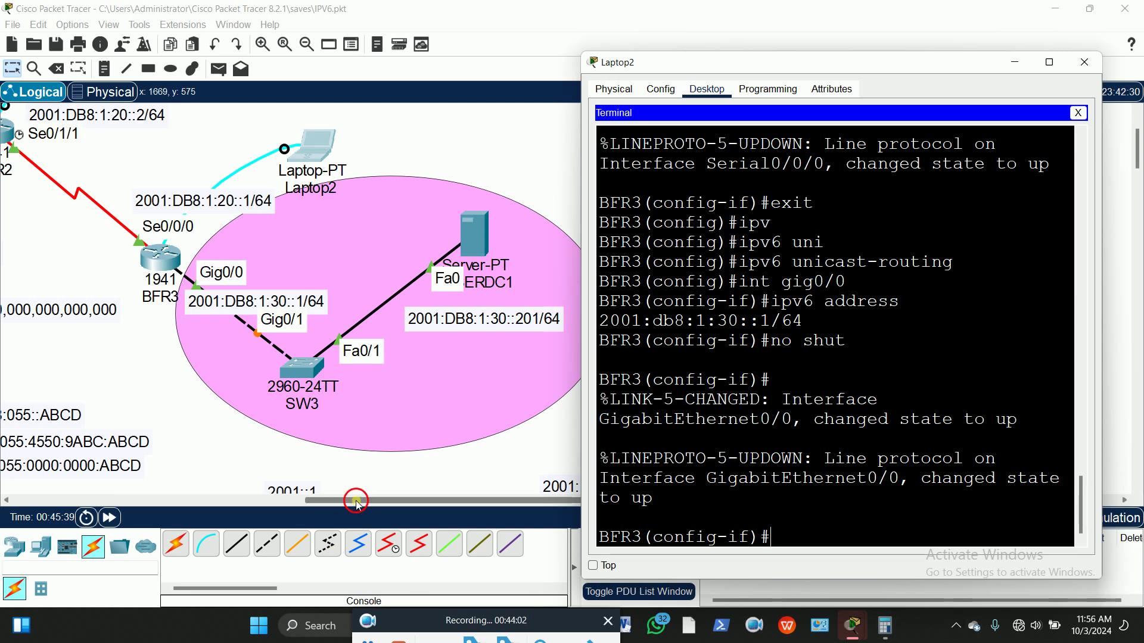
drag(356, 502, 405, 502)
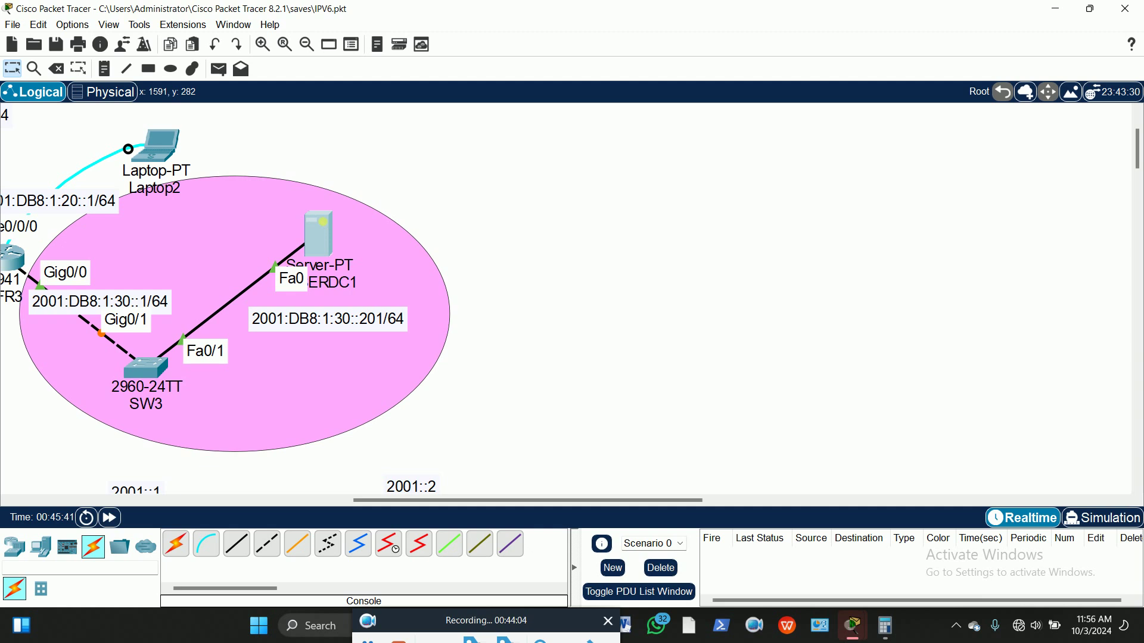
click(320, 237)
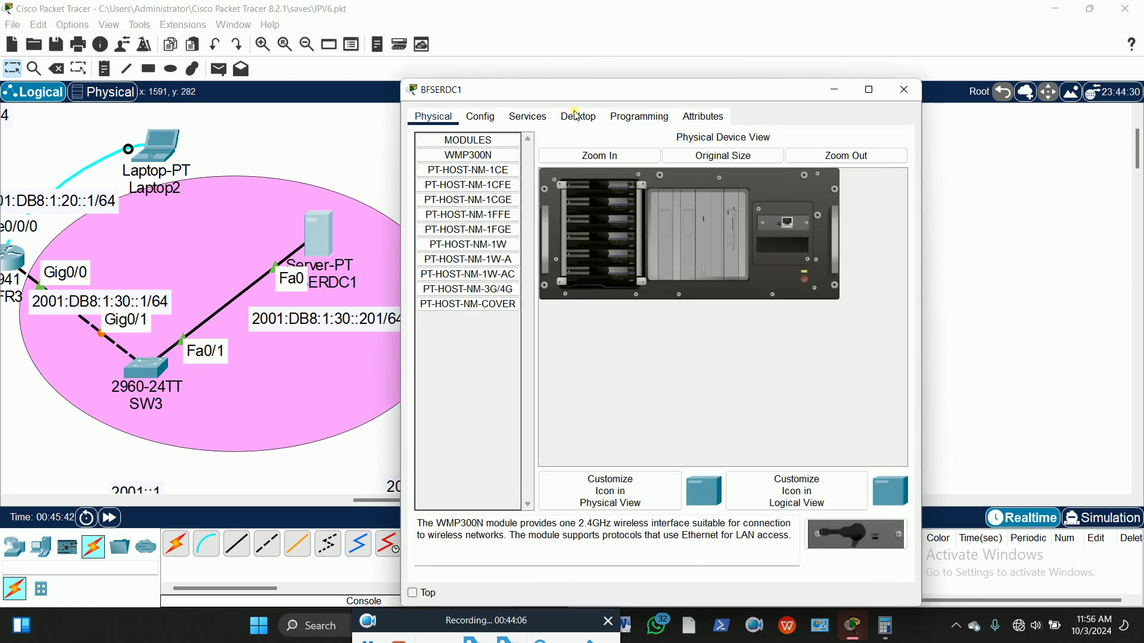
click(575, 116)
click(462, 161)
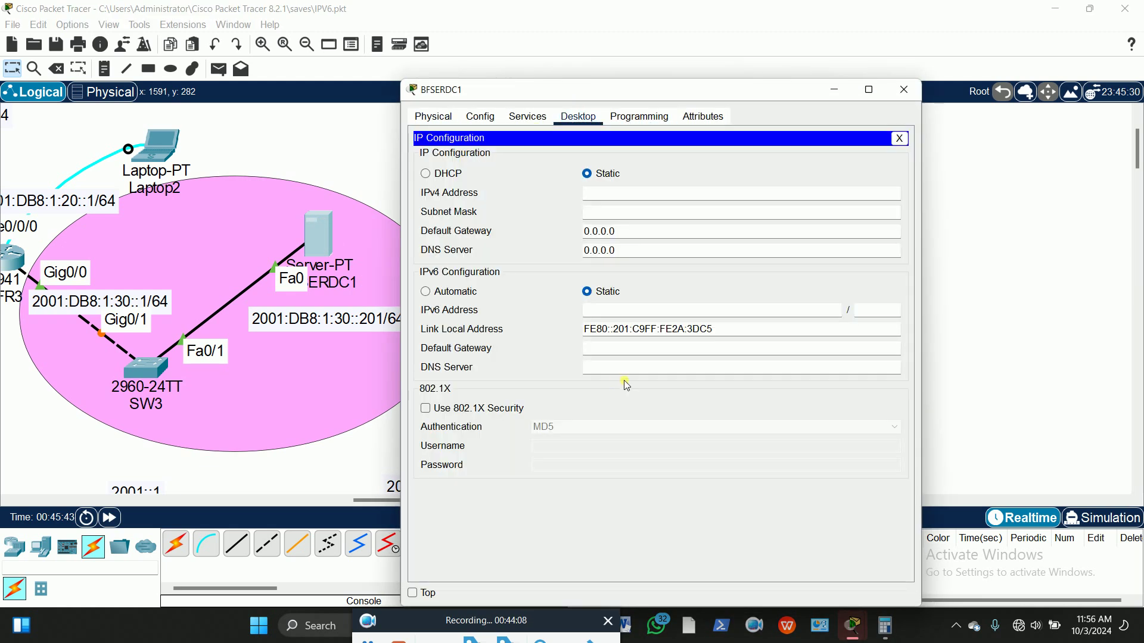
right_click(640, 310)
click(674, 381)
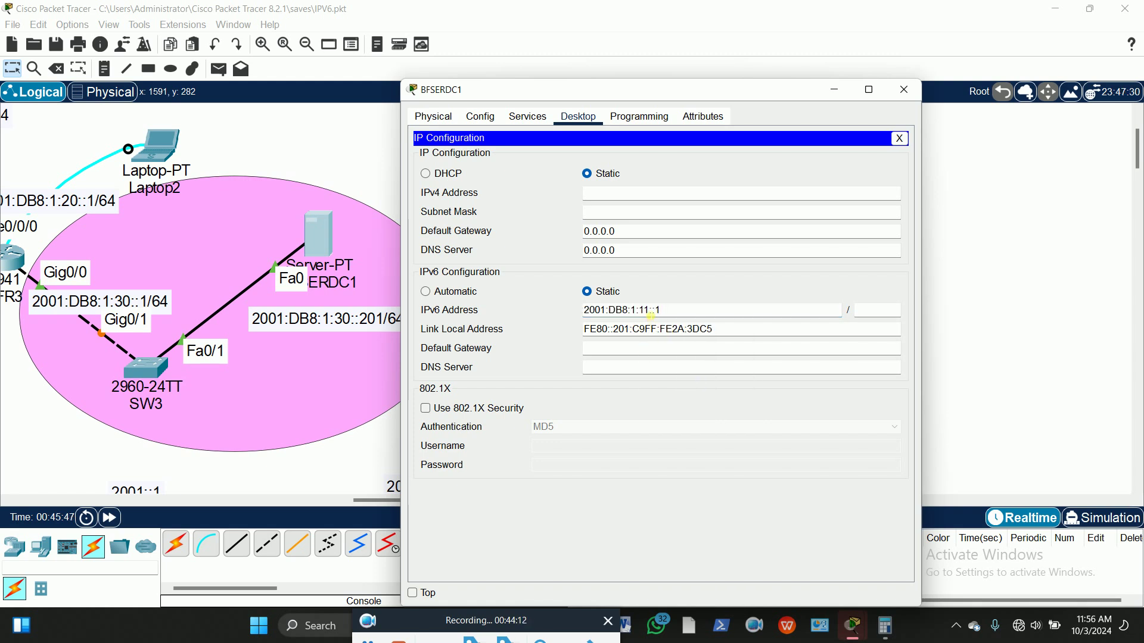
key(BackSpace)
key(BackSpace)
text(30)
click(867, 314)
text(64)
Step: Set the server's IPv6 default gateway to 2001:DB8:1:30::1 and close its configuration
right_click(692, 348)
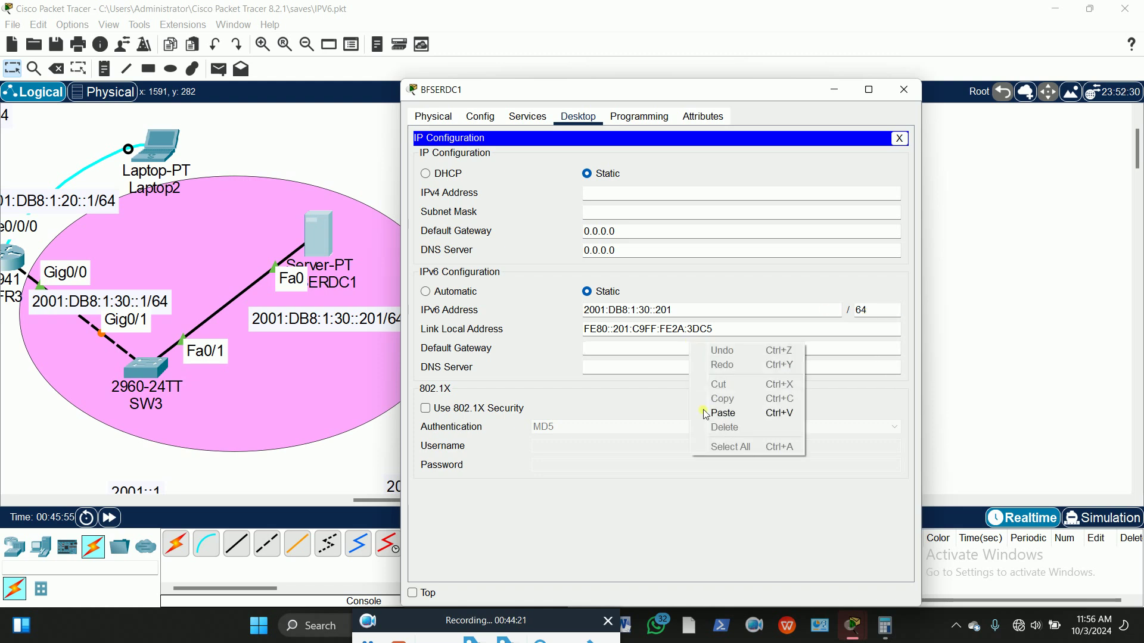
click(722, 414)
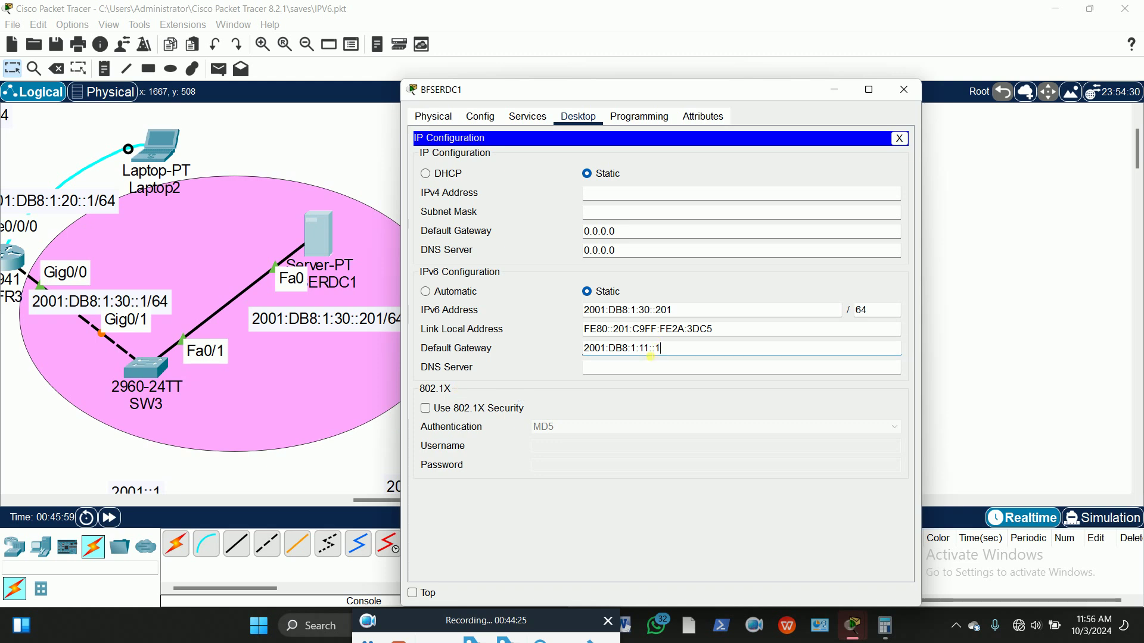
click(650, 348)
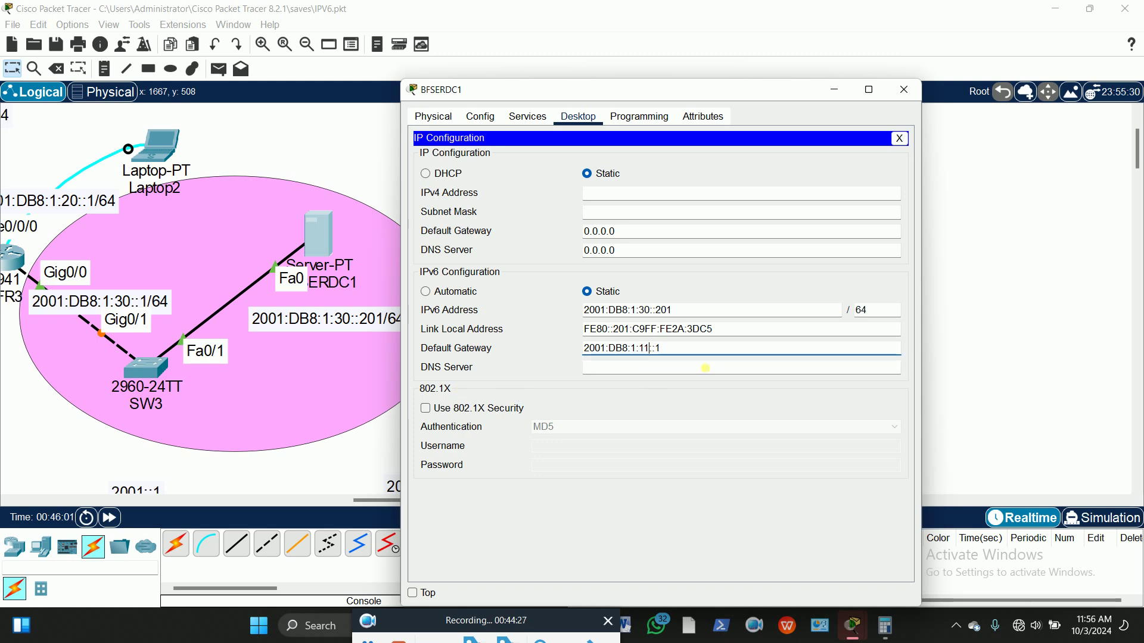
key(BackSpace)
key(BackSpace)
text(30)
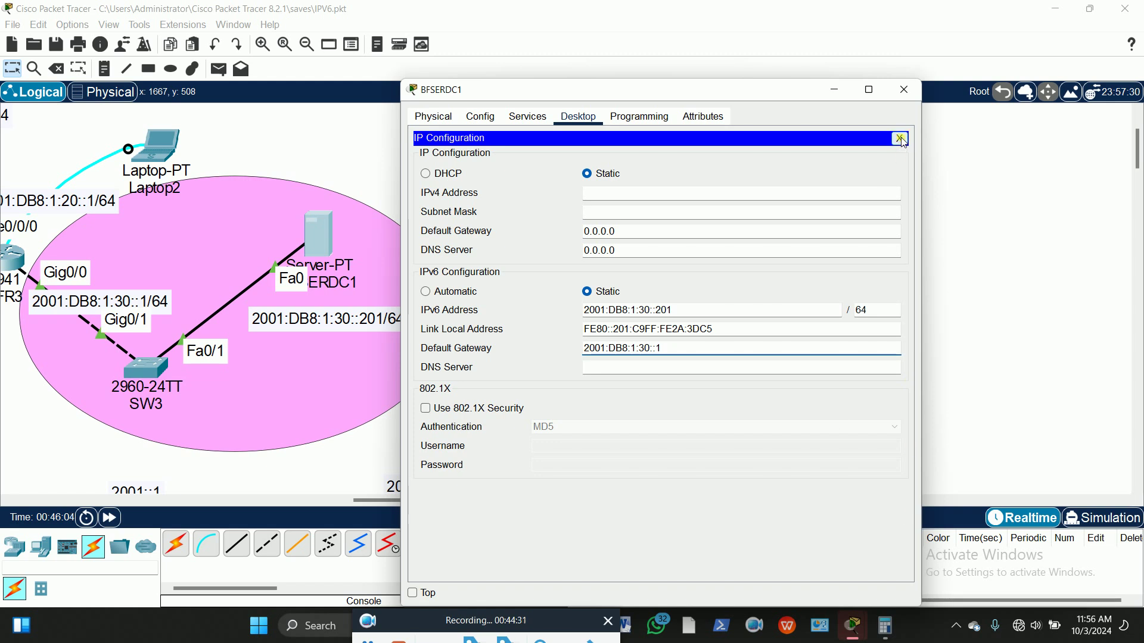
click(900, 138)
click(904, 90)
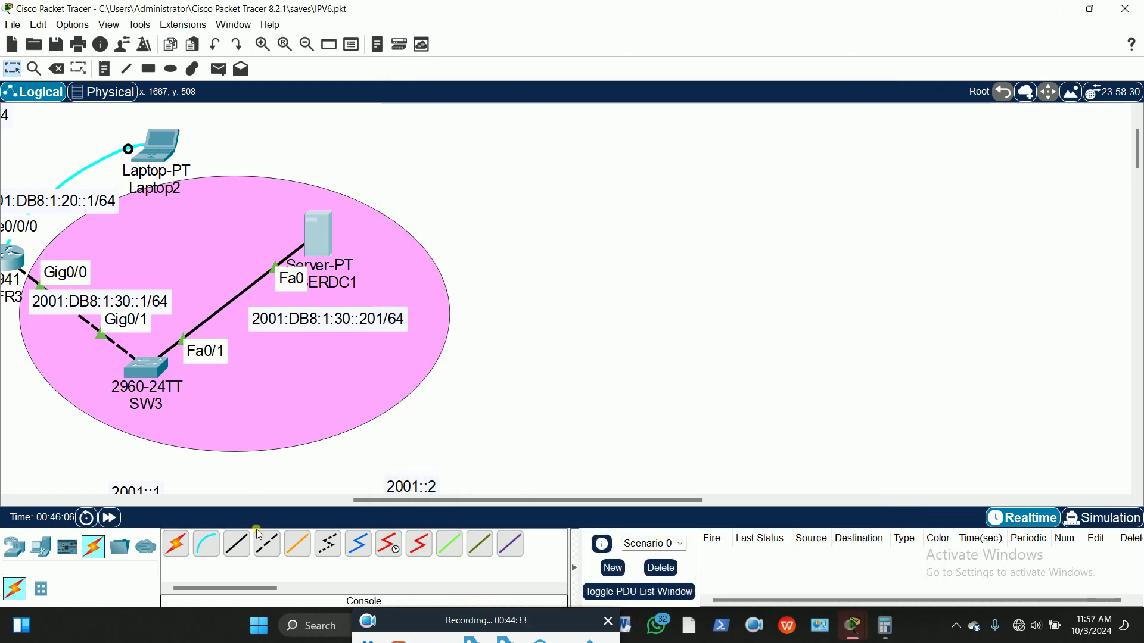
Step: Move the sample IPv6 address notes below BFR1 downward and place Laptop0 above them, clear of the text
drag(370, 501, 210, 501)
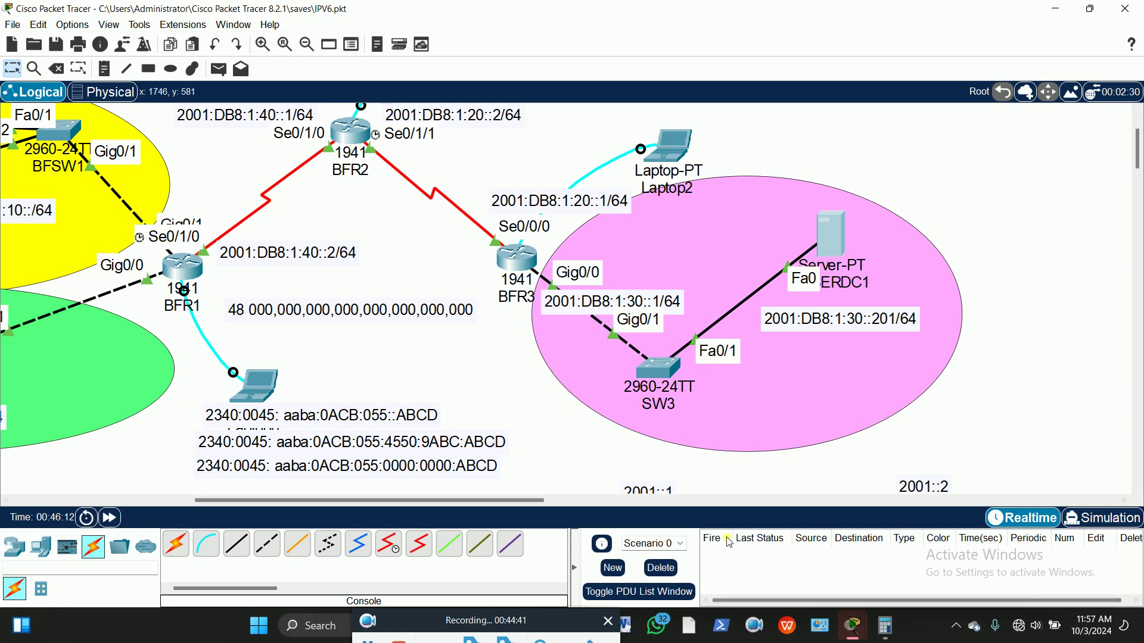
drag(522, 500, 426, 504)
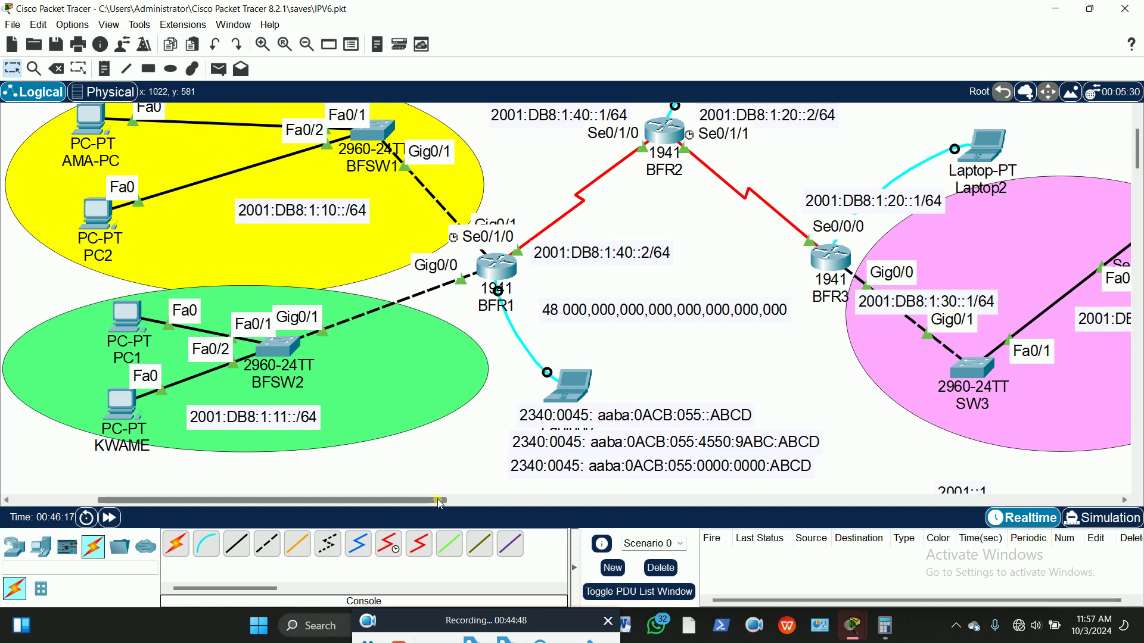
drag(437, 501, 448, 501)
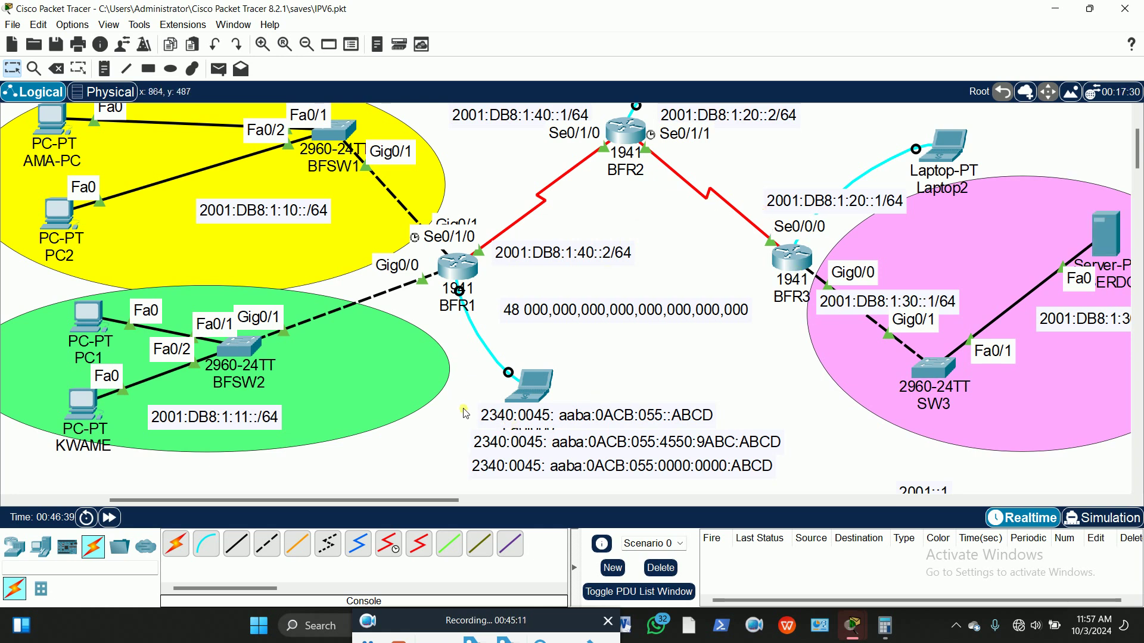
drag(461, 408, 715, 444)
click(718, 411)
drag(453, 420, 727, 485)
drag(680, 424, 676, 455)
click(681, 369)
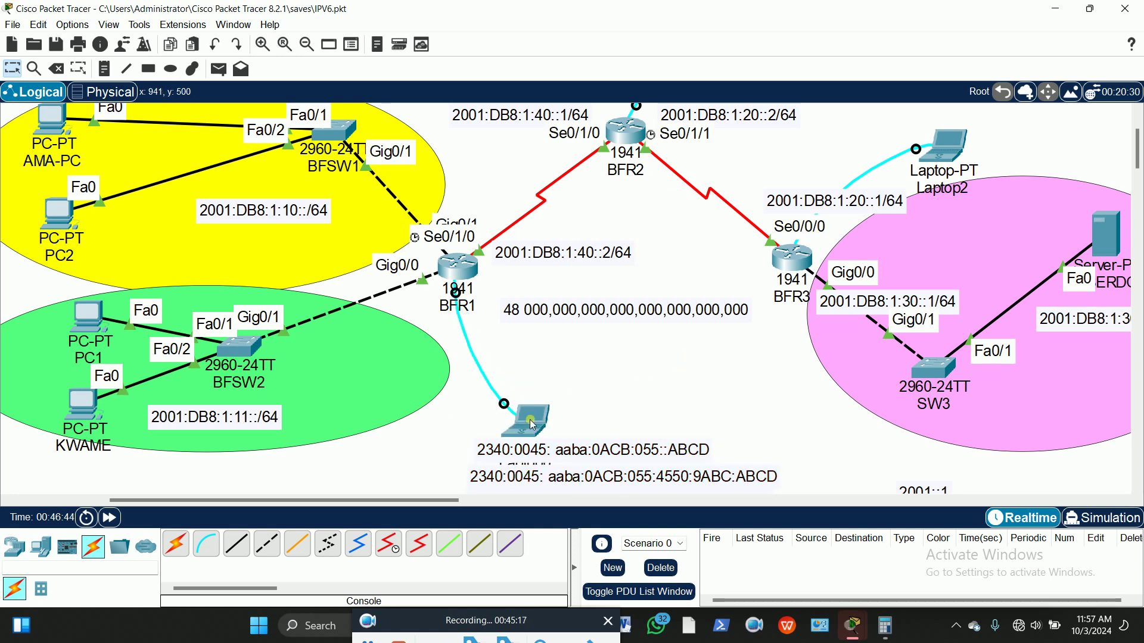
drag(528, 417, 542, 389)
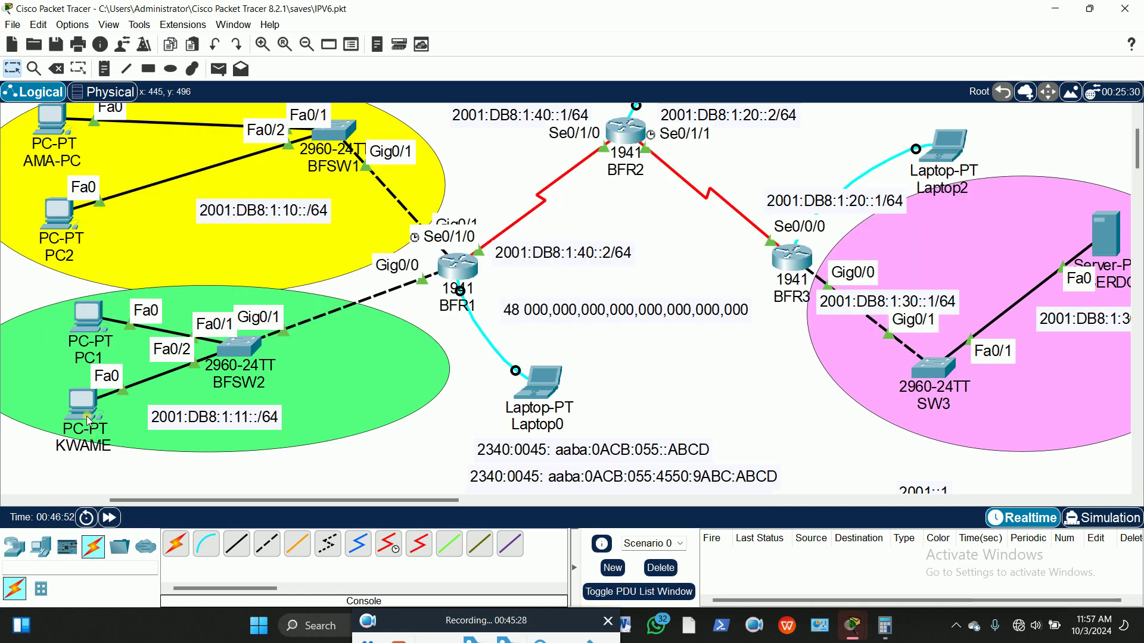
Step: Open AMA-PC's command prompt and start a ping command for an address beginning with 2001:db8:1:11:
click(51, 119)
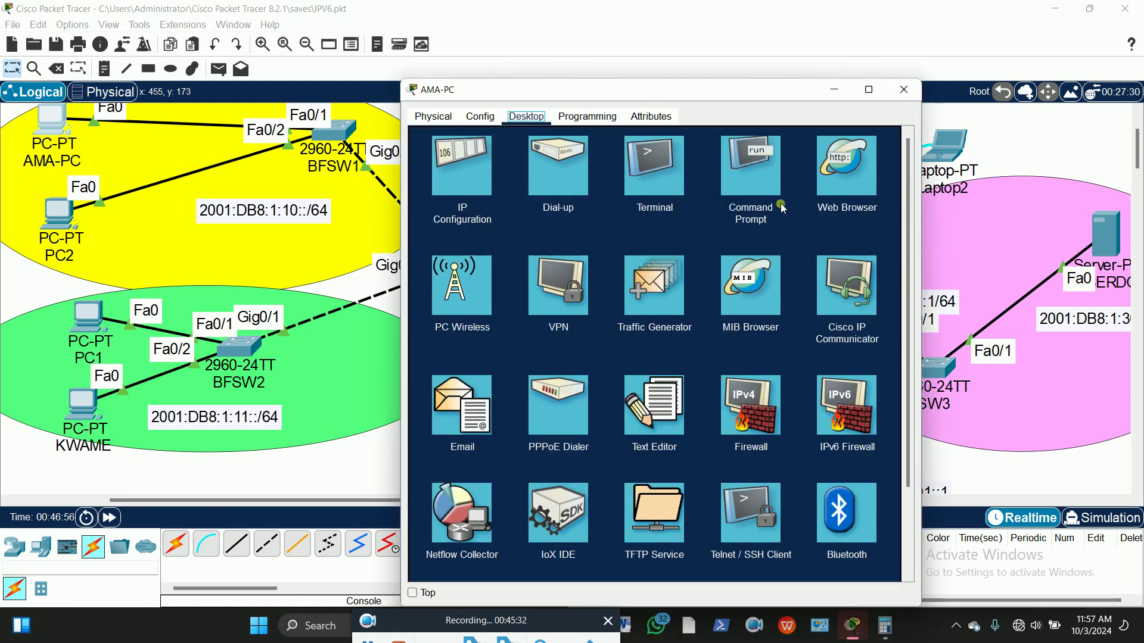
click(752, 170)
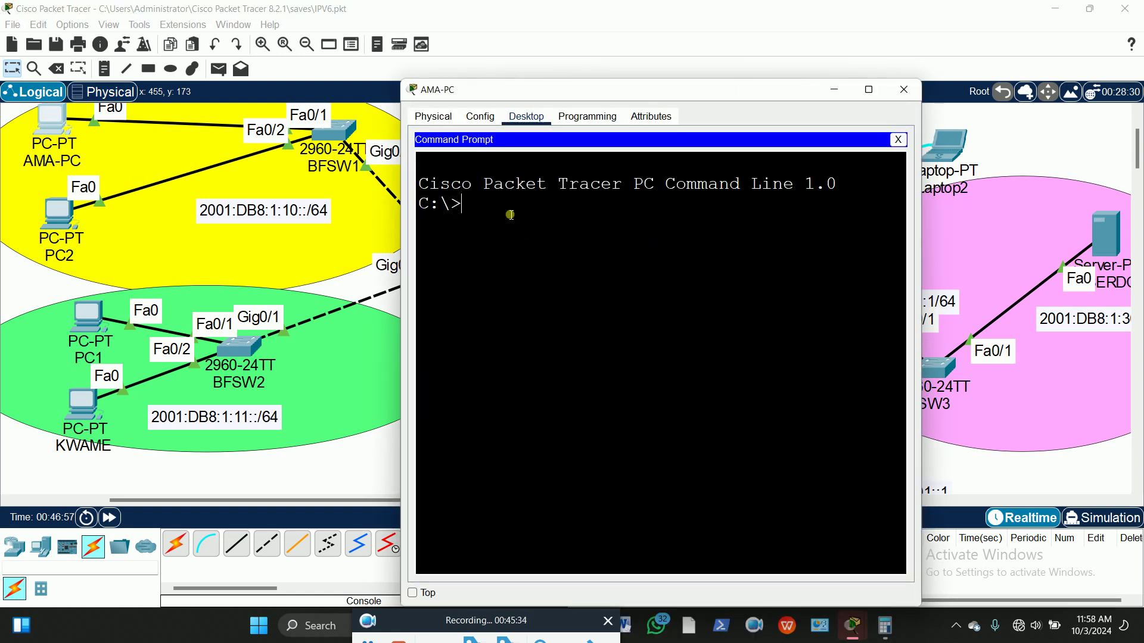
text(ping)
key(Return)
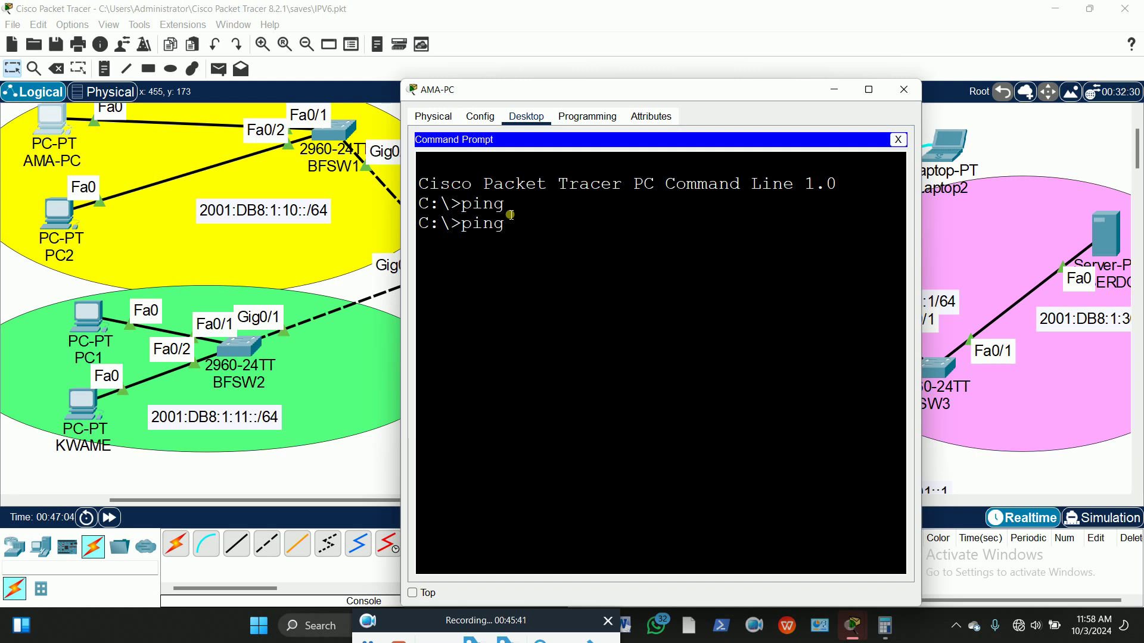
text(ping 2001:)
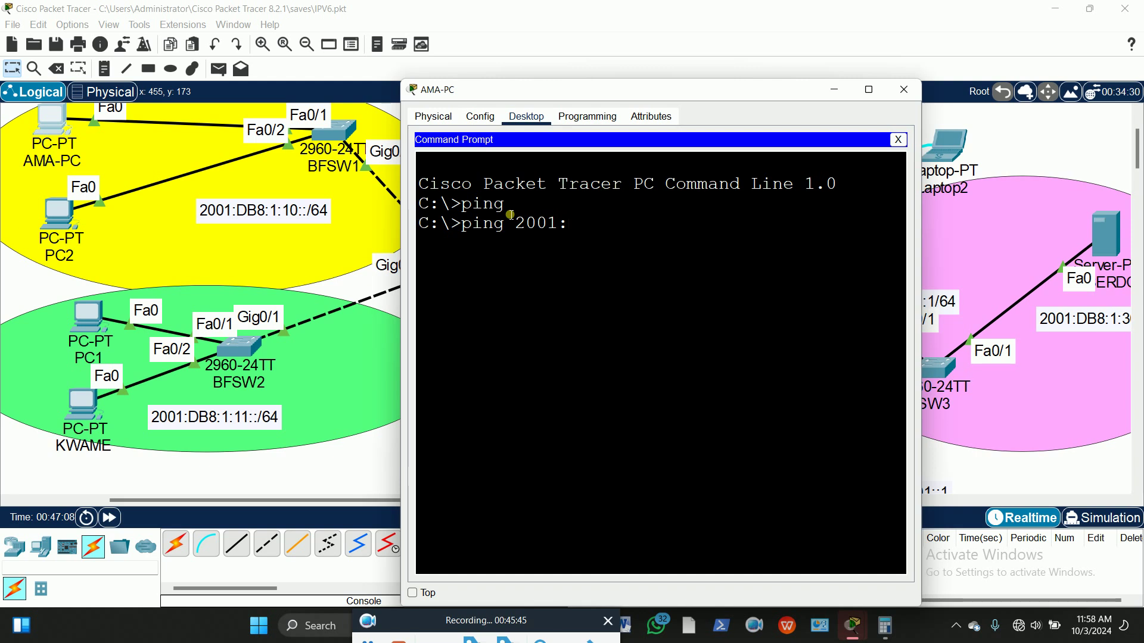
text(db8:1:)
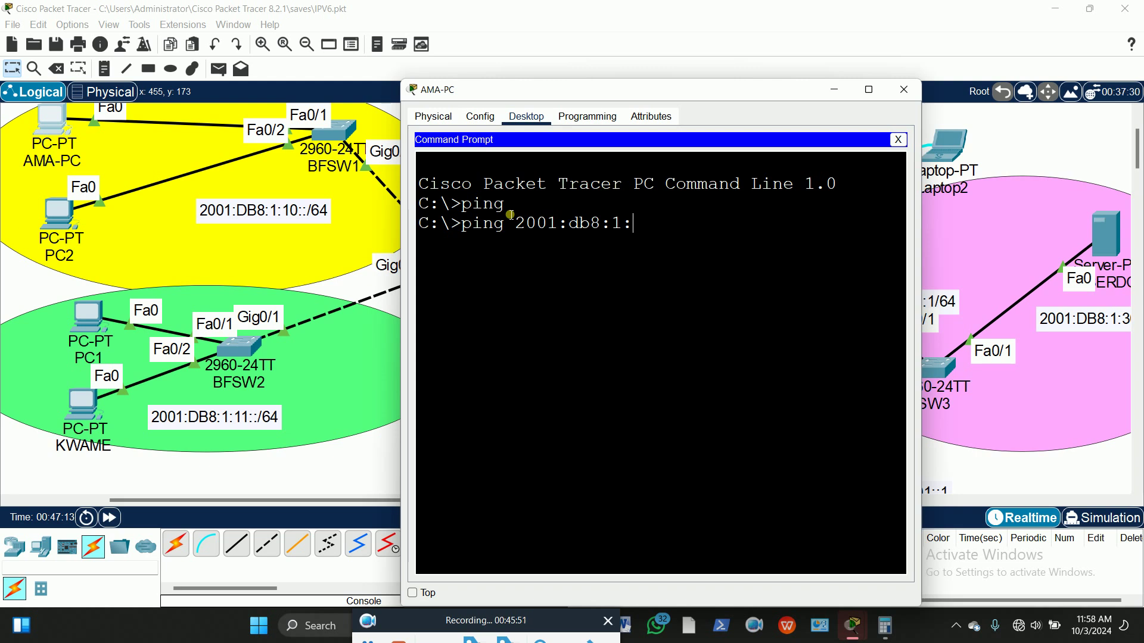
text(11:)
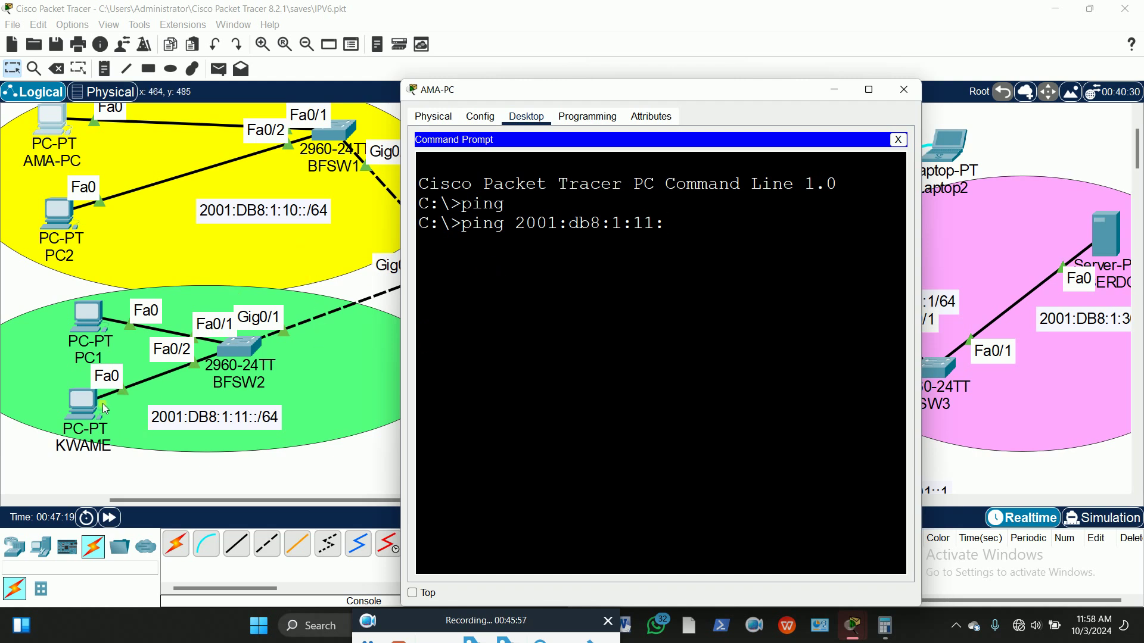
Step: Give the lower PC in the green network the static IPv6 address 2001:DB8:1:11::150 with prefix length 64
click(89, 481)
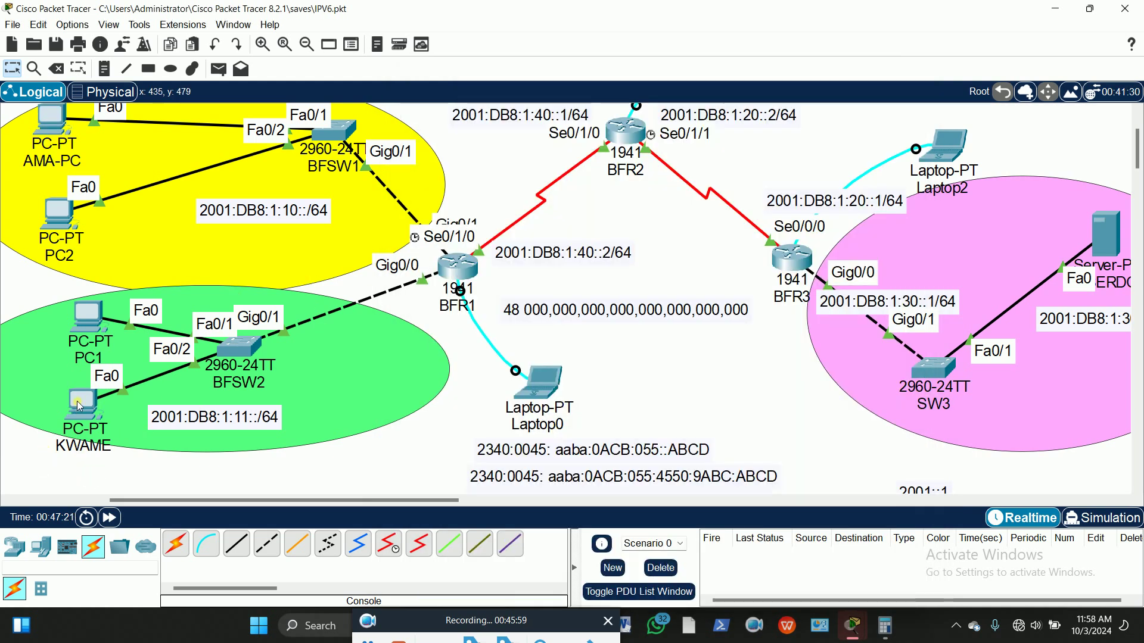
mouse_move(81, 407)
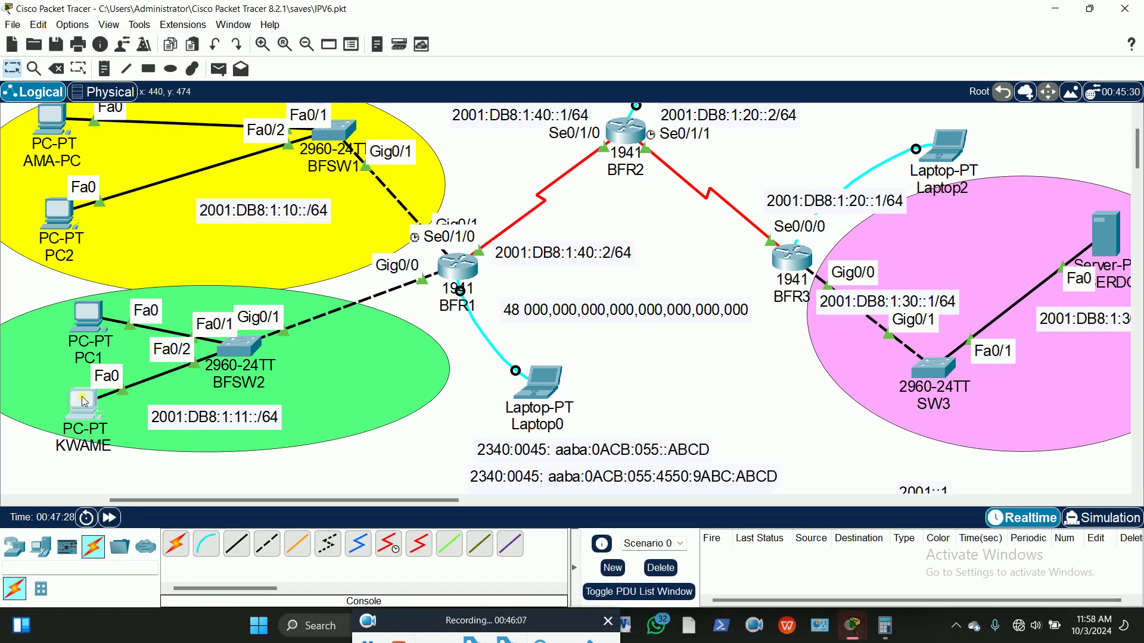
click(90, 390)
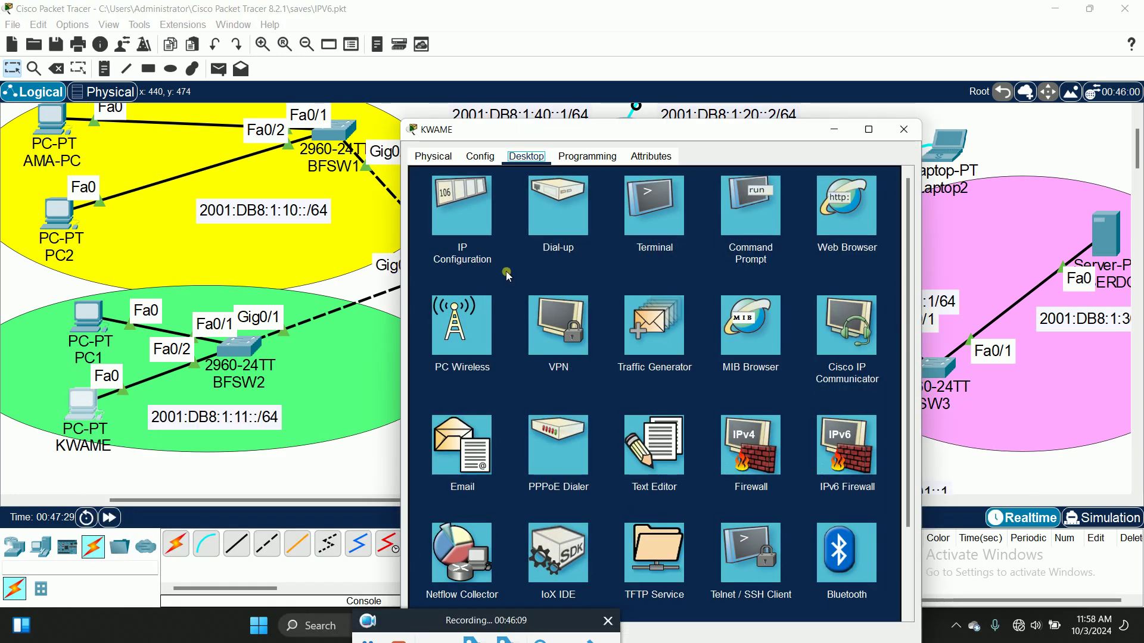
click(462, 207)
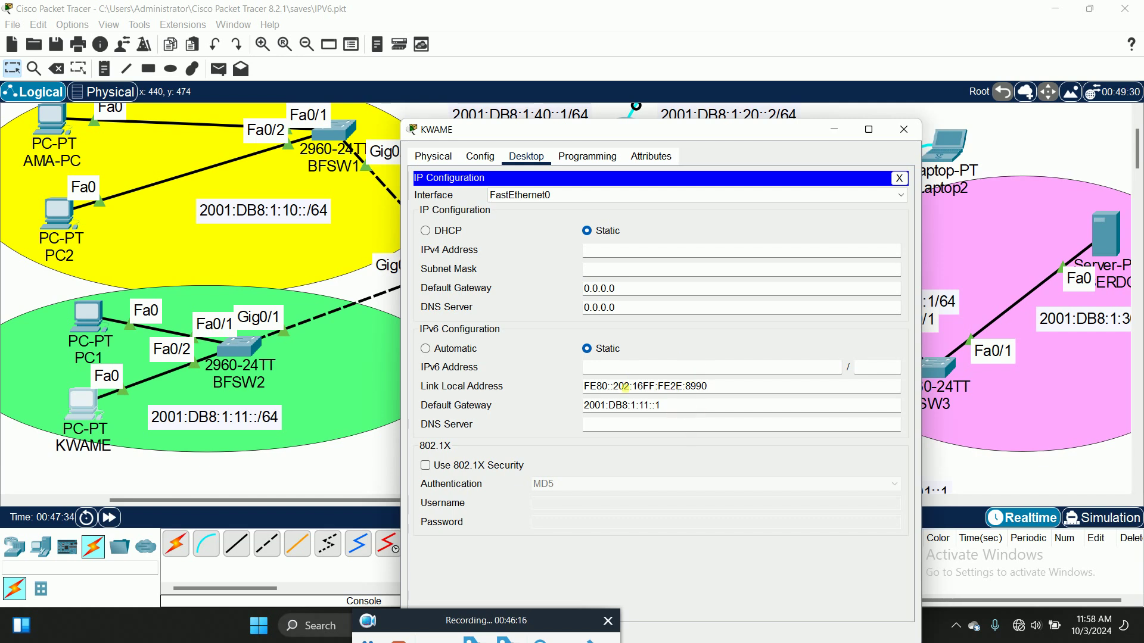
right_click(615, 368)
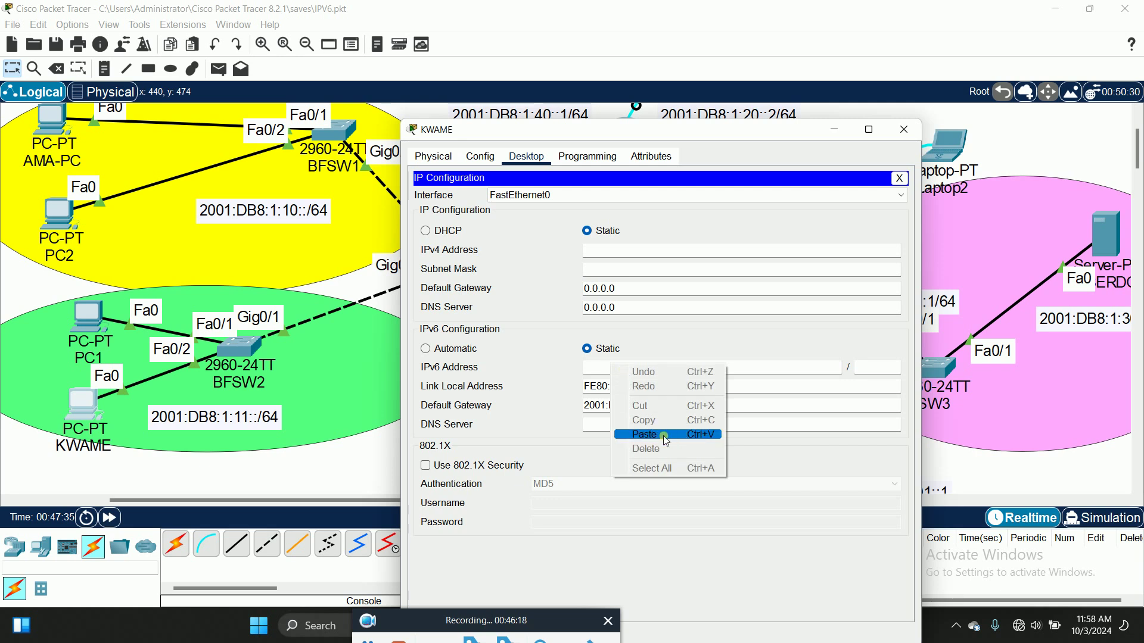
click(706, 432)
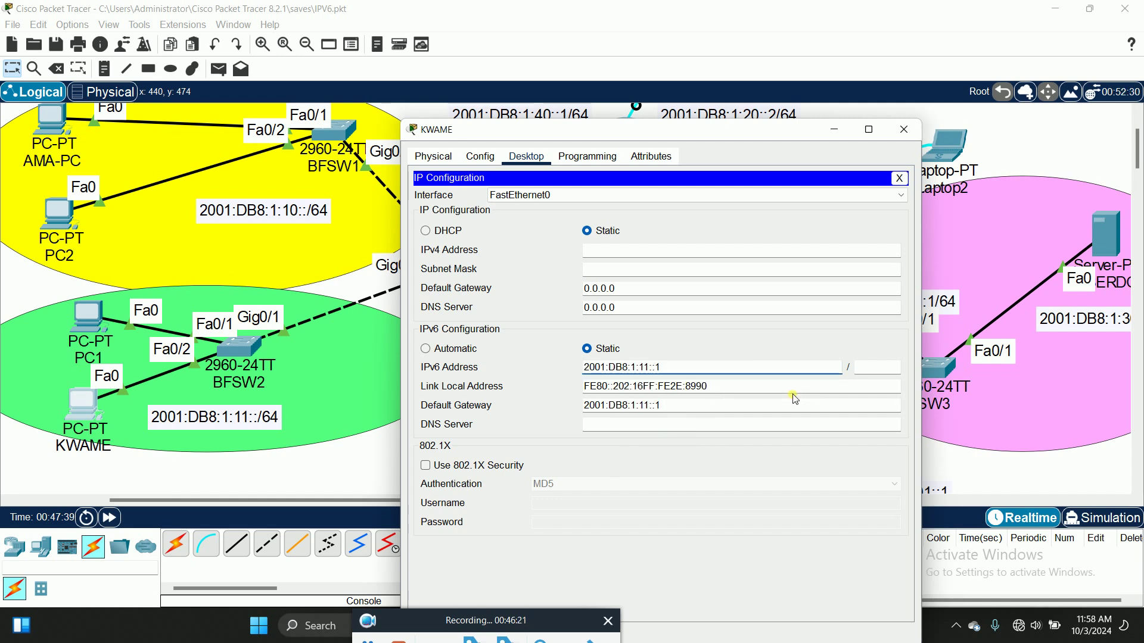
text(50)
click(865, 369)
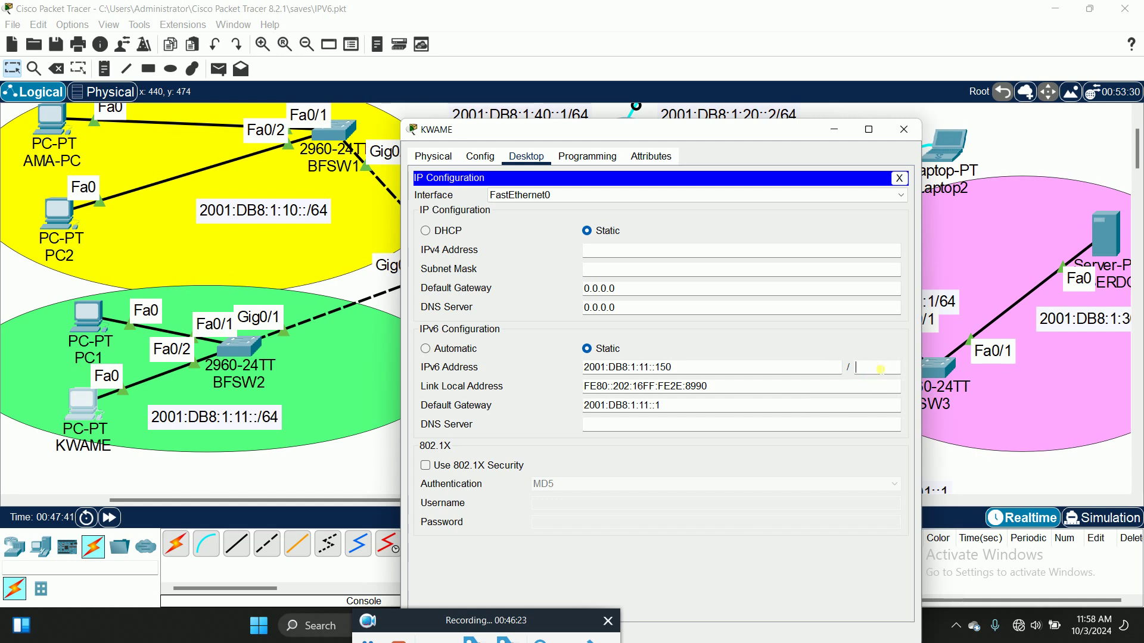
text(64)
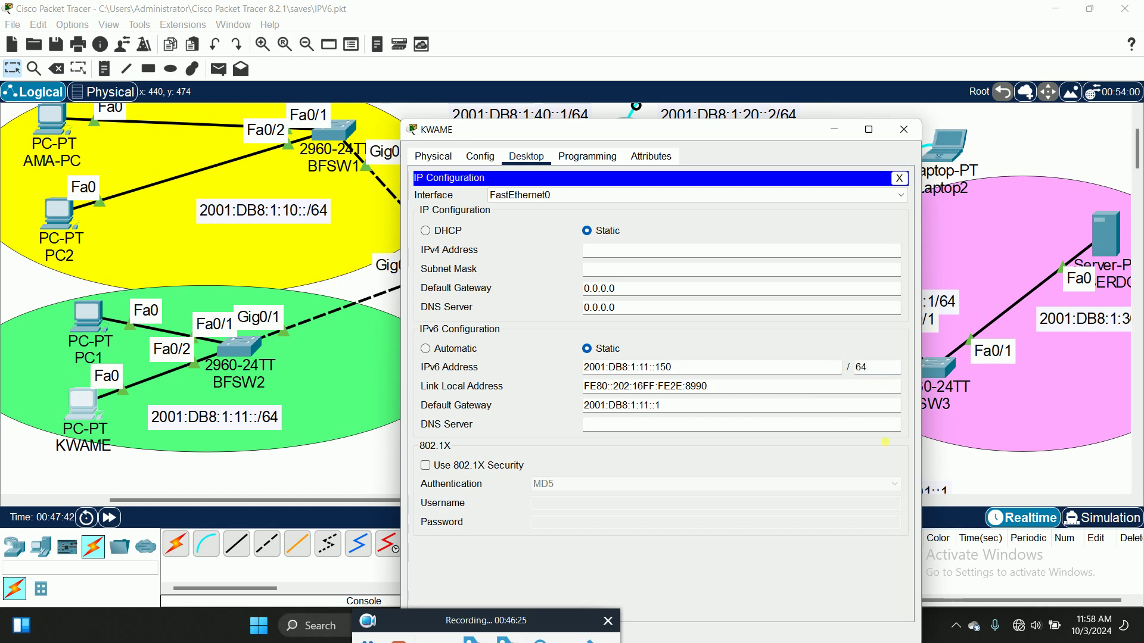
click(899, 178)
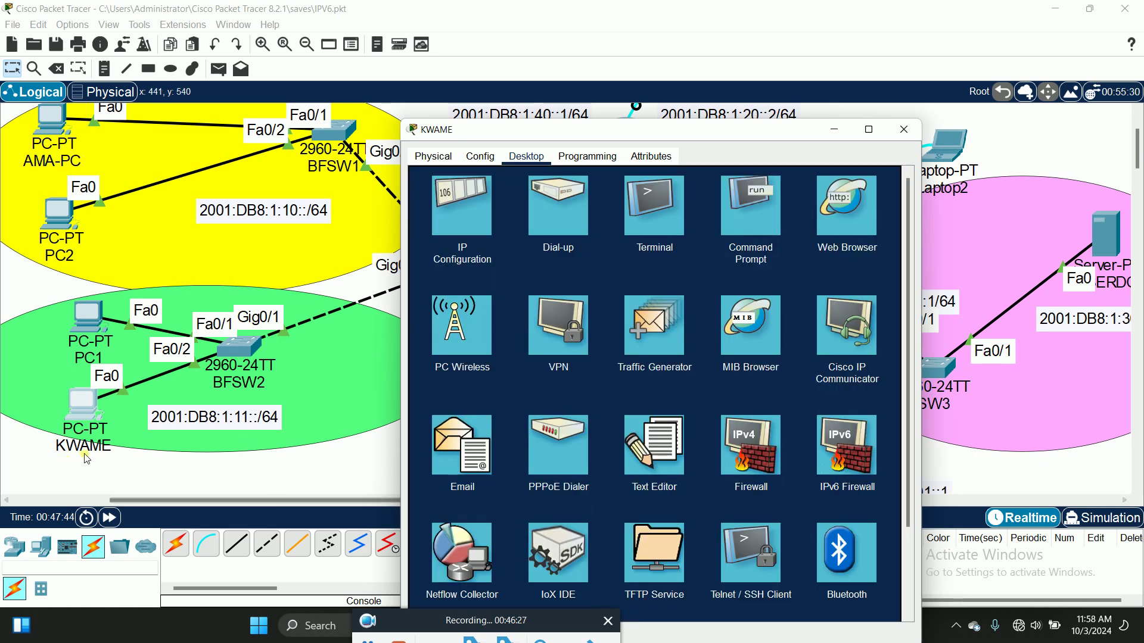
Step: Check the IPv6 configuration of the lower PC in the green network and close its window
click(87, 404)
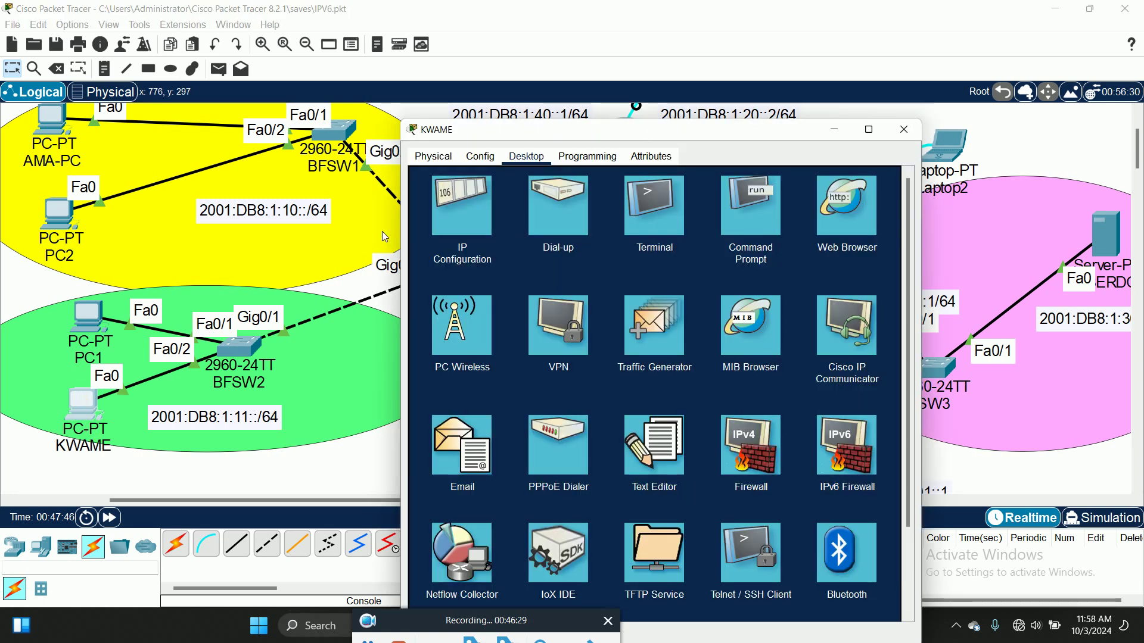
click(465, 203)
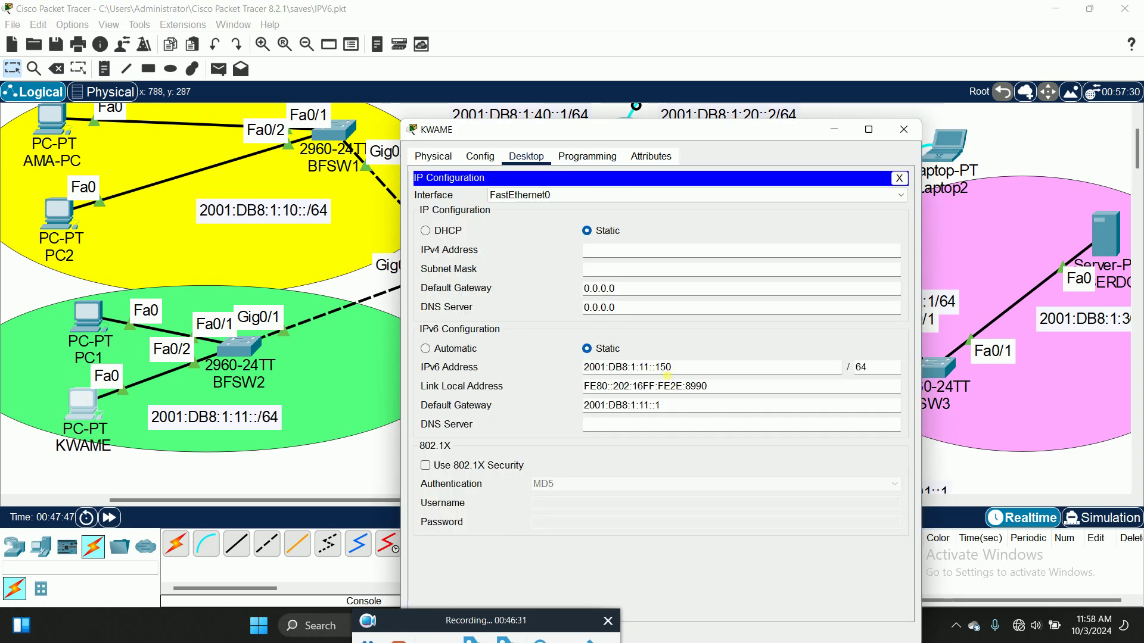
click(899, 178)
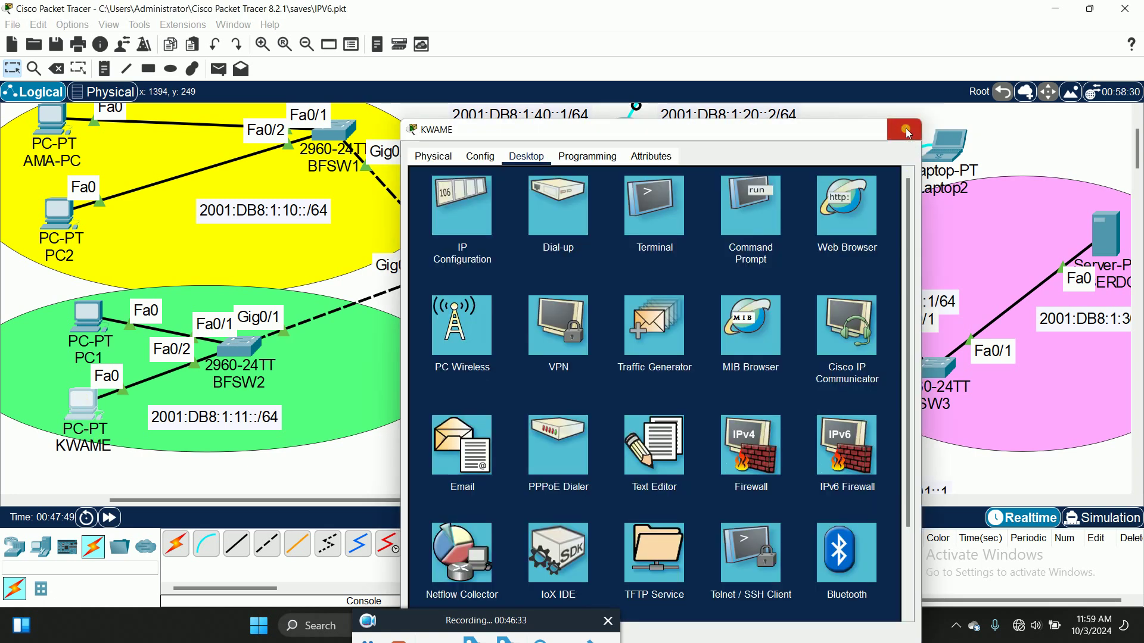
click(905, 129)
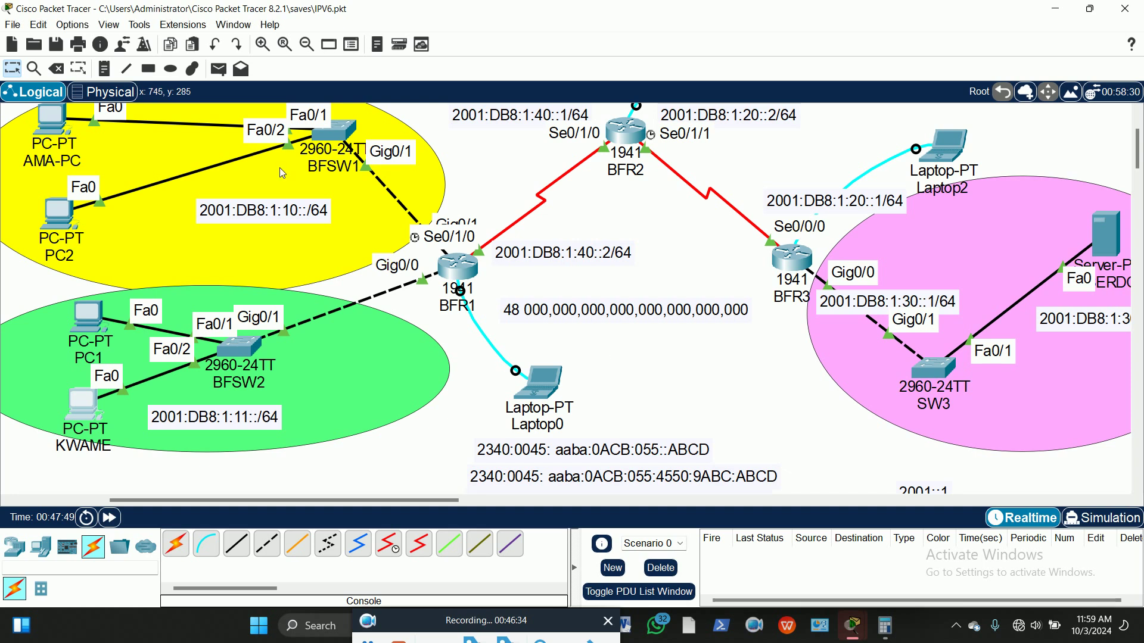
Step: Try to ping 2001:db8:1:11:150 from AMA-PC, both without and with the /64 prefix length
click(56, 119)
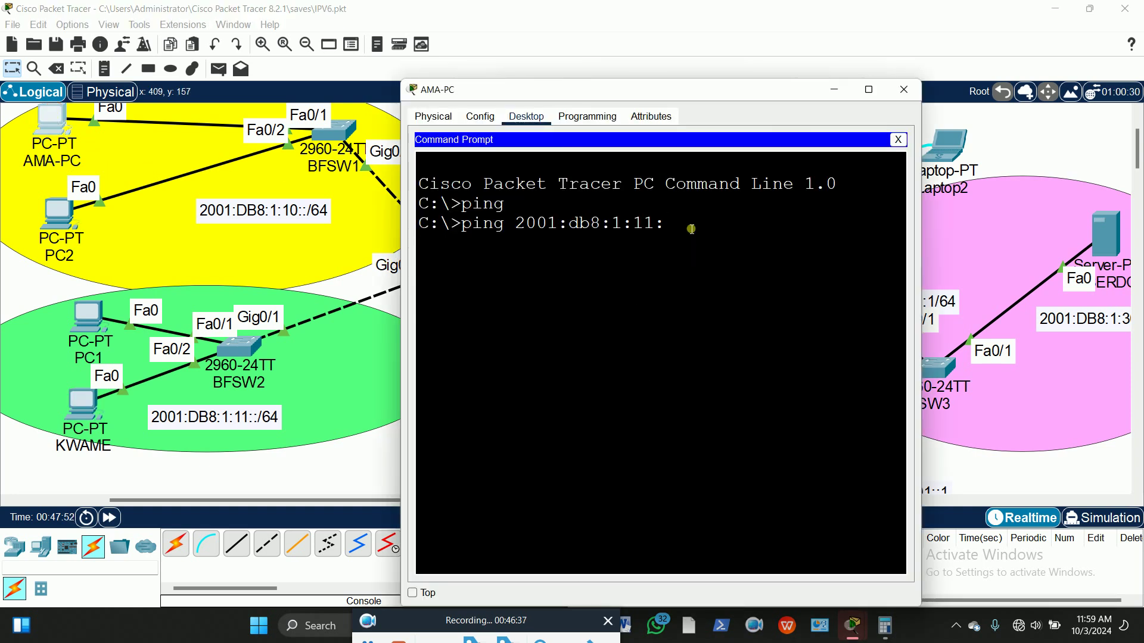
text(150)
key(Return)
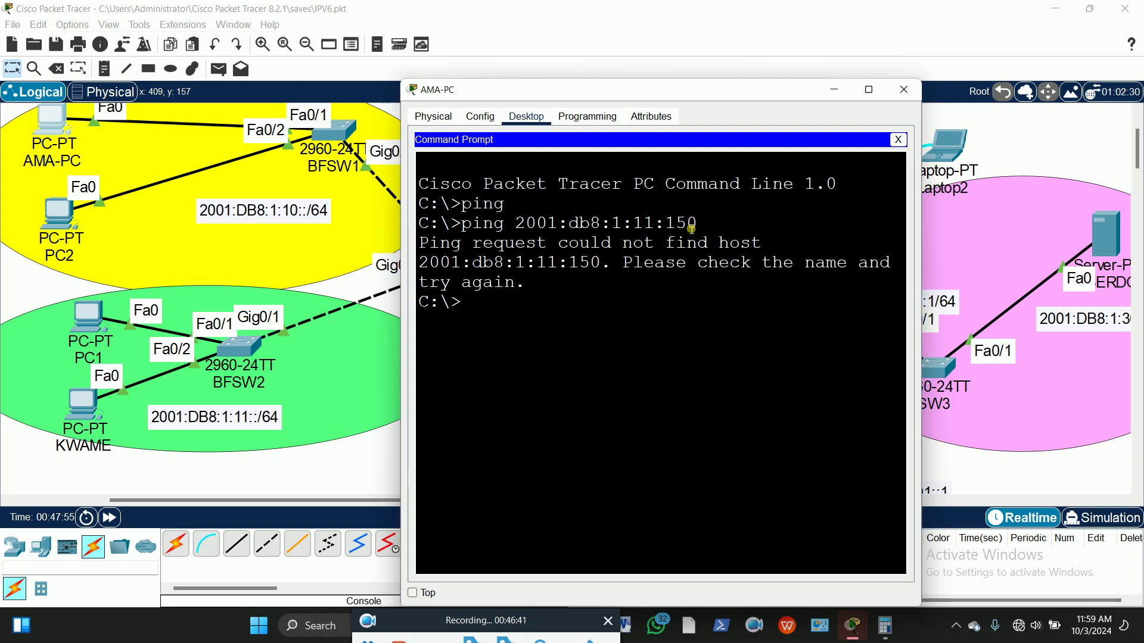
key(Up)
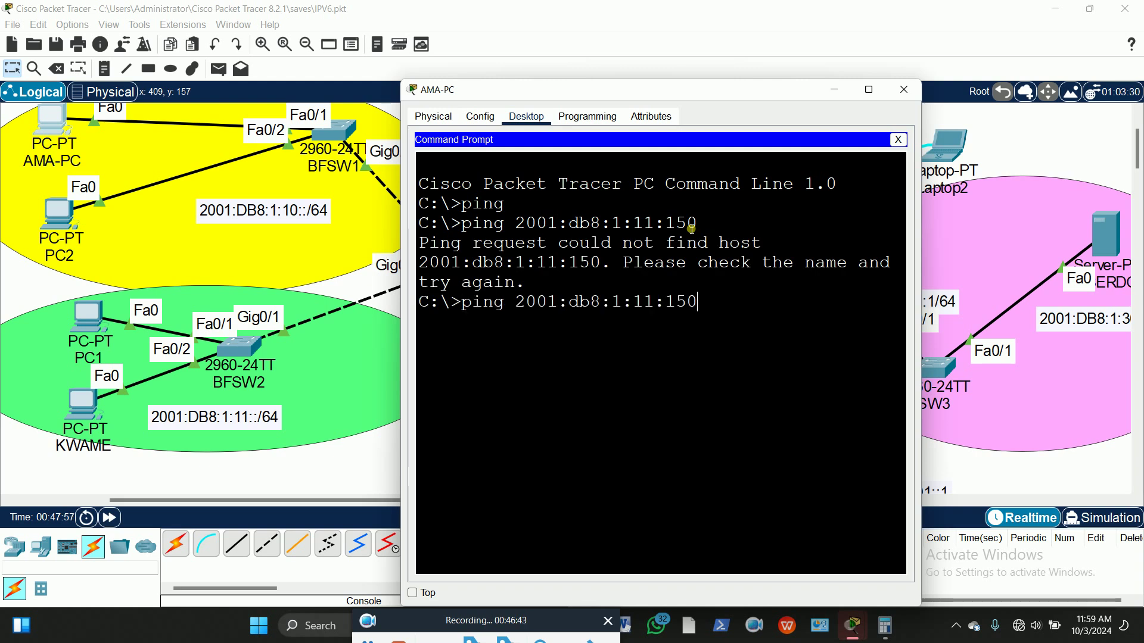
text(/64)
key(Return)
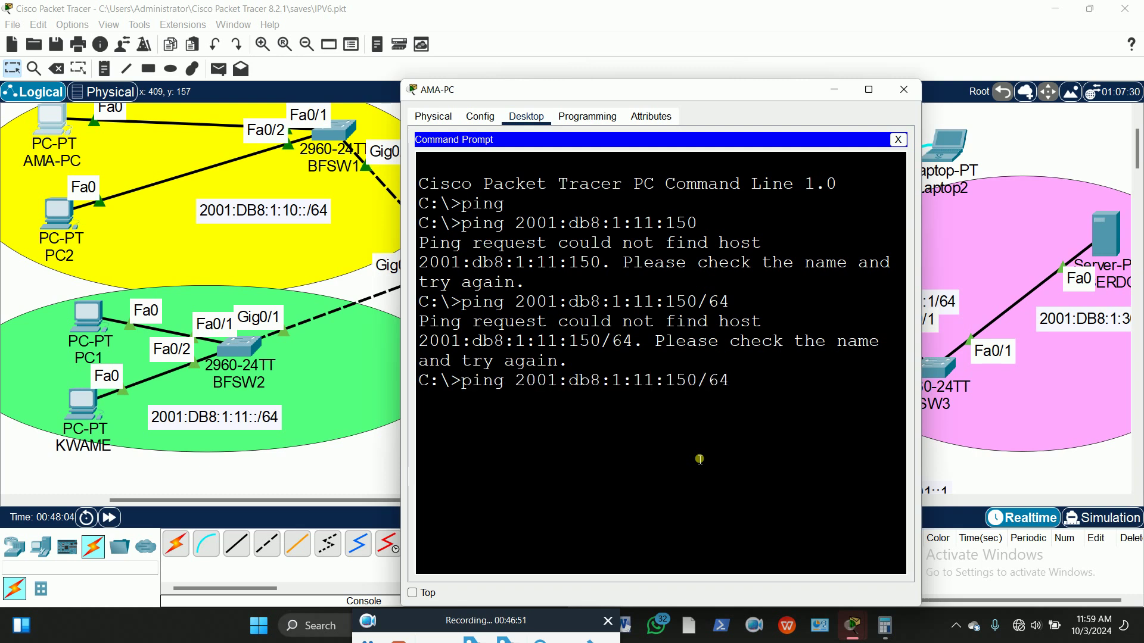
Step: Correct the recalled command on AMA-PC and ping 2001:db8:1:11::150
key(BackSpace)
key(BackSpace)
key(BackSpace)
key(Left)
key(Left)
key(Left)
text(:)
key(Return)
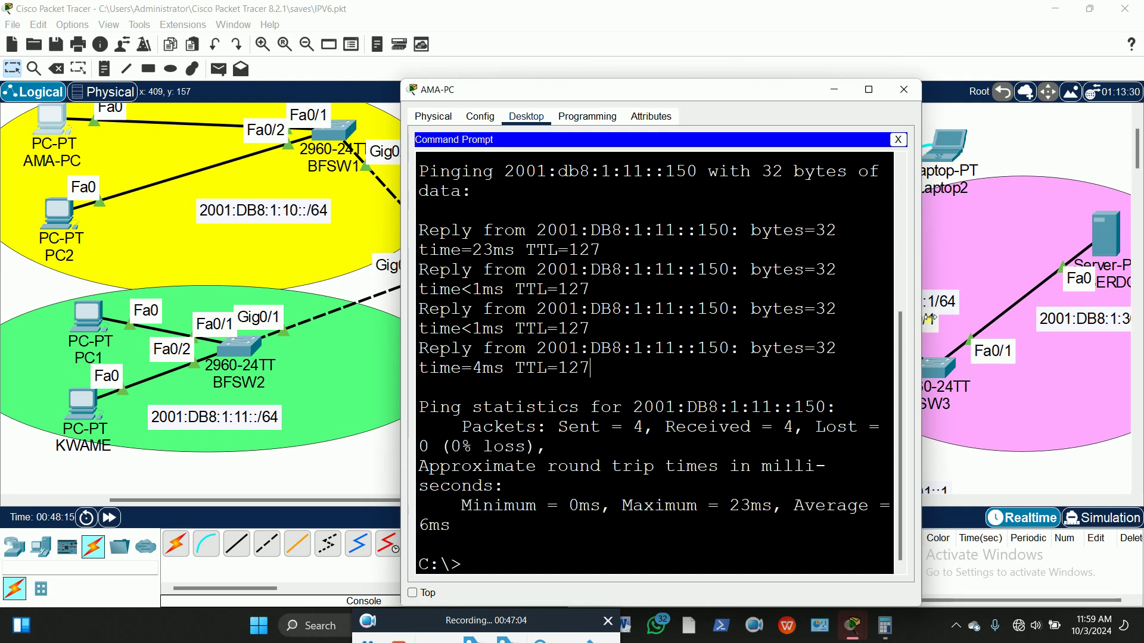
Step: Widen AMA-PC's command prompt window and reposition it so the interface labels around BFR1 and BFR2 stay visible
drag(928, 318, 1113, 318)
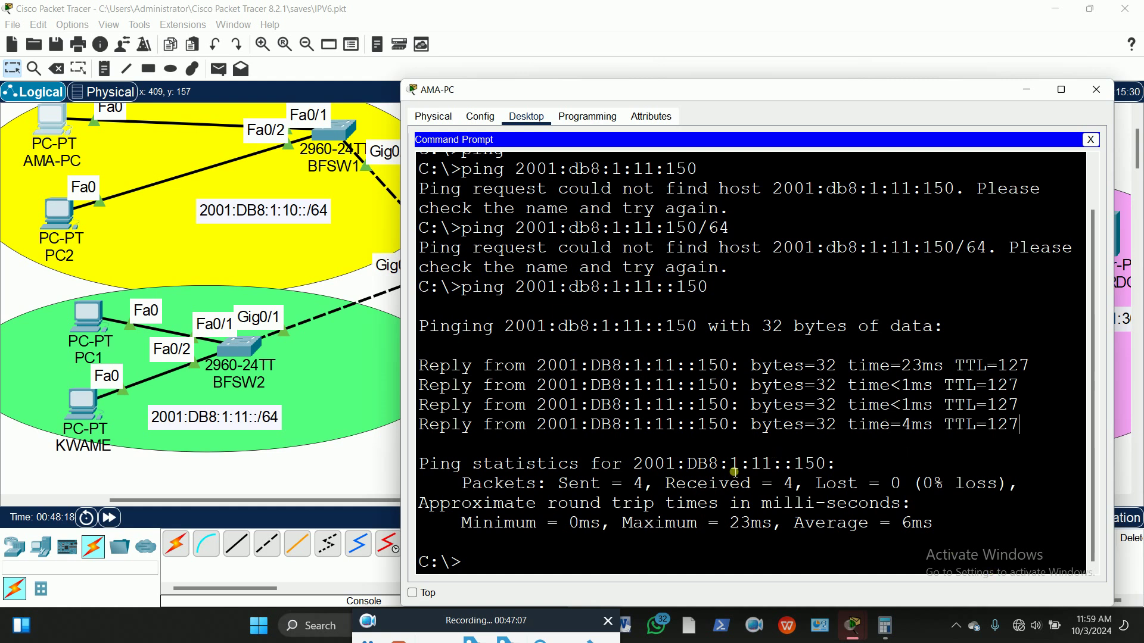
drag(486, 90, 190, 357)
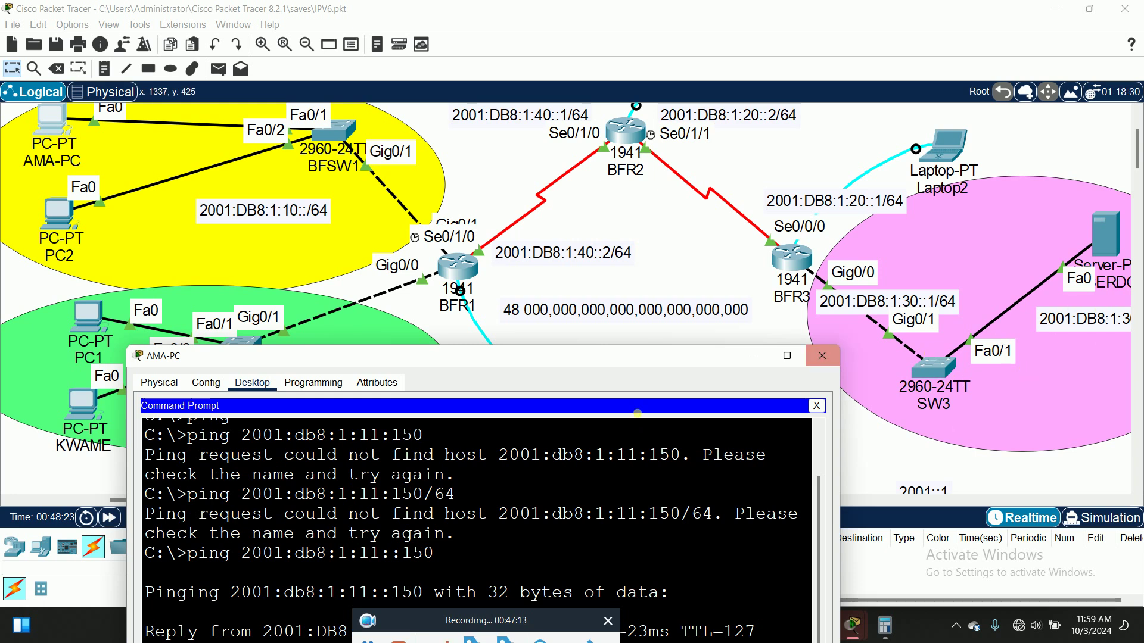
drag(618, 357, 840, 99)
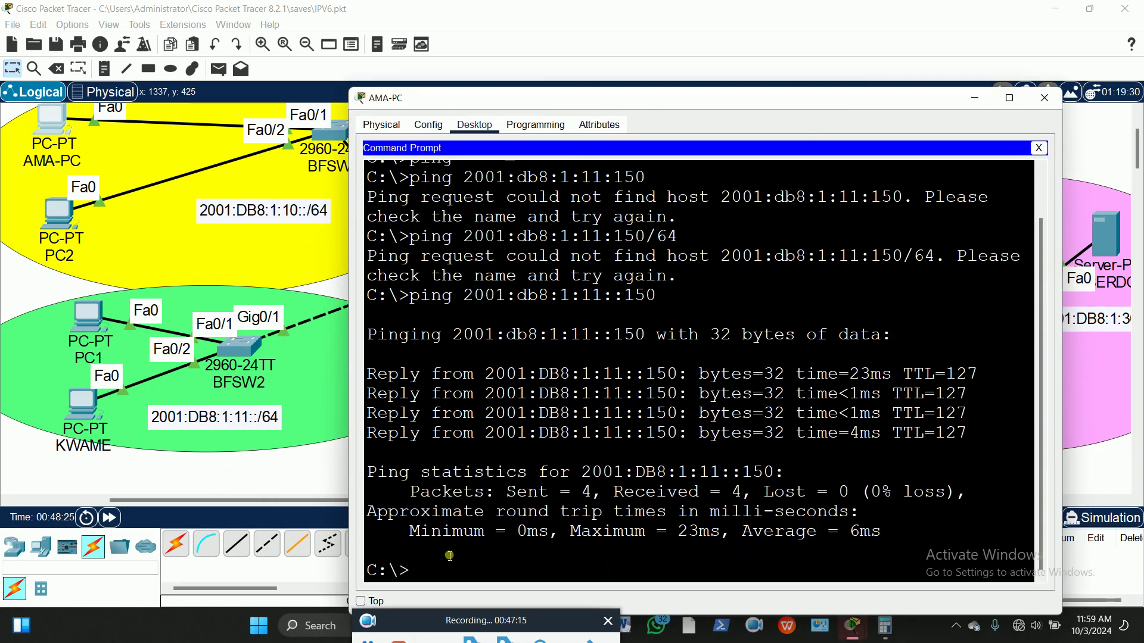
drag(217, 504, 314, 514)
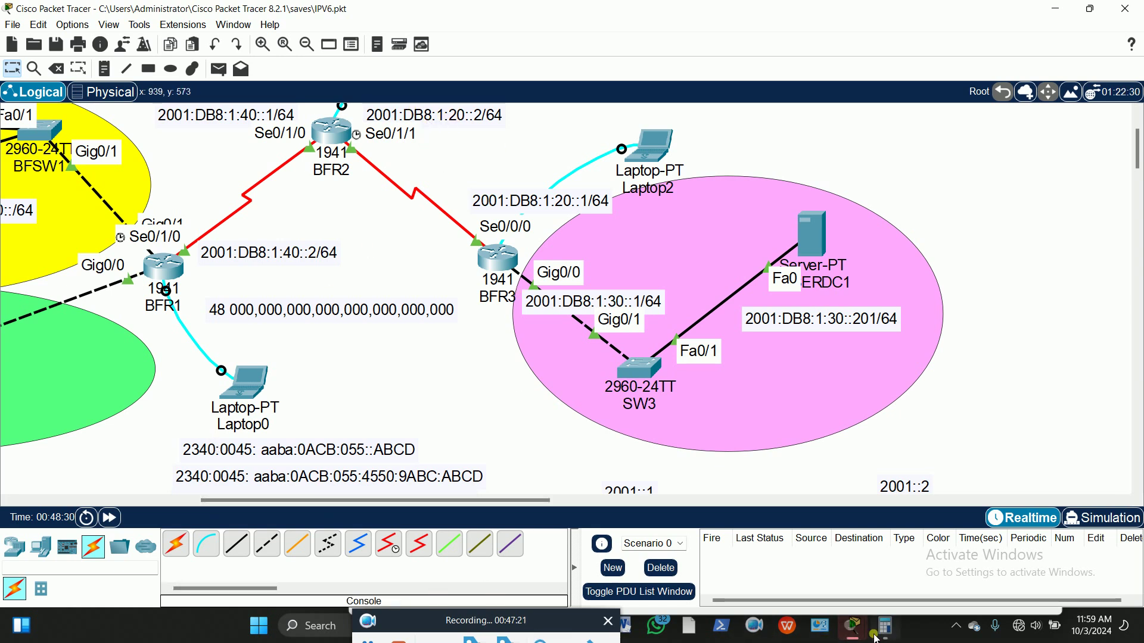
mouse_move(858, 634)
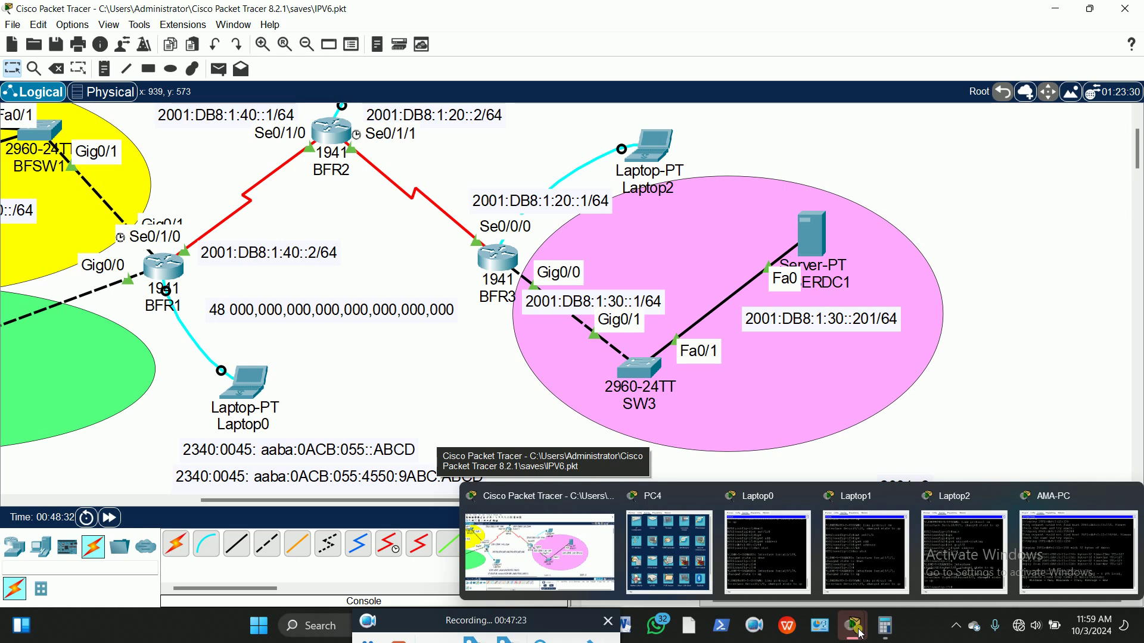
click(1078, 551)
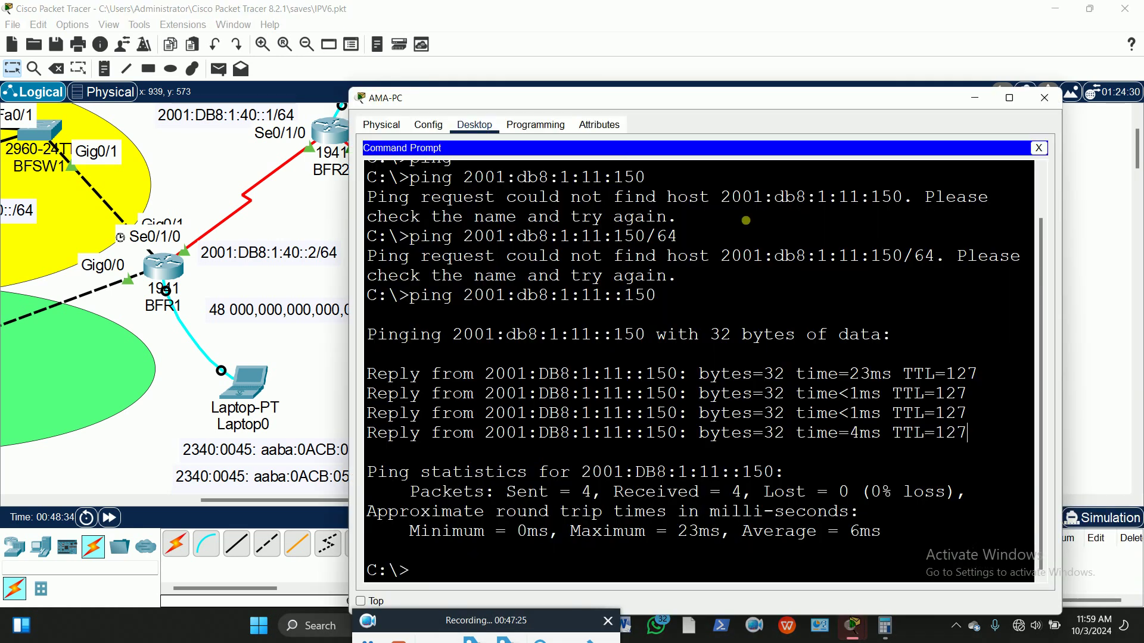
drag(725, 104, 912, 28)
Step: Edit the previous ping command on AMA-PC to target BFR2's address 2001:db8:1:20::2 and run it
click(644, 491)
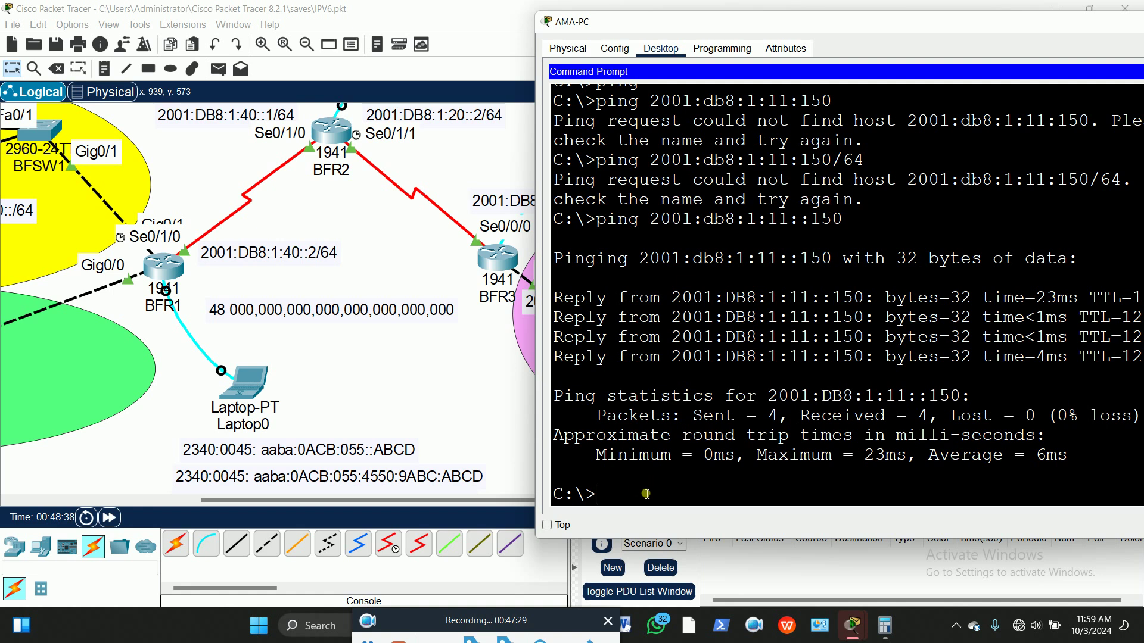
key(Up)
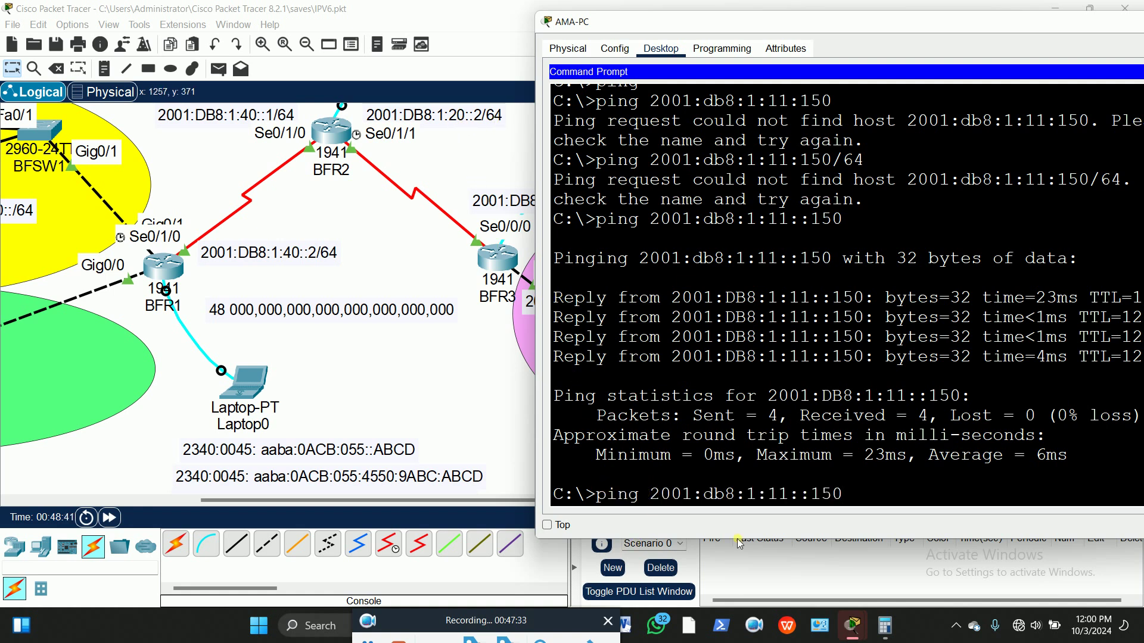
key(BackSpace)
key(BackSpace)
text(2)
key(Left)
key(Left)
key(Left)
key(Left)
key(BackSpace)
key(BackSpace)
text(20)
key(Return)
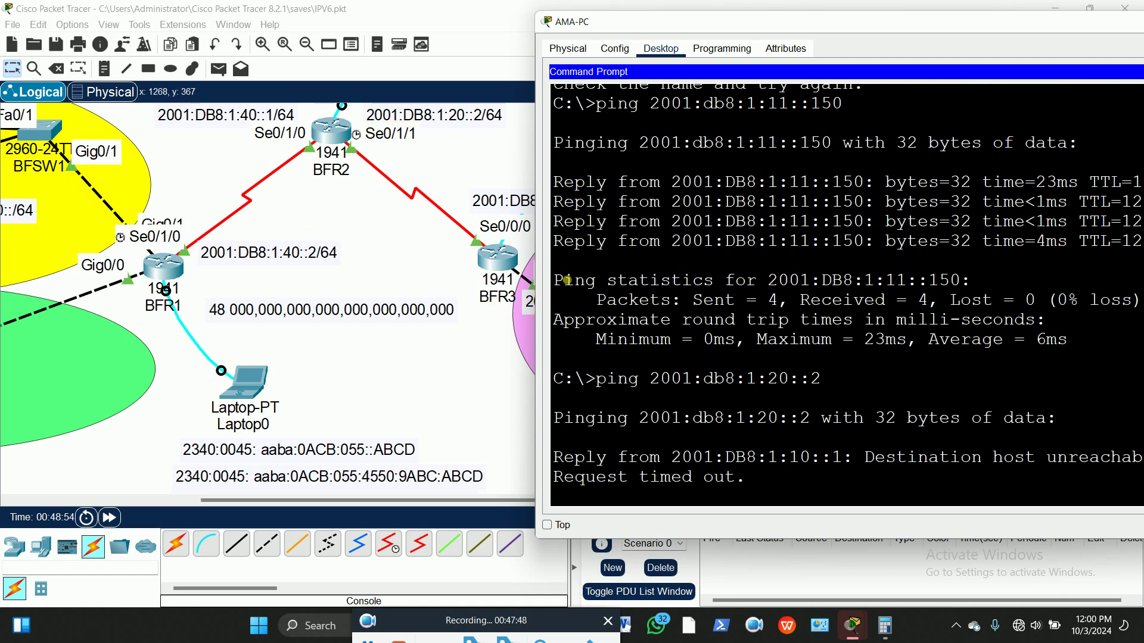
click(468, 385)
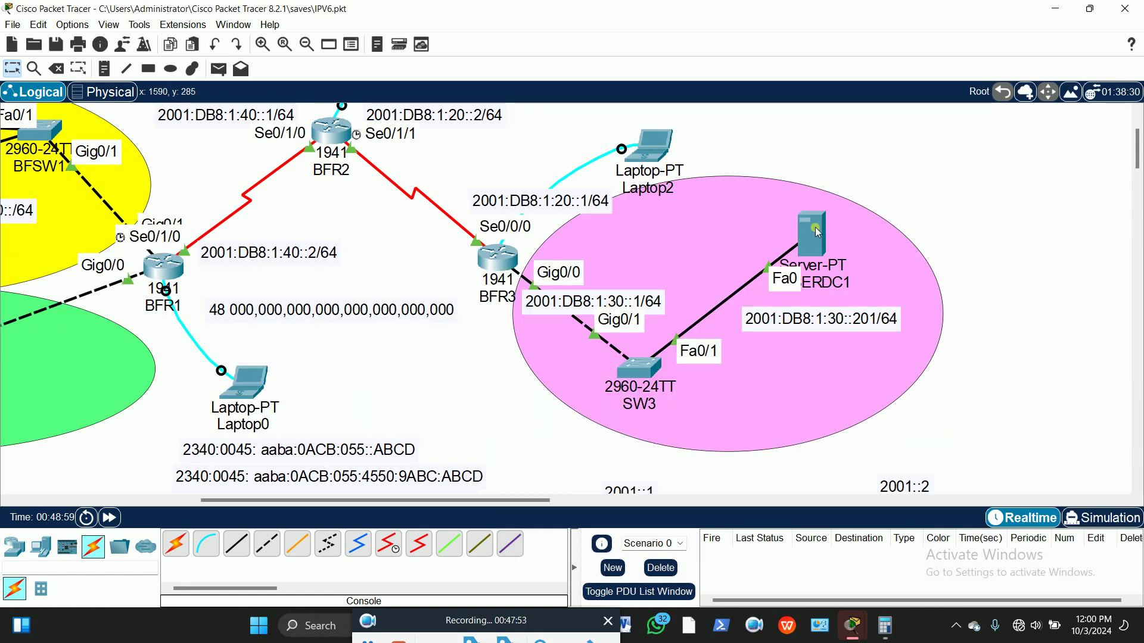
mouse_move(816, 236)
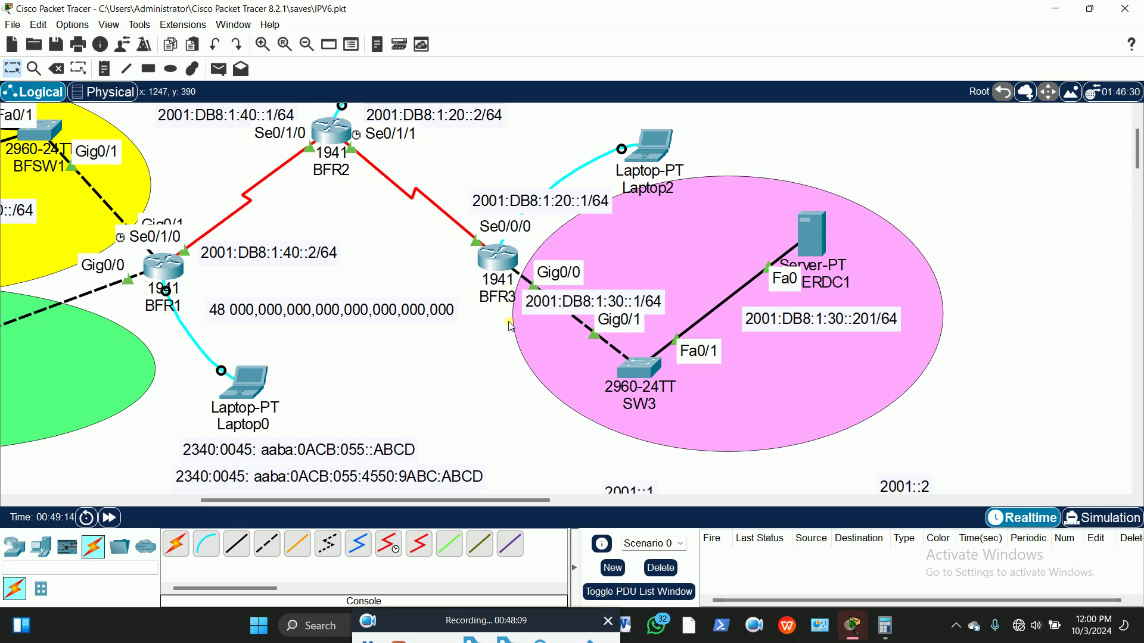
drag(528, 500, 430, 503)
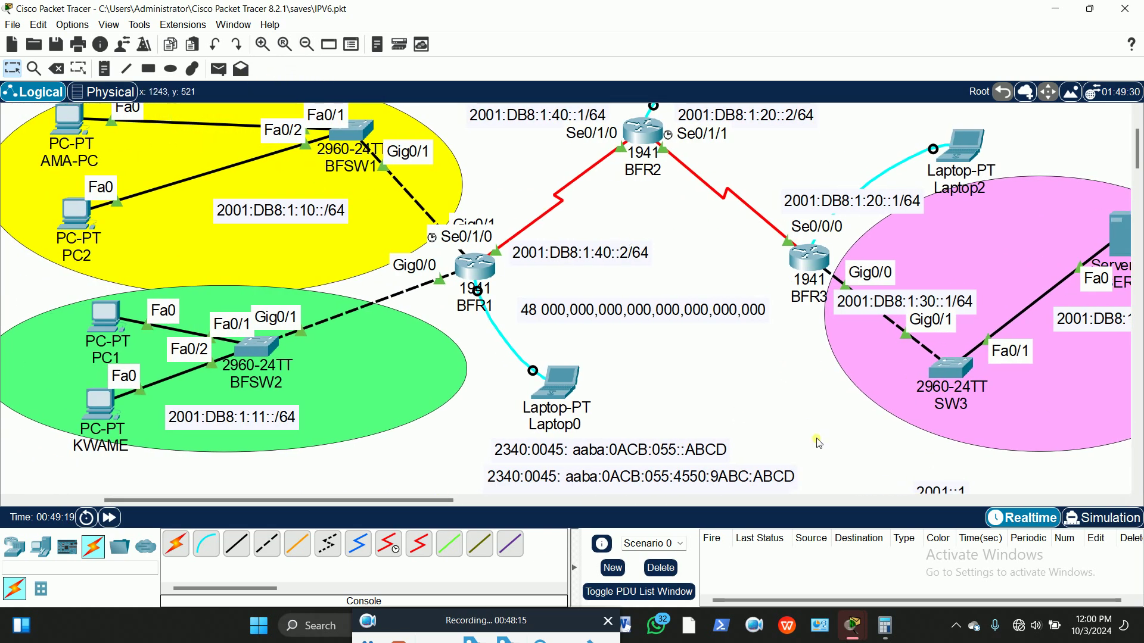
scroll(821, 396, up, 2)
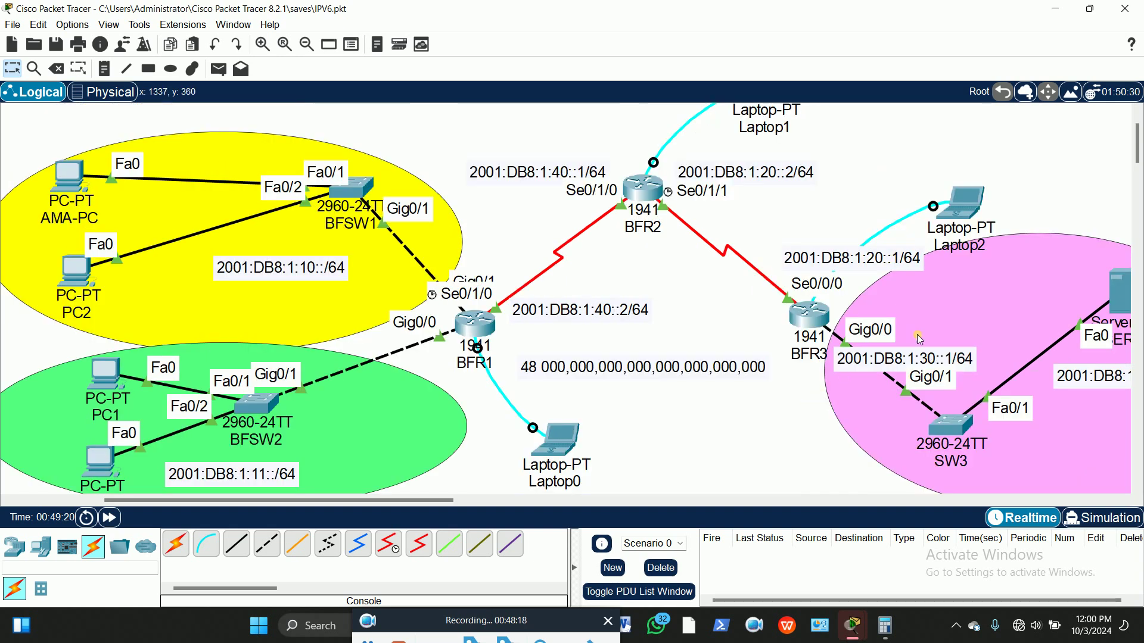